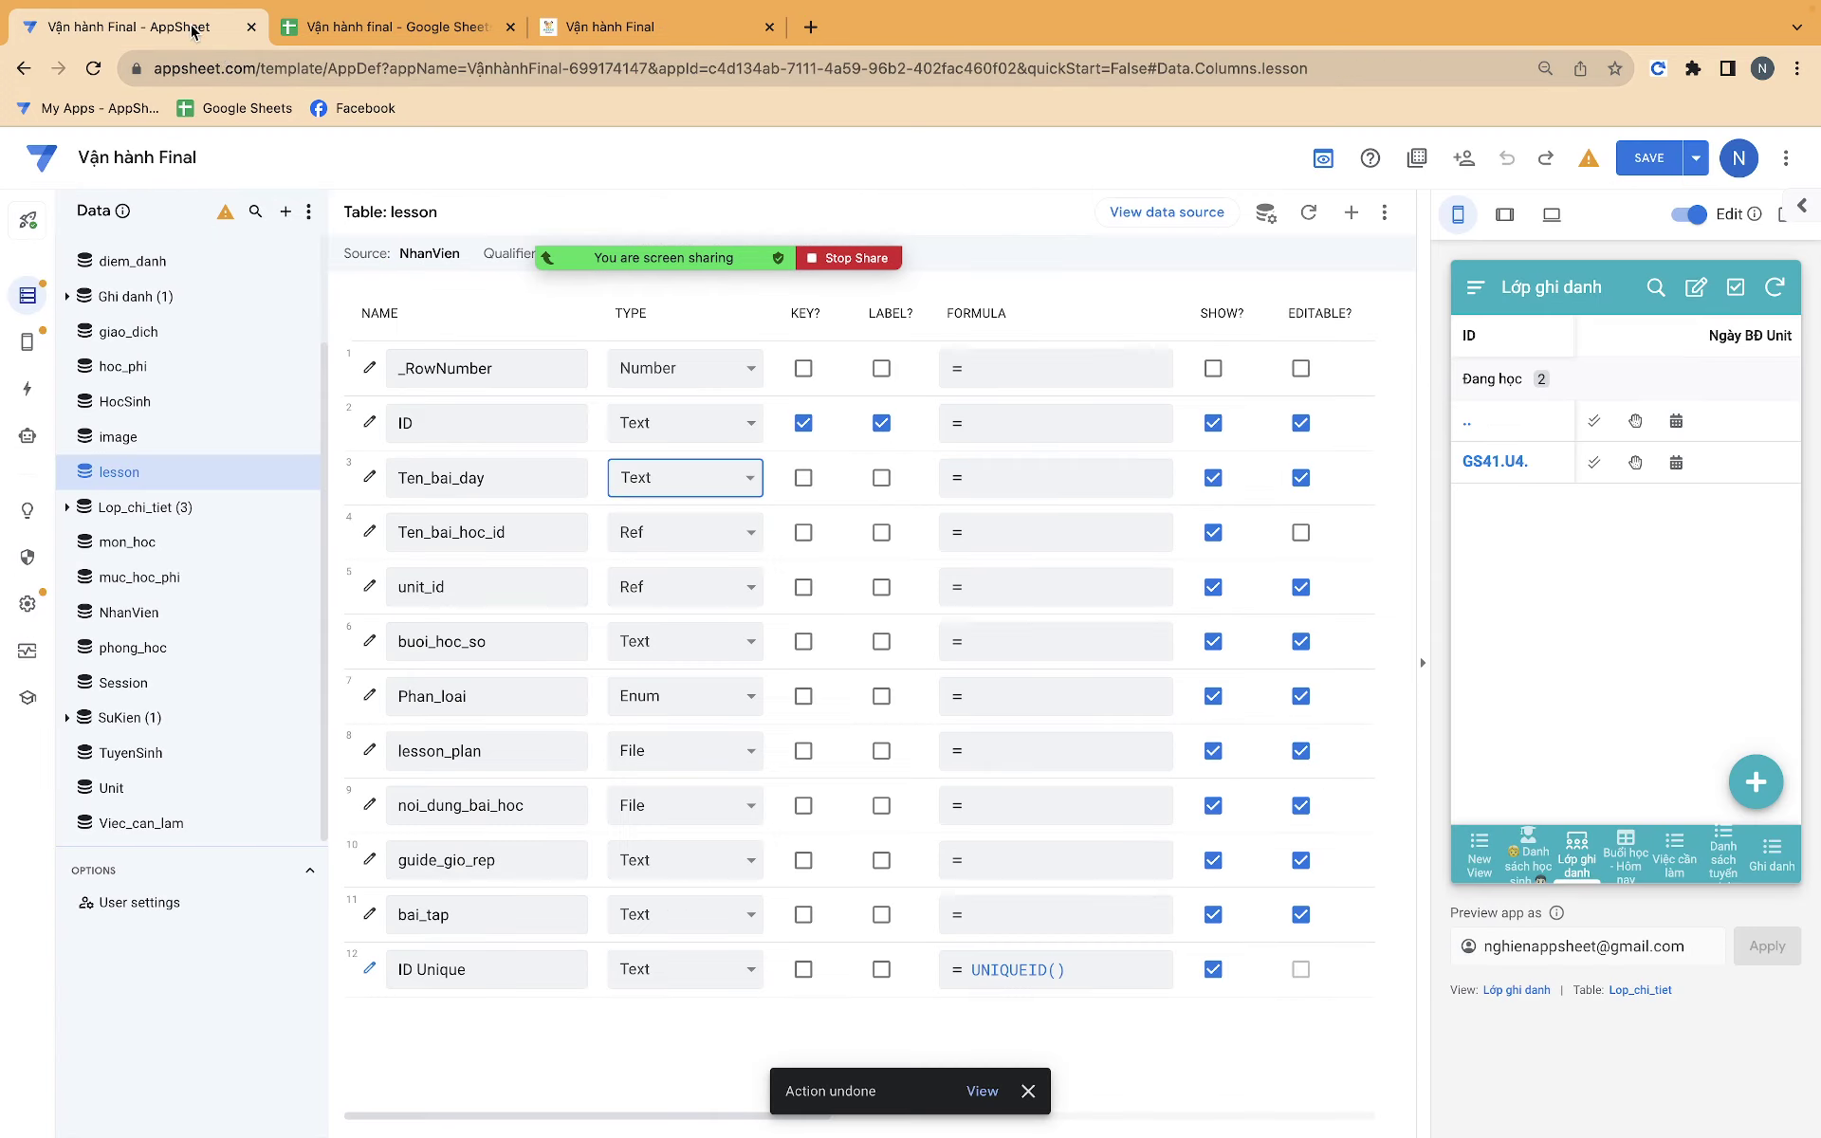
Check the lesson and Session sheets in the source spreadsheet, then return to the editor.
{"action": "left_click", "coordinate": [398, 26]}
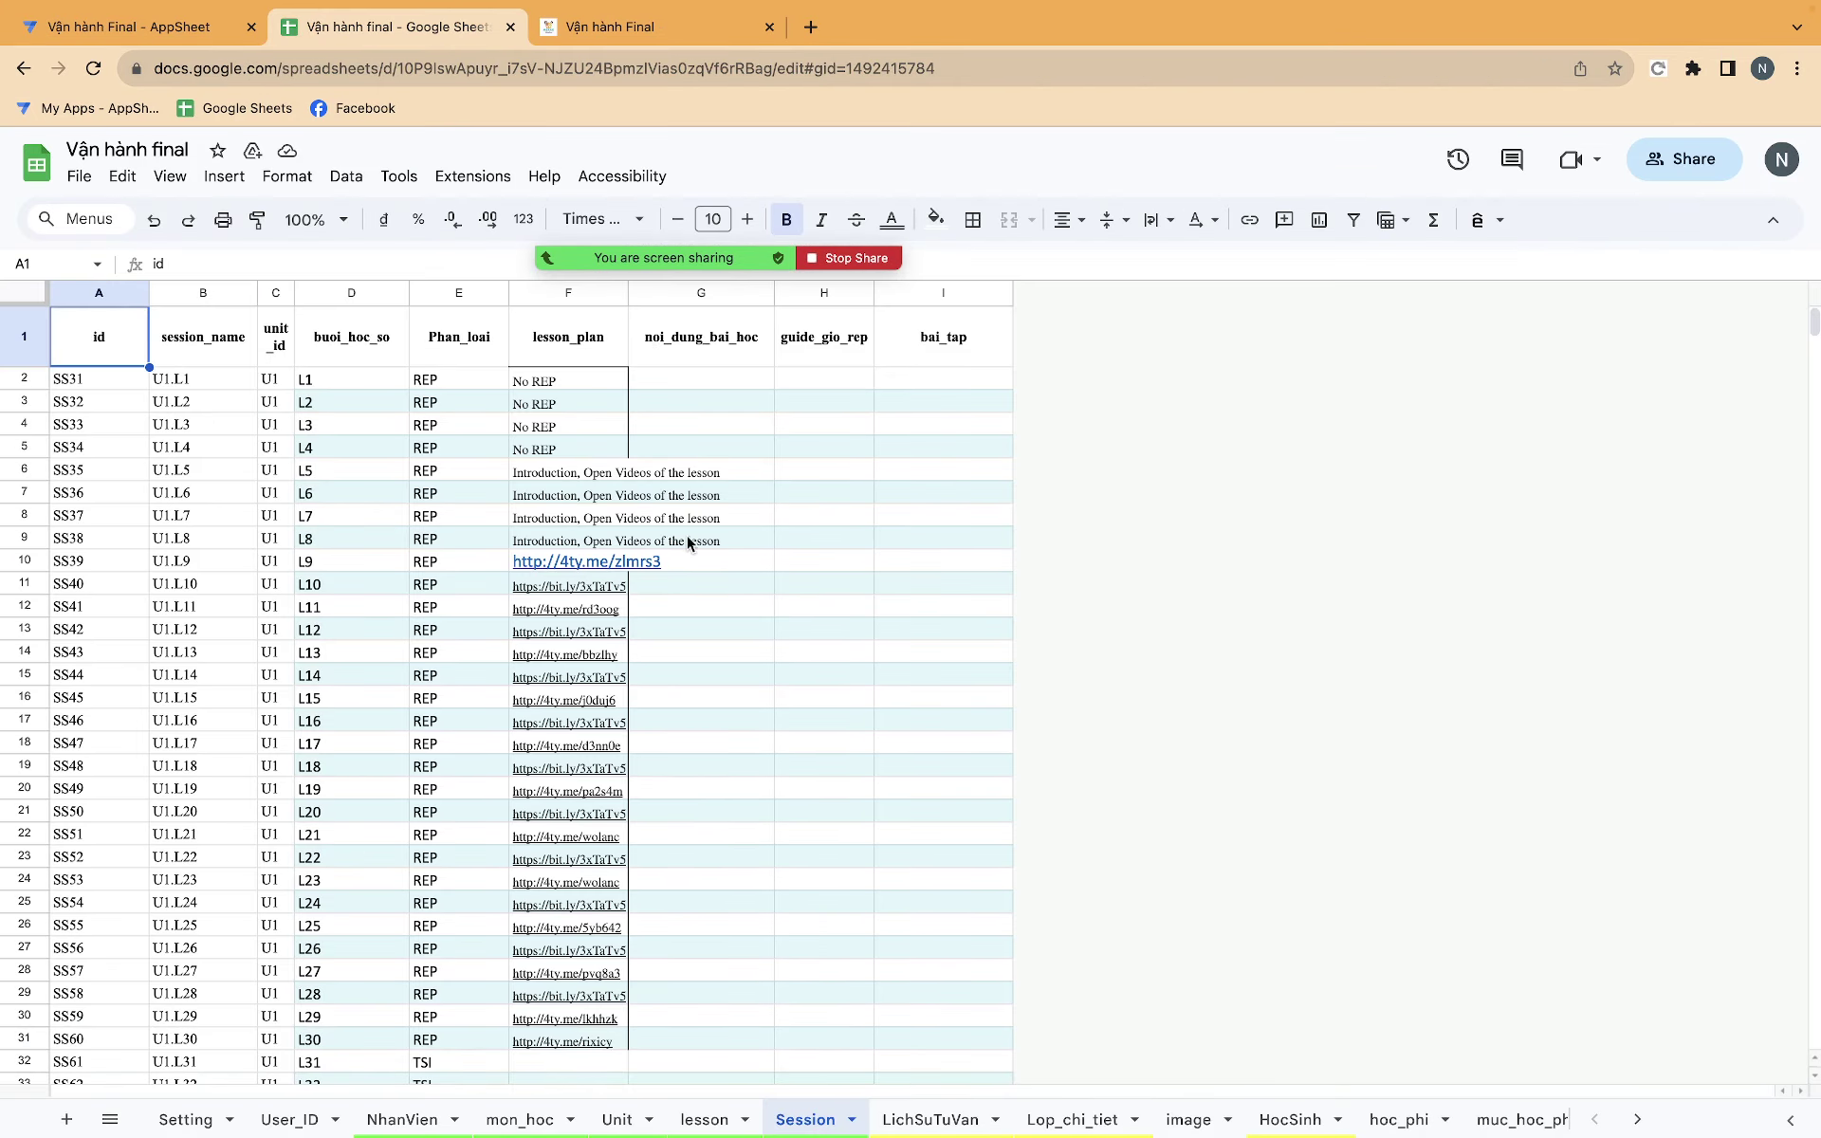
{"action": "left_click", "coordinate": [707, 1119]}
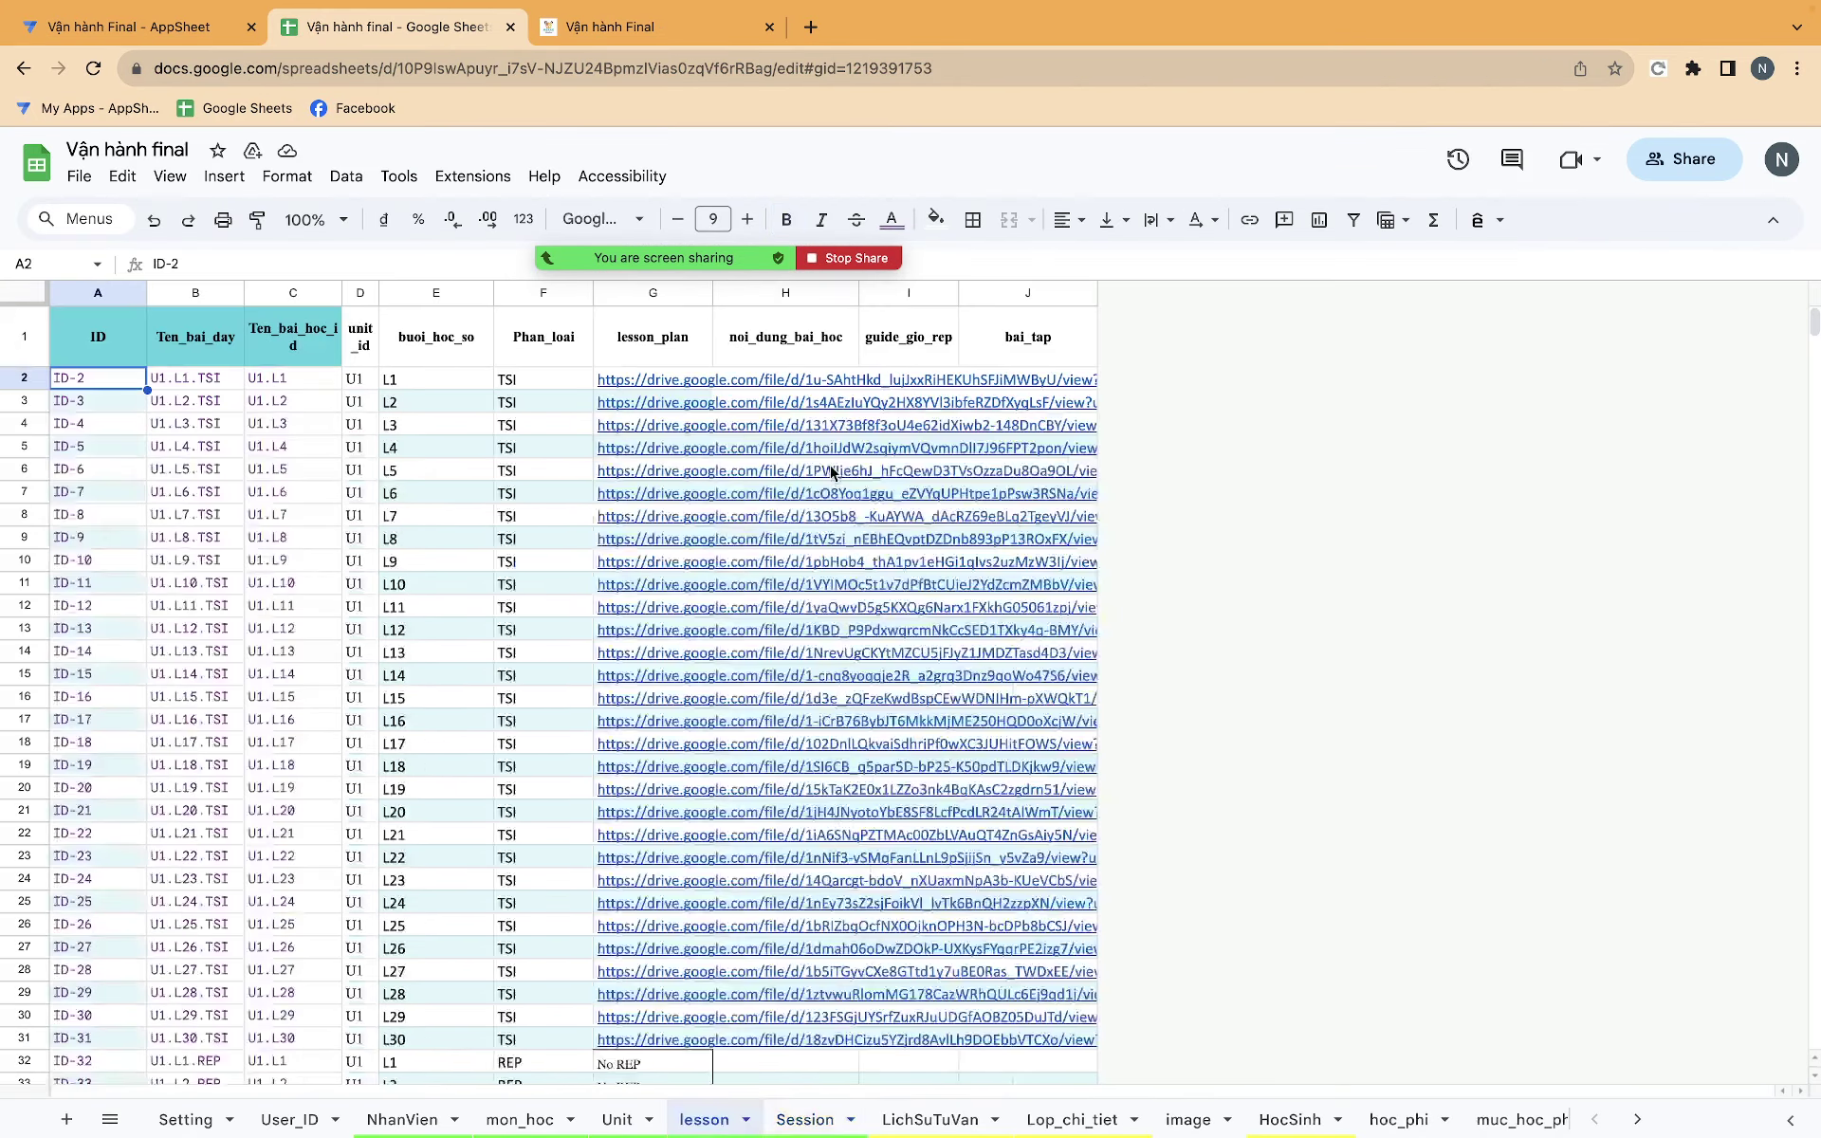
{"action": "left_click", "coordinate": [806, 1119]}
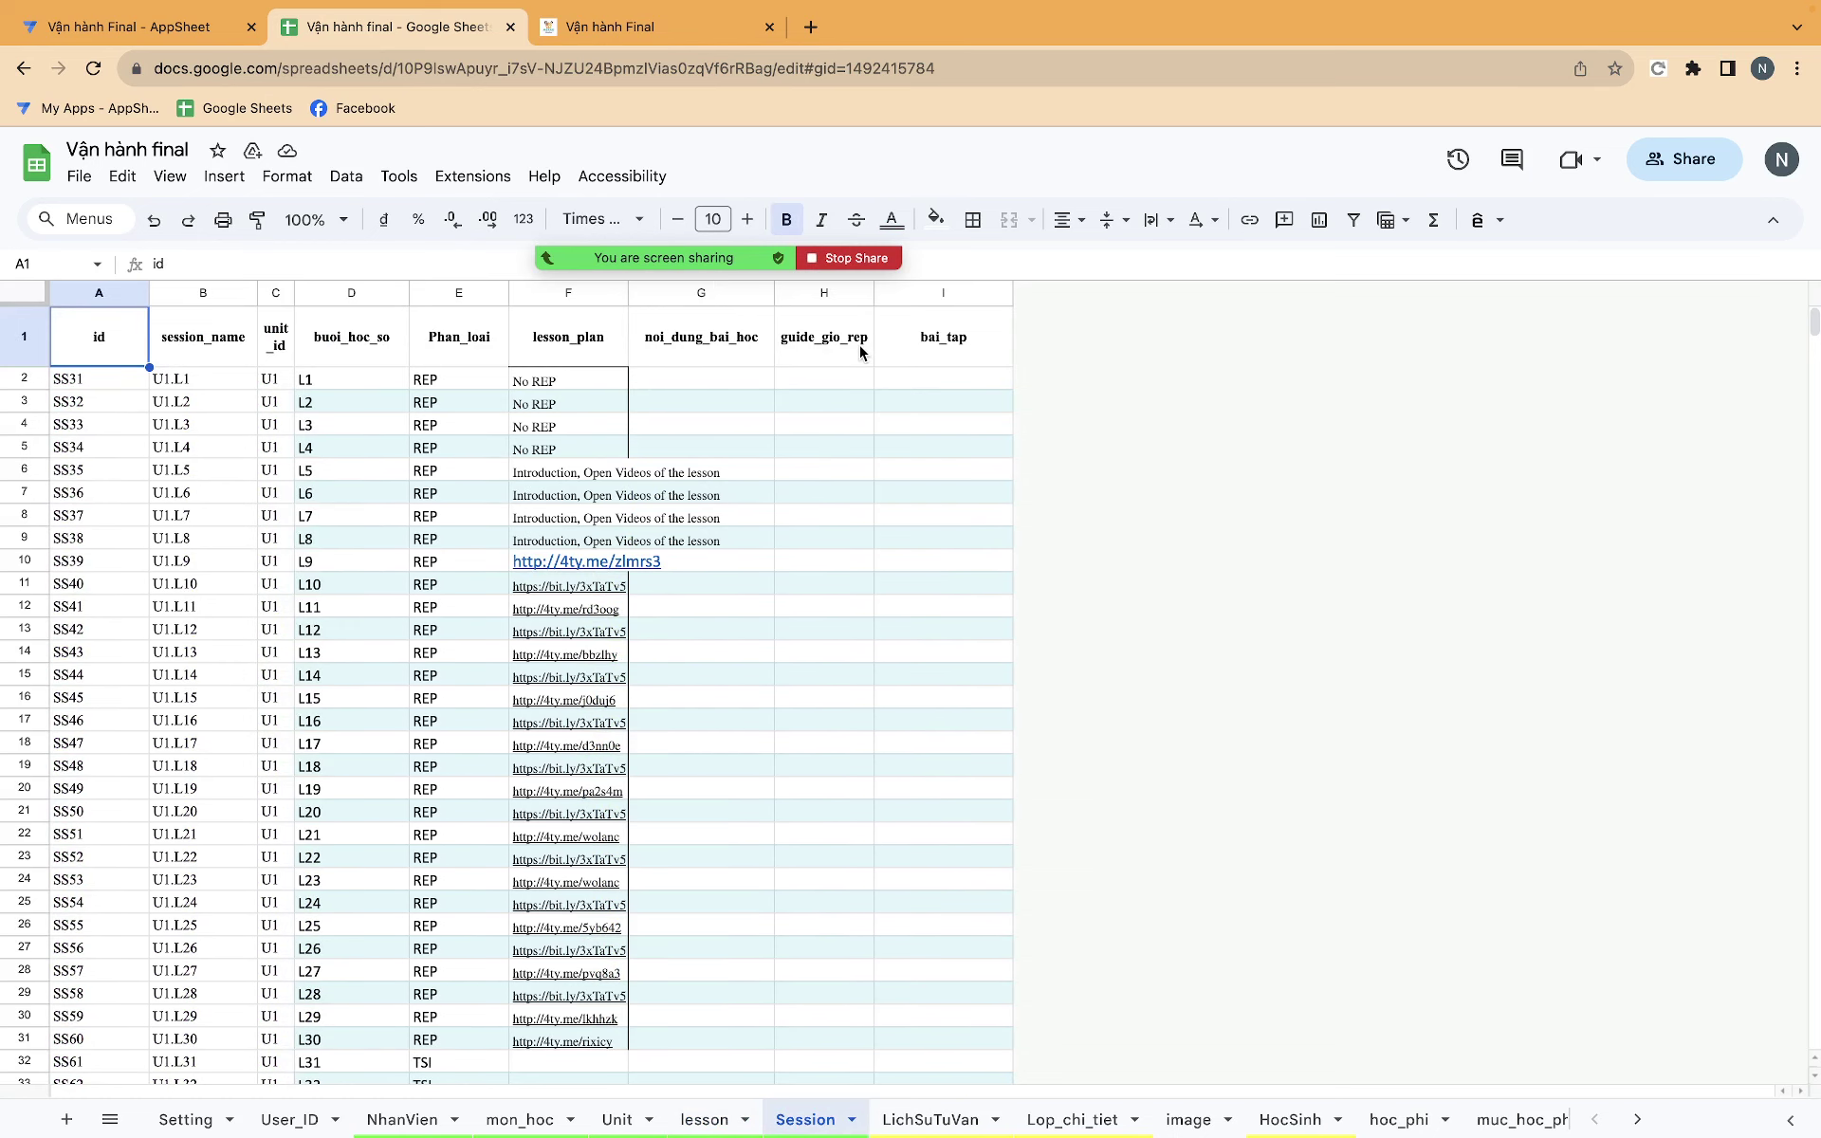
{"action": "left_click", "coordinate": [718, 1117]}
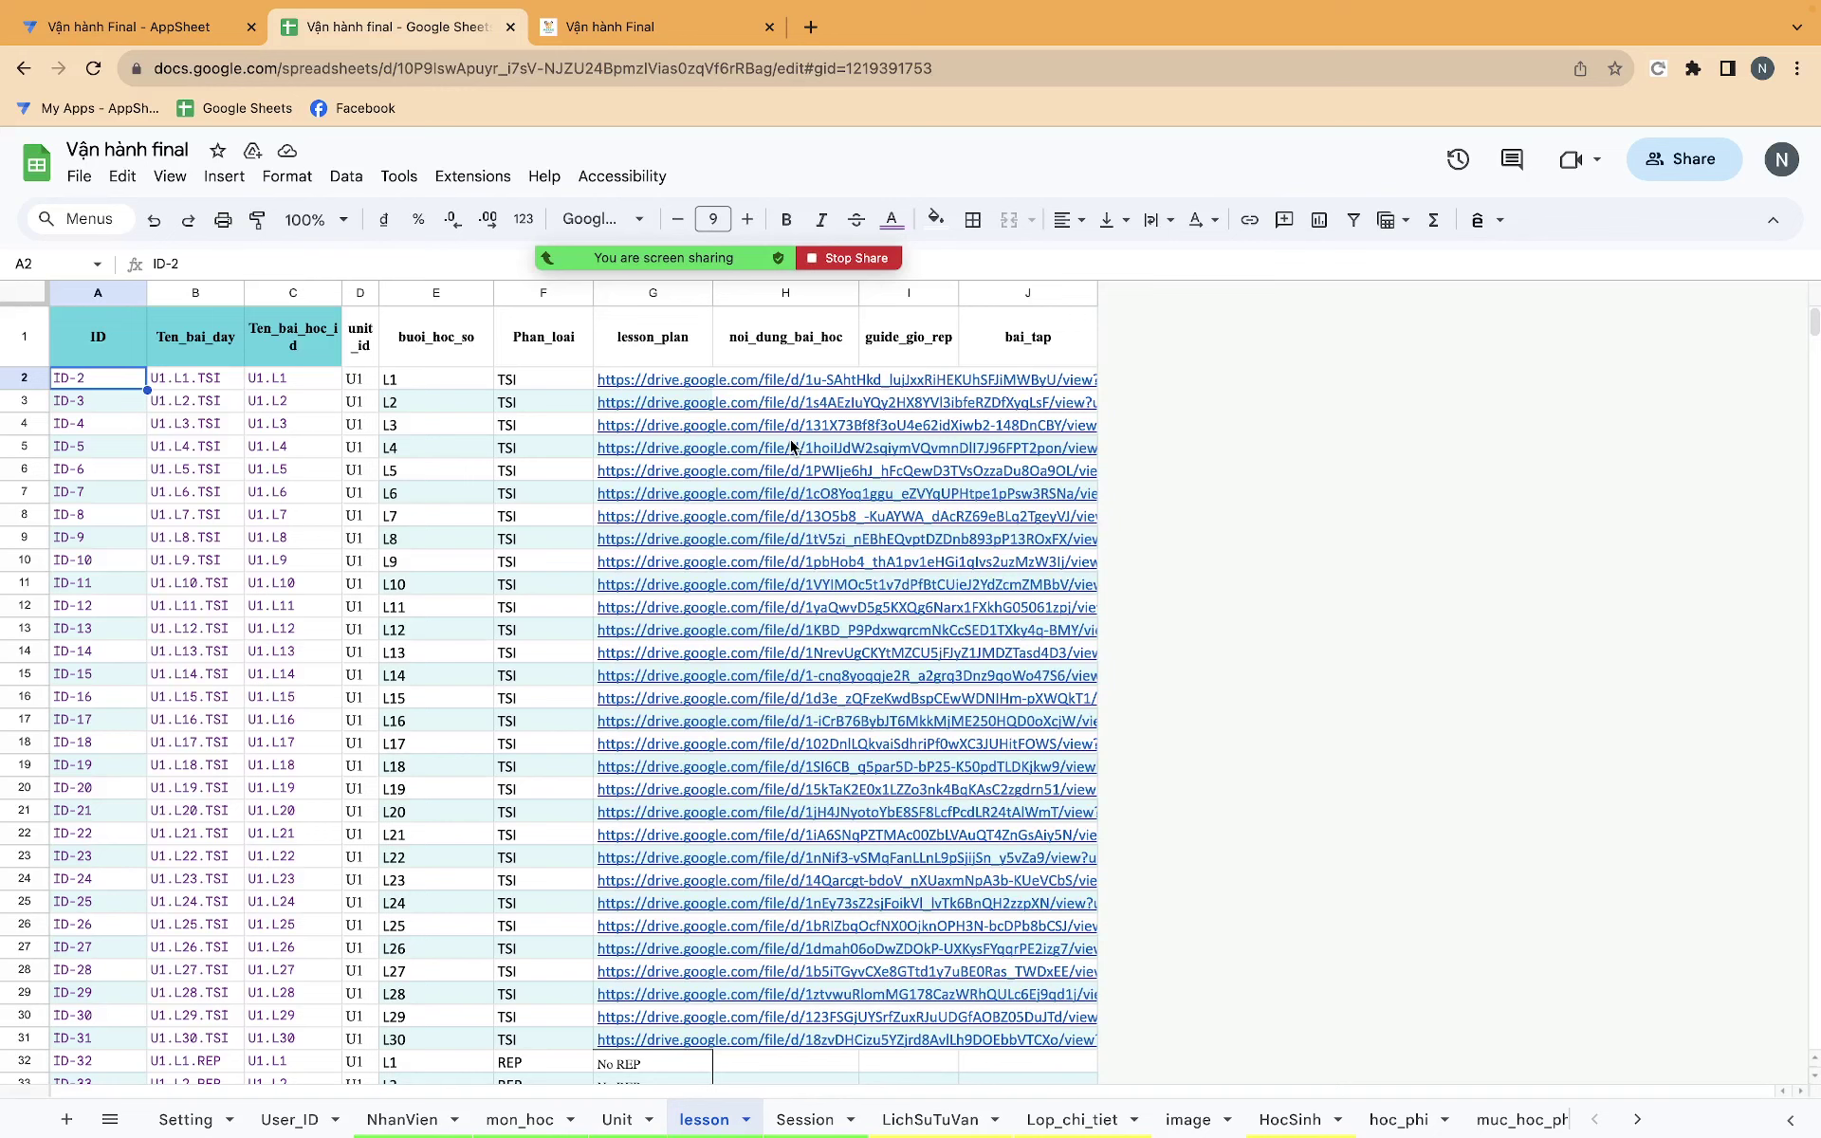
{"action": "left_click", "coordinate": [128, 26]}
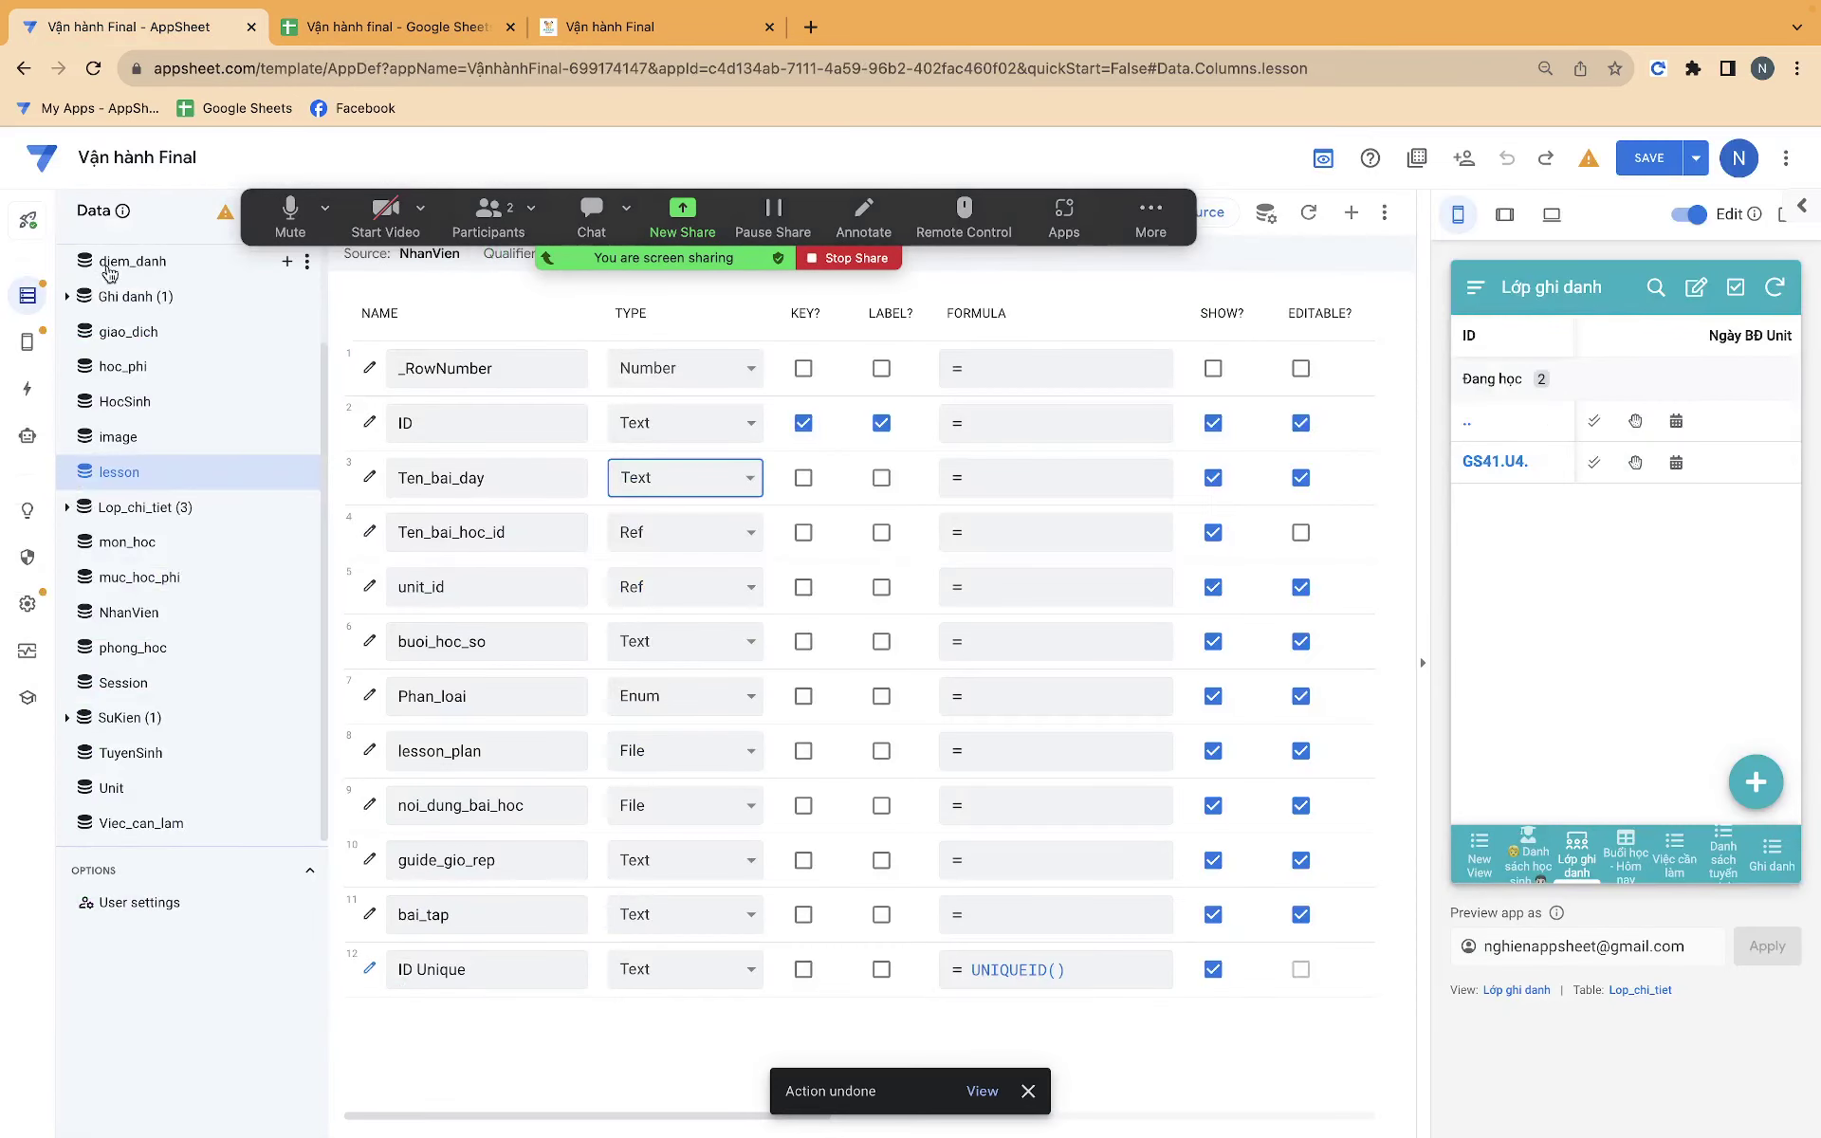
Expand hoc_phi's actions, browse 1.3 Group create file and 1.2 Sync, and select 1.1 Change name file.
{"action": "left_click", "coordinate": [27, 388]}
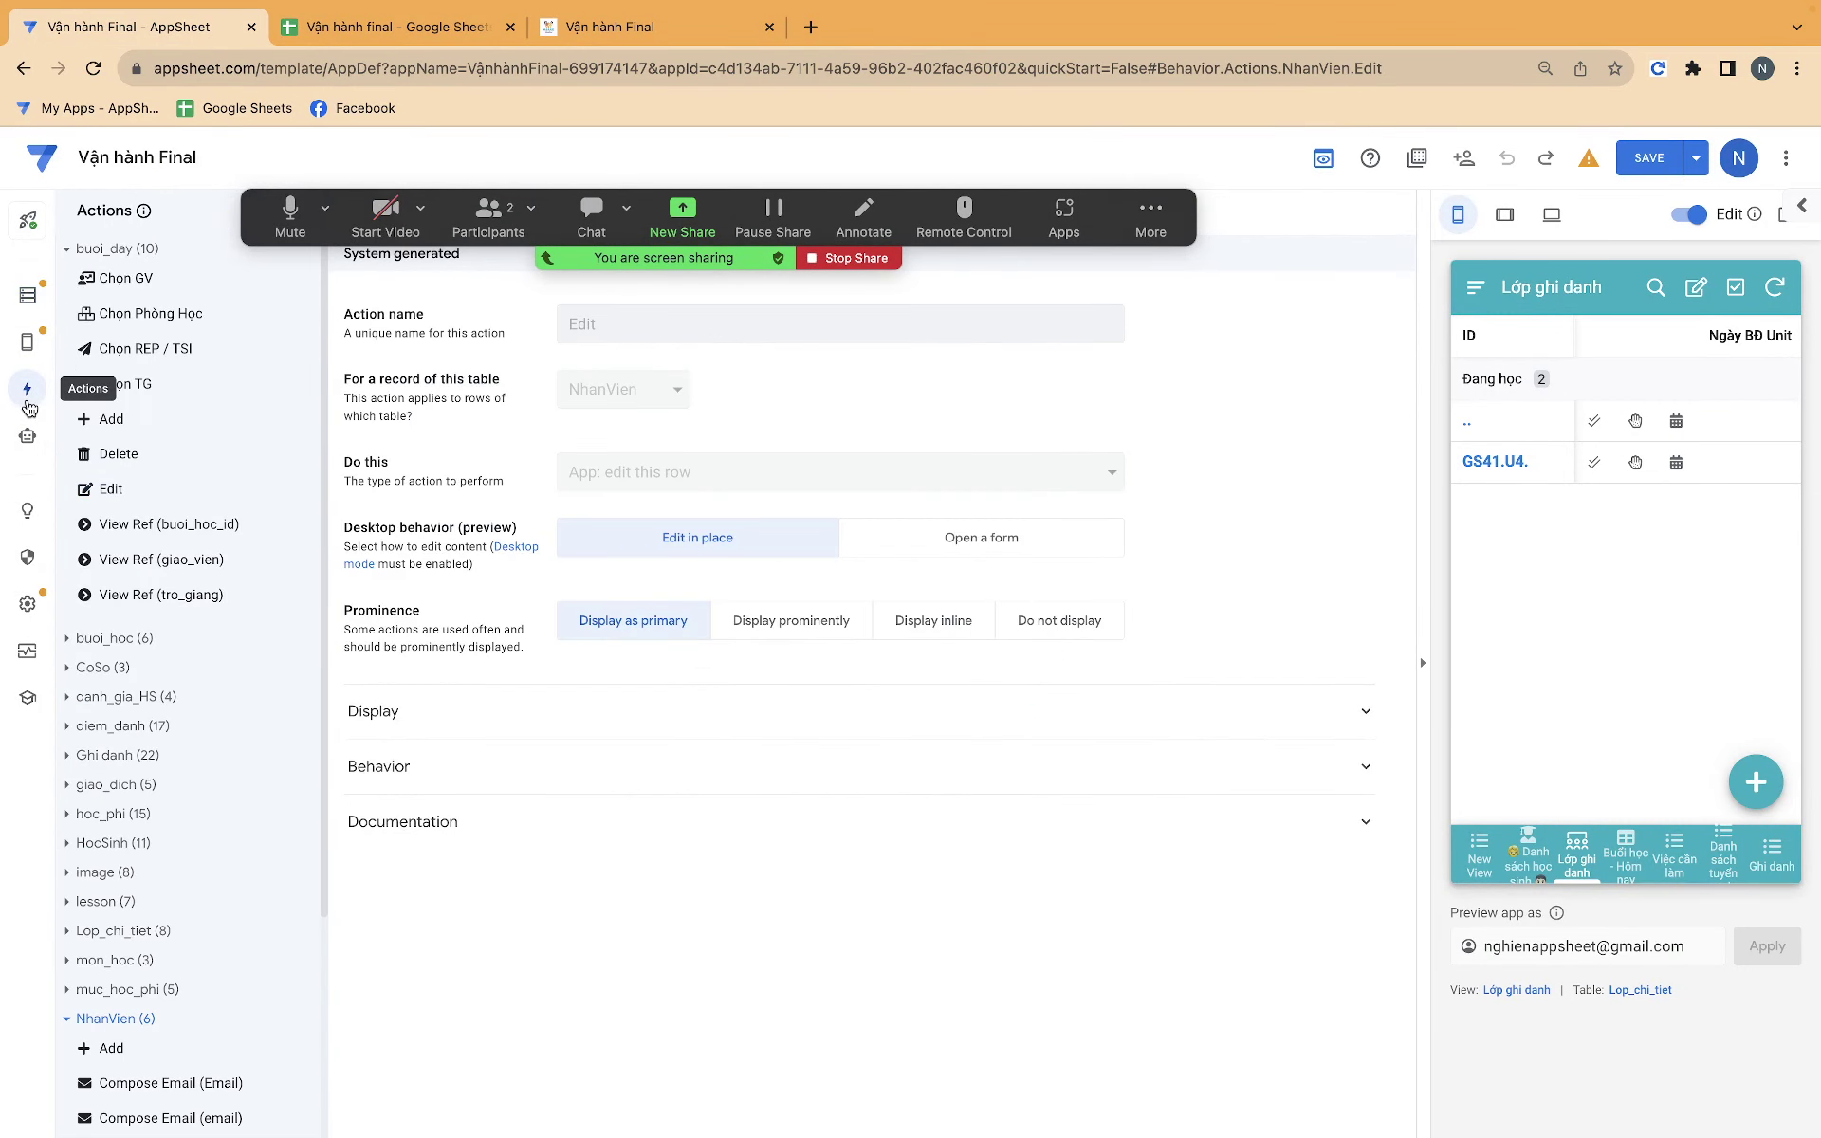
{"action": "left_click", "coordinate": [92, 250]}
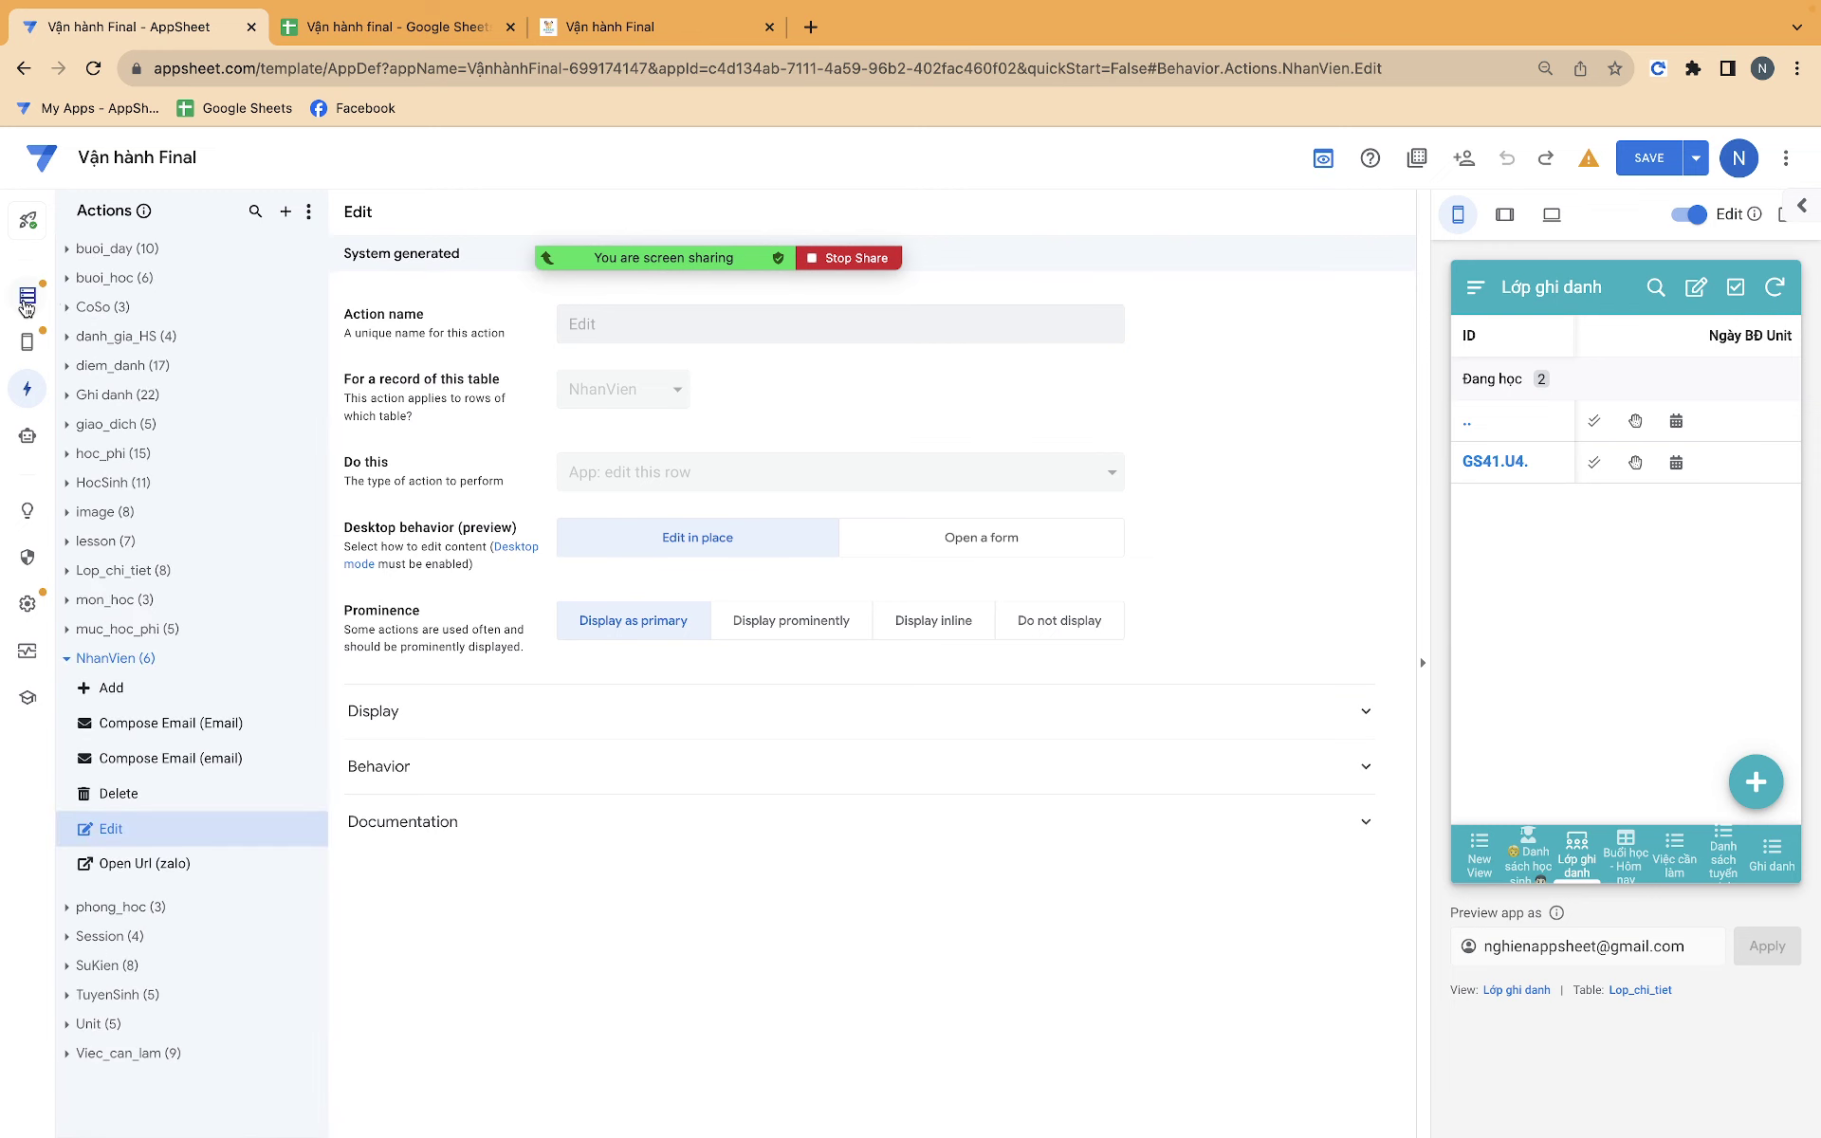
{"action": "left_click", "coordinate": [614, 29]}
{"action": "left_click", "coordinate": [133, 26]}
{"action": "left_click", "coordinate": [116, 455]}
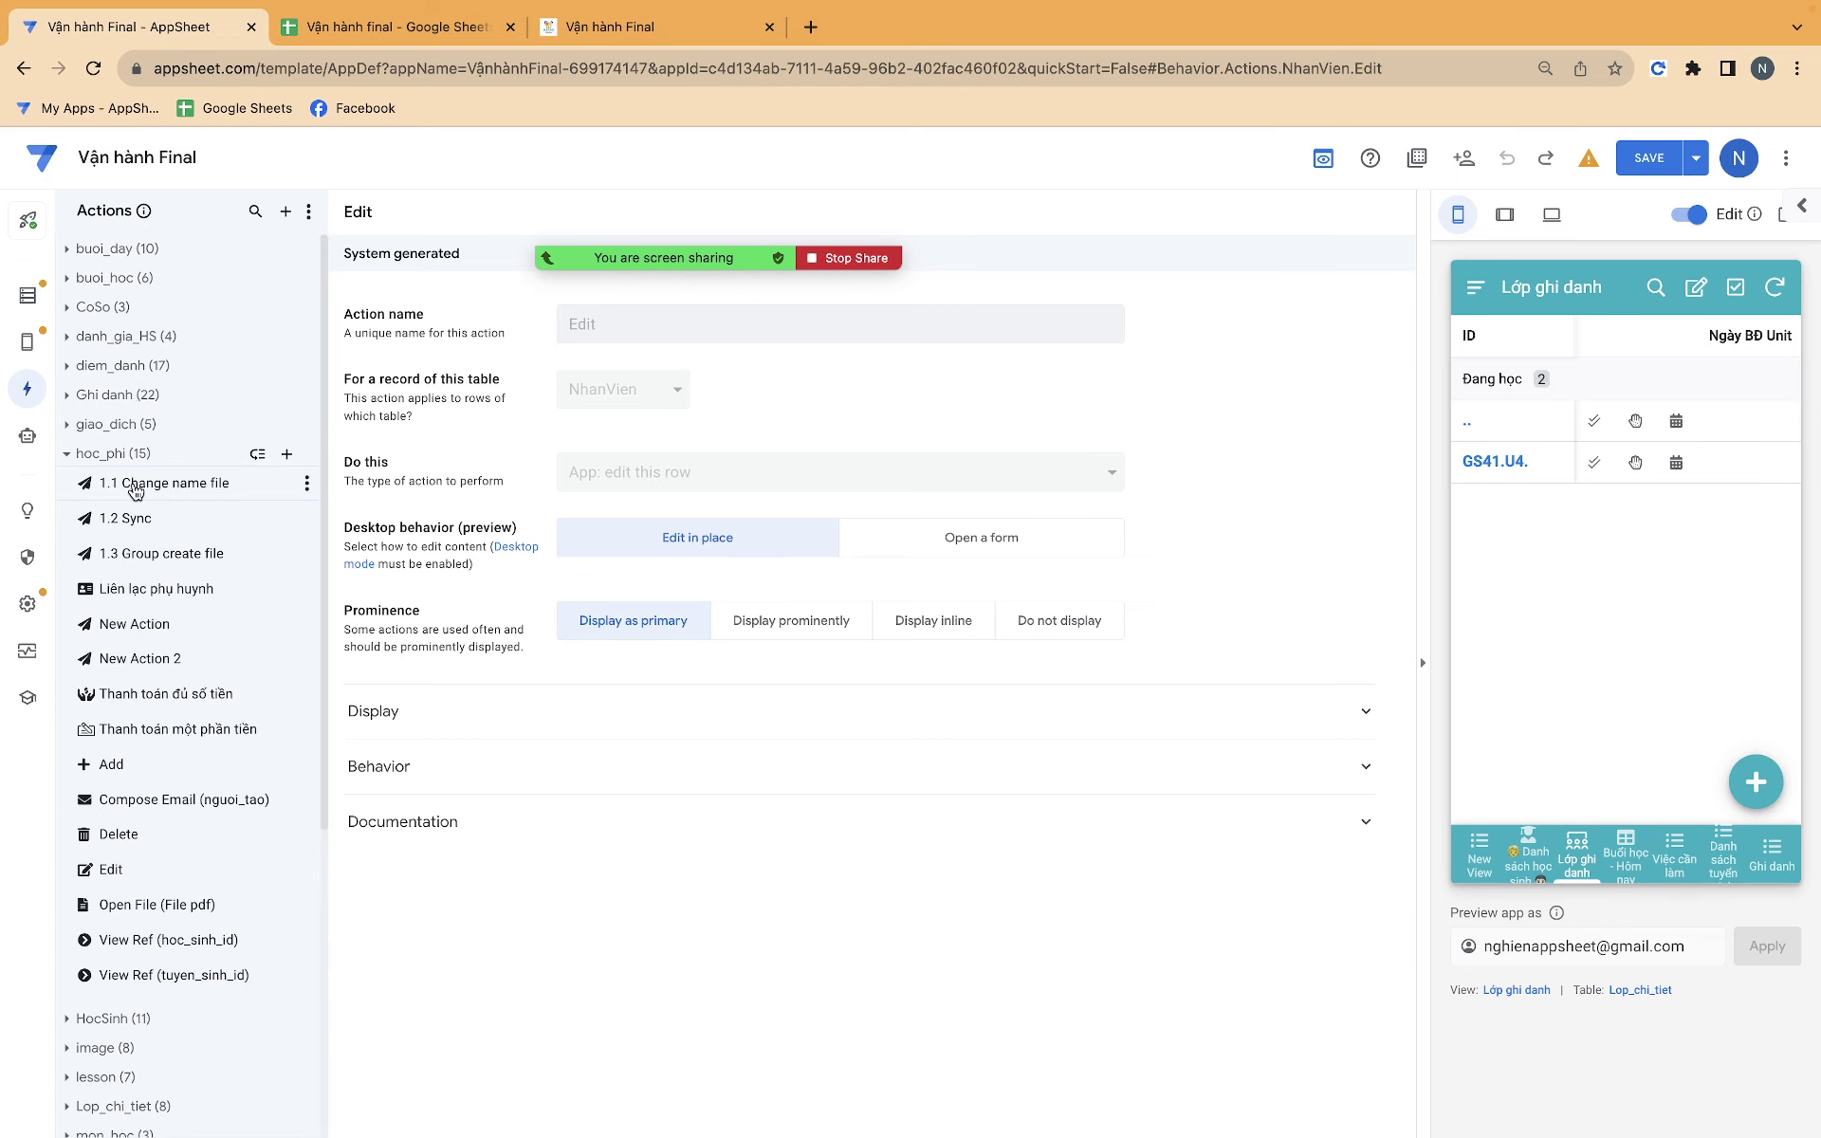
{"action": "left_click", "coordinate": [135, 486]}
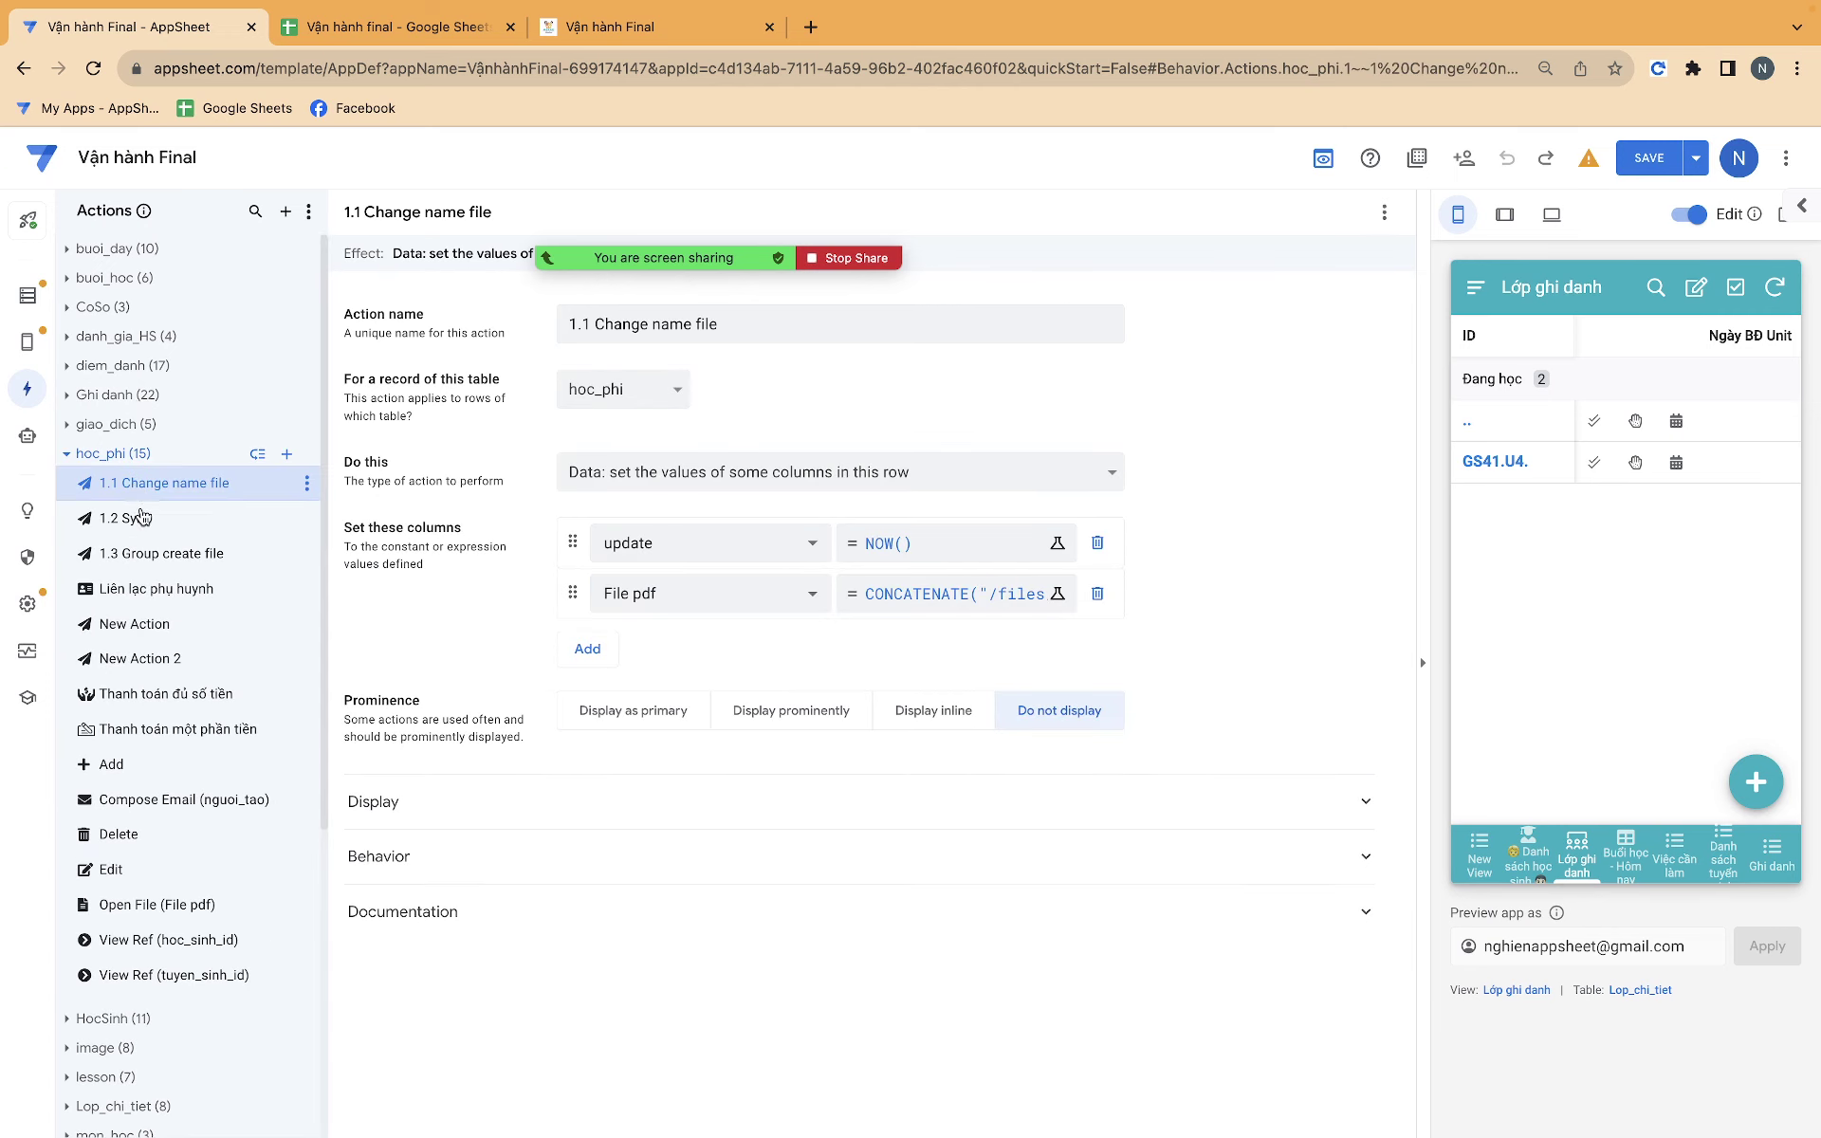
{"action": "left_click", "coordinate": [156, 560]}
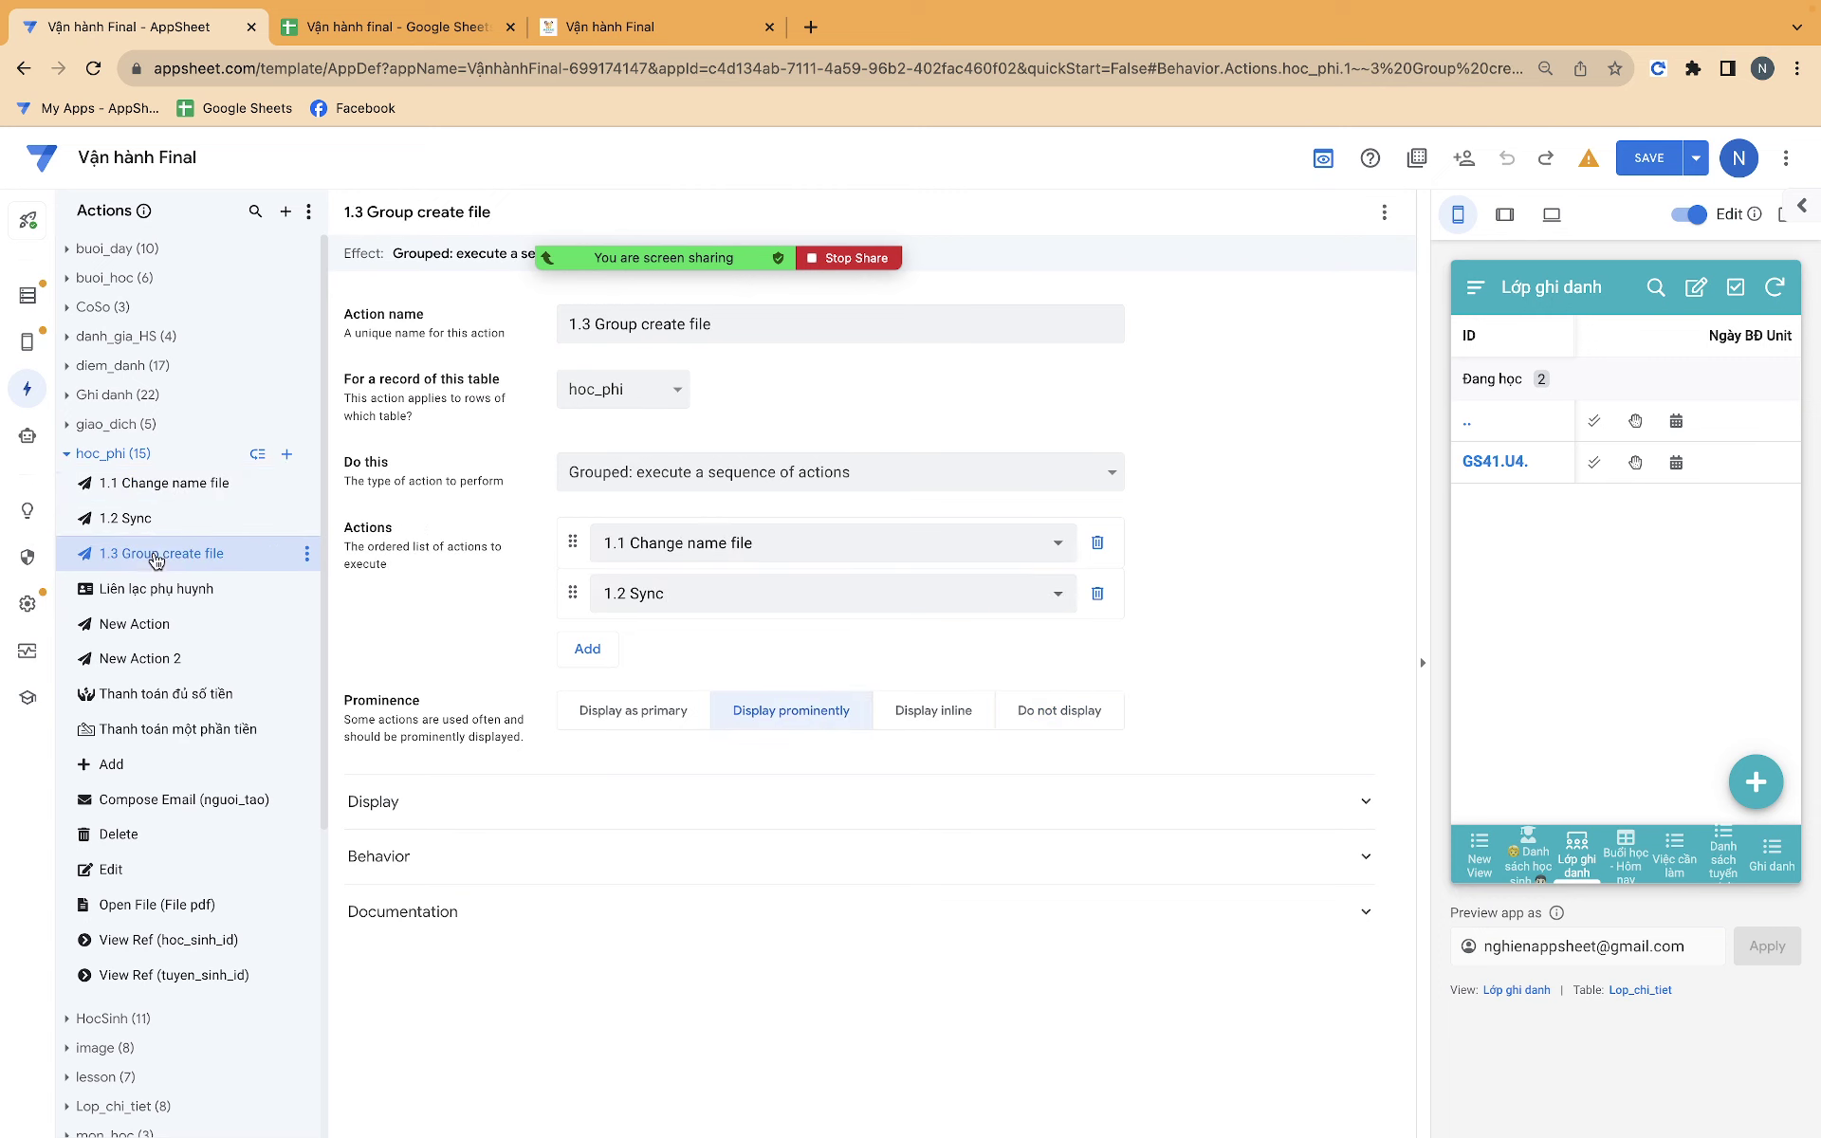
{"action": "left_click", "coordinate": [184, 518]}
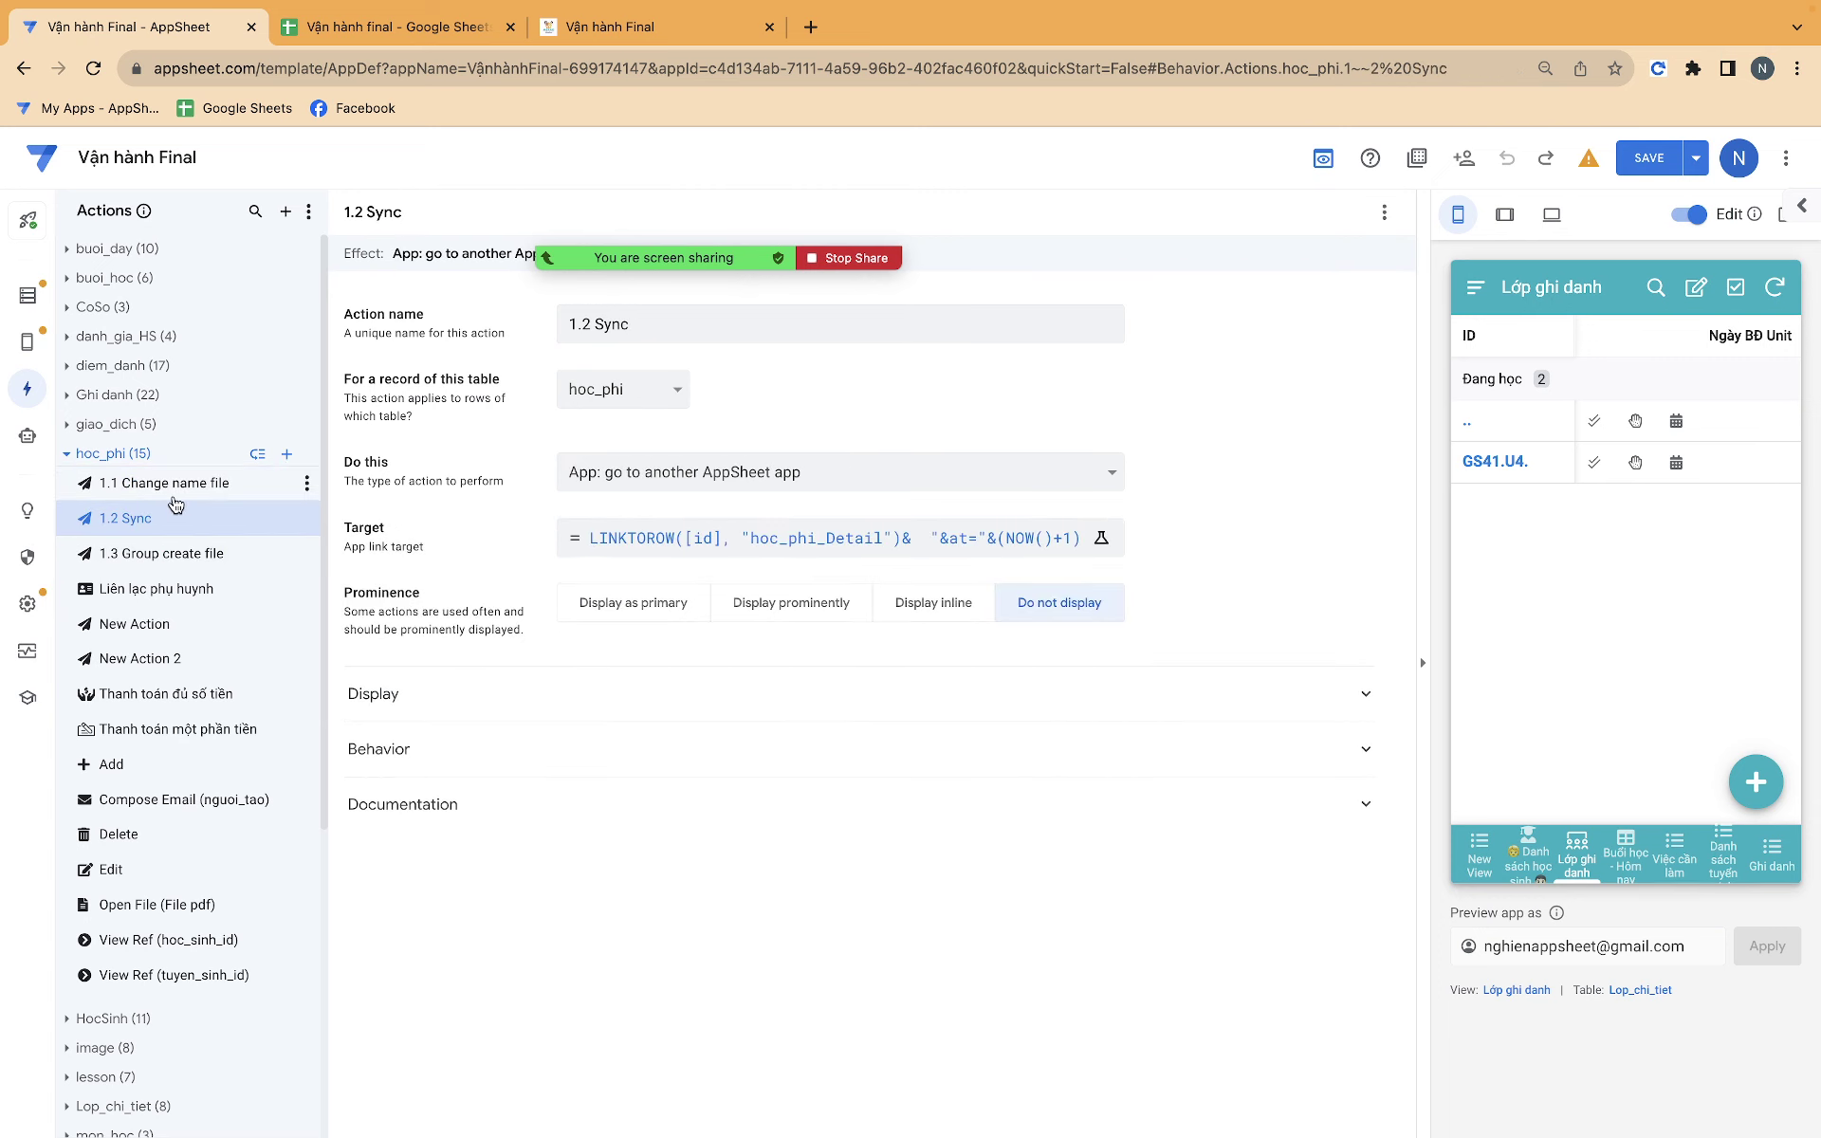
{"action": "left_click", "coordinate": [176, 488]}
Break the File pdf CONCATENATE expression onto a new line after "/files/hocphi/" and save it.
{"action": "left_click", "coordinate": [858, 598]}
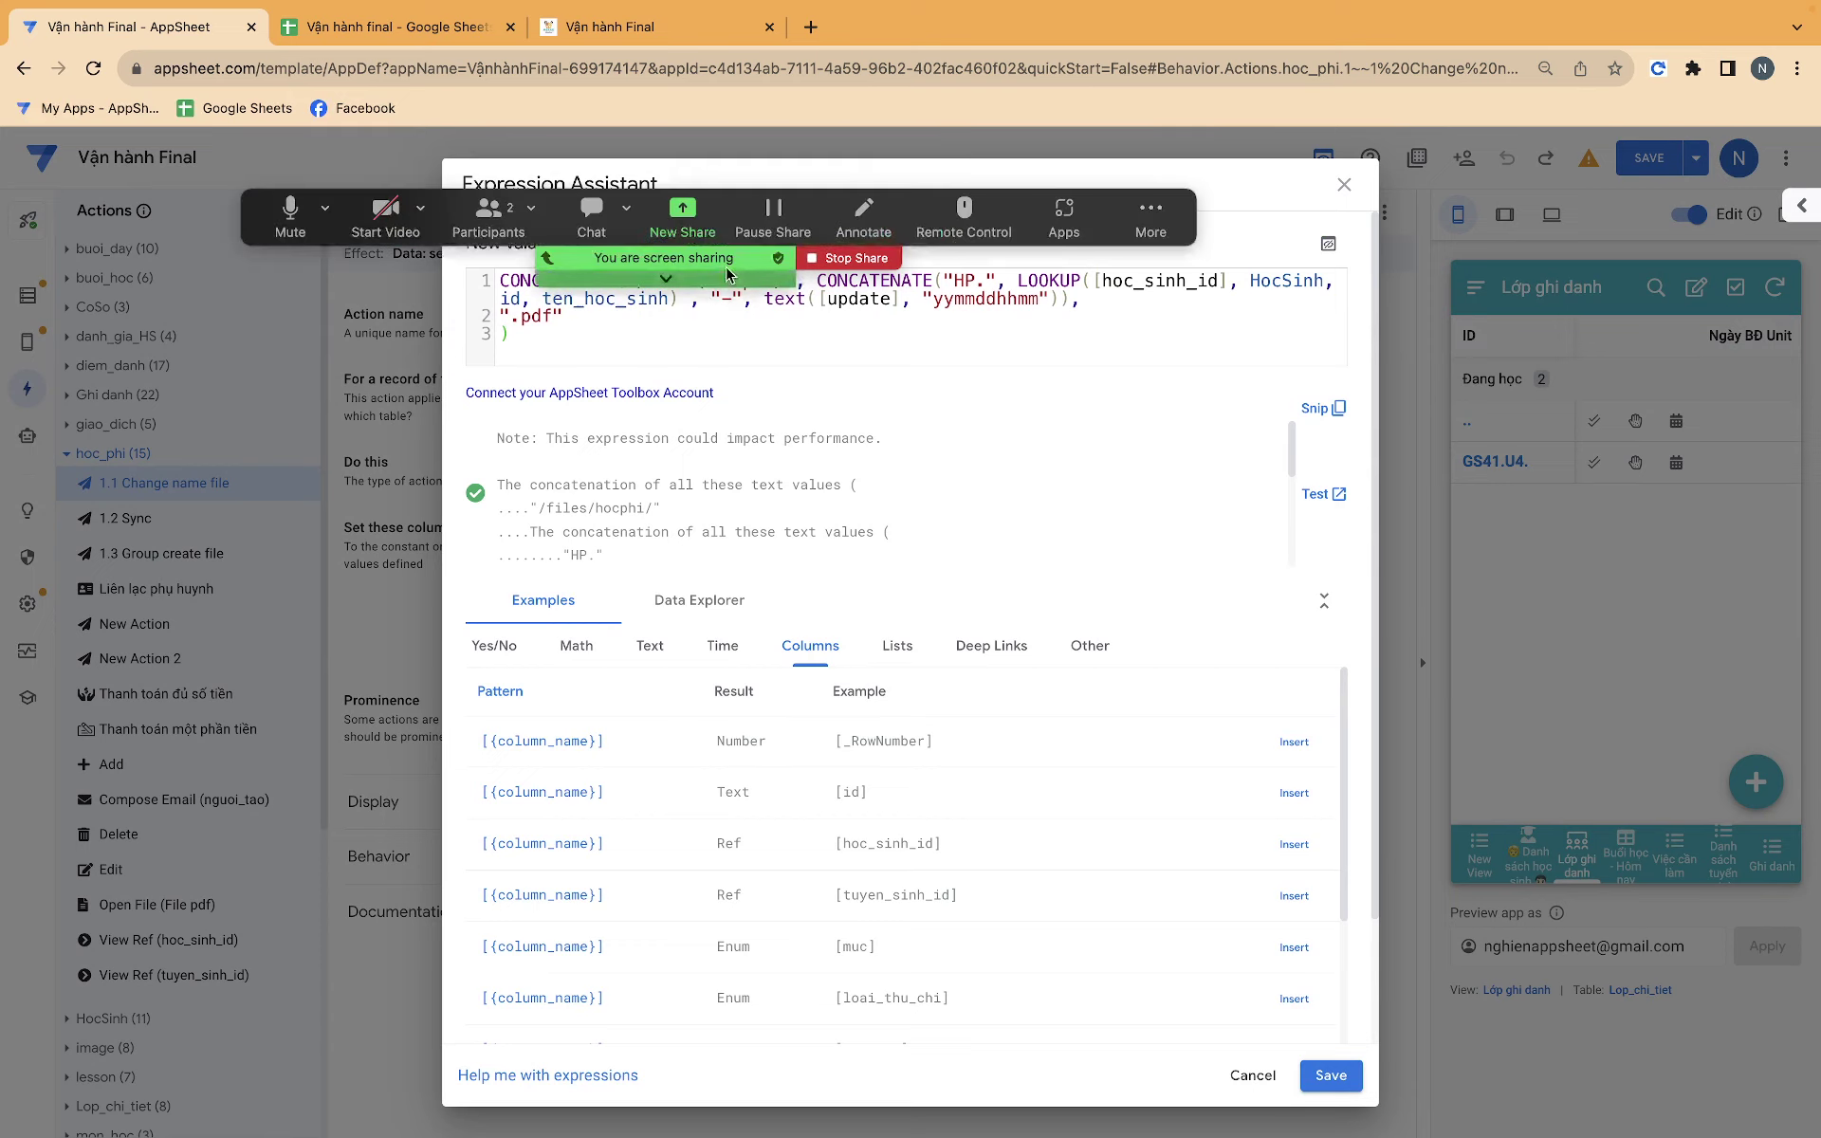
{"action": "mouse_move", "coordinate": [1149, 220]}
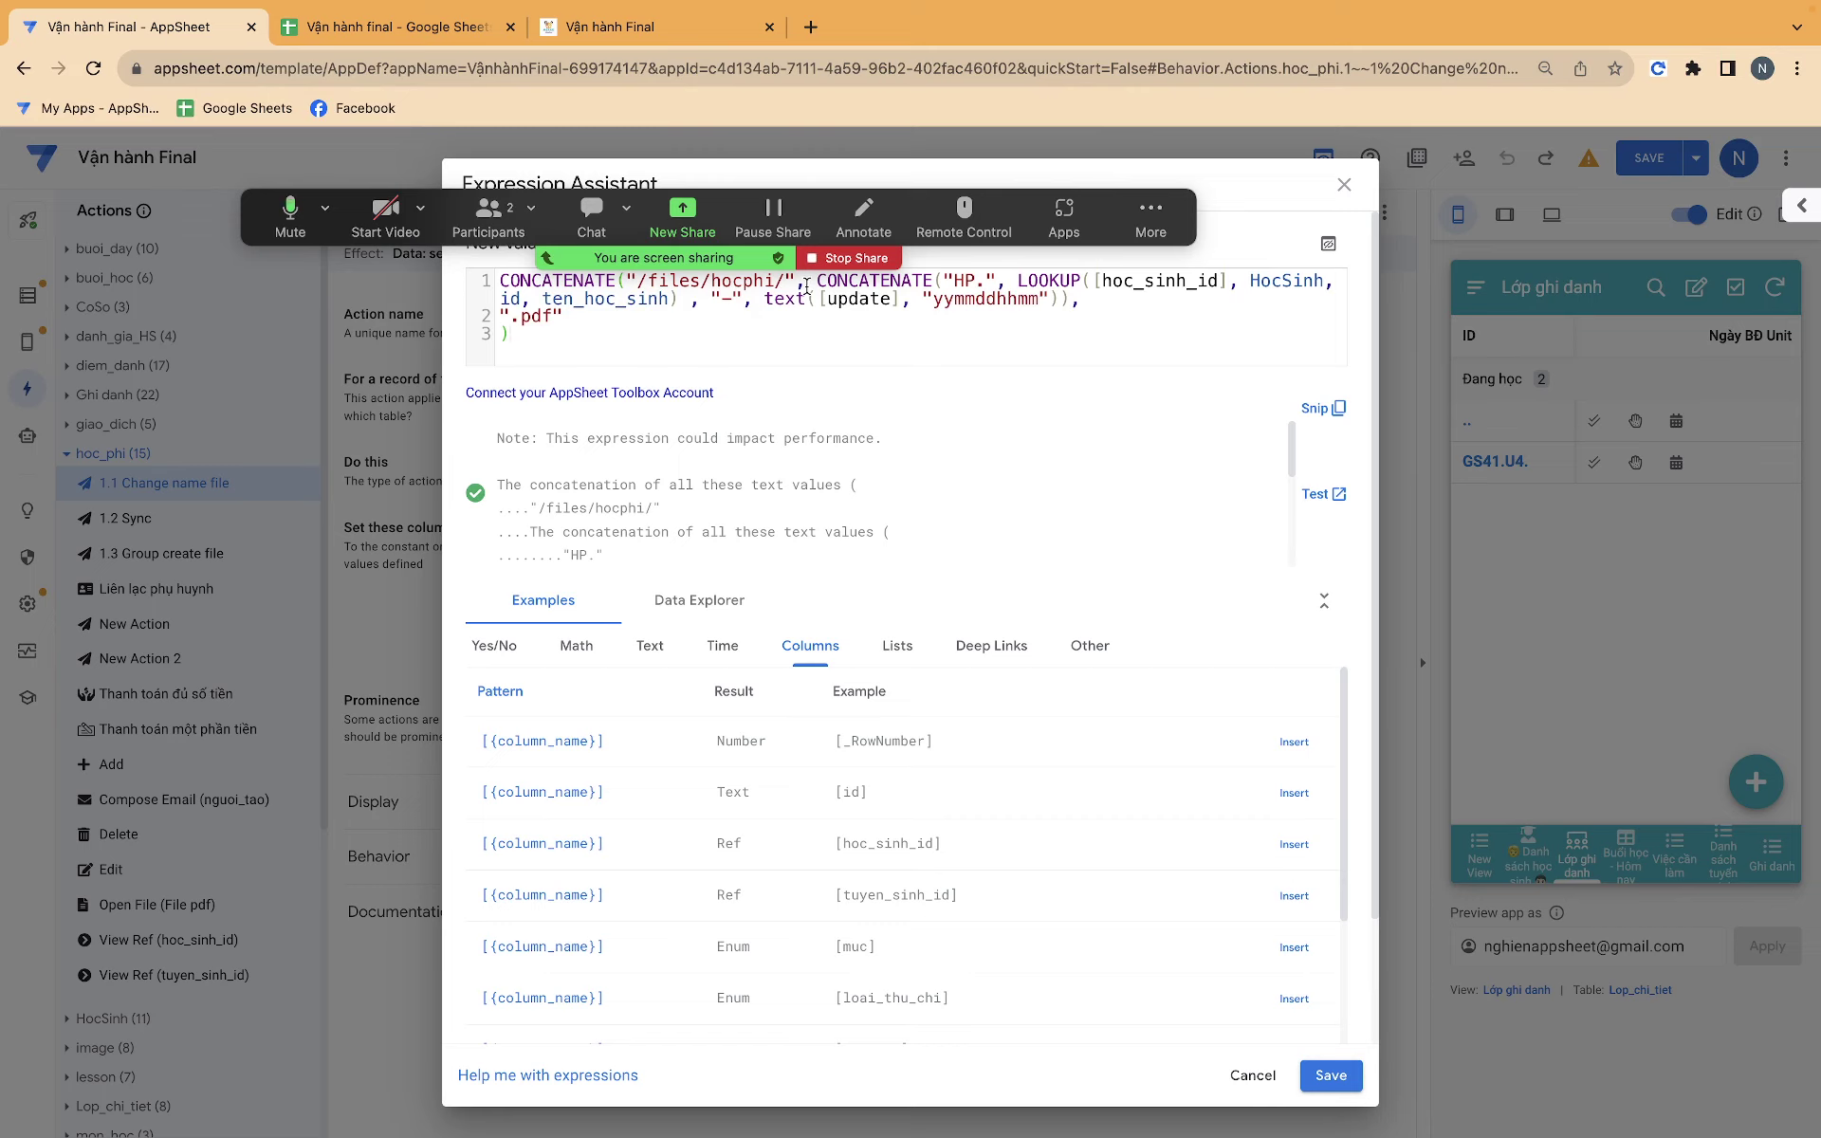
{"action": "left_click", "coordinate": [812, 285]}
{"action": "key", "text": "Return"}
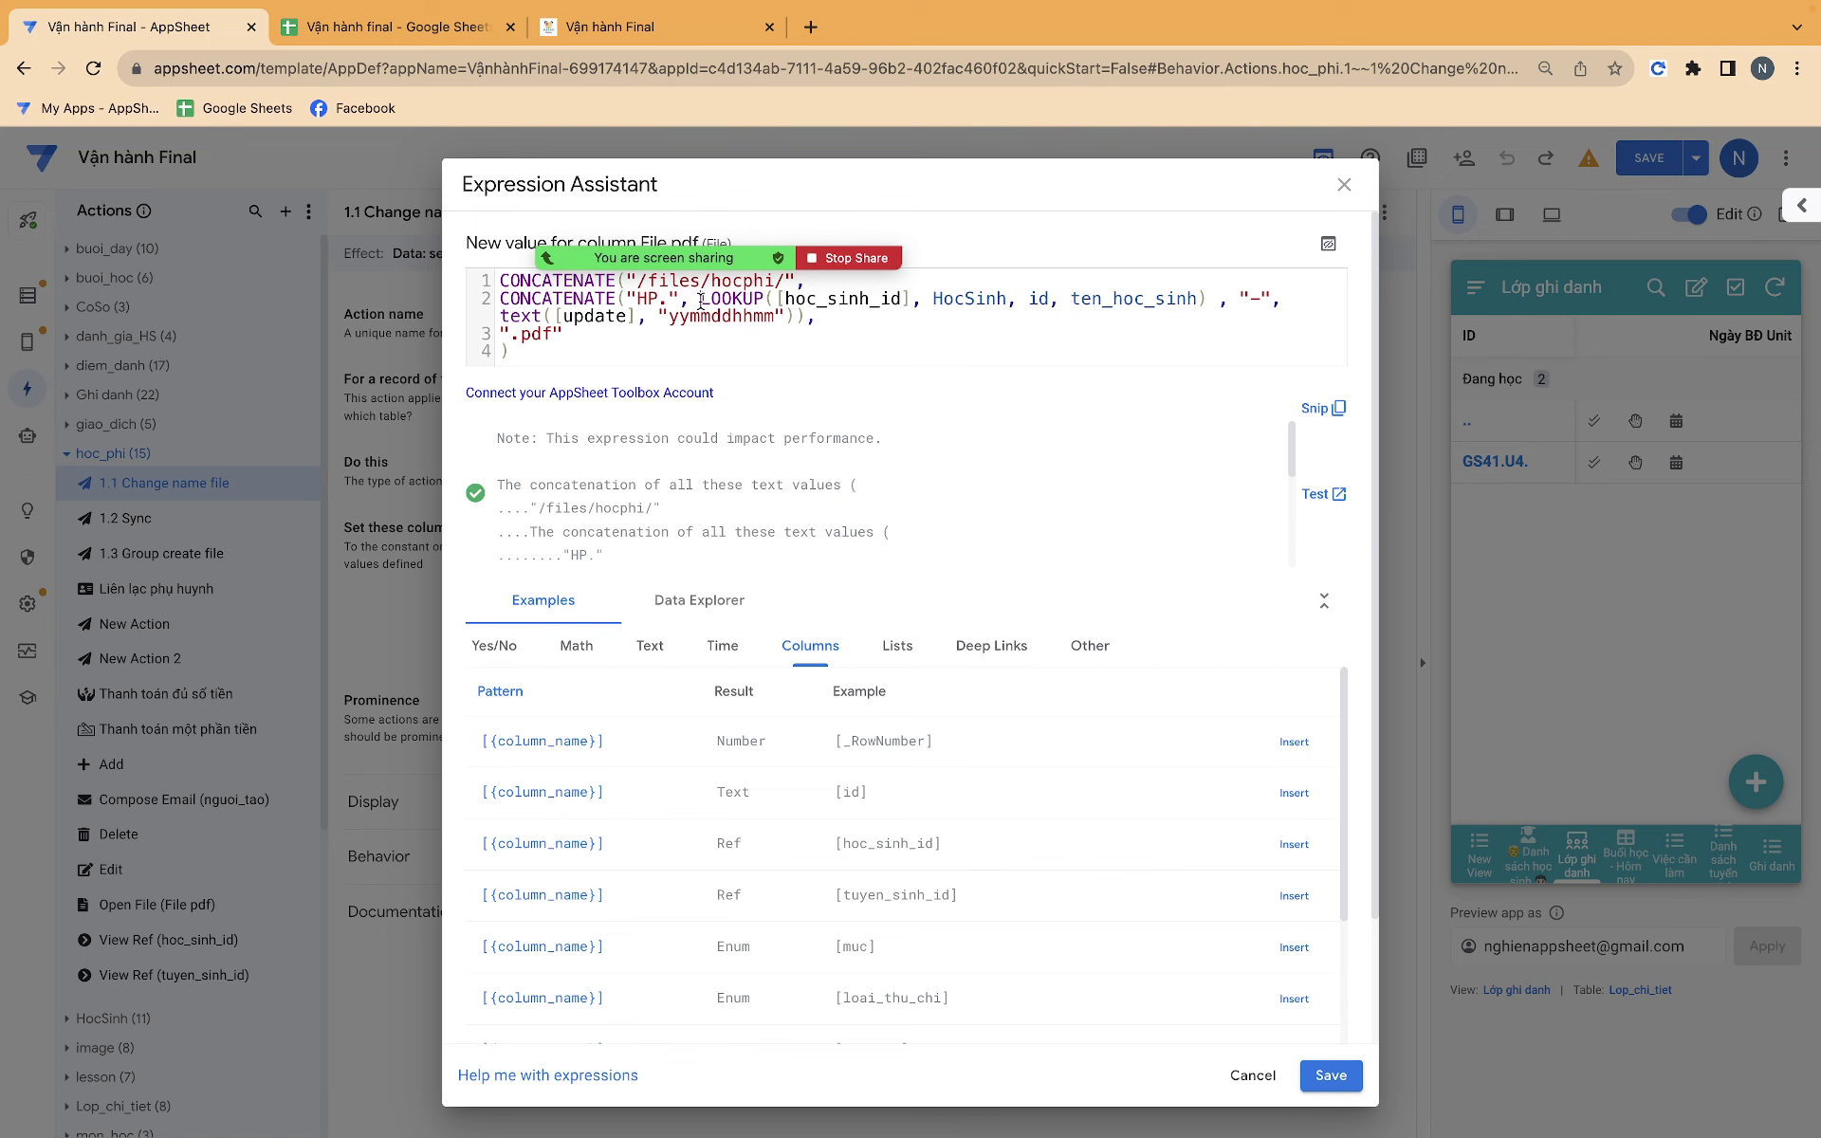
{"action": "left_click", "coordinate": [451, 31]}
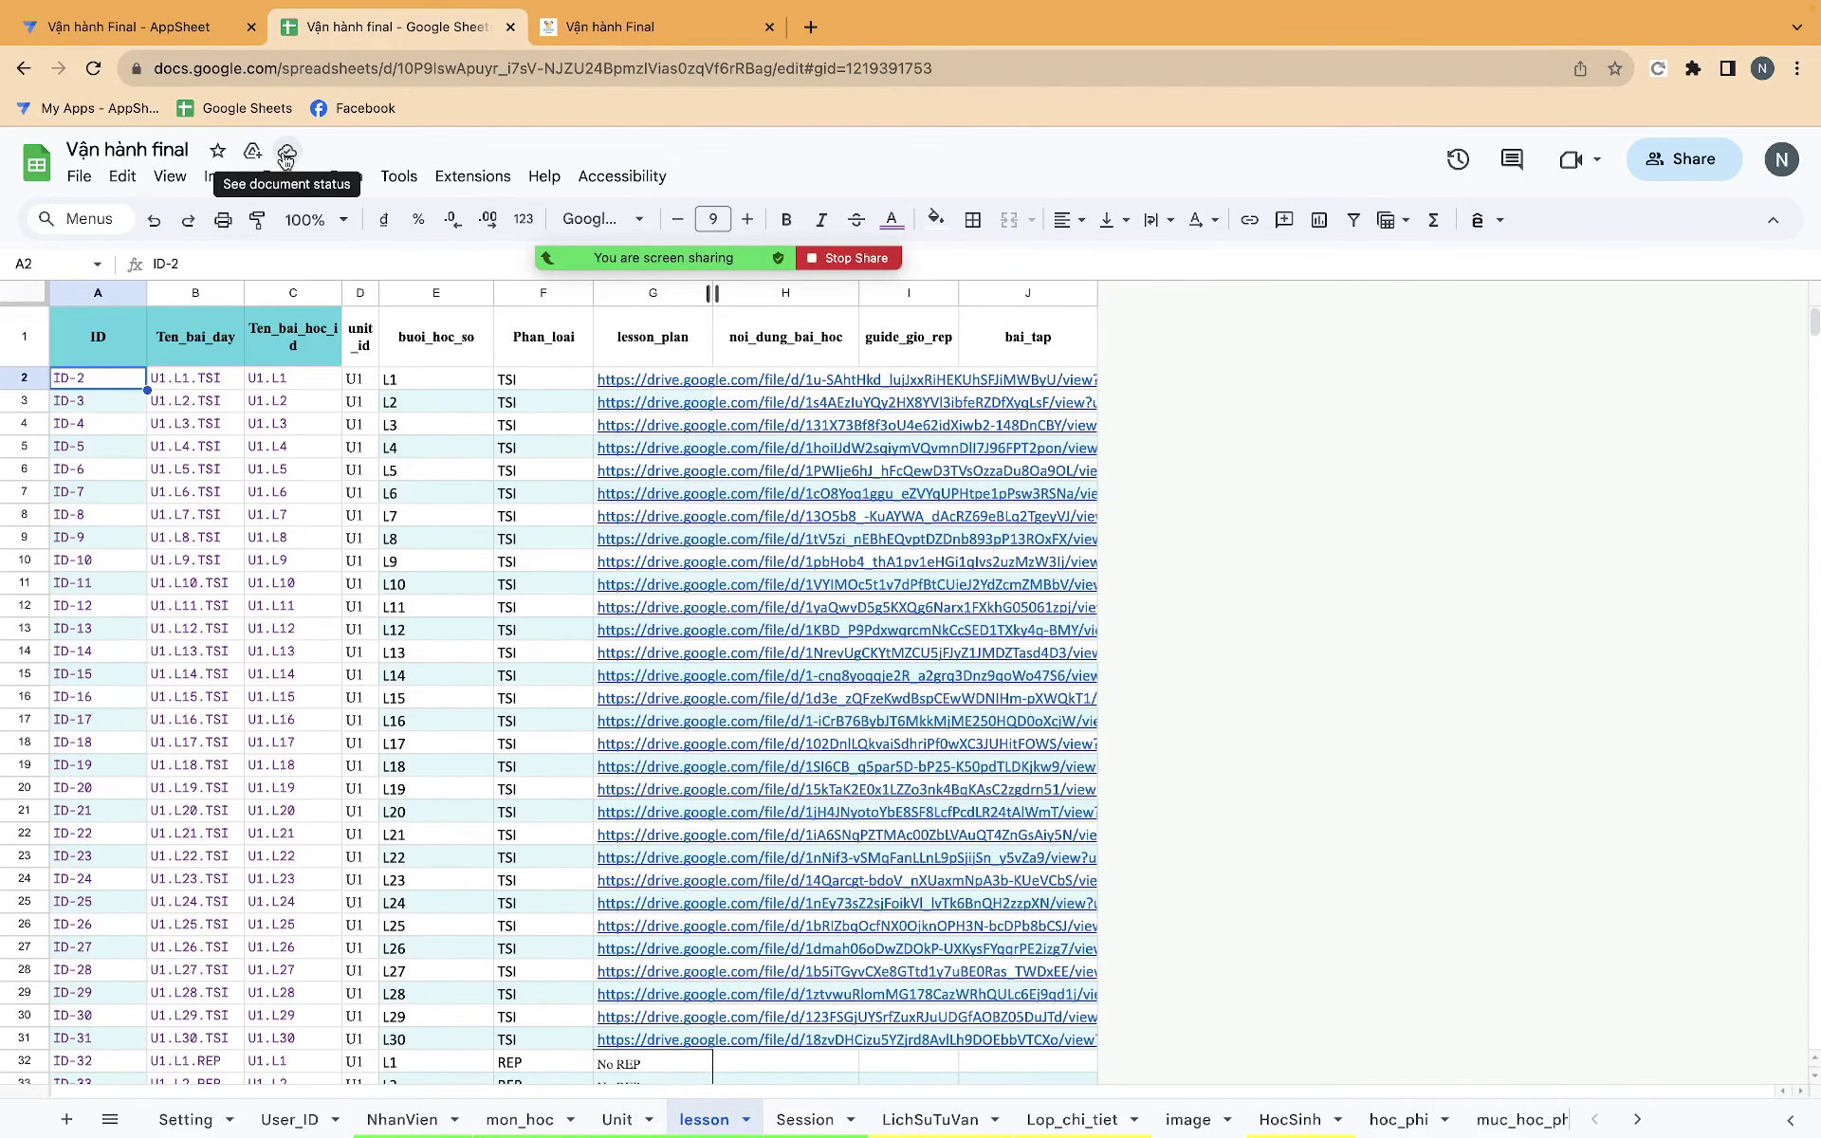
{"action": "left_click", "coordinate": [133, 29]}
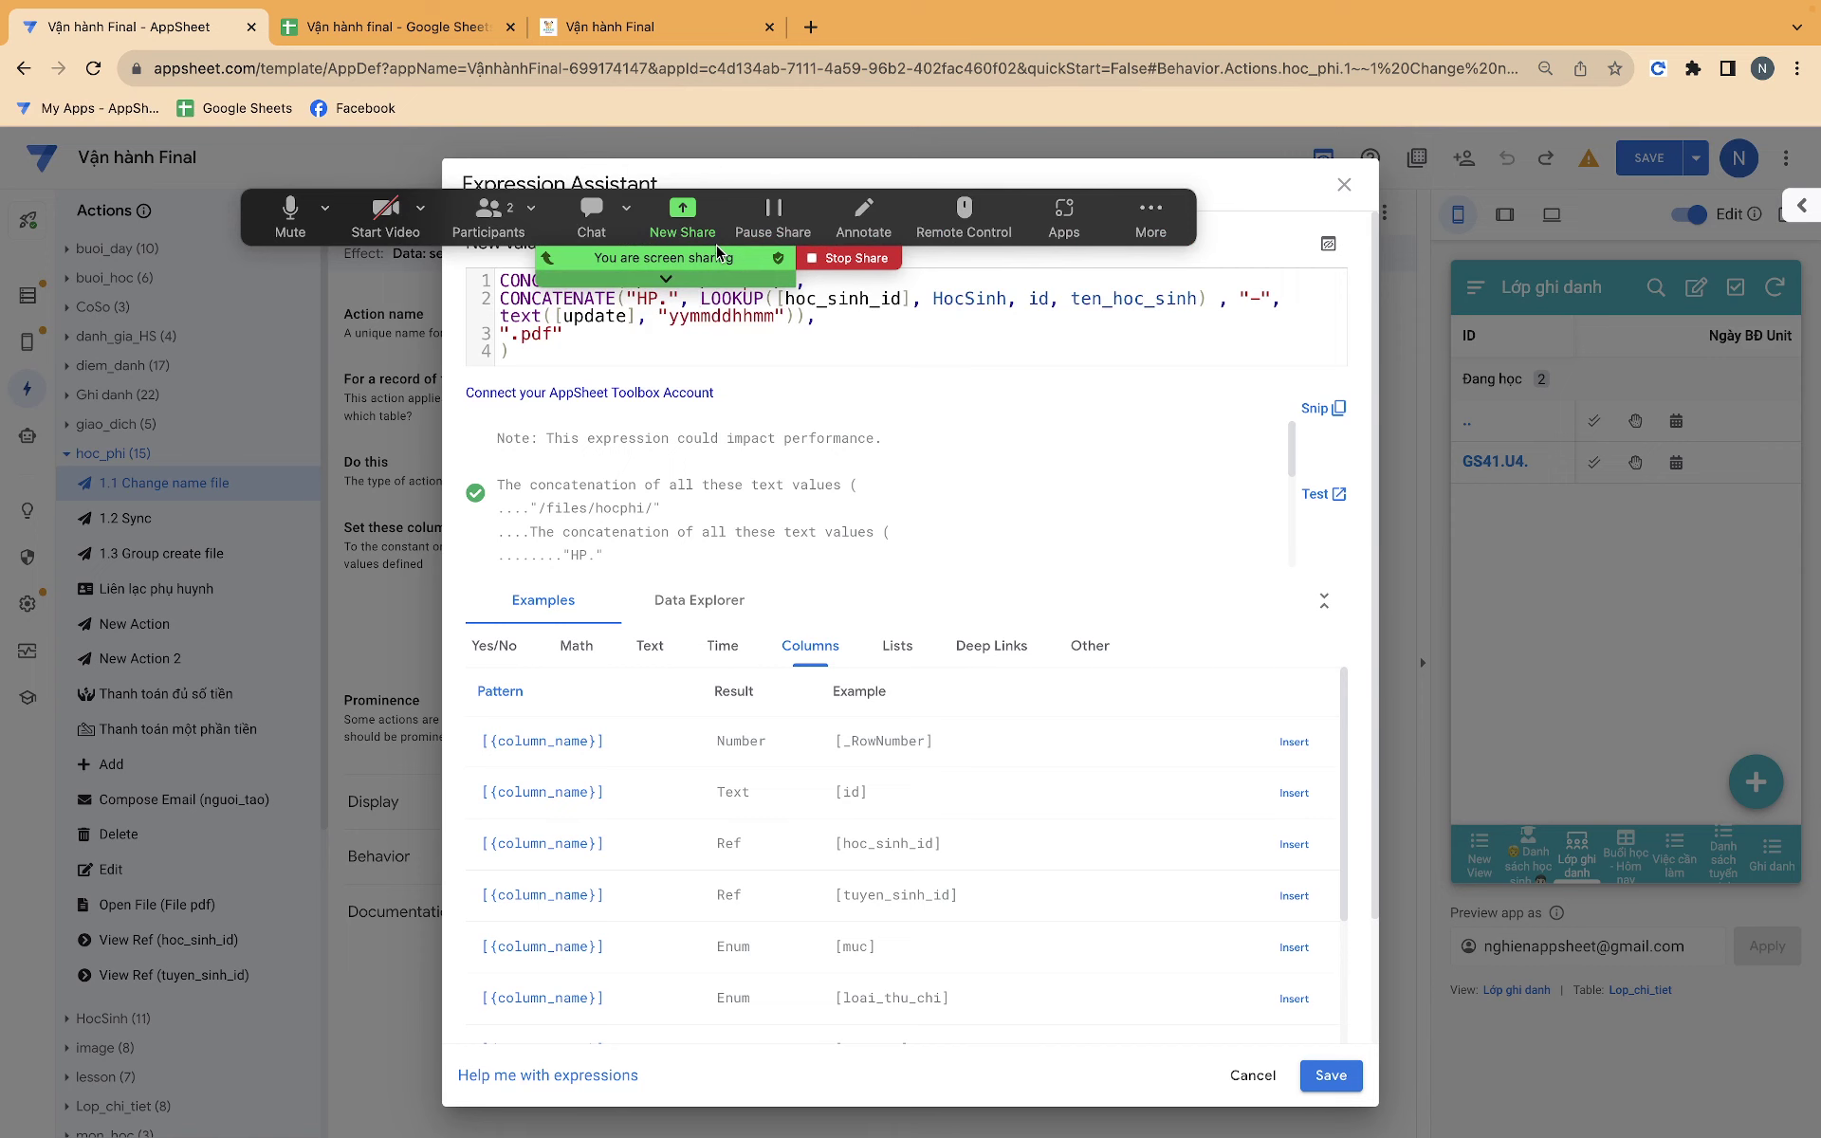
{"action": "left_click", "coordinate": [1333, 1076]}
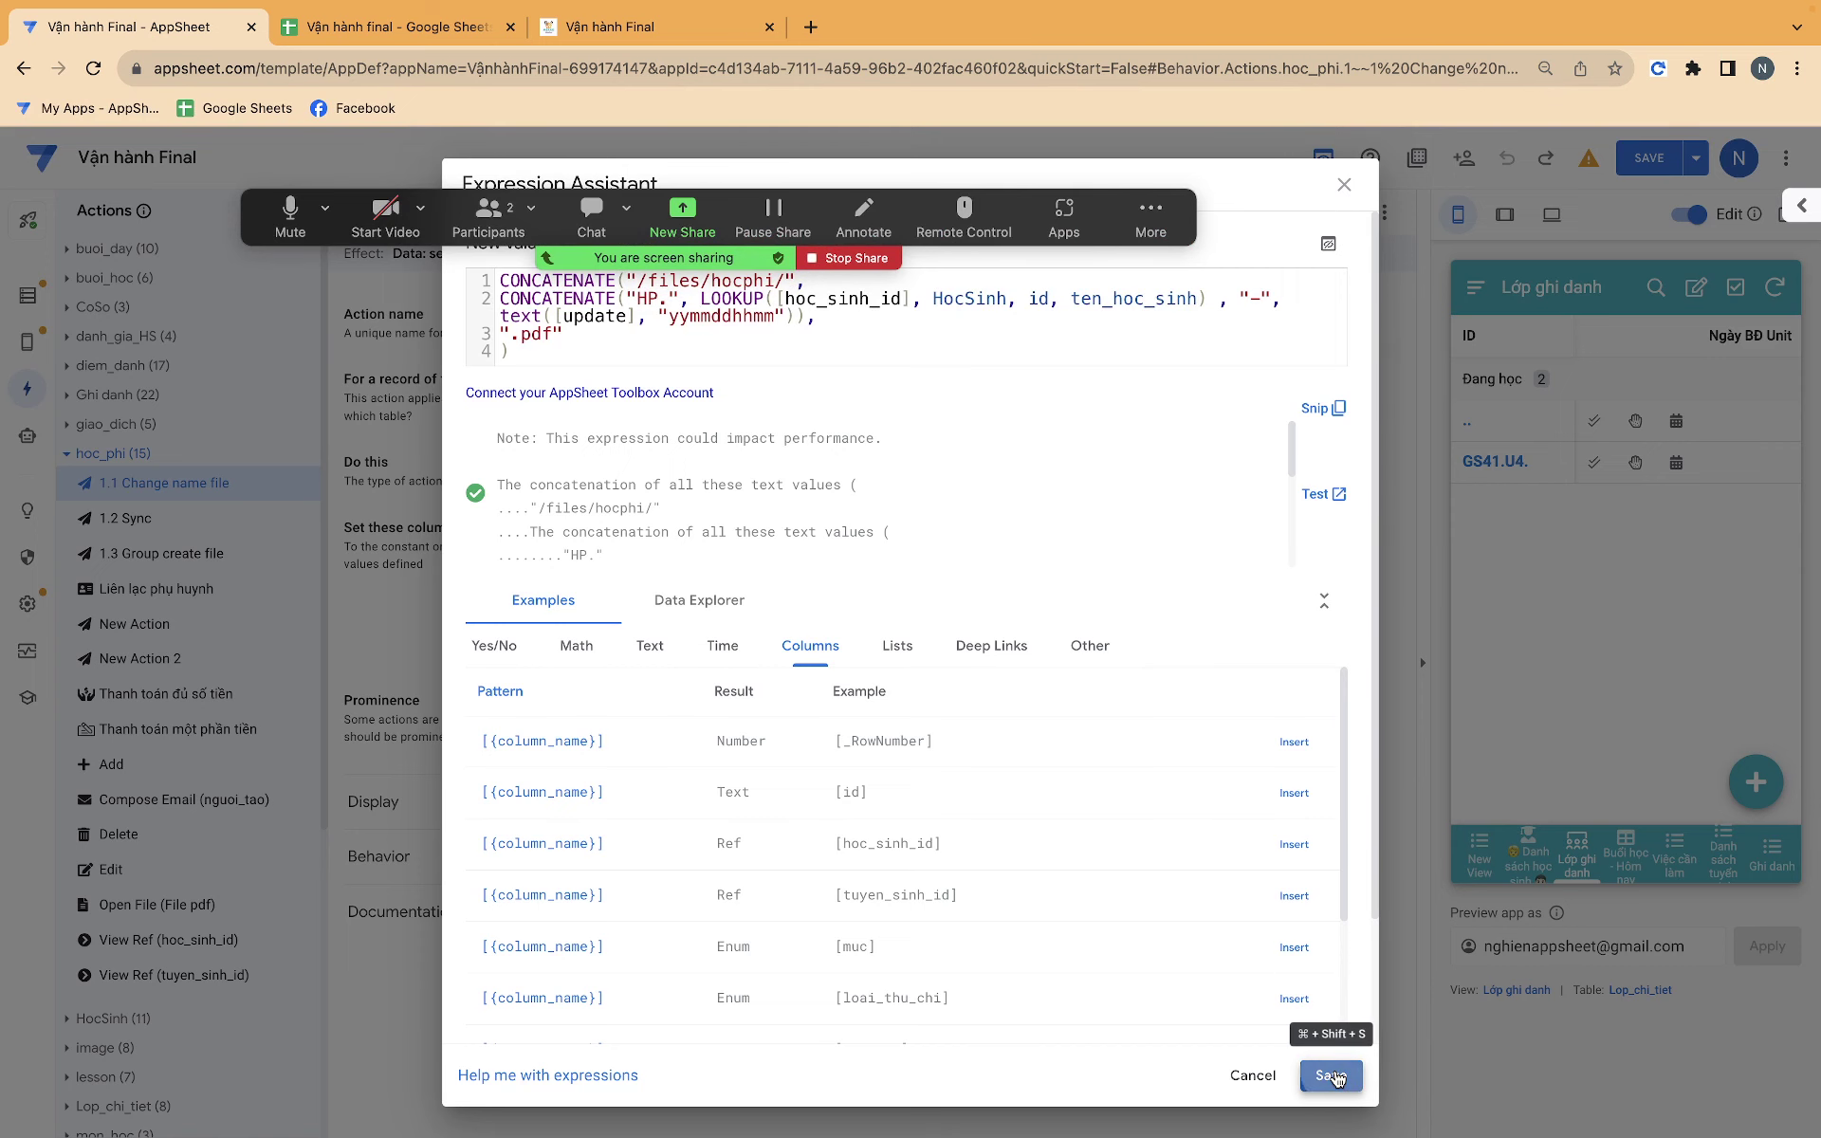
{"action": "left_click", "coordinate": [610, 26]}
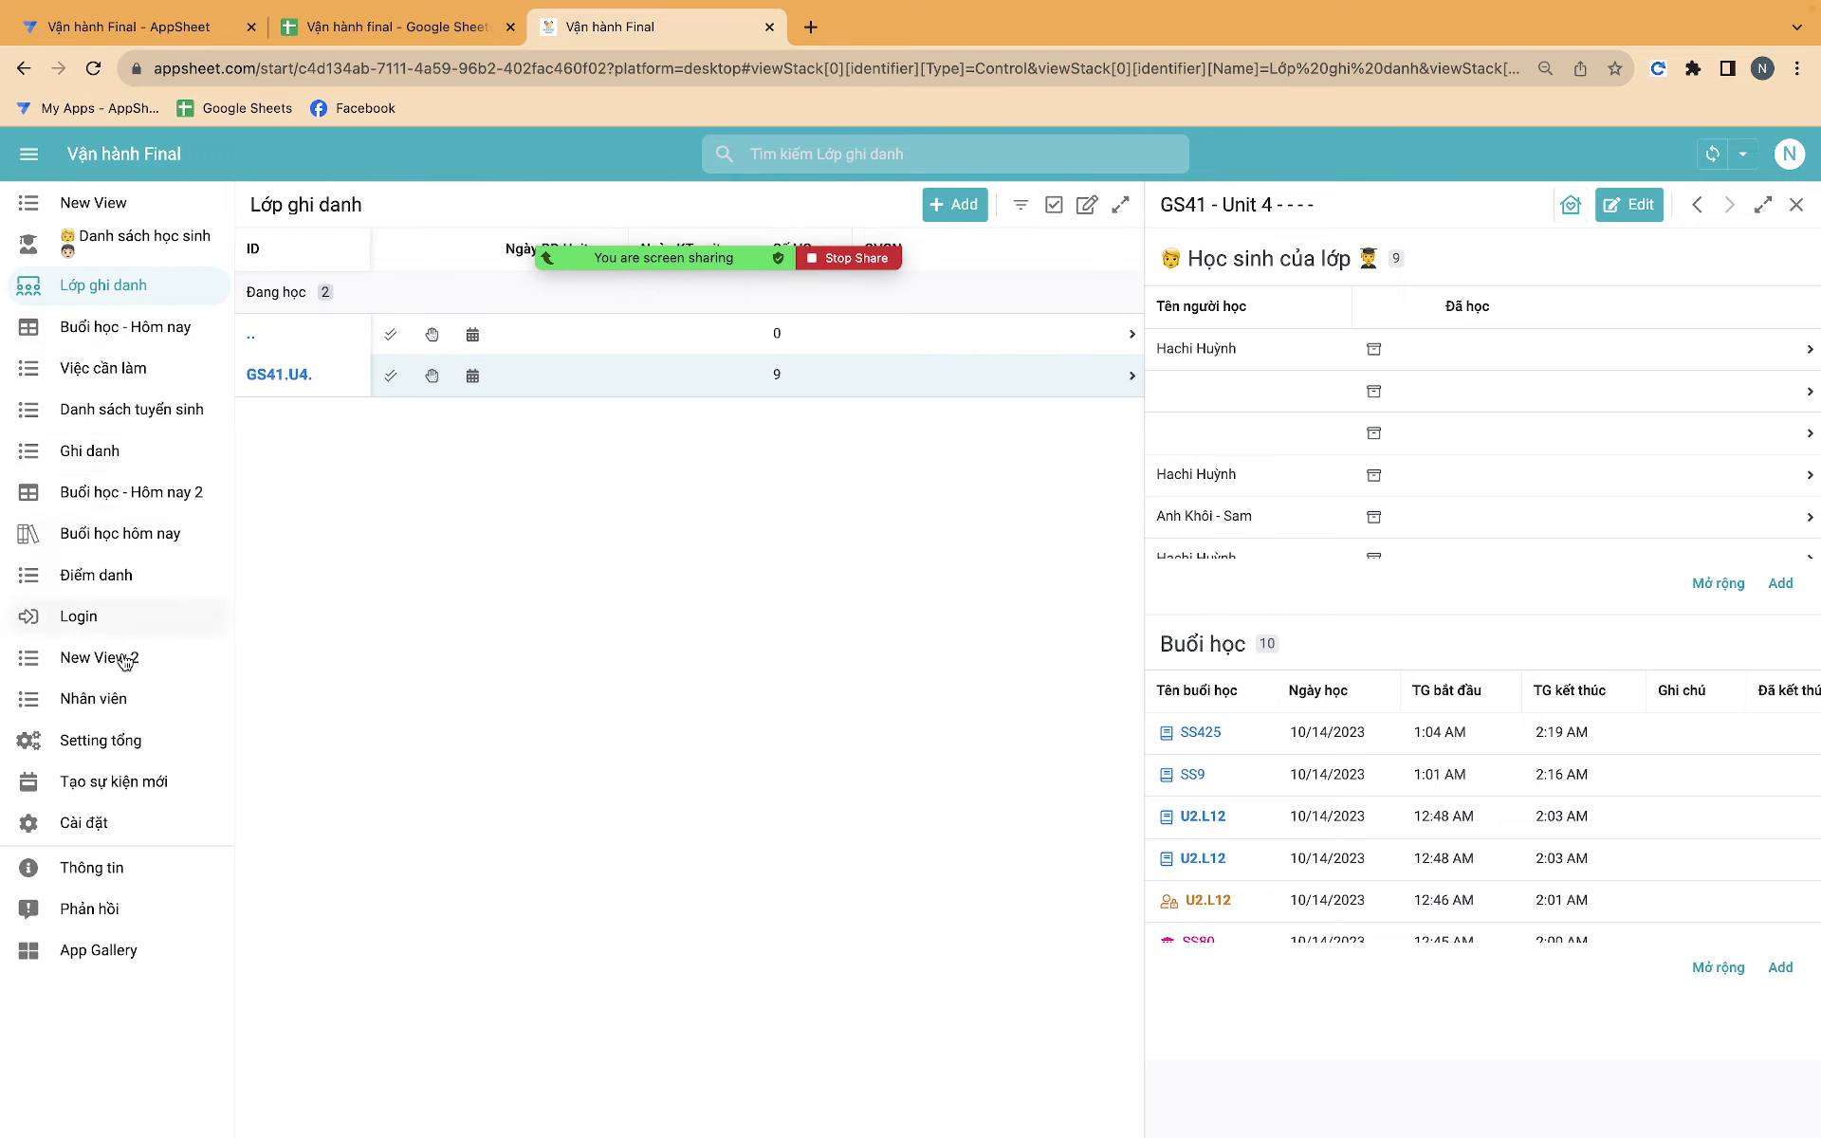
Return to the editor and show the Views section with the Danh sách tuyển sinh view.
{"action": "left_click", "coordinate": [128, 27]}
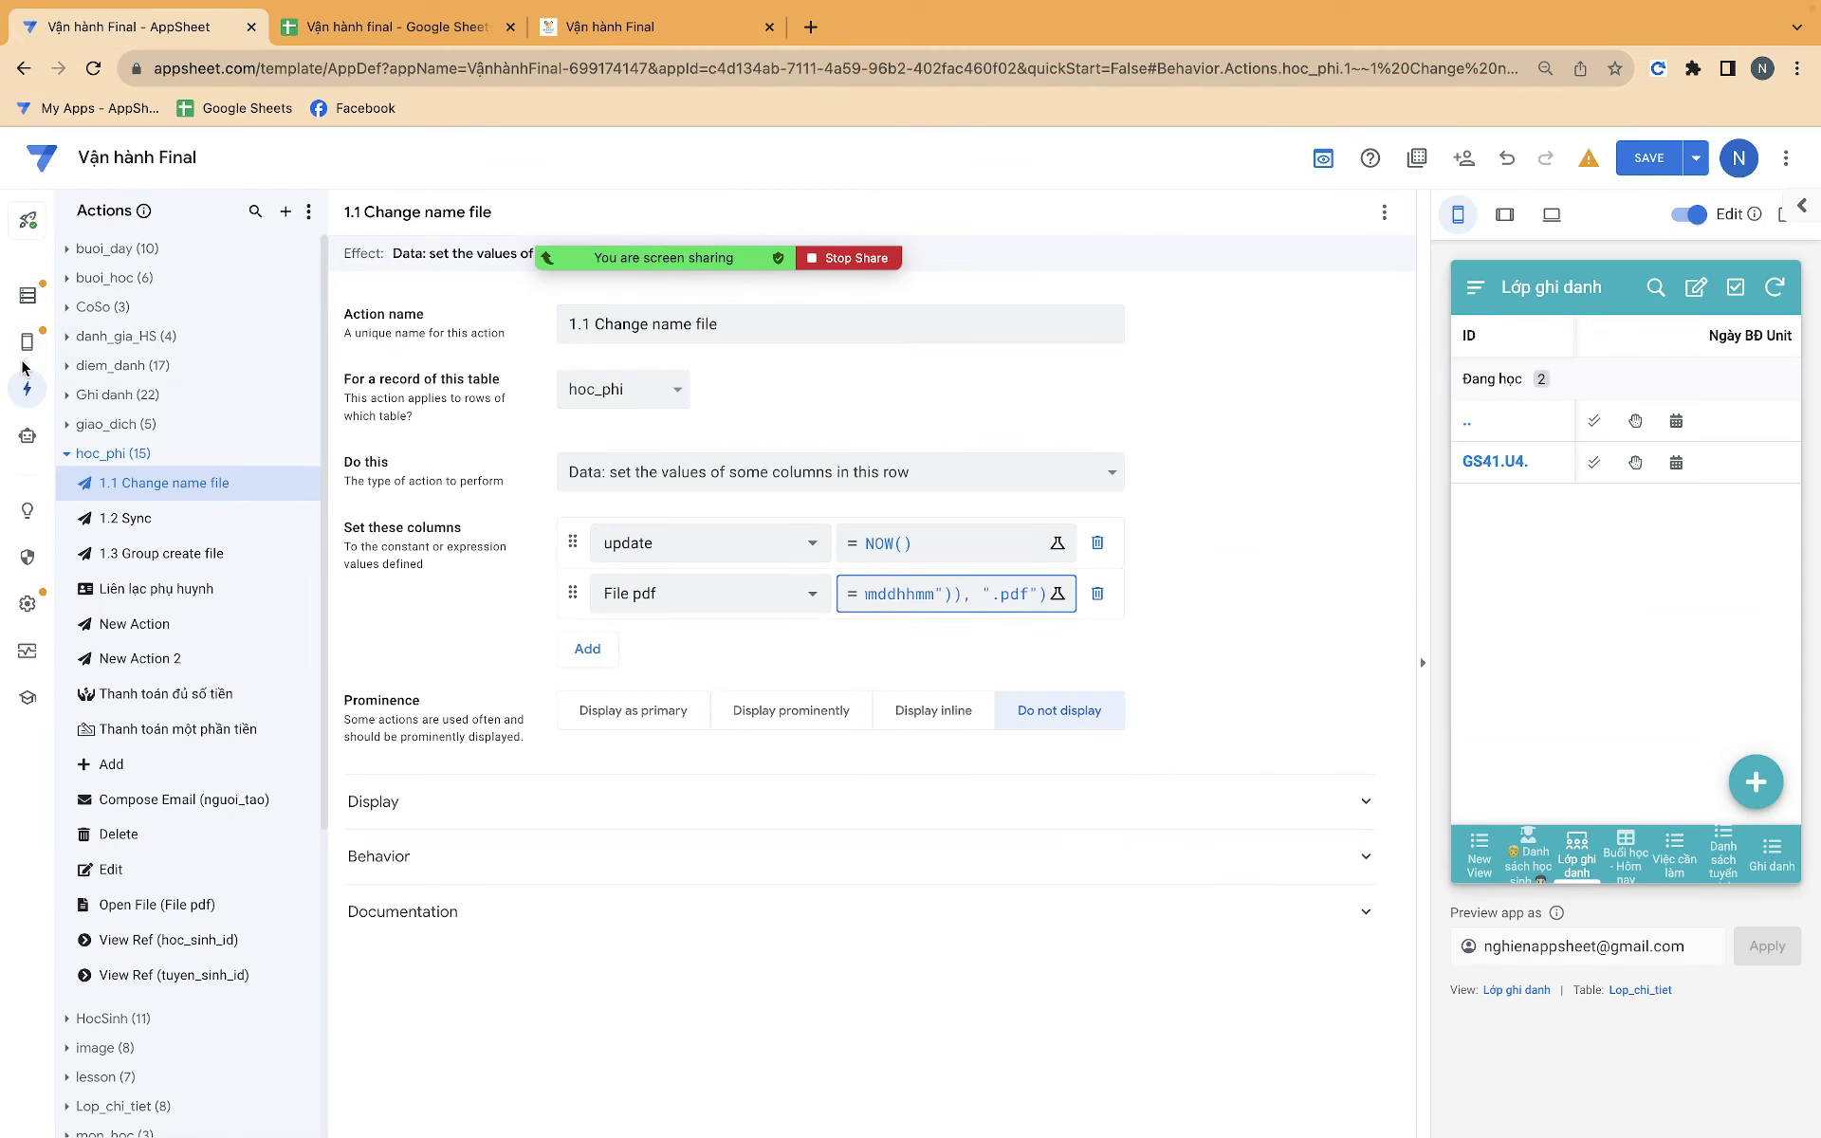
{"action": "mouse_move", "coordinate": [25, 341]}
{"action": "left_click", "coordinate": [113, 339]}
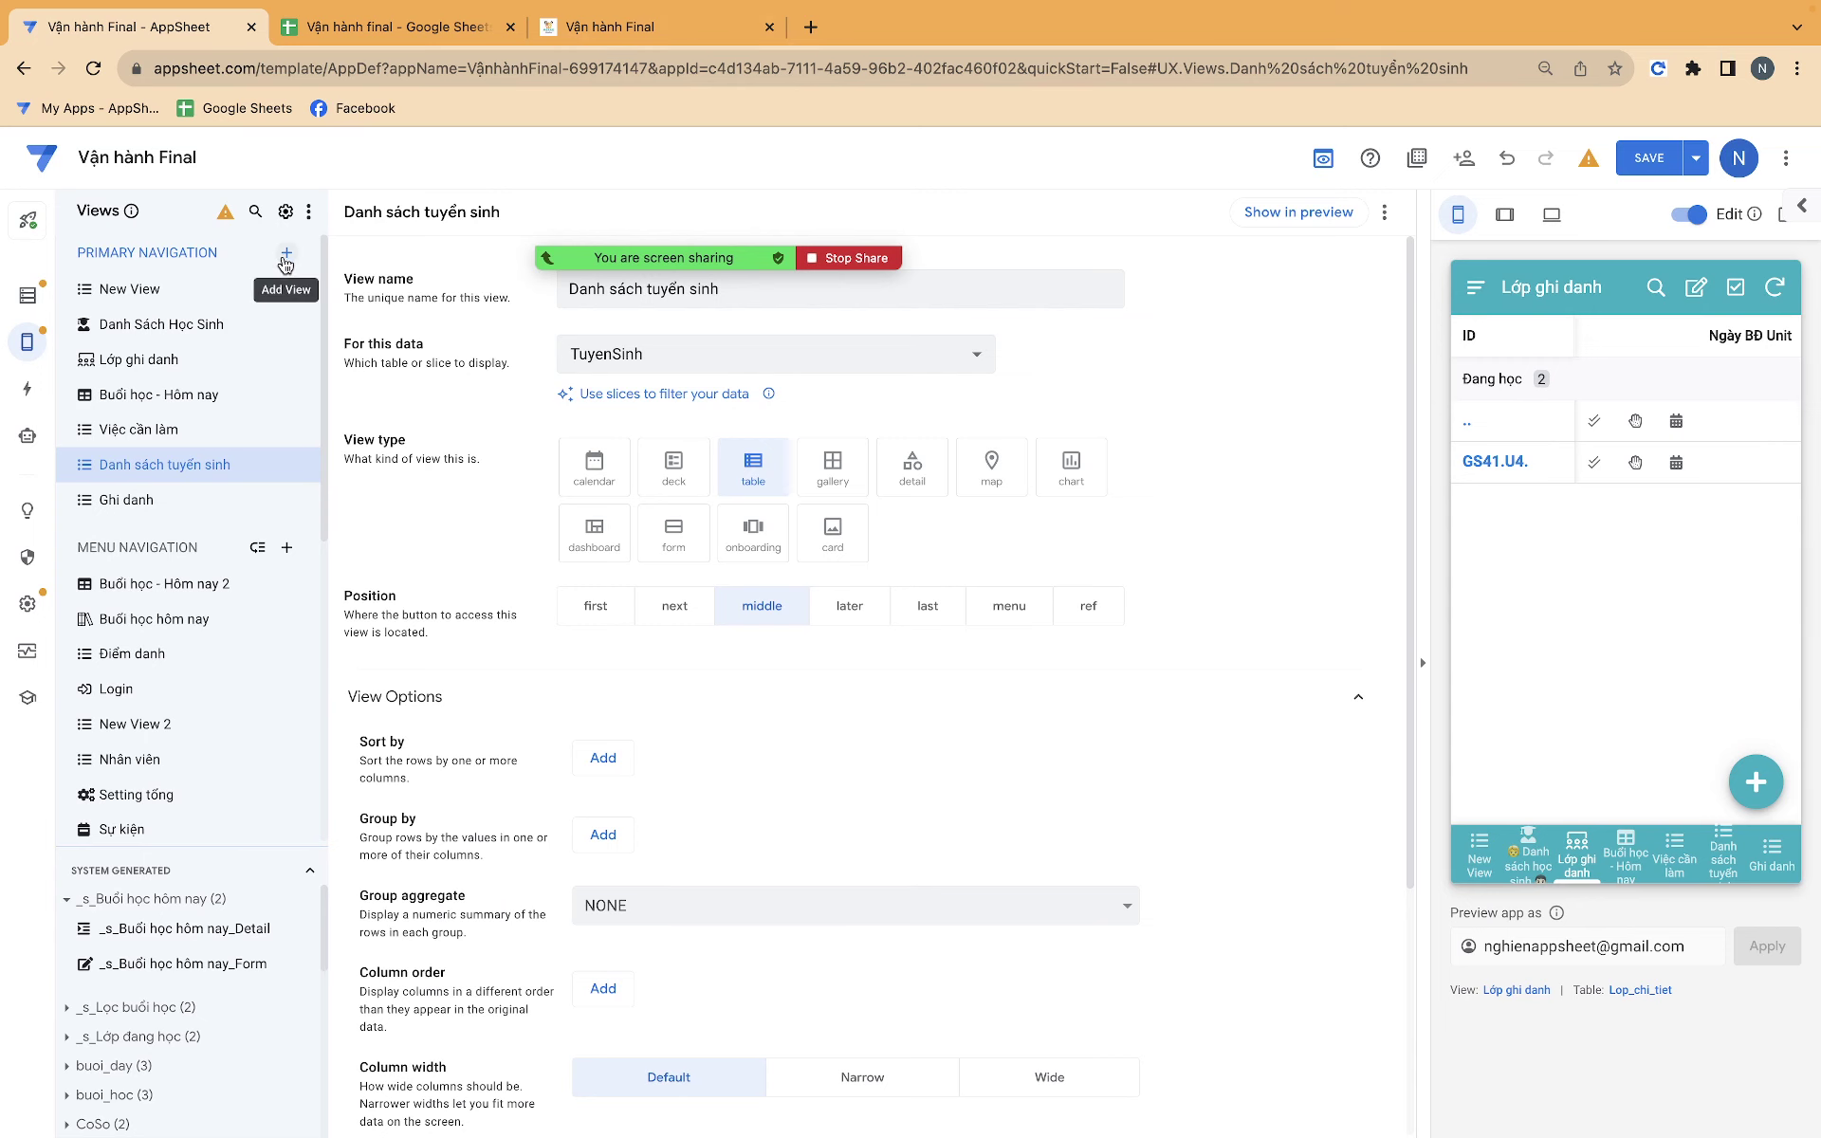
Dismiss the Add a new view dialog and return to the running Vận hành Final app.
{"action": "left_click", "coordinate": [285, 254]}
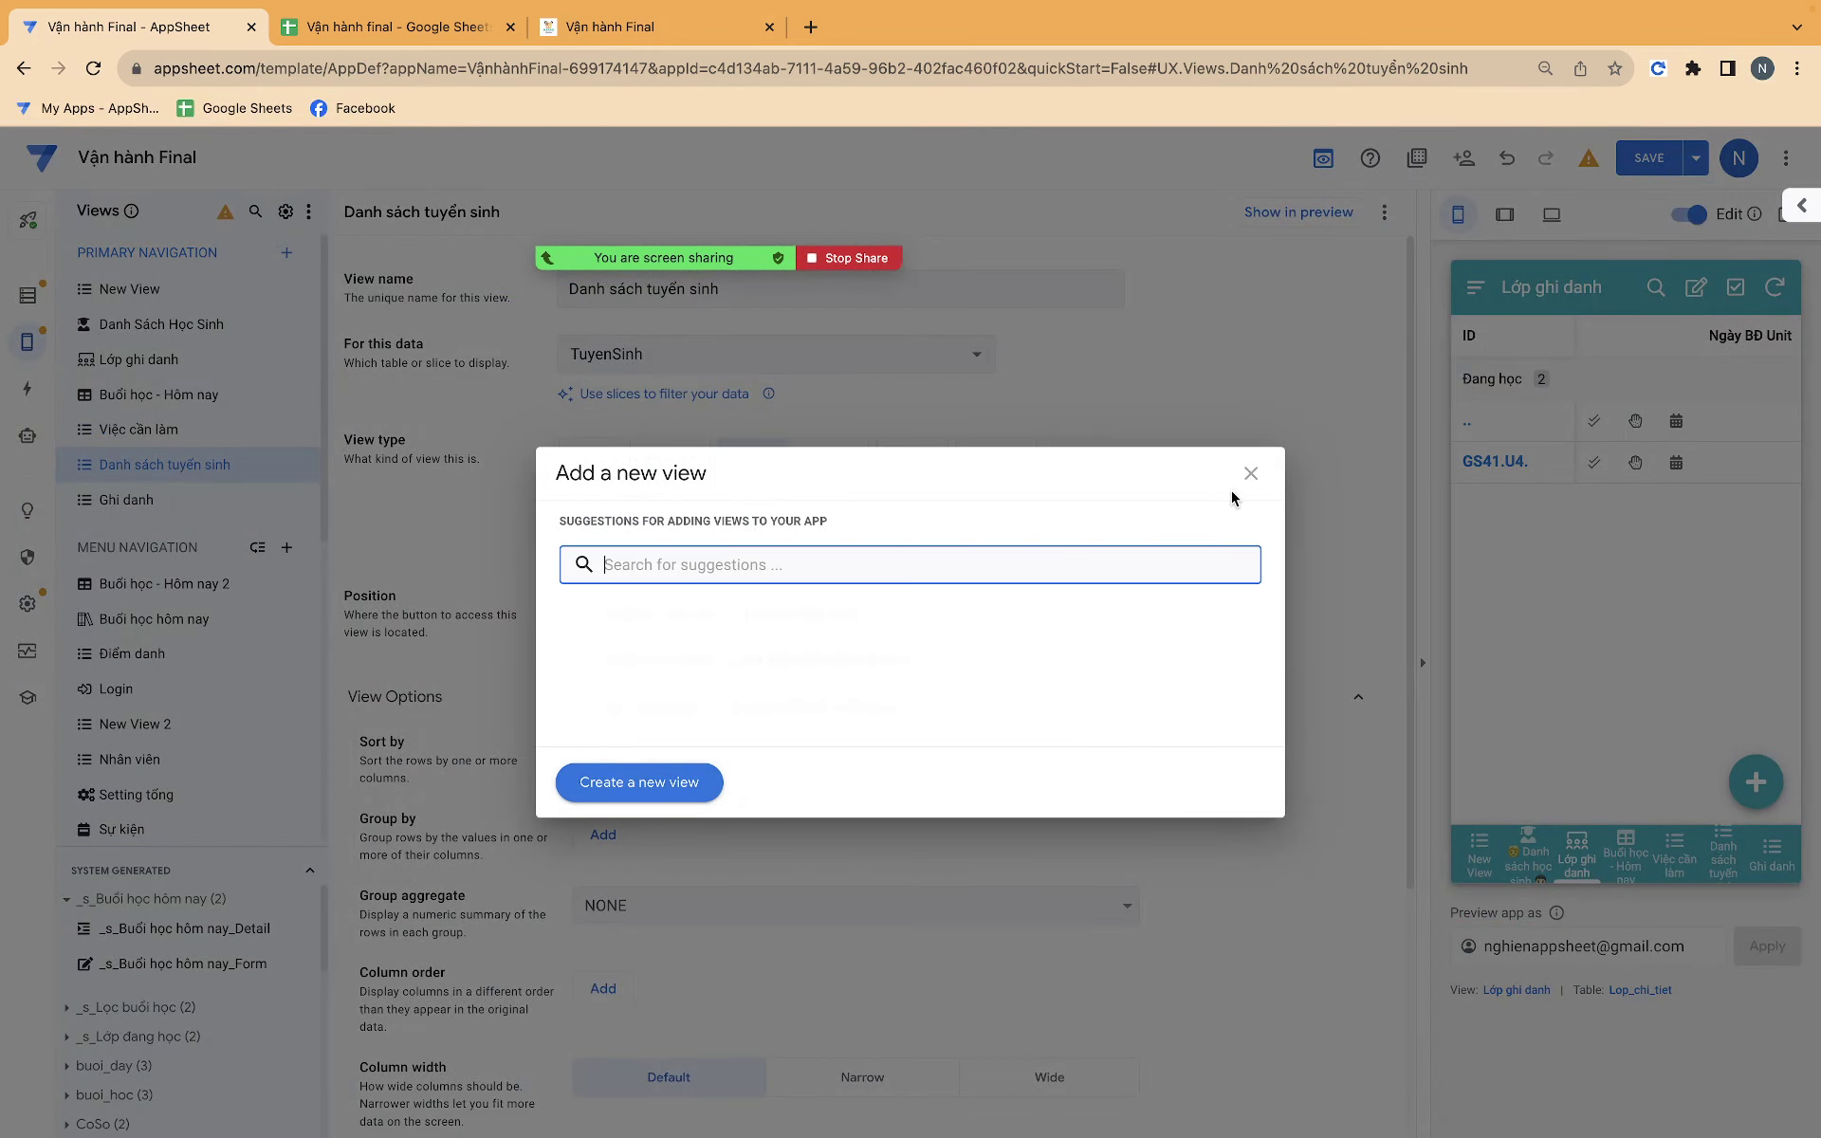
{"action": "left_click", "coordinate": [1251, 473]}
{"action": "left_click", "coordinate": [662, 25]}
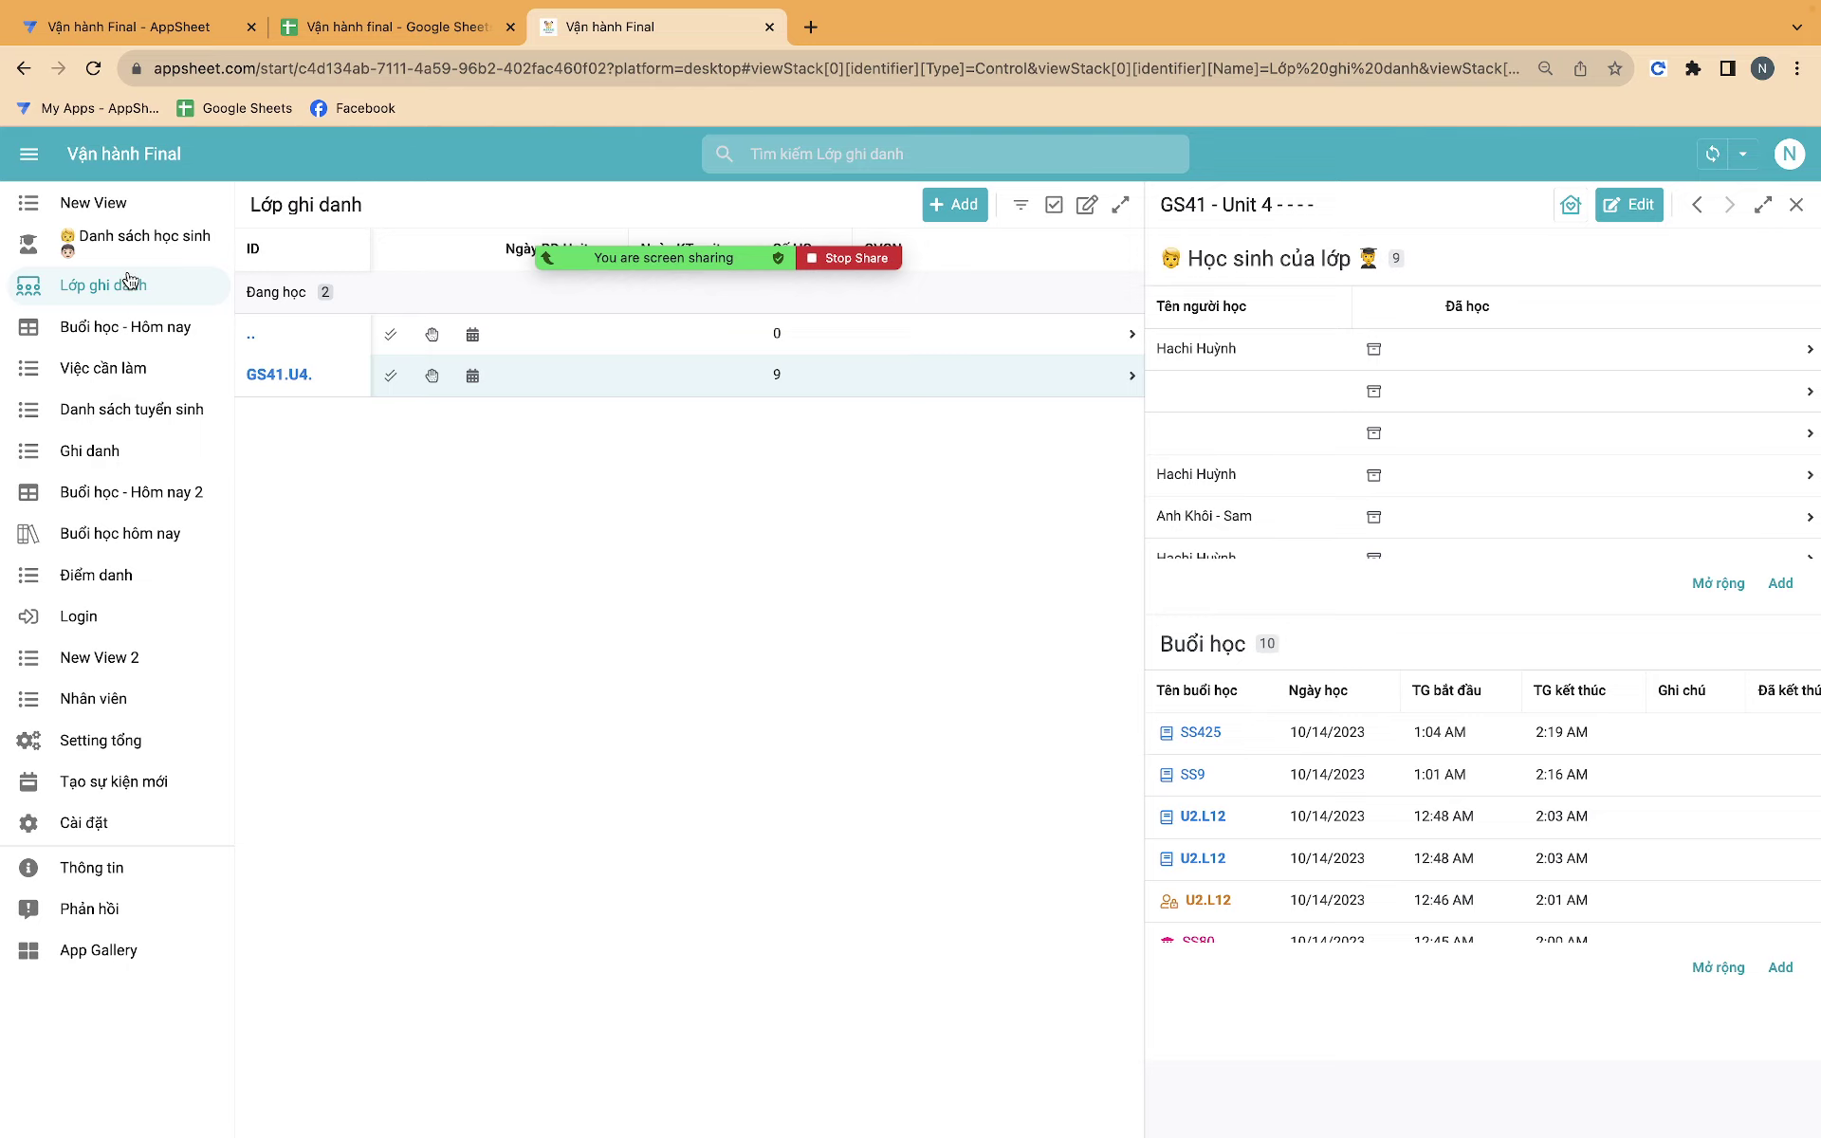
Browse the Danh sách học sinh list and open student Anh Sơn - John 2's details.
{"action": "left_click", "coordinate": [123, 242]}
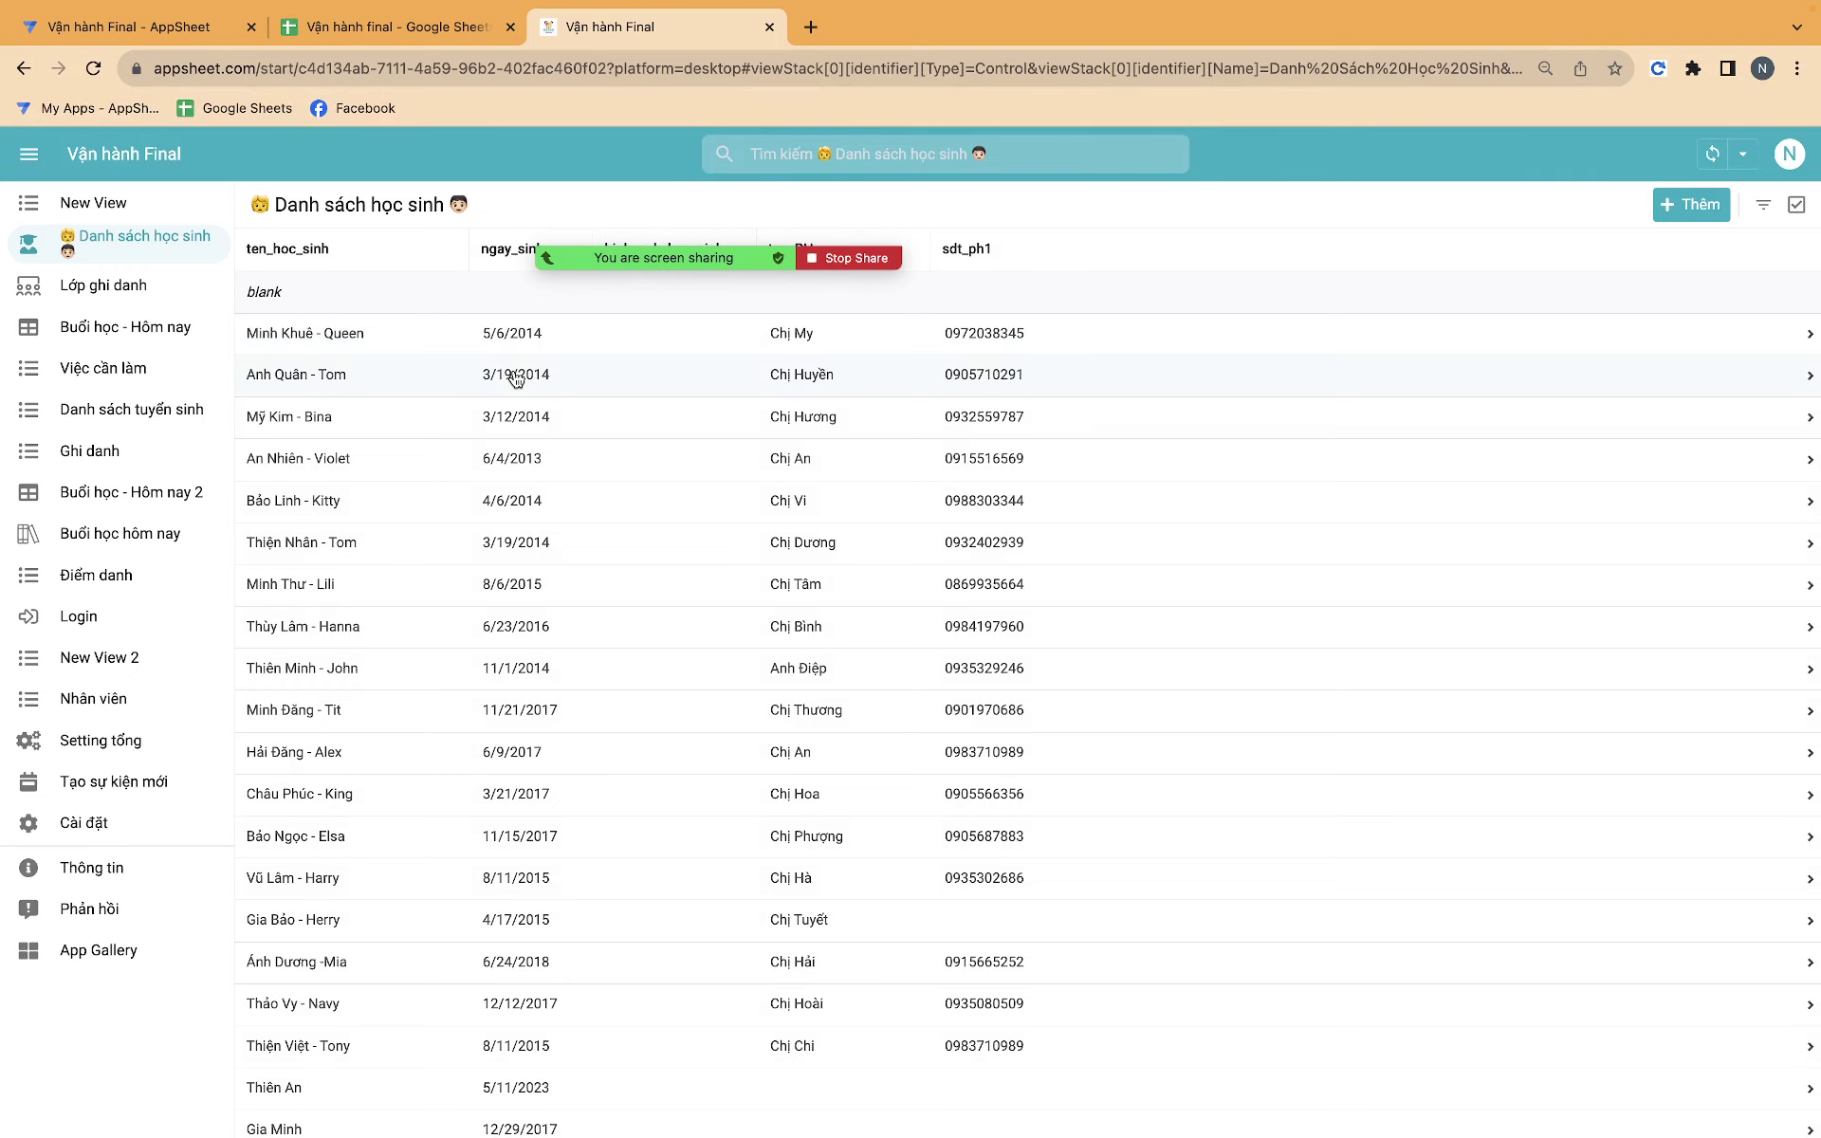
{"action": "left_click", "coordinate": [515, 379]}
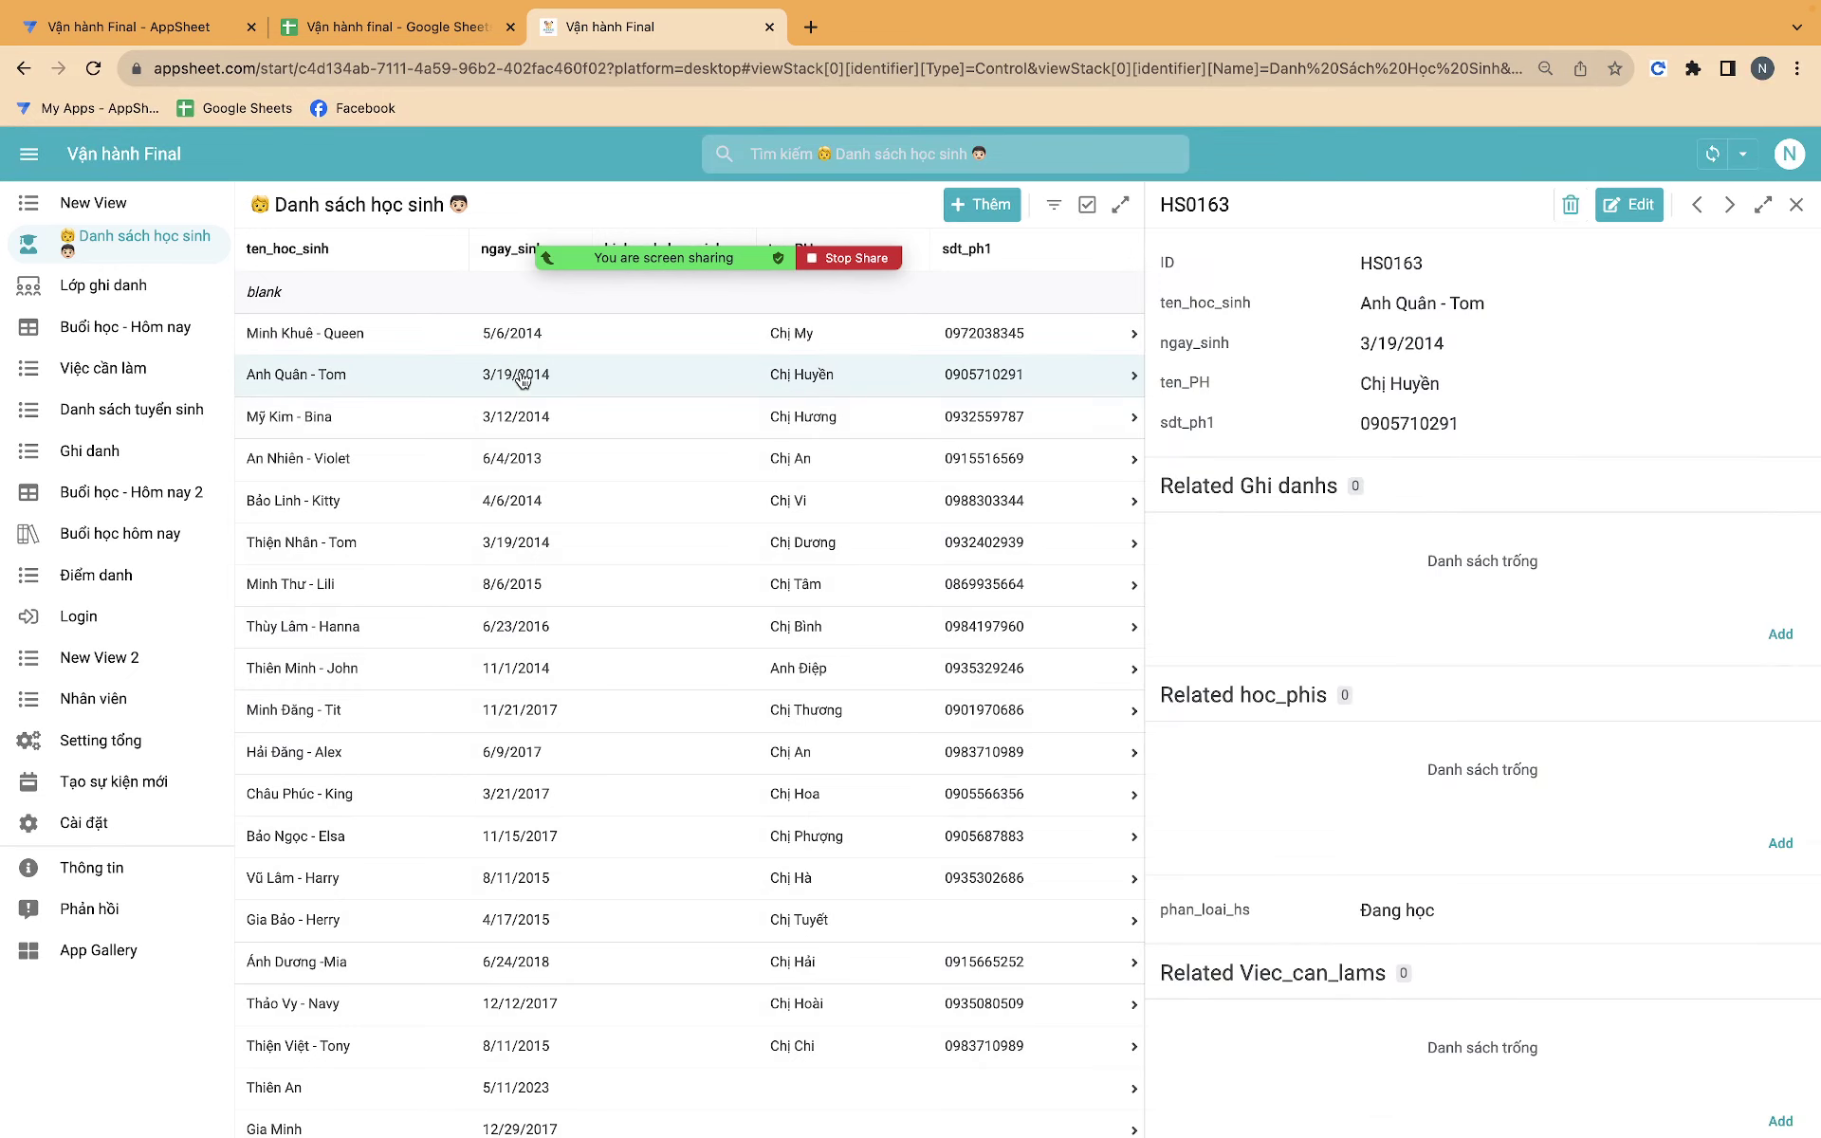
{"action": "left_click", "coordinate": [838, 418]}
{"action": "left_click", "coordinate": [846, 457]}
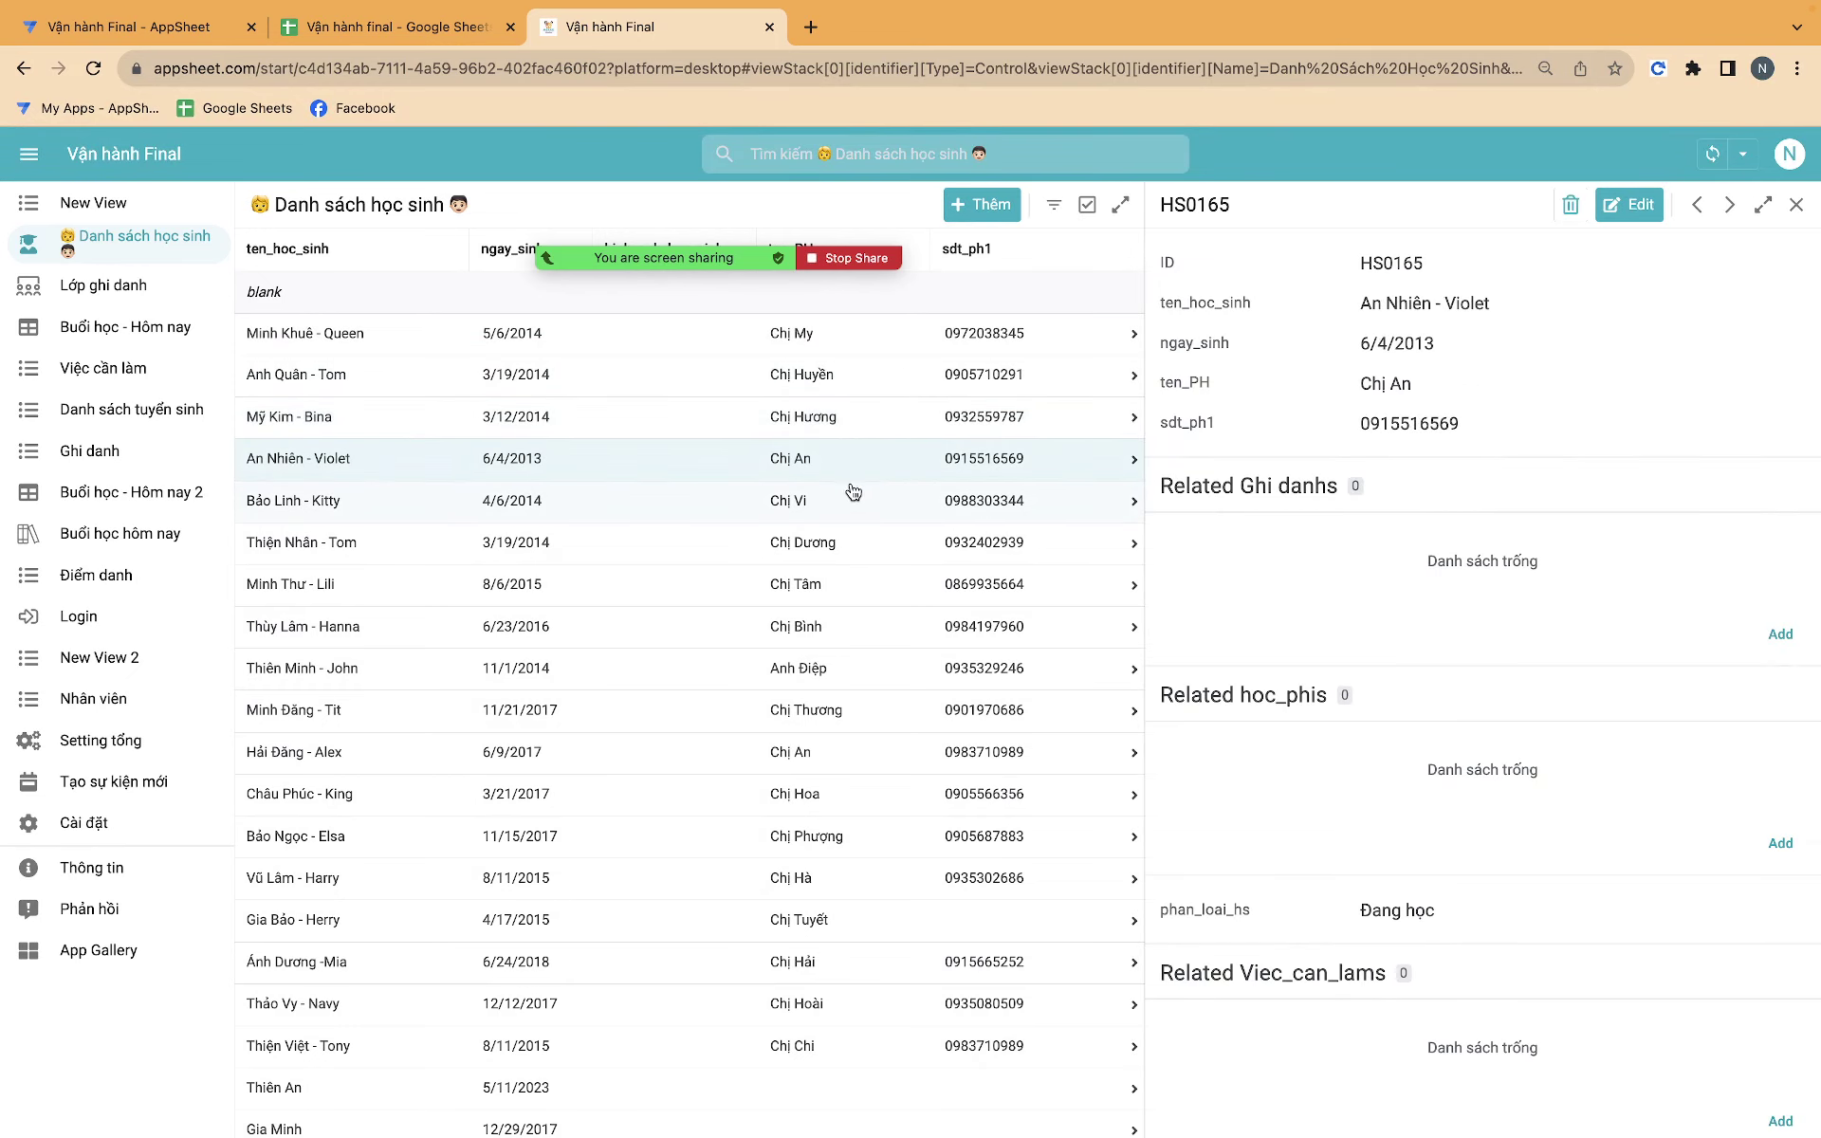
{"action": "left_click", "coordinate": [853, 490]}
{"action": "left_click", "coordinate": [866, 548]}
{"action": "left_click", "coordinate": [878, 630]}
{"action": "scroll", "coordinate": [894, 733], "scroll_direction": "down", "scroll_amount": 5}
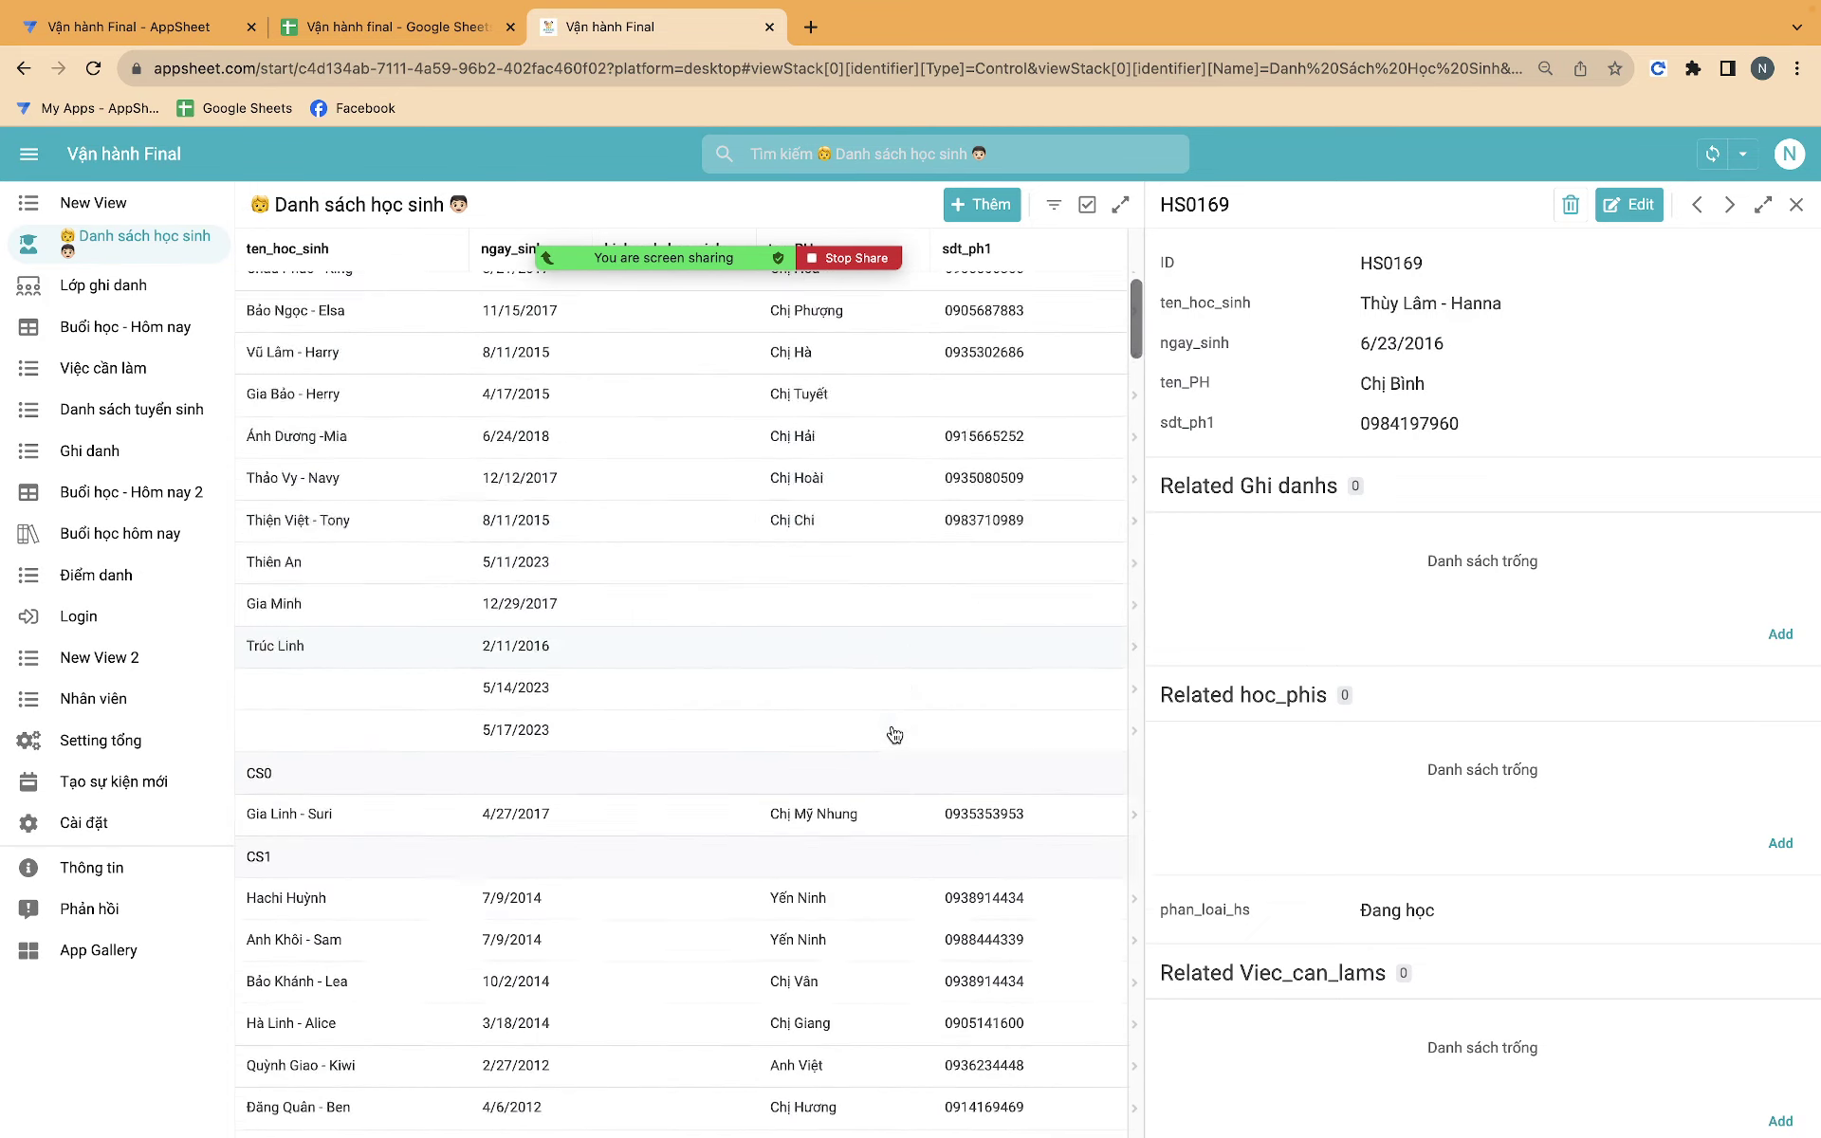
{"action": "scroll", "coordinate": [894, 733], "scroll_direction": "down", "scroll_amount": 2}
{"action": "left_click", "coordinate": [898, 739]}
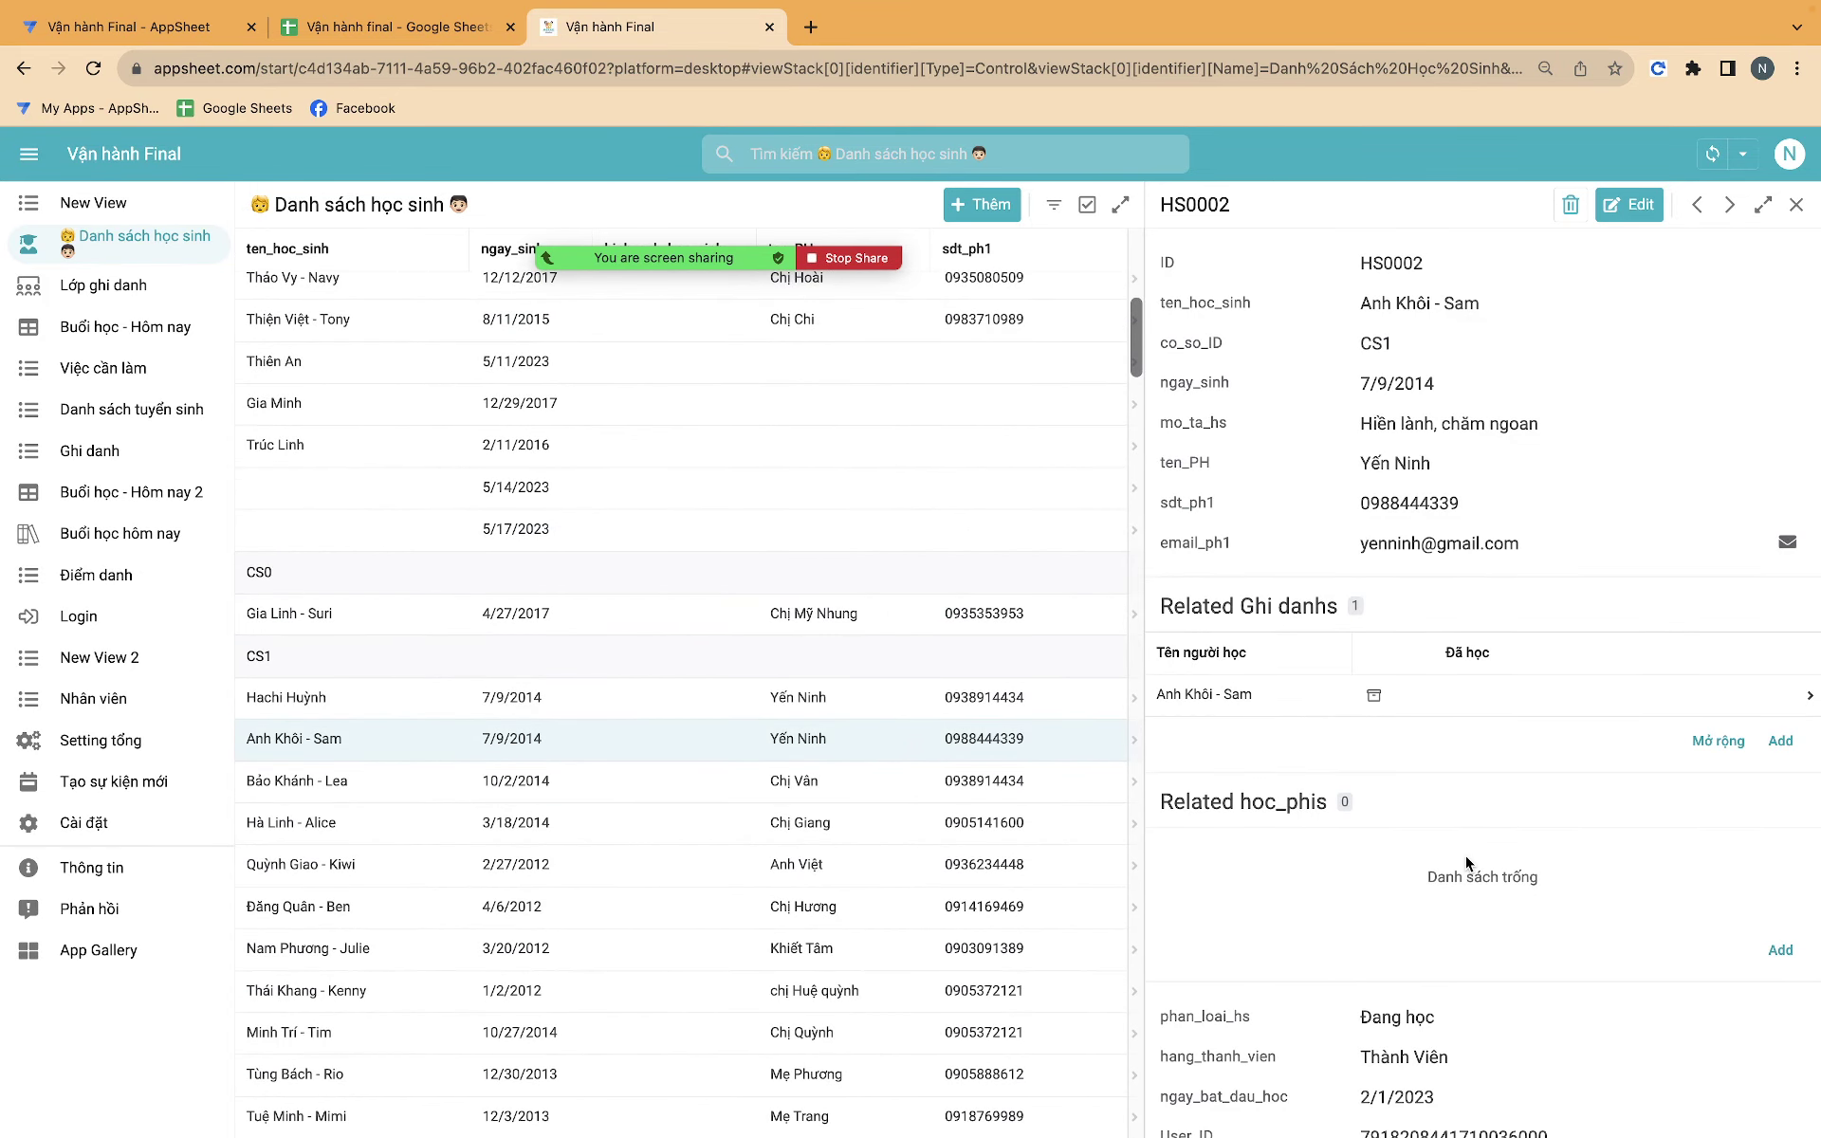
{"action": "scroll", "coordinate": [1465, 863], "scroll_direction": "down", "scroll_amount": 2}
{"action": "left_click", "coordinate": [916, 832]}
{"action": "left_click", "coordinate": [919, 923]}
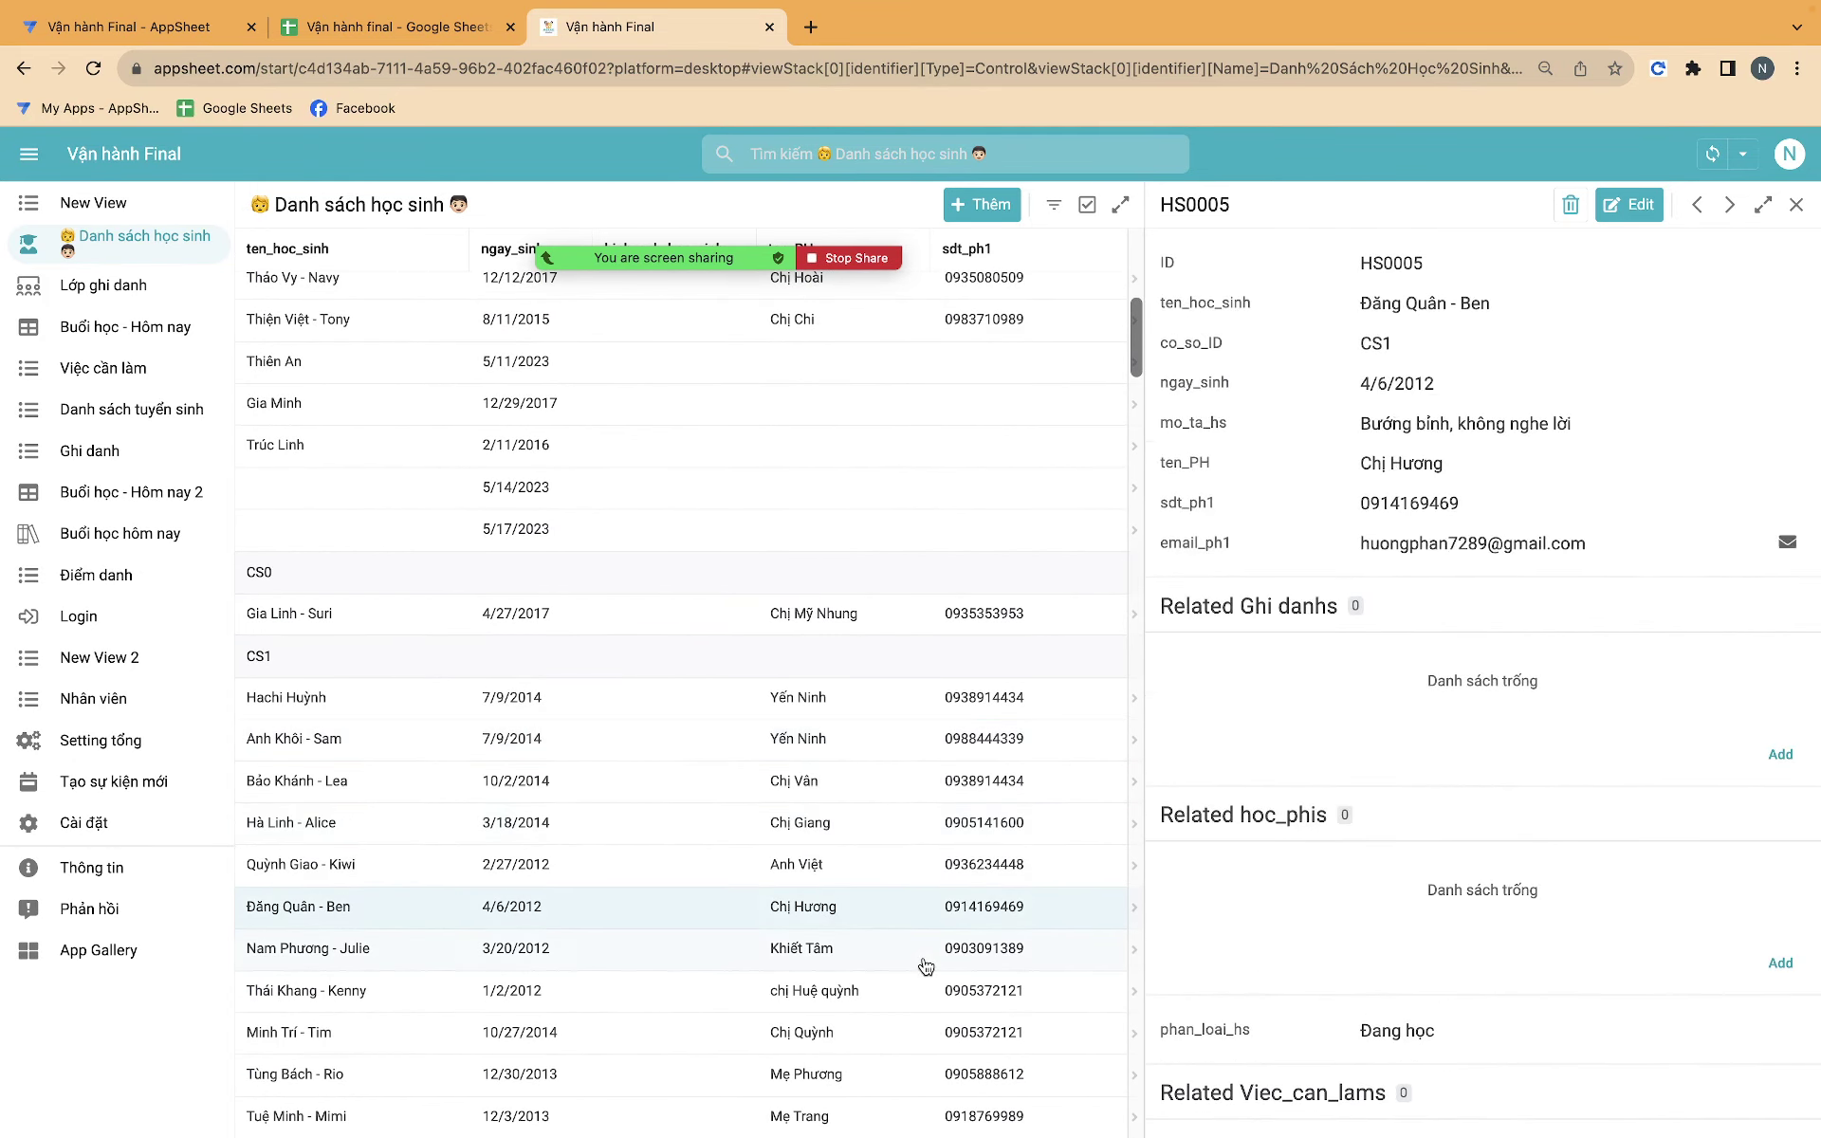
{"action": "scroll", "coordinate": [927, 948], "scroll_direction": "down", "scroll_amount": 4}
{"action": "left_click", "coordinate": [927, 967]}
{"action": "scroll", "coordinate": [927, 967], "scroll_direction": "down", "scroll_amount": 1}
{"action": "scroll", "coordinate": [926, 967], "scroll_direction": "down", "scroll_amount": 2}
{"action": "left_click", "coordinate": [927, 967]}
{"action": "scroll", "coordinate": [927, 967], "scroll_direction": "down", "scroll_amount": 2}
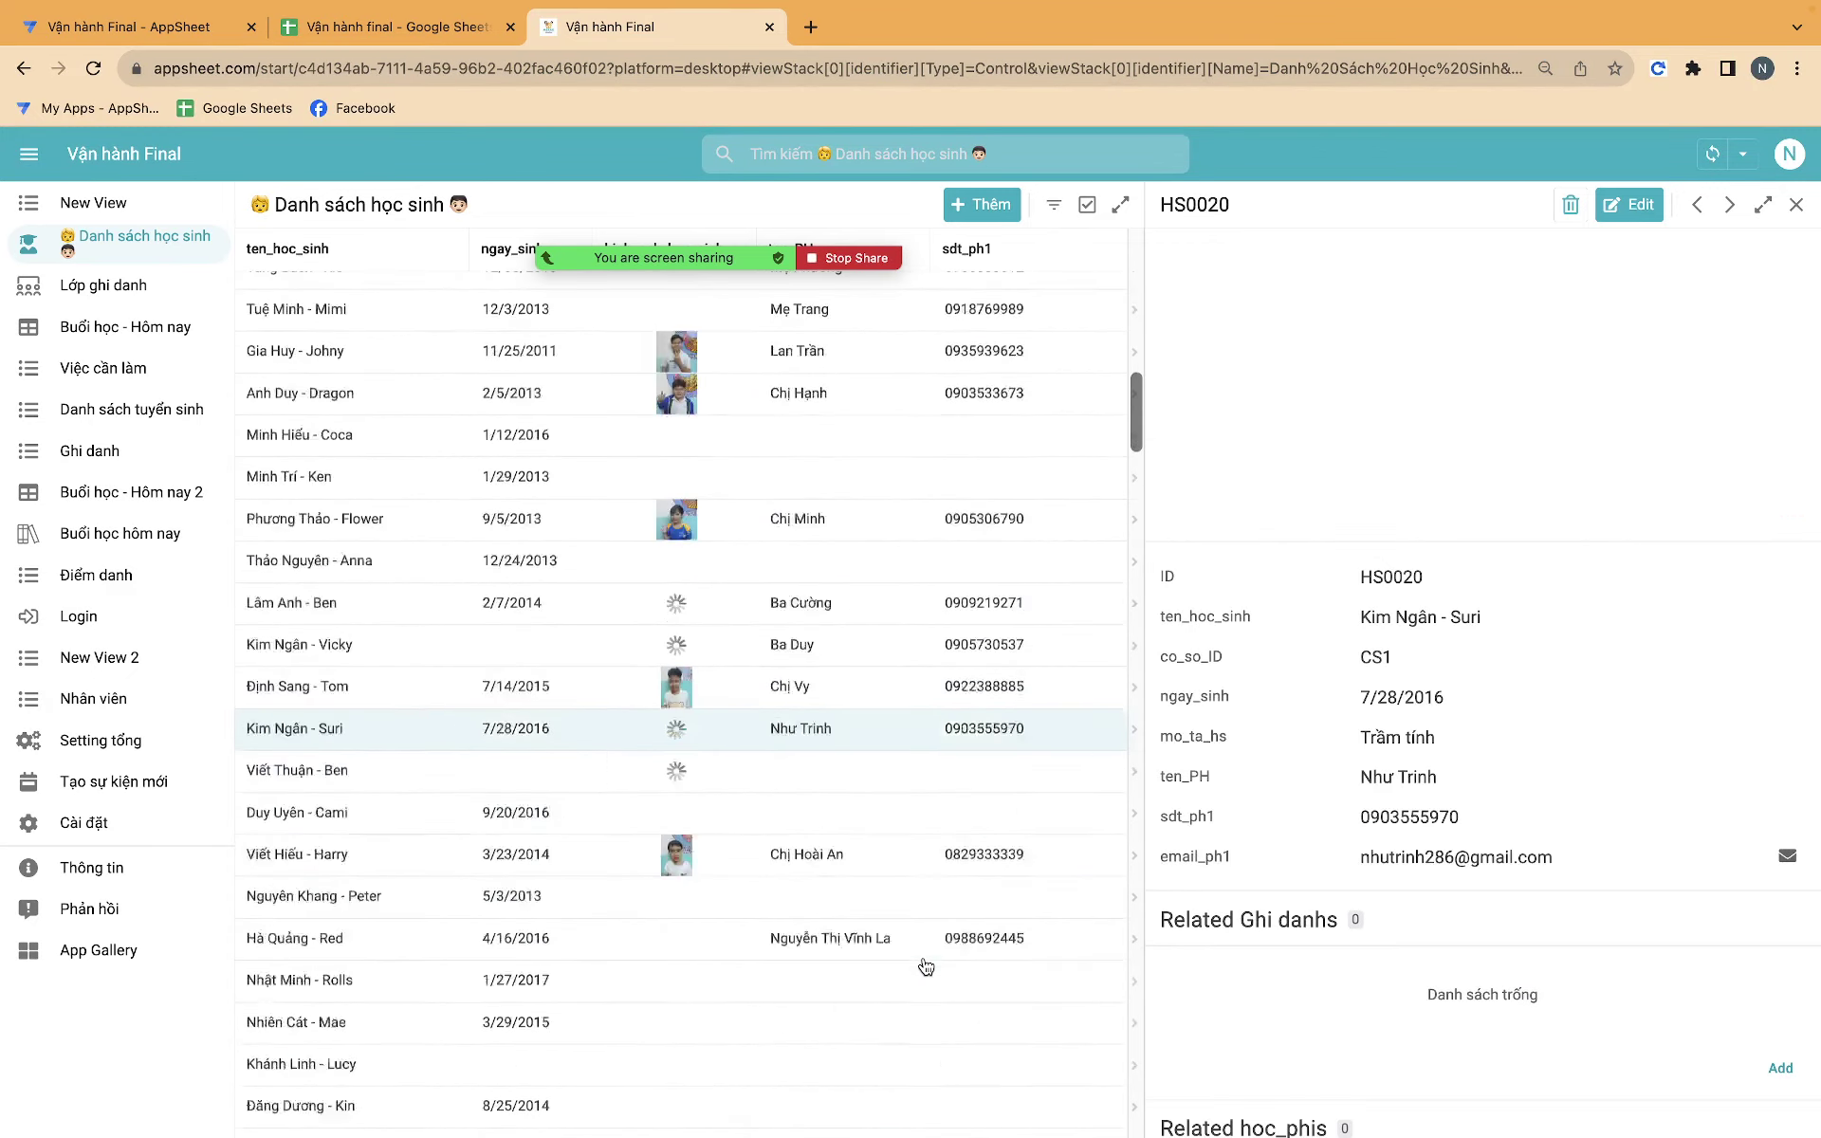
{"action": "scroll", "coordinate": [926, 967], "scroll_direction": "down", "scroll_amount": 1}
{"action": "left_click", "coordinate": [926, 967]}
{"action": "scroll", "coordinate": [927, 967], "scroll_direction": "down", "scroll_amount": 5}
{"action": "left_click", "coordinate": [926, 967]}
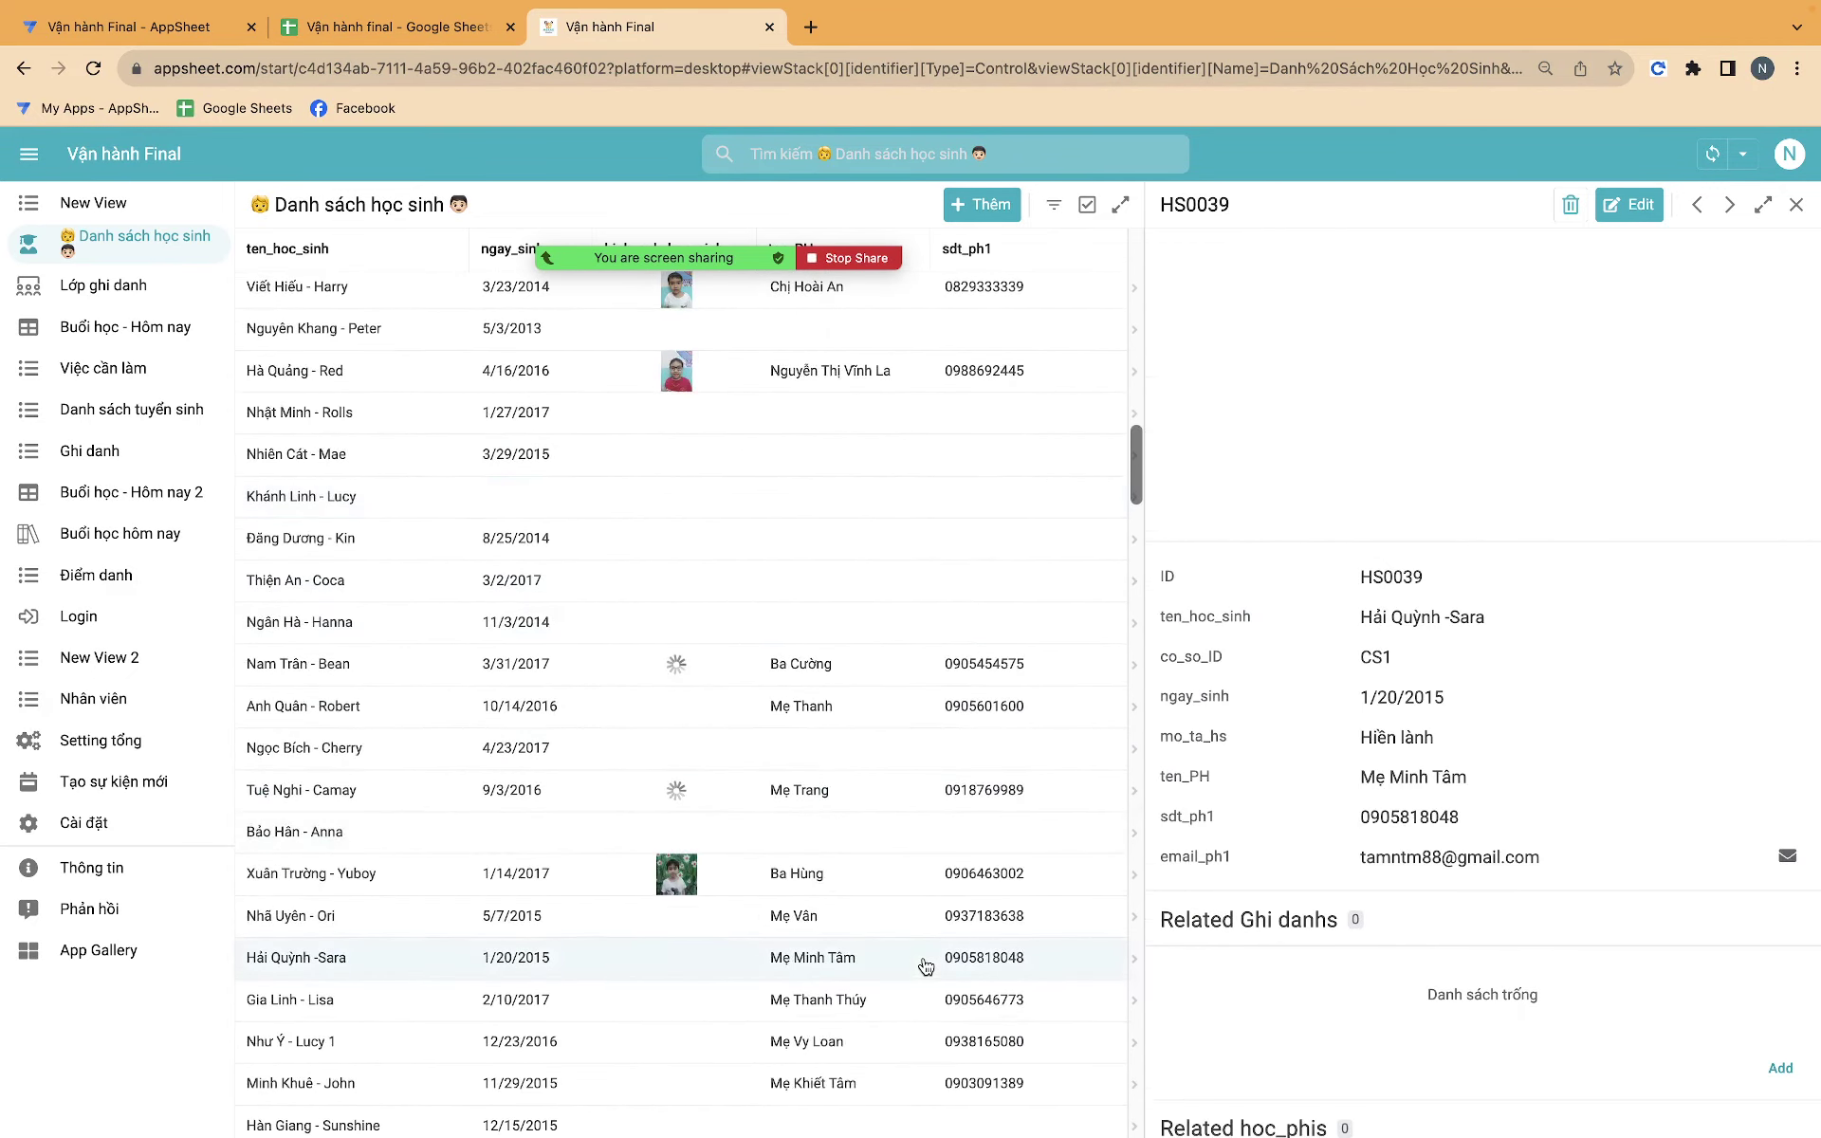
{"action": "scroll", "coordinate": [926, 967], "scroll_direction": "down", "scroll_amount": 5}
{"action": "left_click", "coordinate": [926, 967]}
{"action": "scroll", "coordinate": [926, 967], "scroll_direction": "down", "scroll_amount": 5}
{"action": "left_click", "coordinate": [926, 967]}
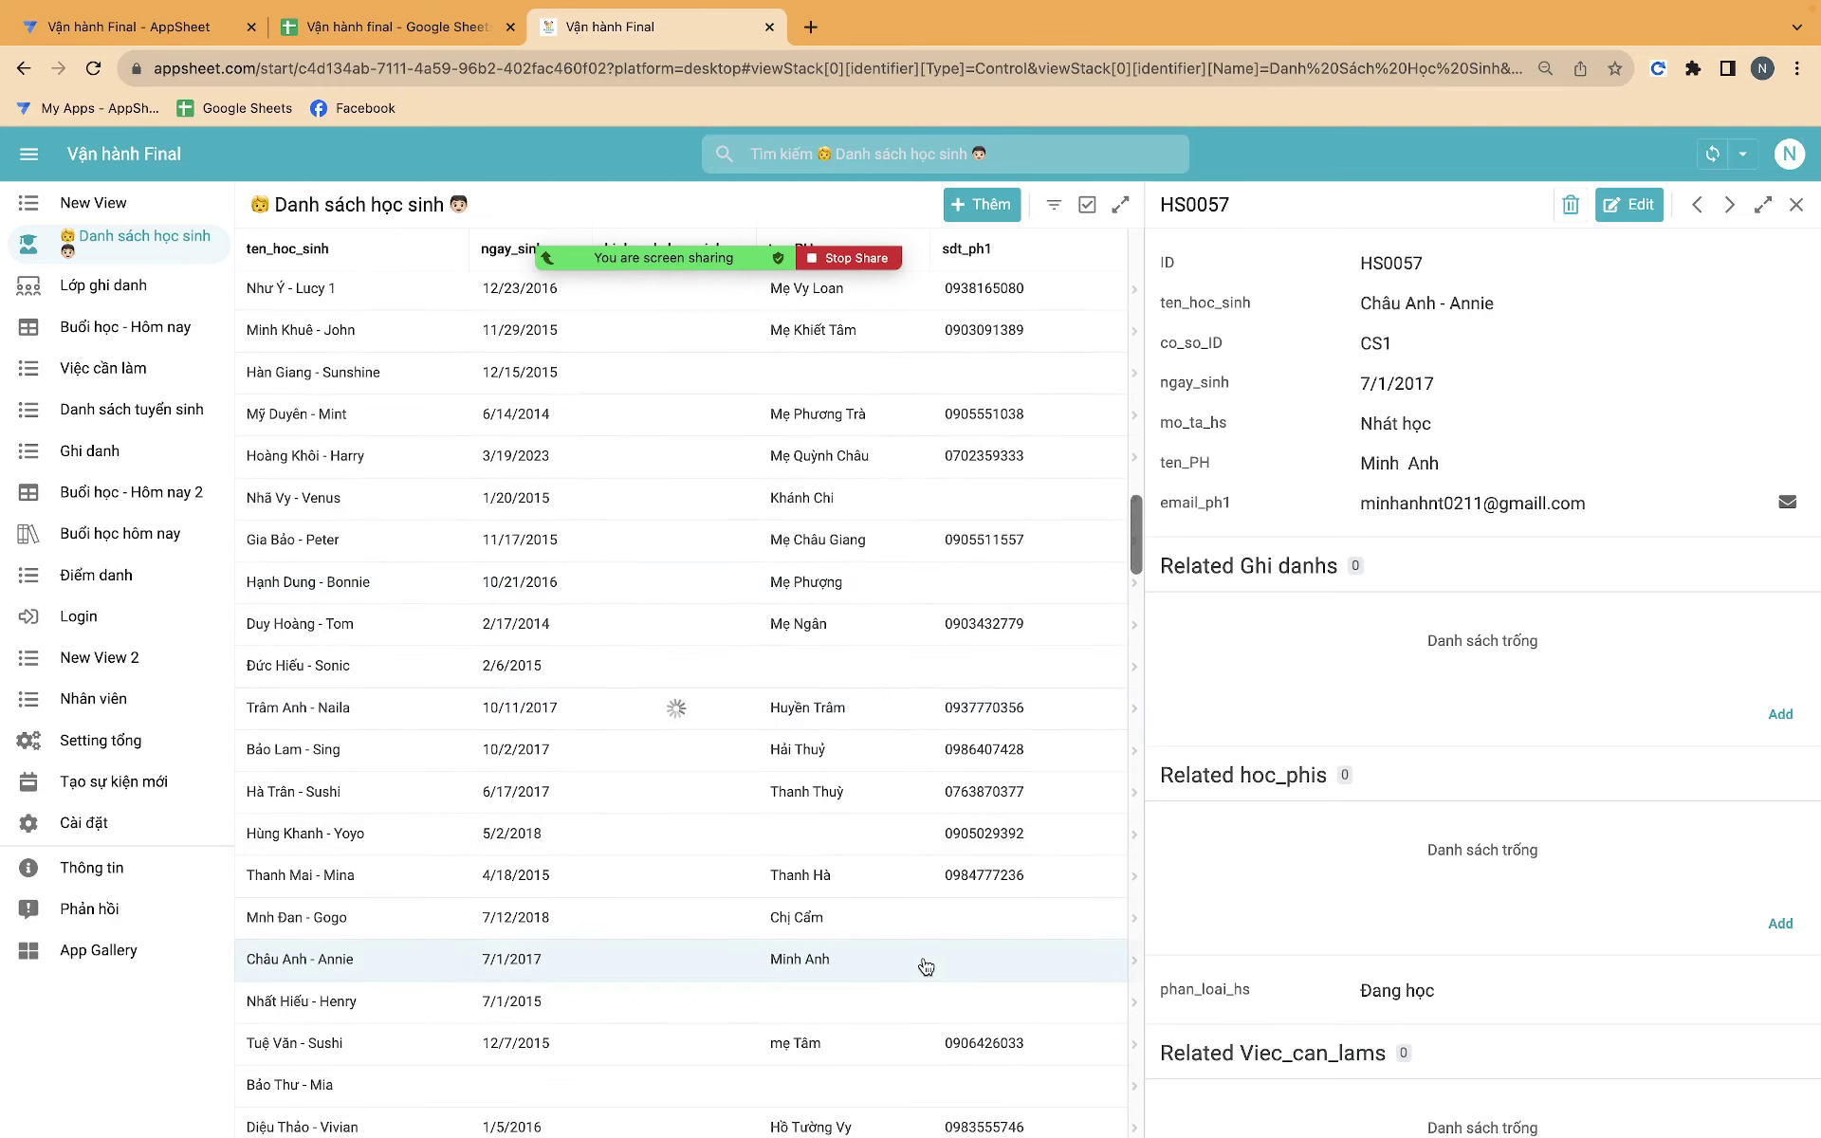
{"action": "scroll", "coordinate": [927, 967], "scroll_direction": "down", "scroll_amount": 4}
{"action": "scroll", "coordinate": [910, 1024], "scroll_direction": "down", "scroll_amount": 5}
{"action": "left_click", "coordinate": [906, 928]}
{"action": "scroll", "coordinate": [905, 928], "scroll_direction": "down", "scroll_amount": 5}
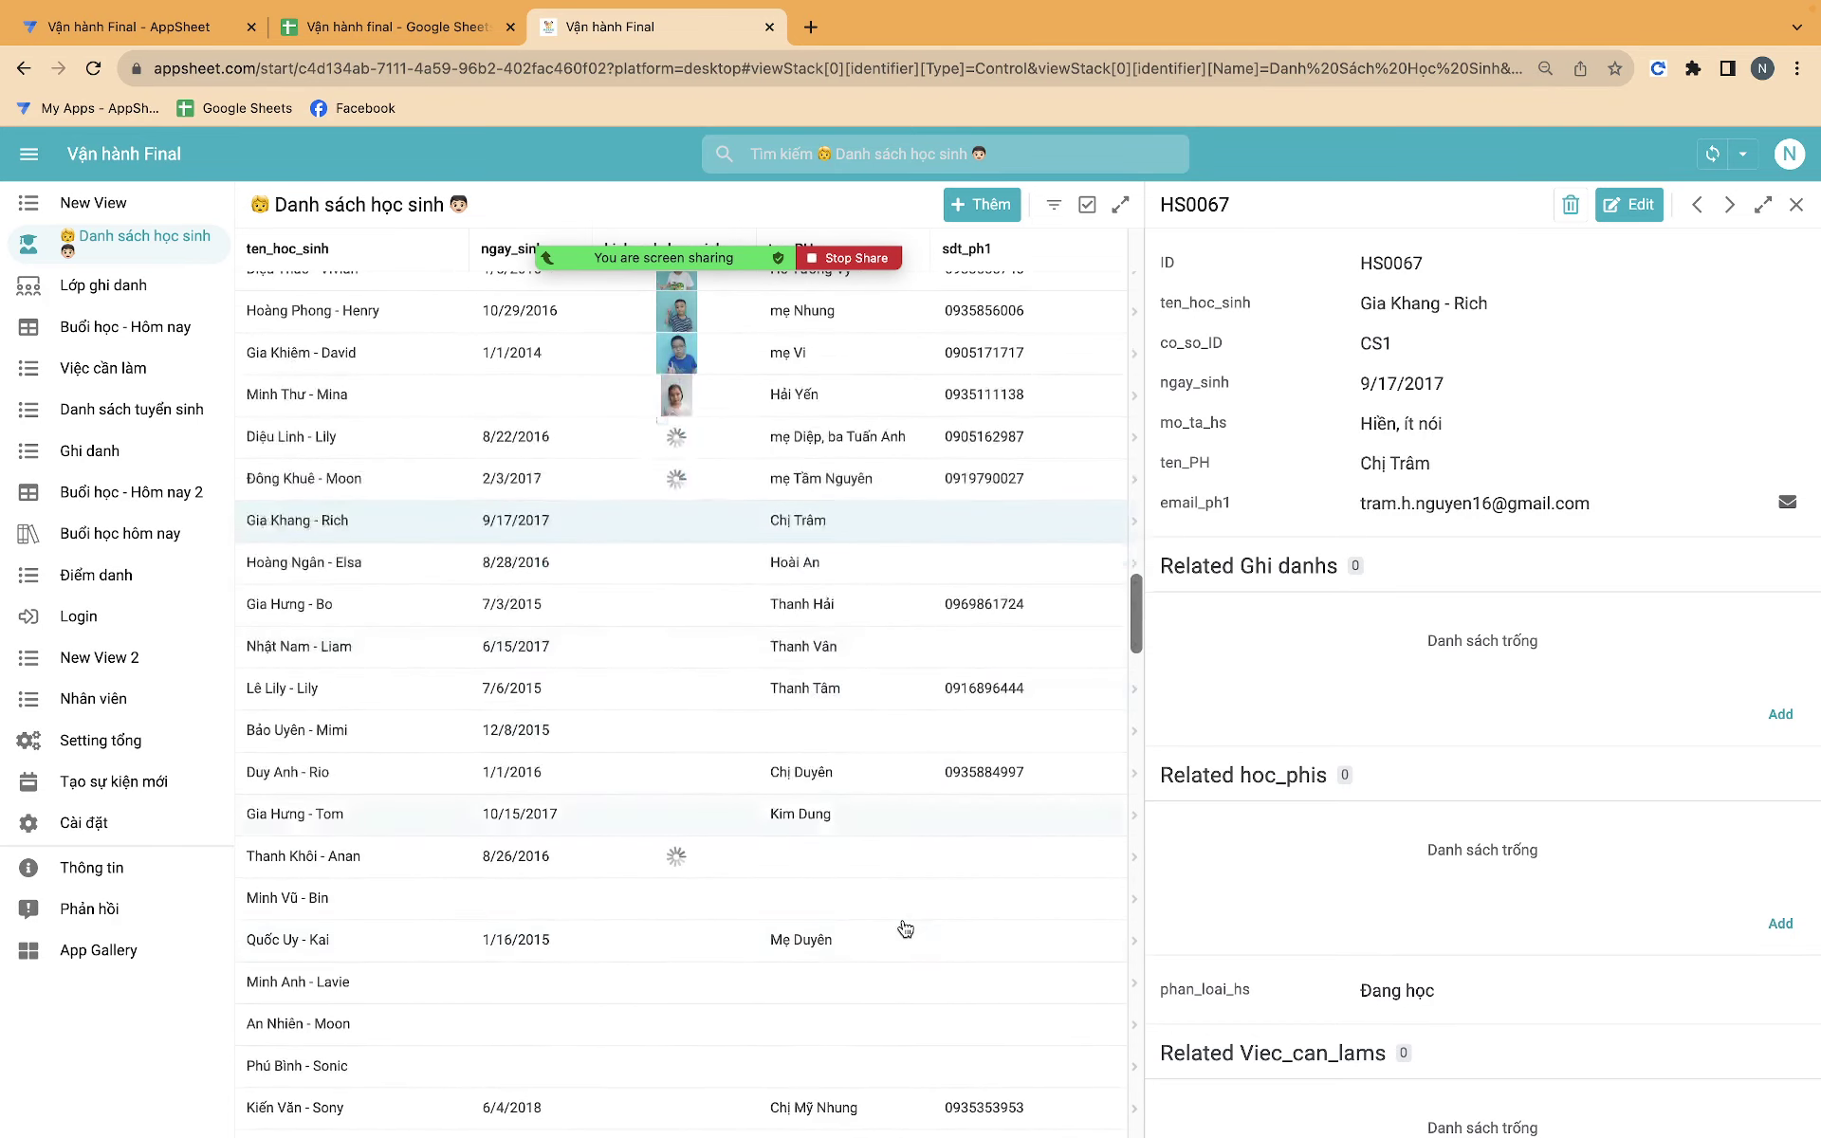
{"action": "left_click", "coordinate": [905, 929]}
{"action": "scroll", "coordinate": [905, 928], "scroll_direction": "down", "scroll_amount": 2}
{"action": "scroll", "coordinate": [905, 929], "scroll_direction": "down", "scroll_amount": 3}
{"action": "left_click", "coordinate": [905, 928]}
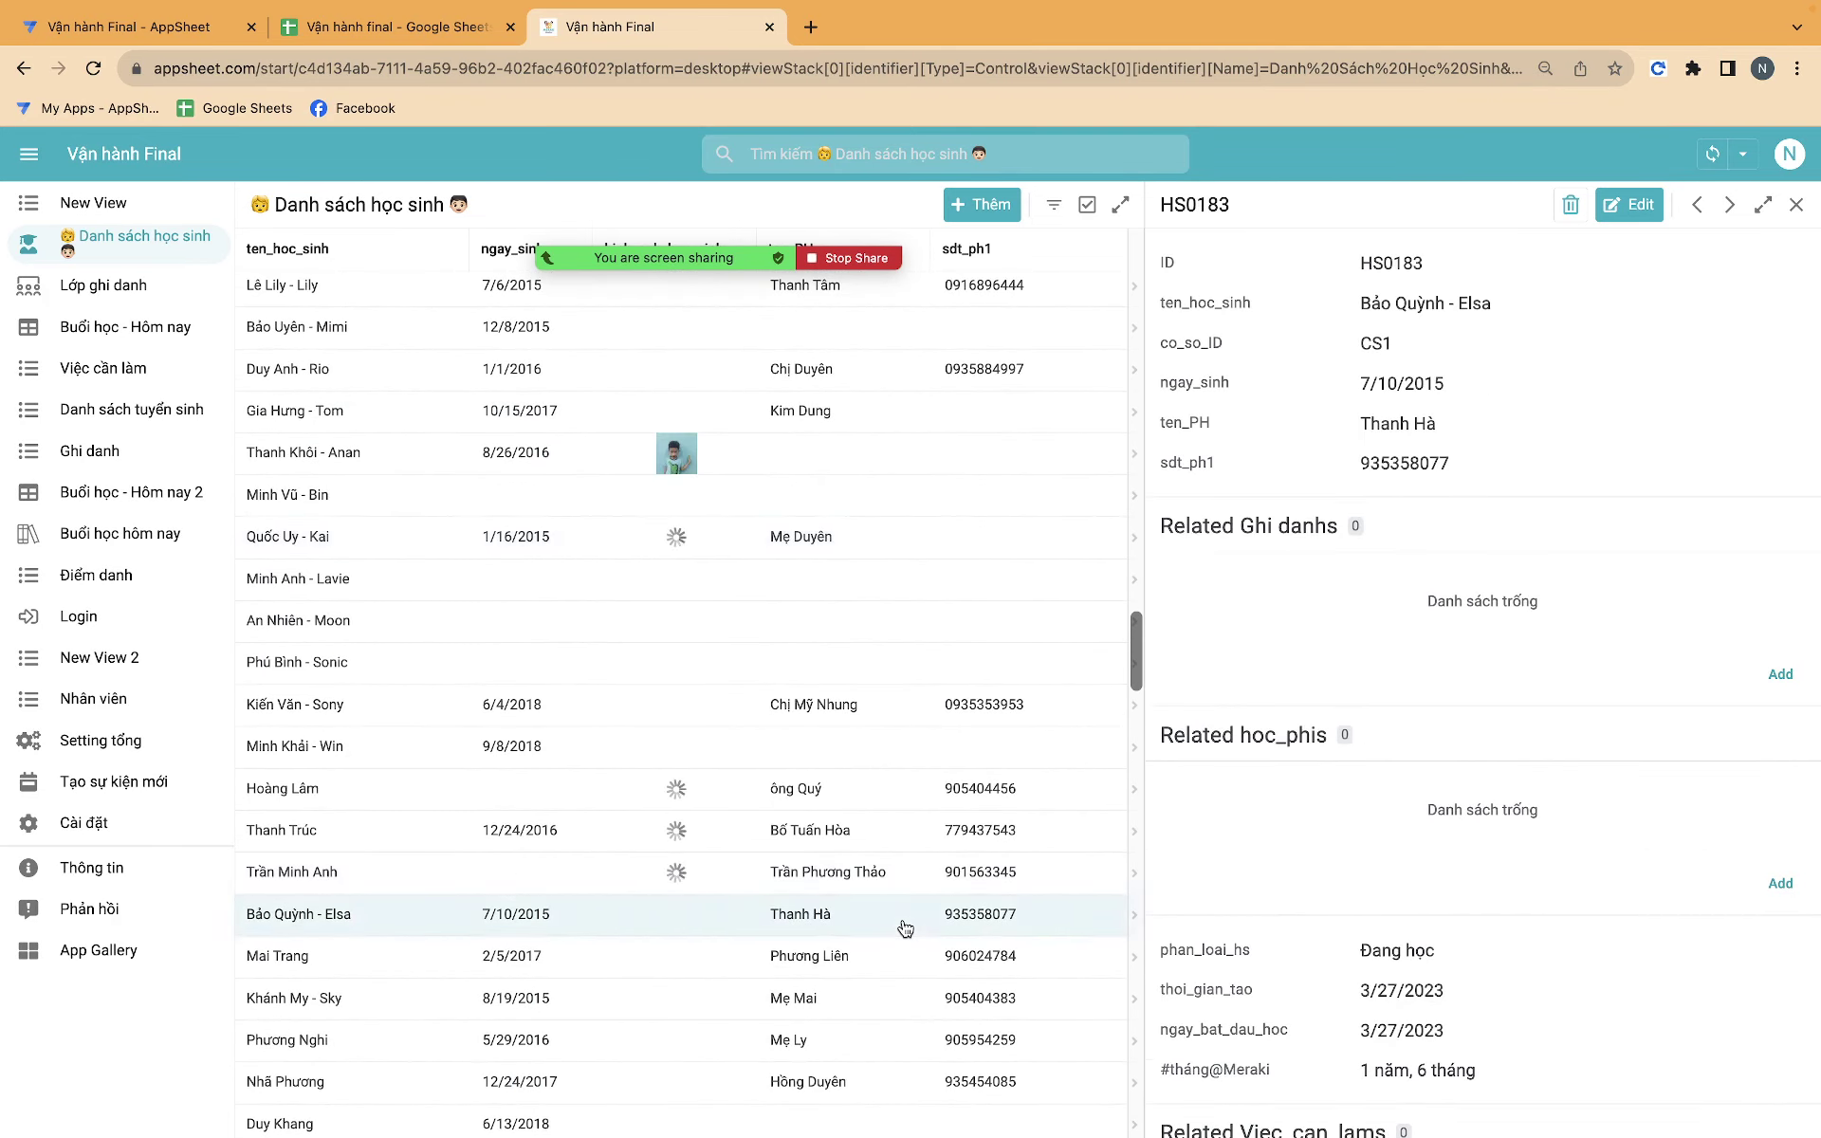
{"action": "scroll", "coordinate": [915, 915], "scroll_direction": "down", "scroll_amount": 5}
{"action": "left_click", "coordinate": [920, 913]}
{"action": "scroll", "coordinate": [919, 909], "scroll_direction": "down", "scroll_amount": 5}
{"action": "left_click", "coordinate": [920, 908]}
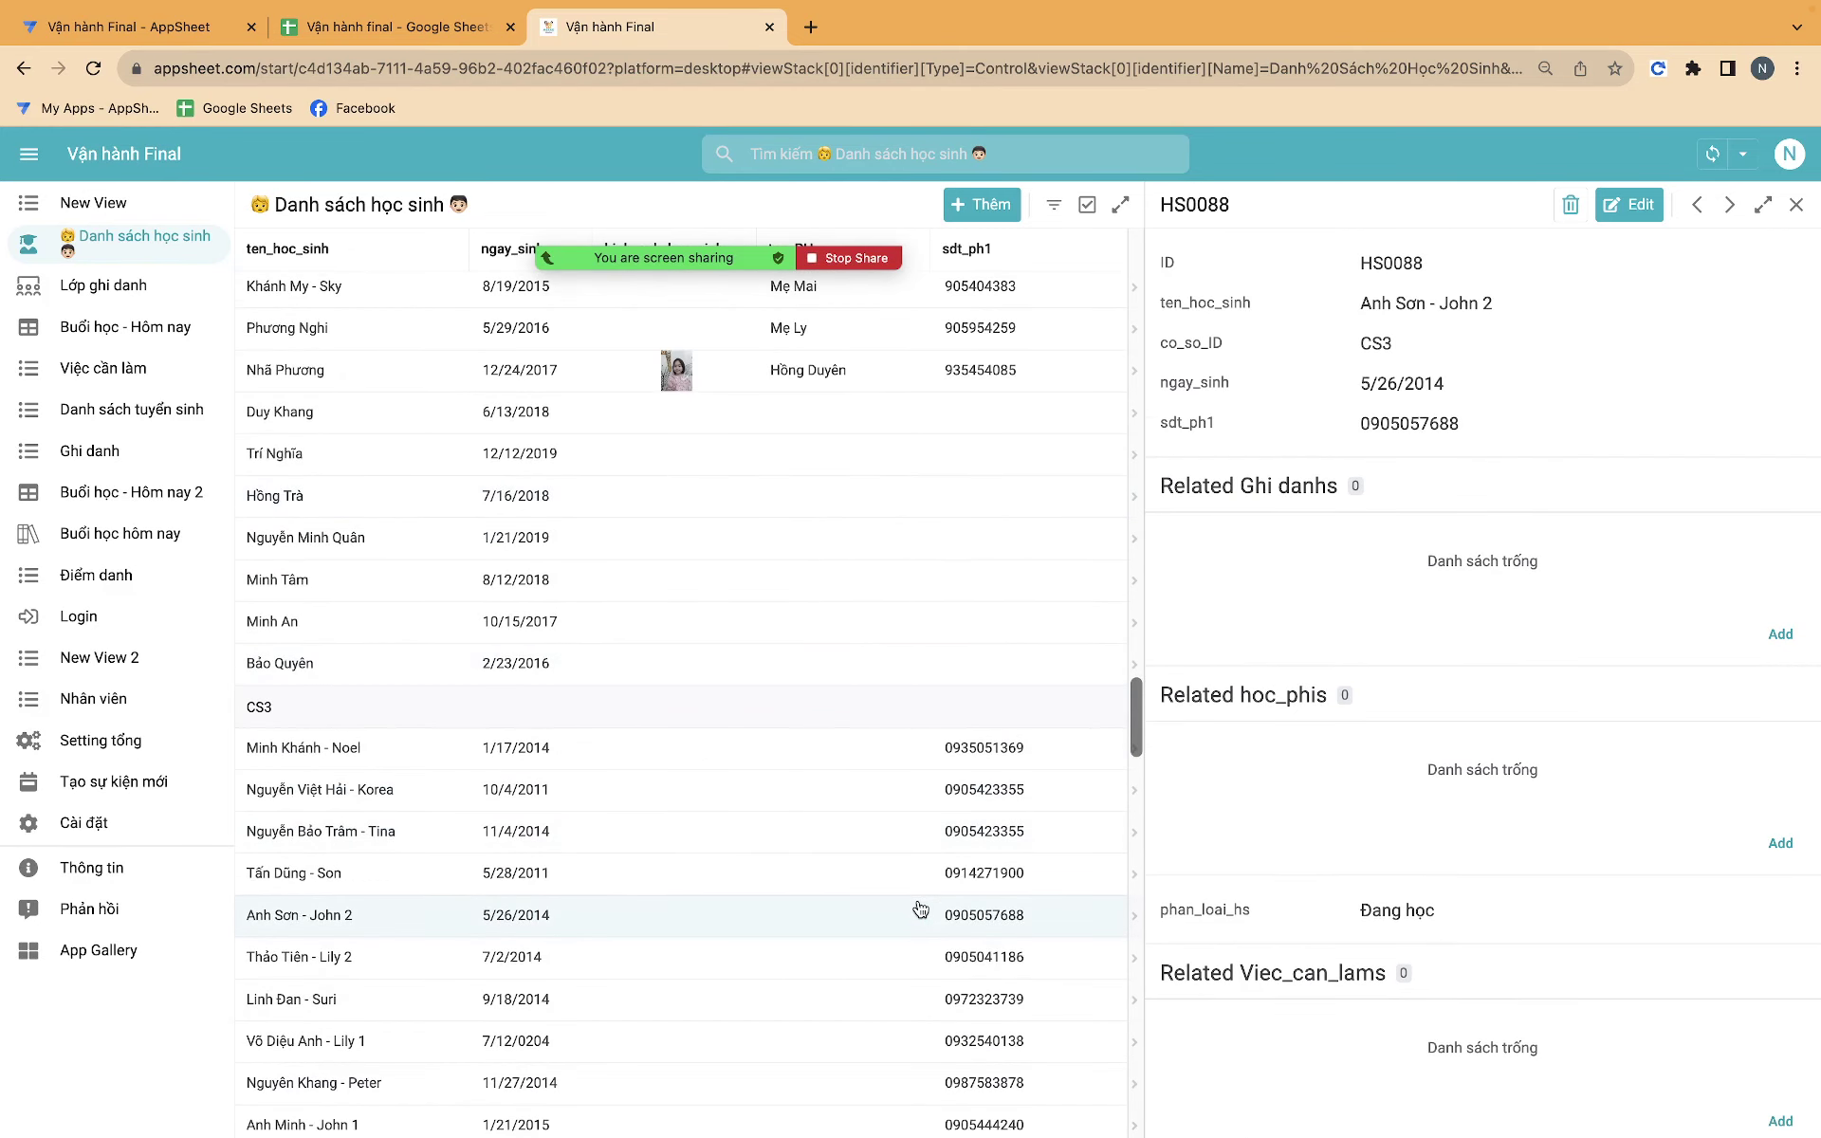
Add a hoc_phi record for this student marked Thu with fee type học phí.
{"action": "left_click", "coordinate": [1779, 840]}
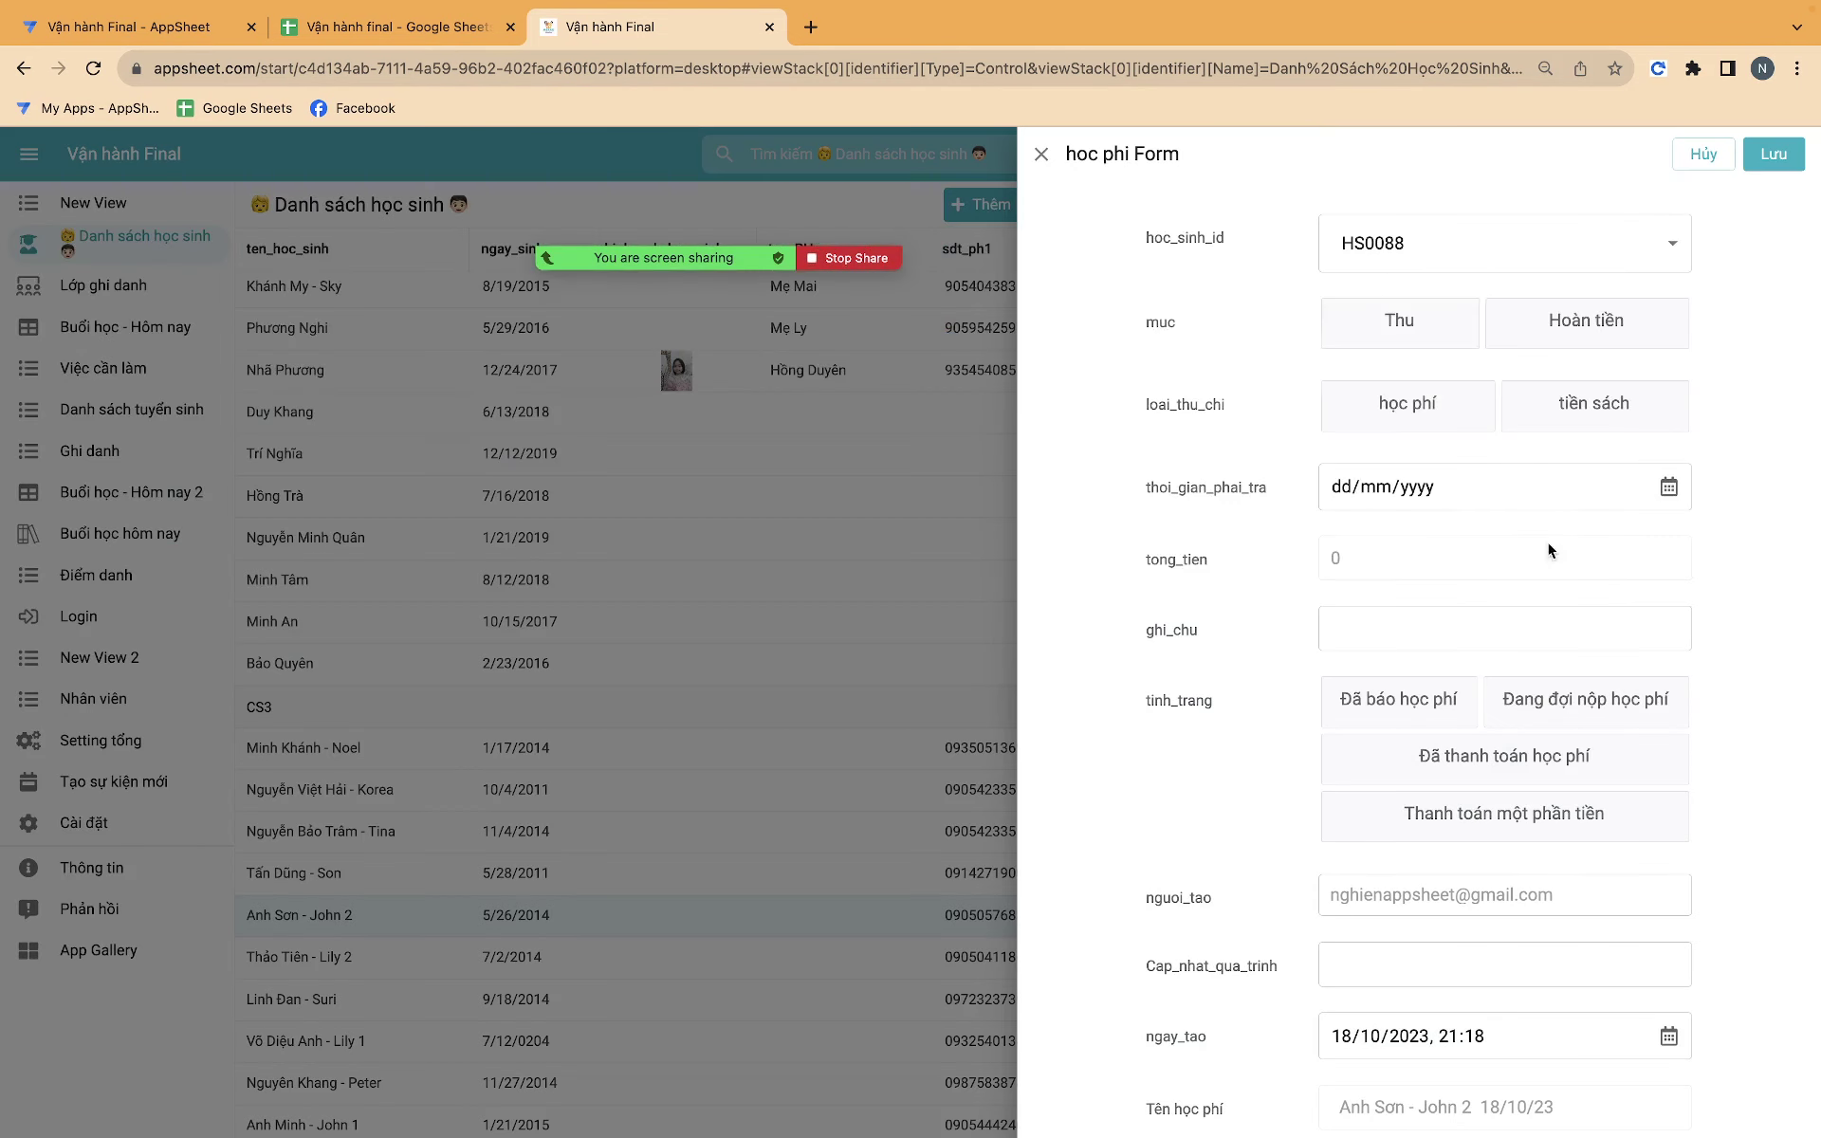
{"action": "left_click", "coordinate": [1427, 341]}
{"action": "left_click", "coordinate": [1463, 417]}
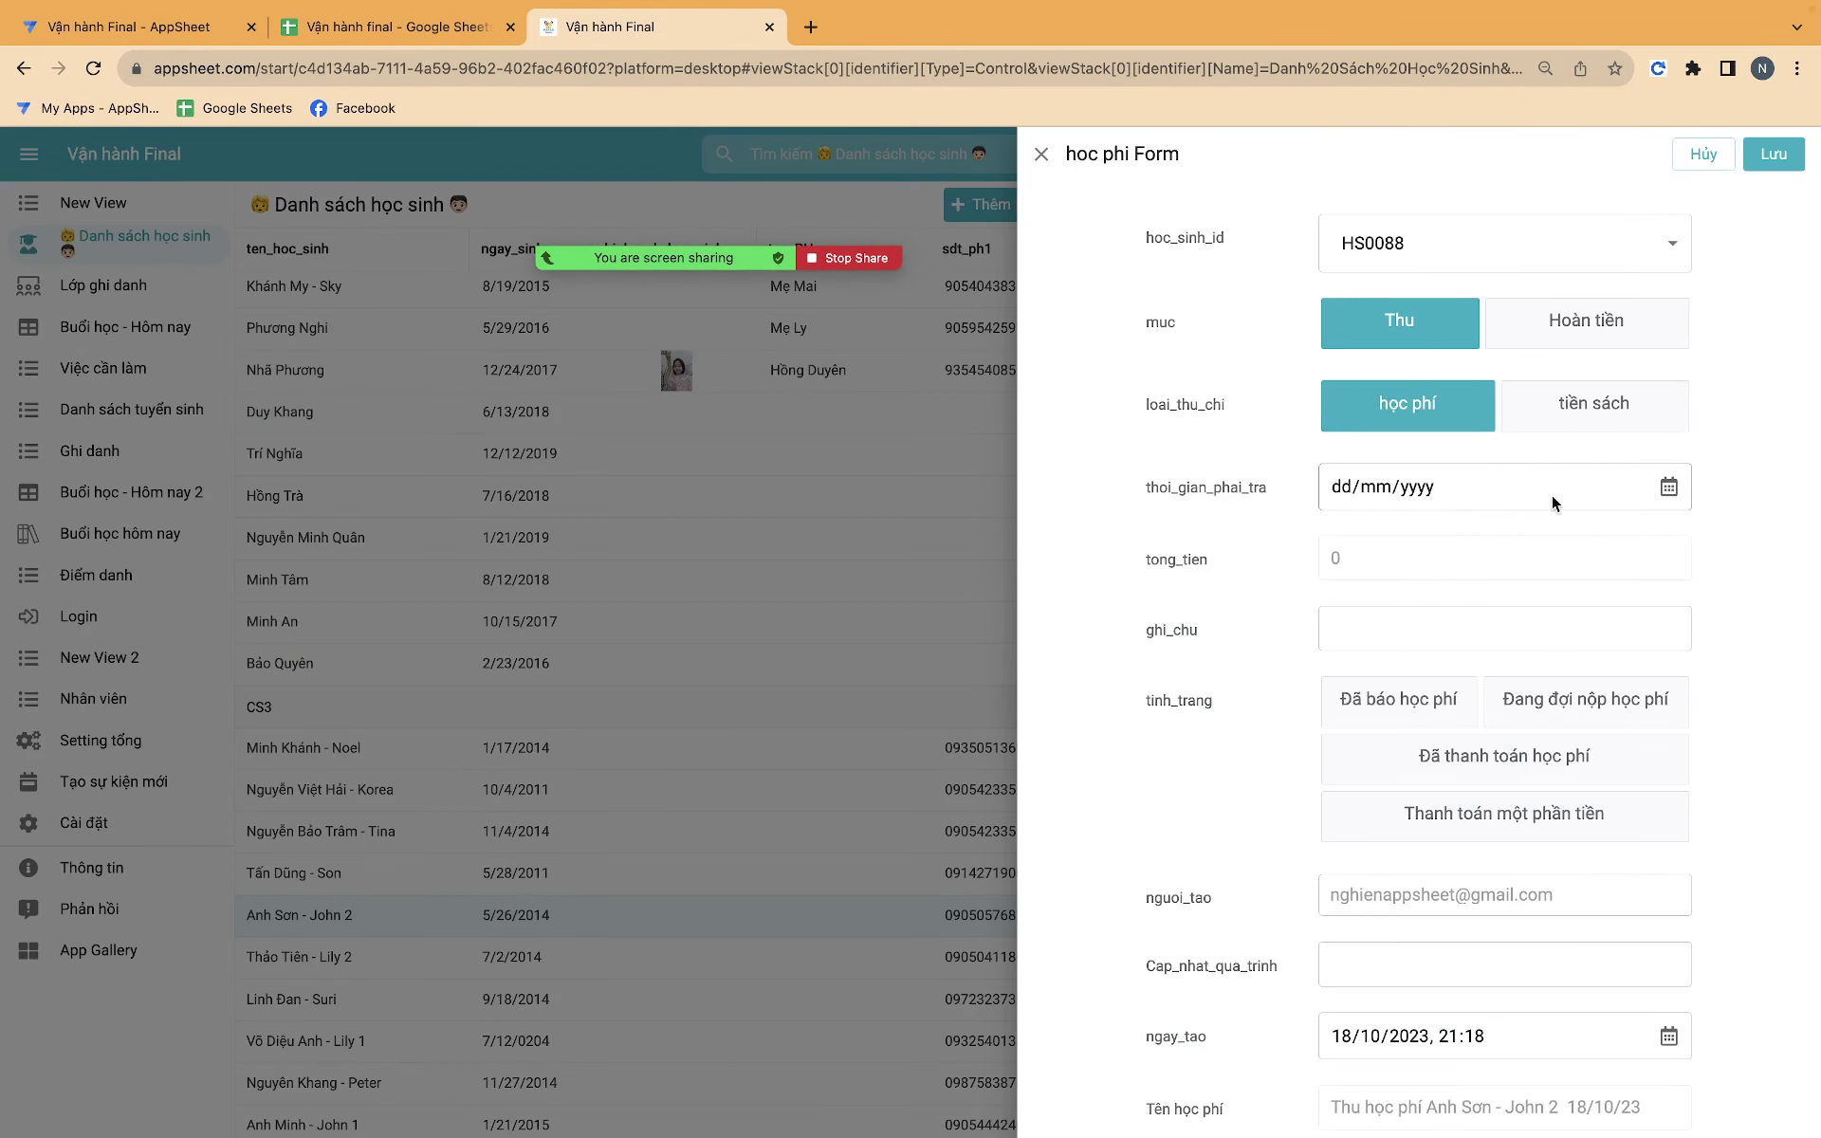
{"action": "left_click", "coordinate": [1666, 489]}
Discard the unfinished fee entry and return to the full student list.
{"action": "left_click", "coordinate": [1704, 152]}
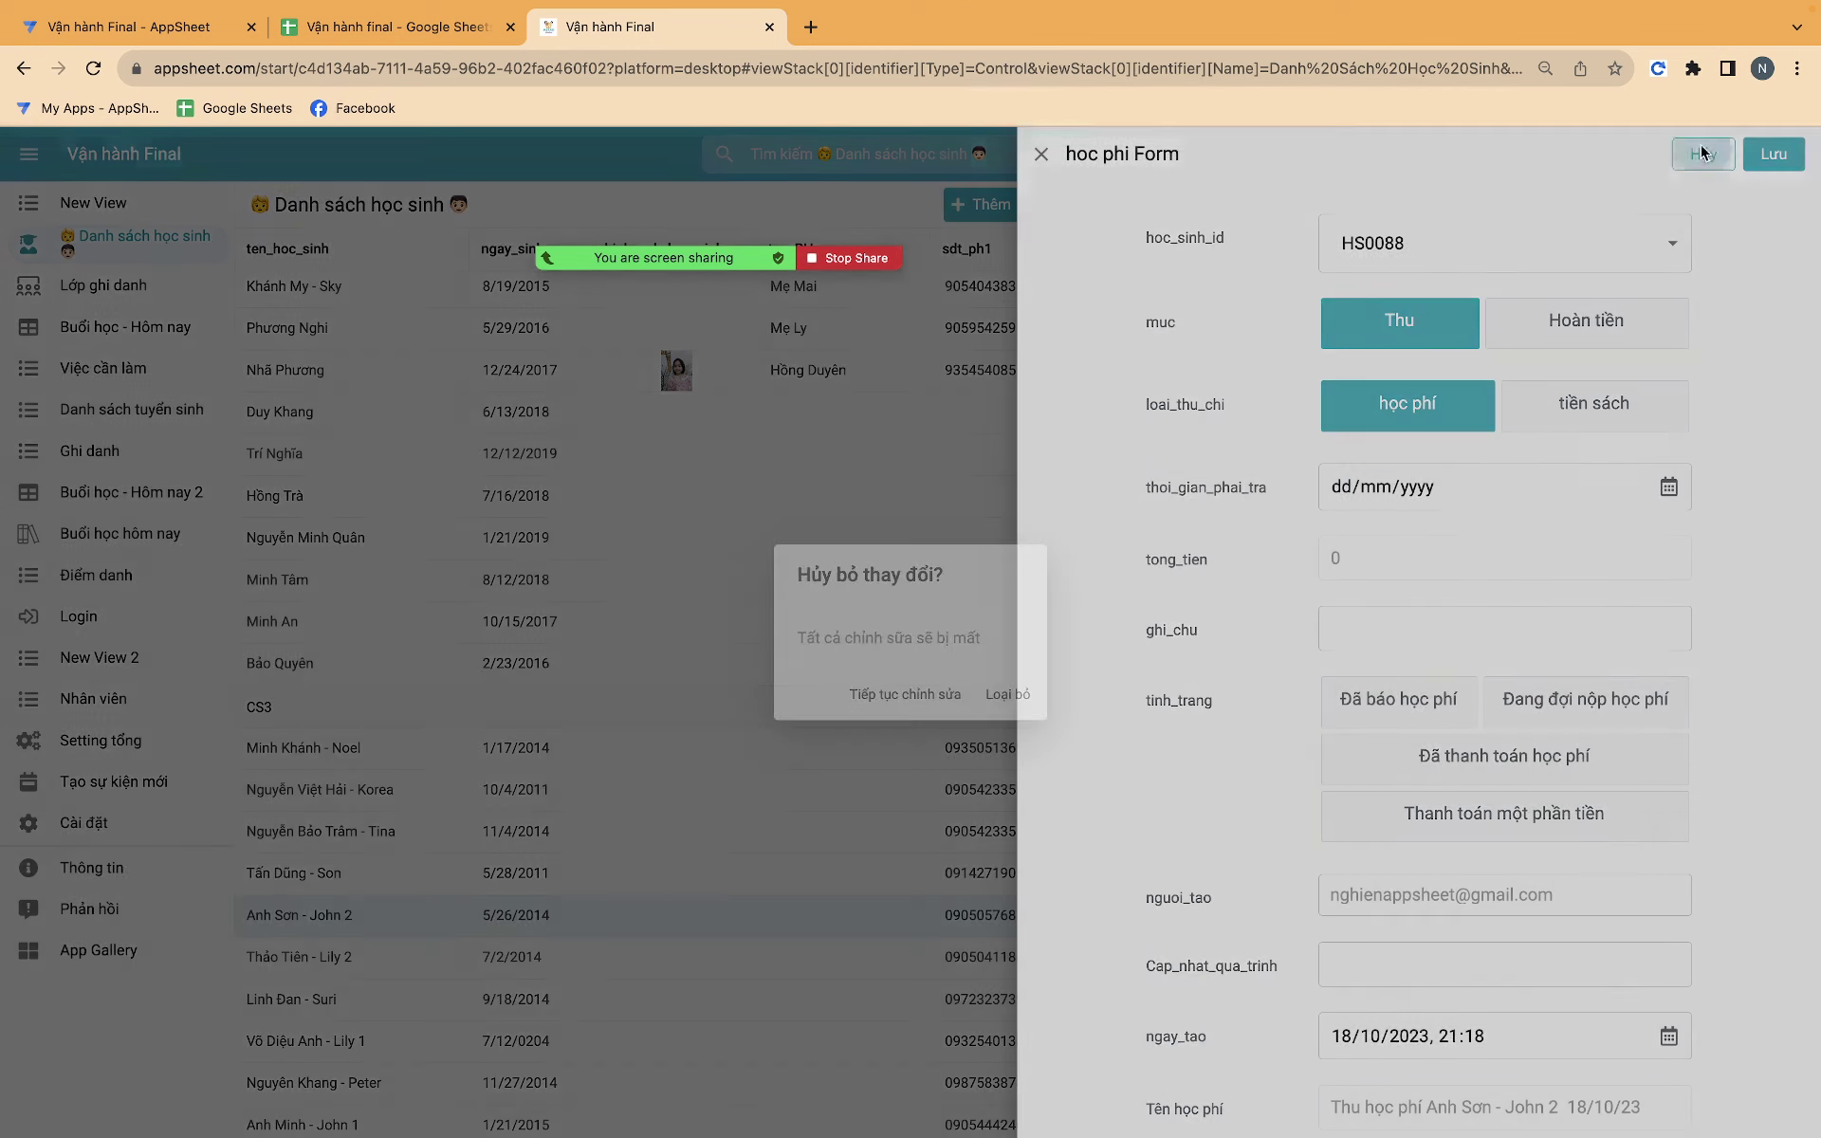
{"action": "left_click", "coordinate": [1008, 695]}
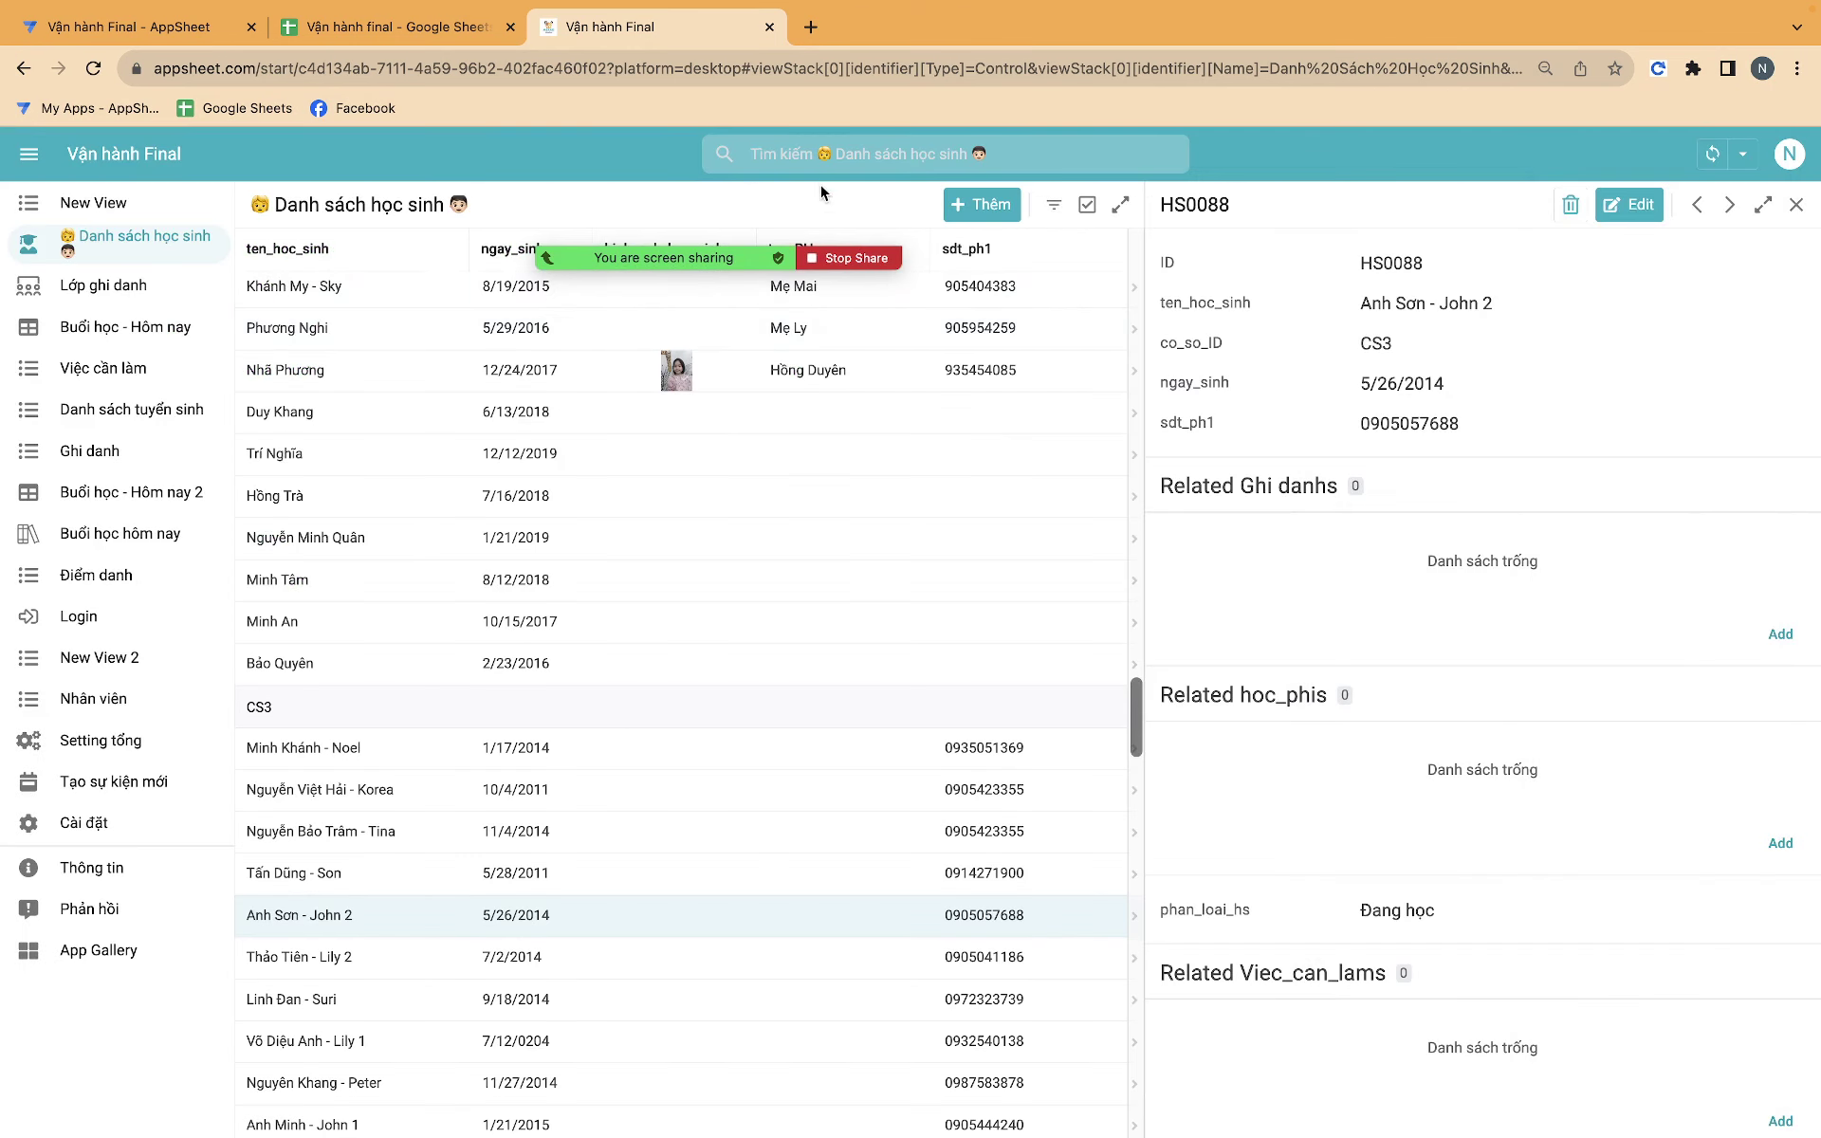
{"action": "left_click", "coordinate": [816, 154]}
{"action": "type", "text": "test"}
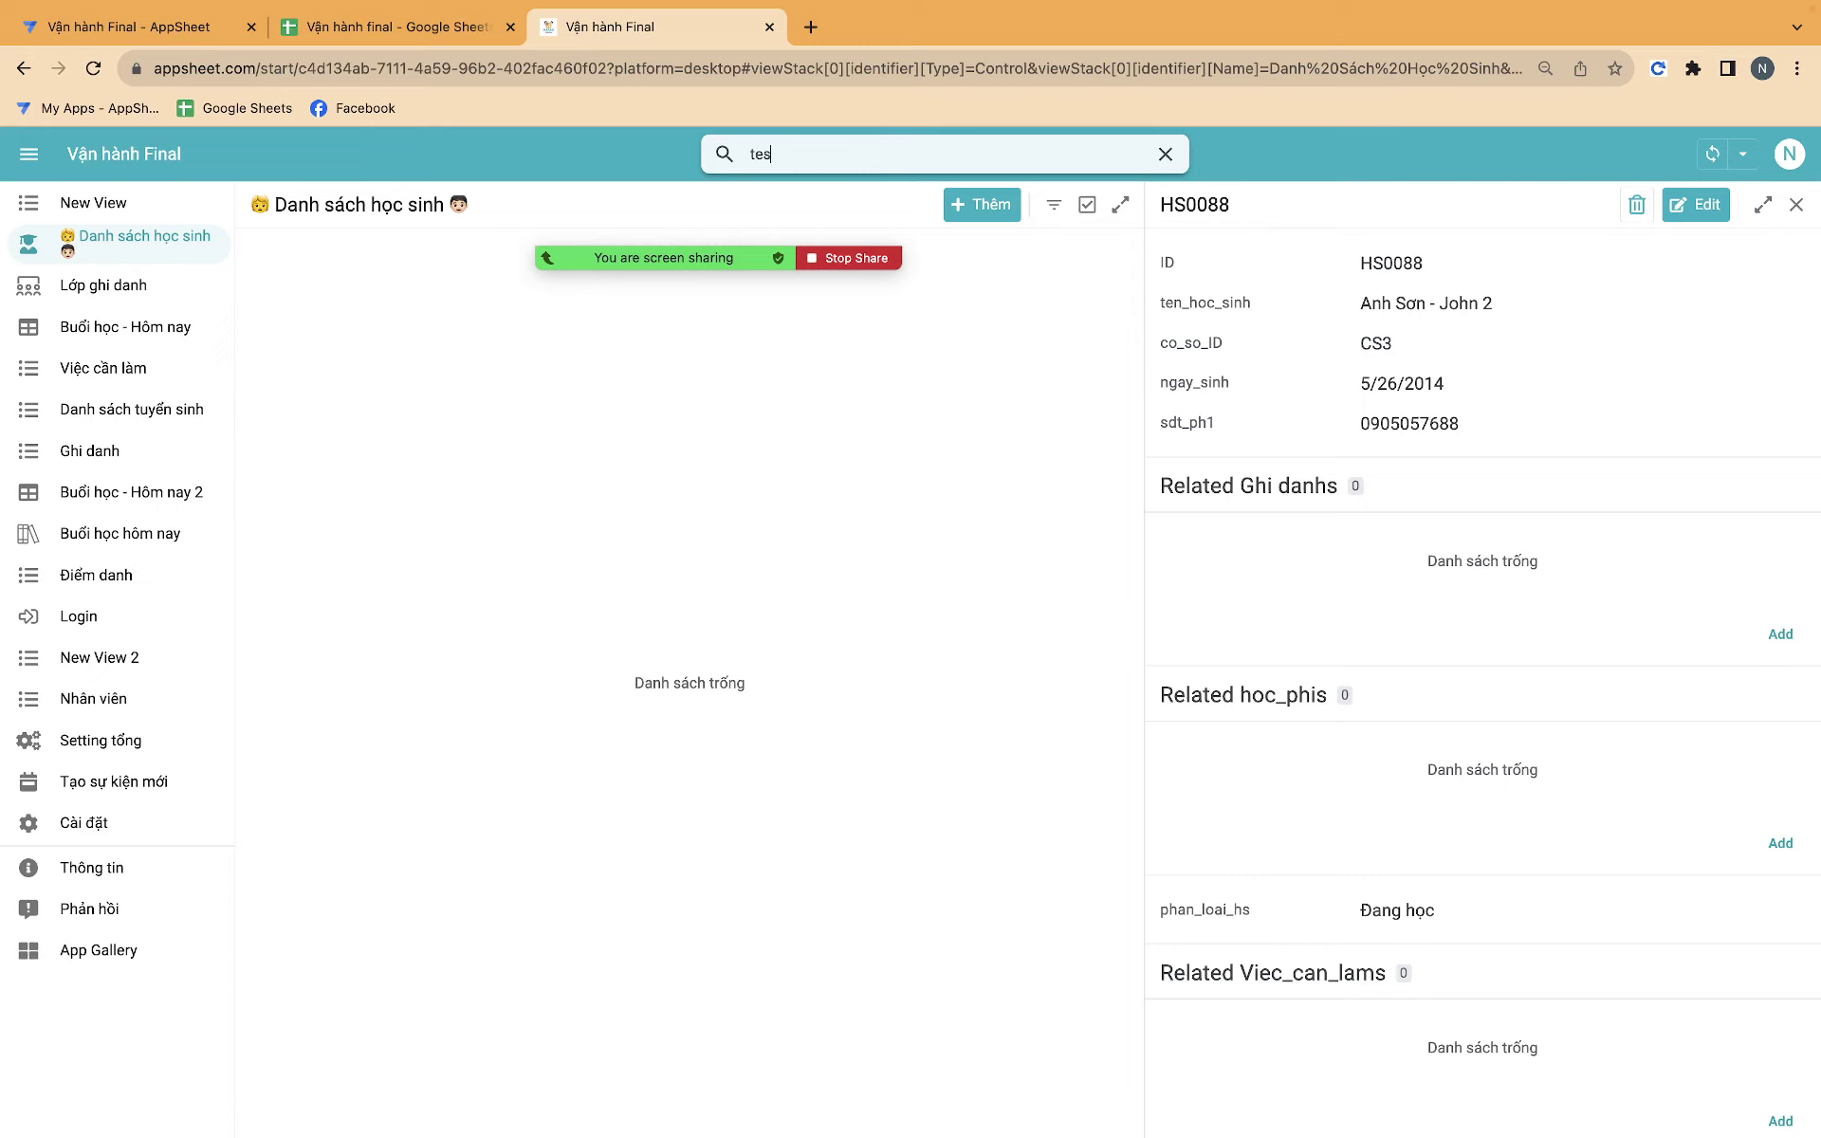
{"action": "left_click", "coordinate": [1795, 205]}
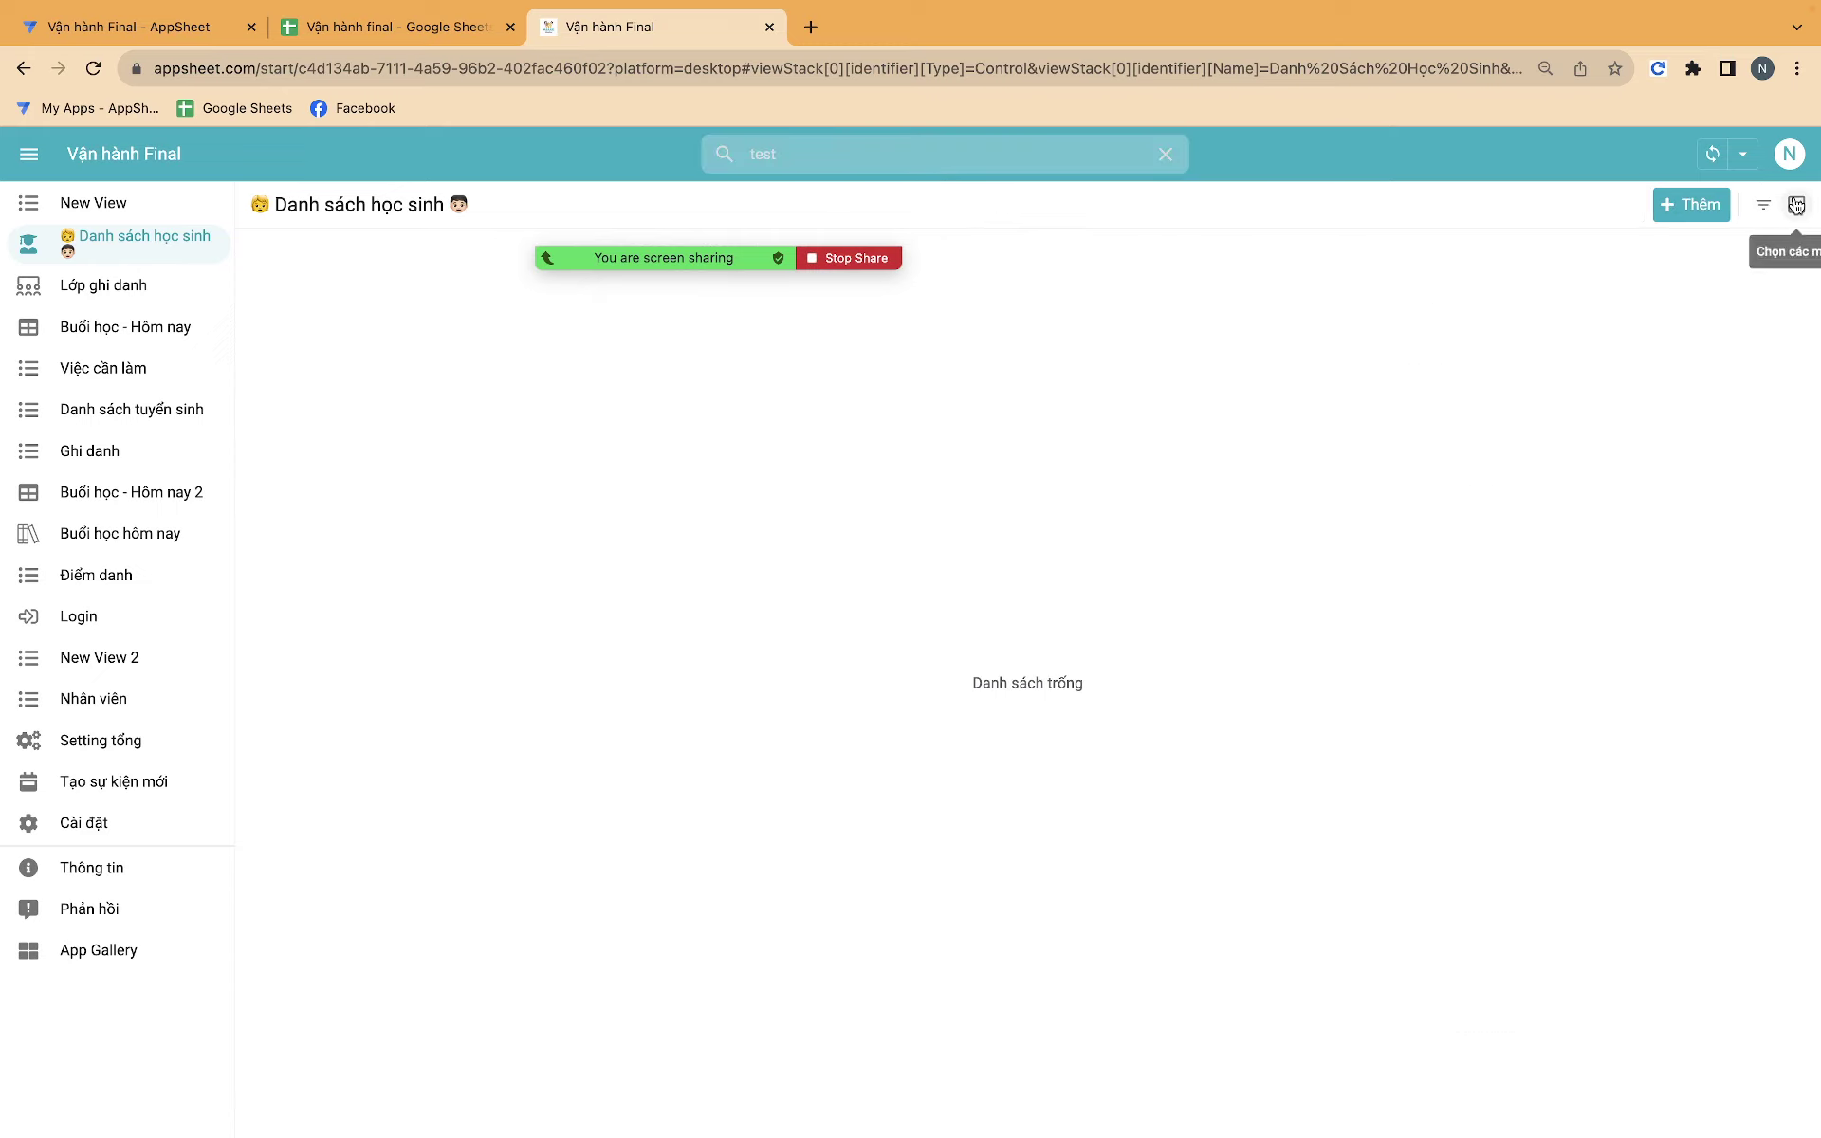
{"action": "left_click", "coordinate": [142, 236]}
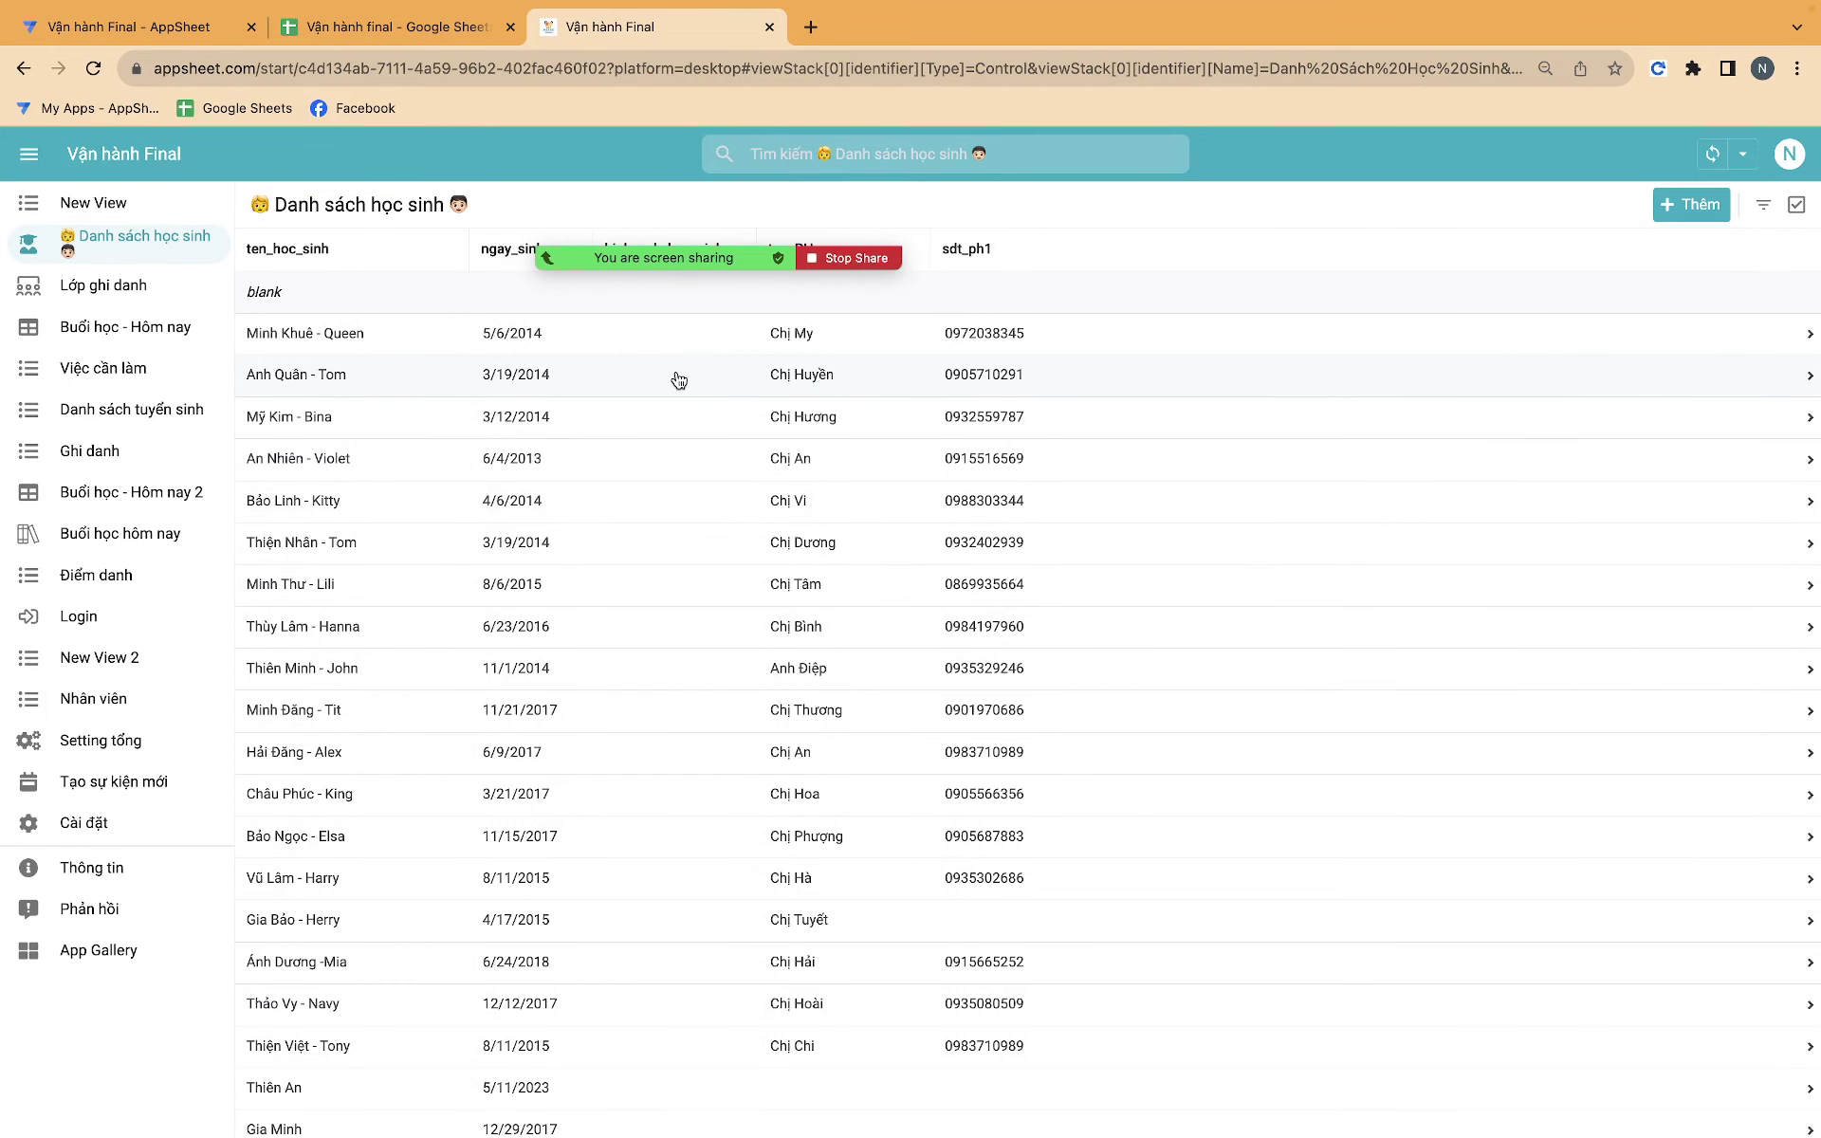
{"action": "scroll", "coordinate": [716, 565], "scroll_direction": "down", "scroll_amount": 5}
{"action": "scroll", "coordinate": [719, 572], "scroll_direction": "down", "scroll_amount": 10}
{"action": "scroll", "coordinate": [718, 572], "scroll_direction": "up", "scroll_amount": 15}
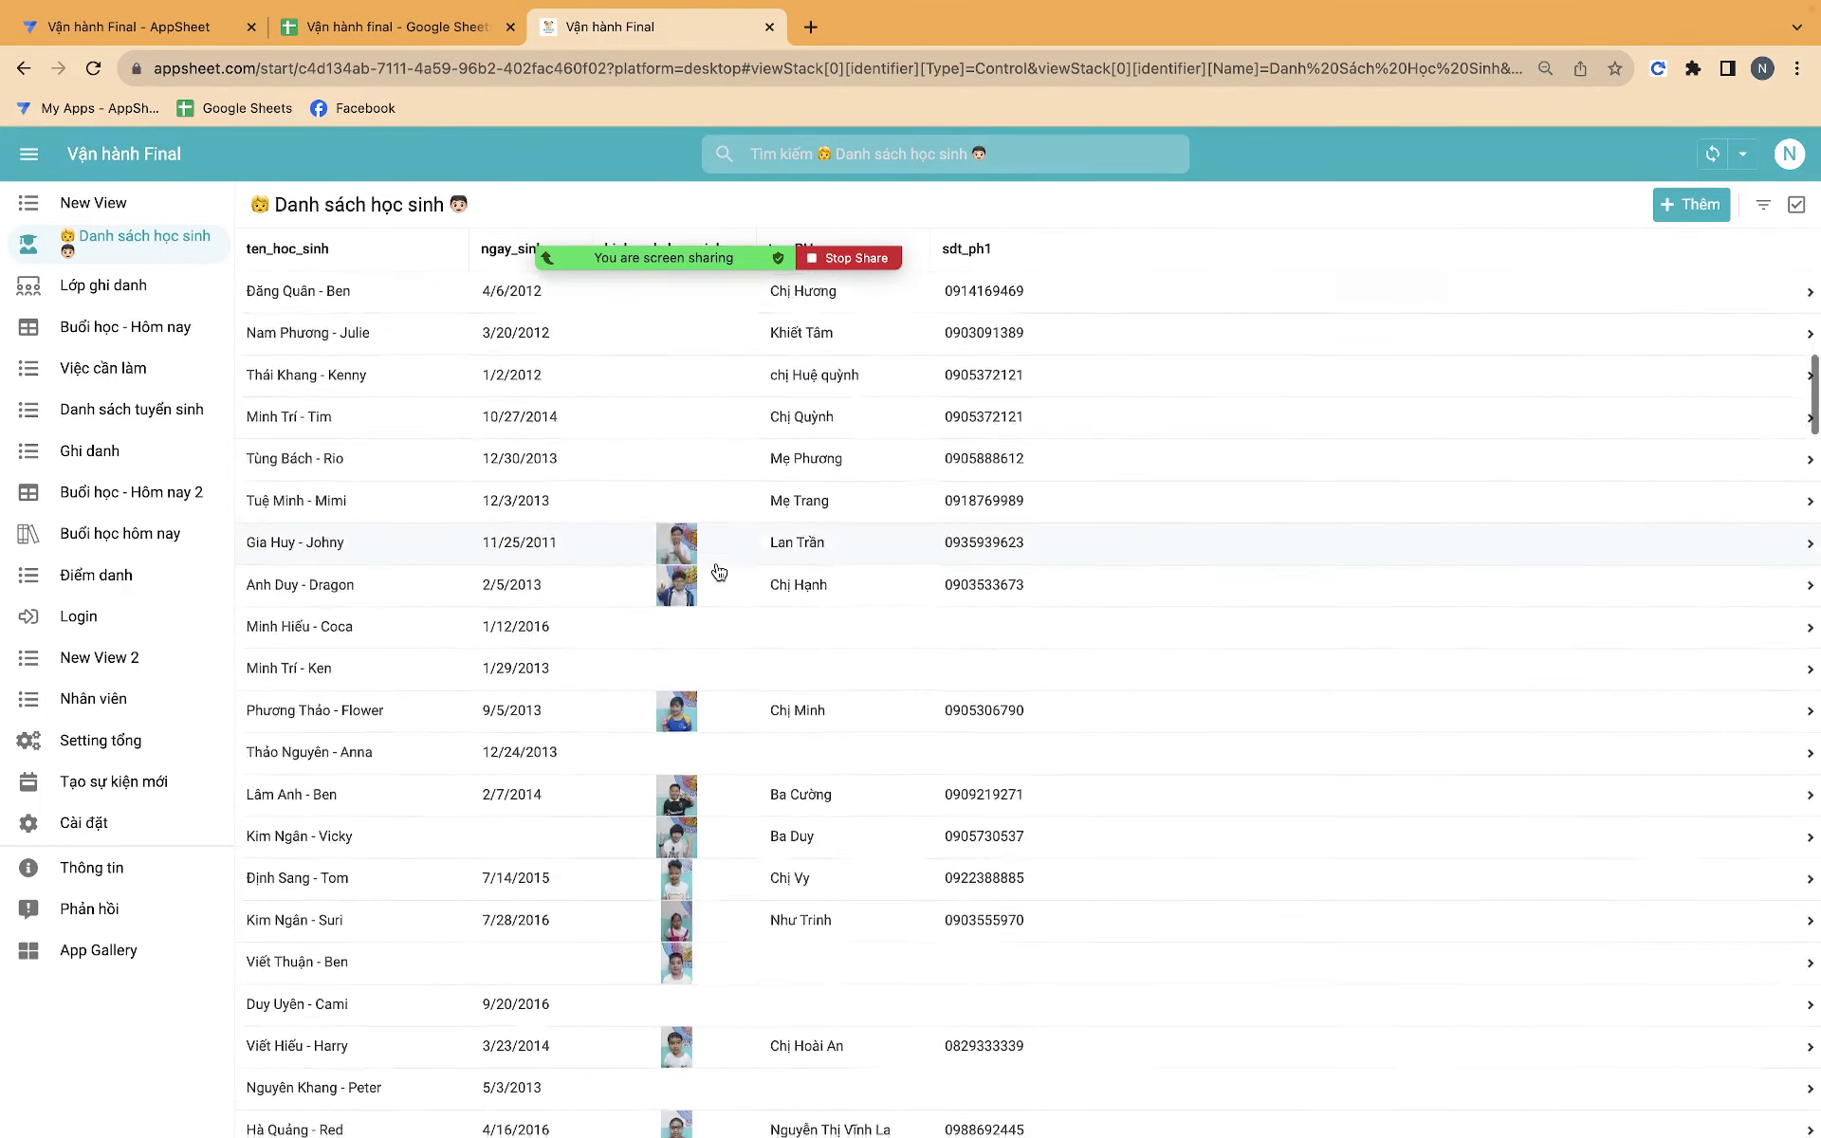
{"action": "left_click", "coordinate": [801, 144]}
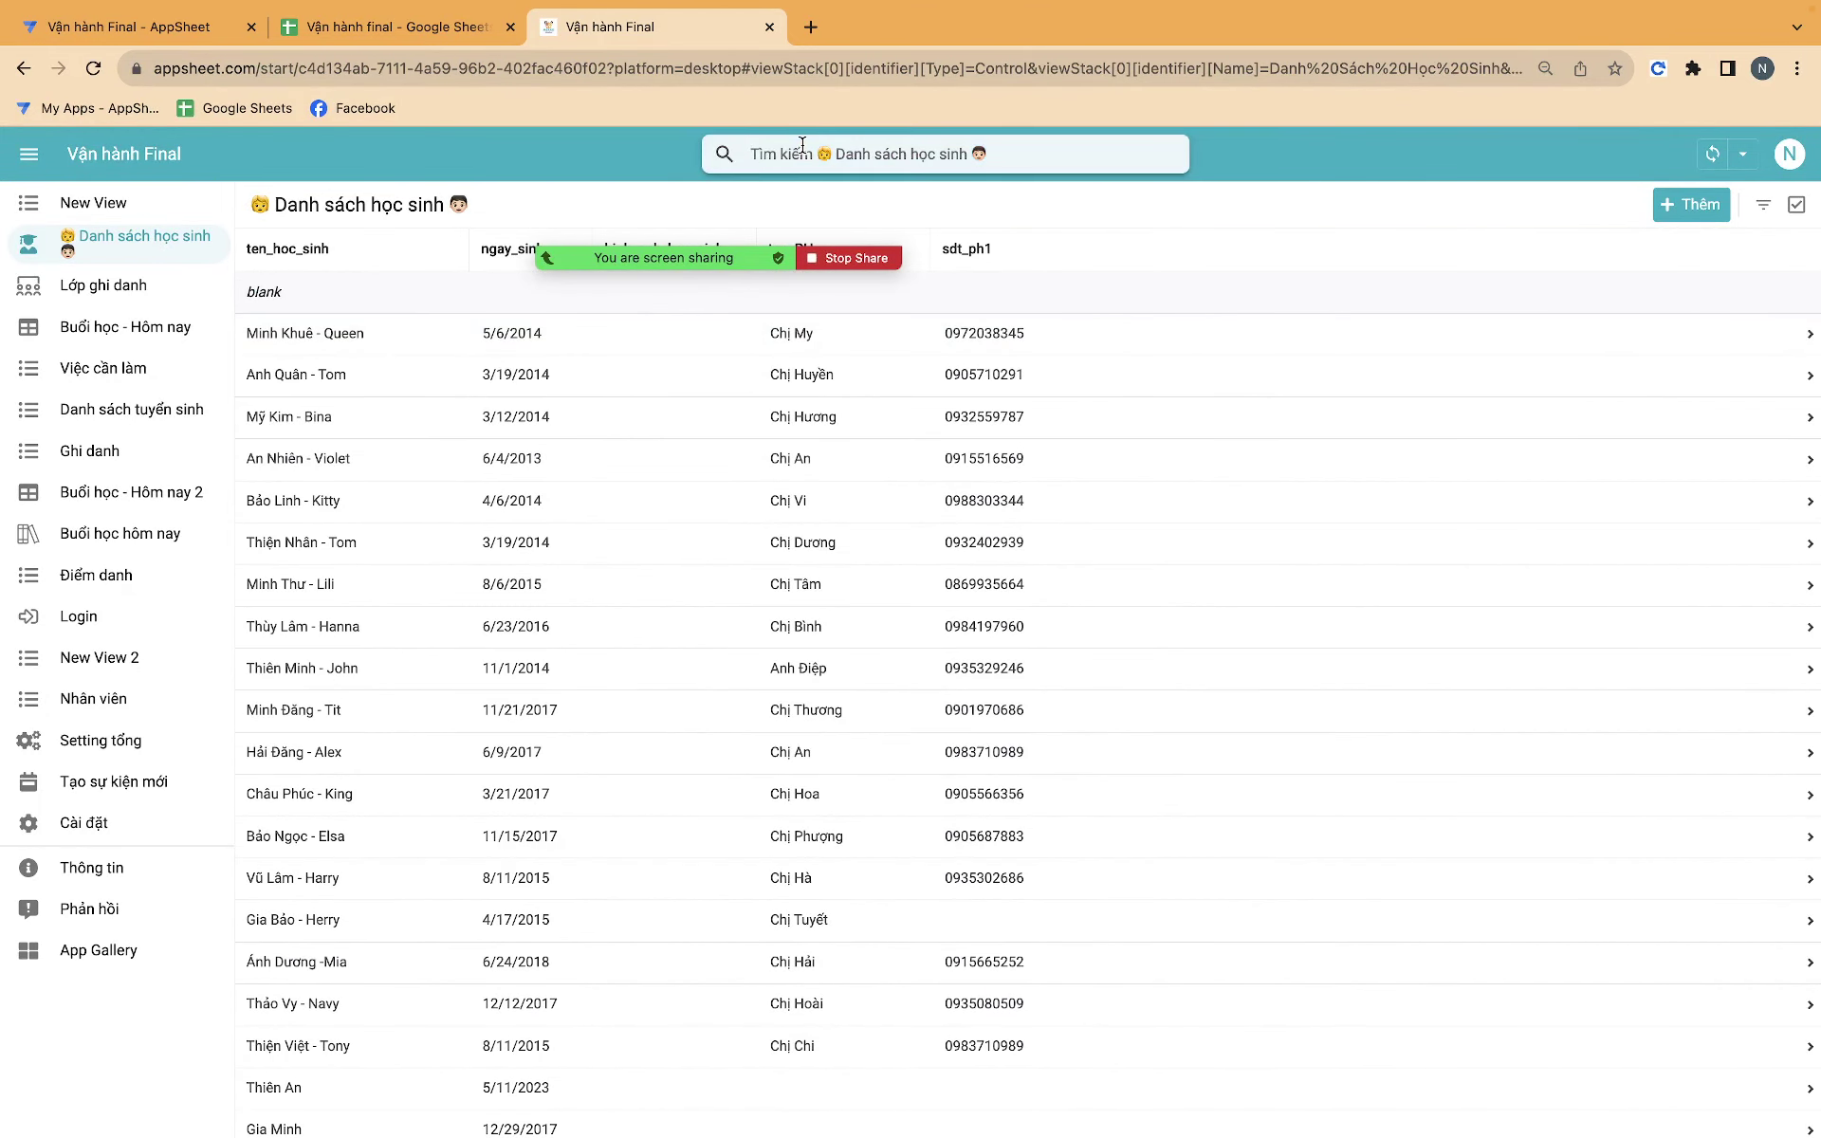
{"action": "type", "text": "hachi"}
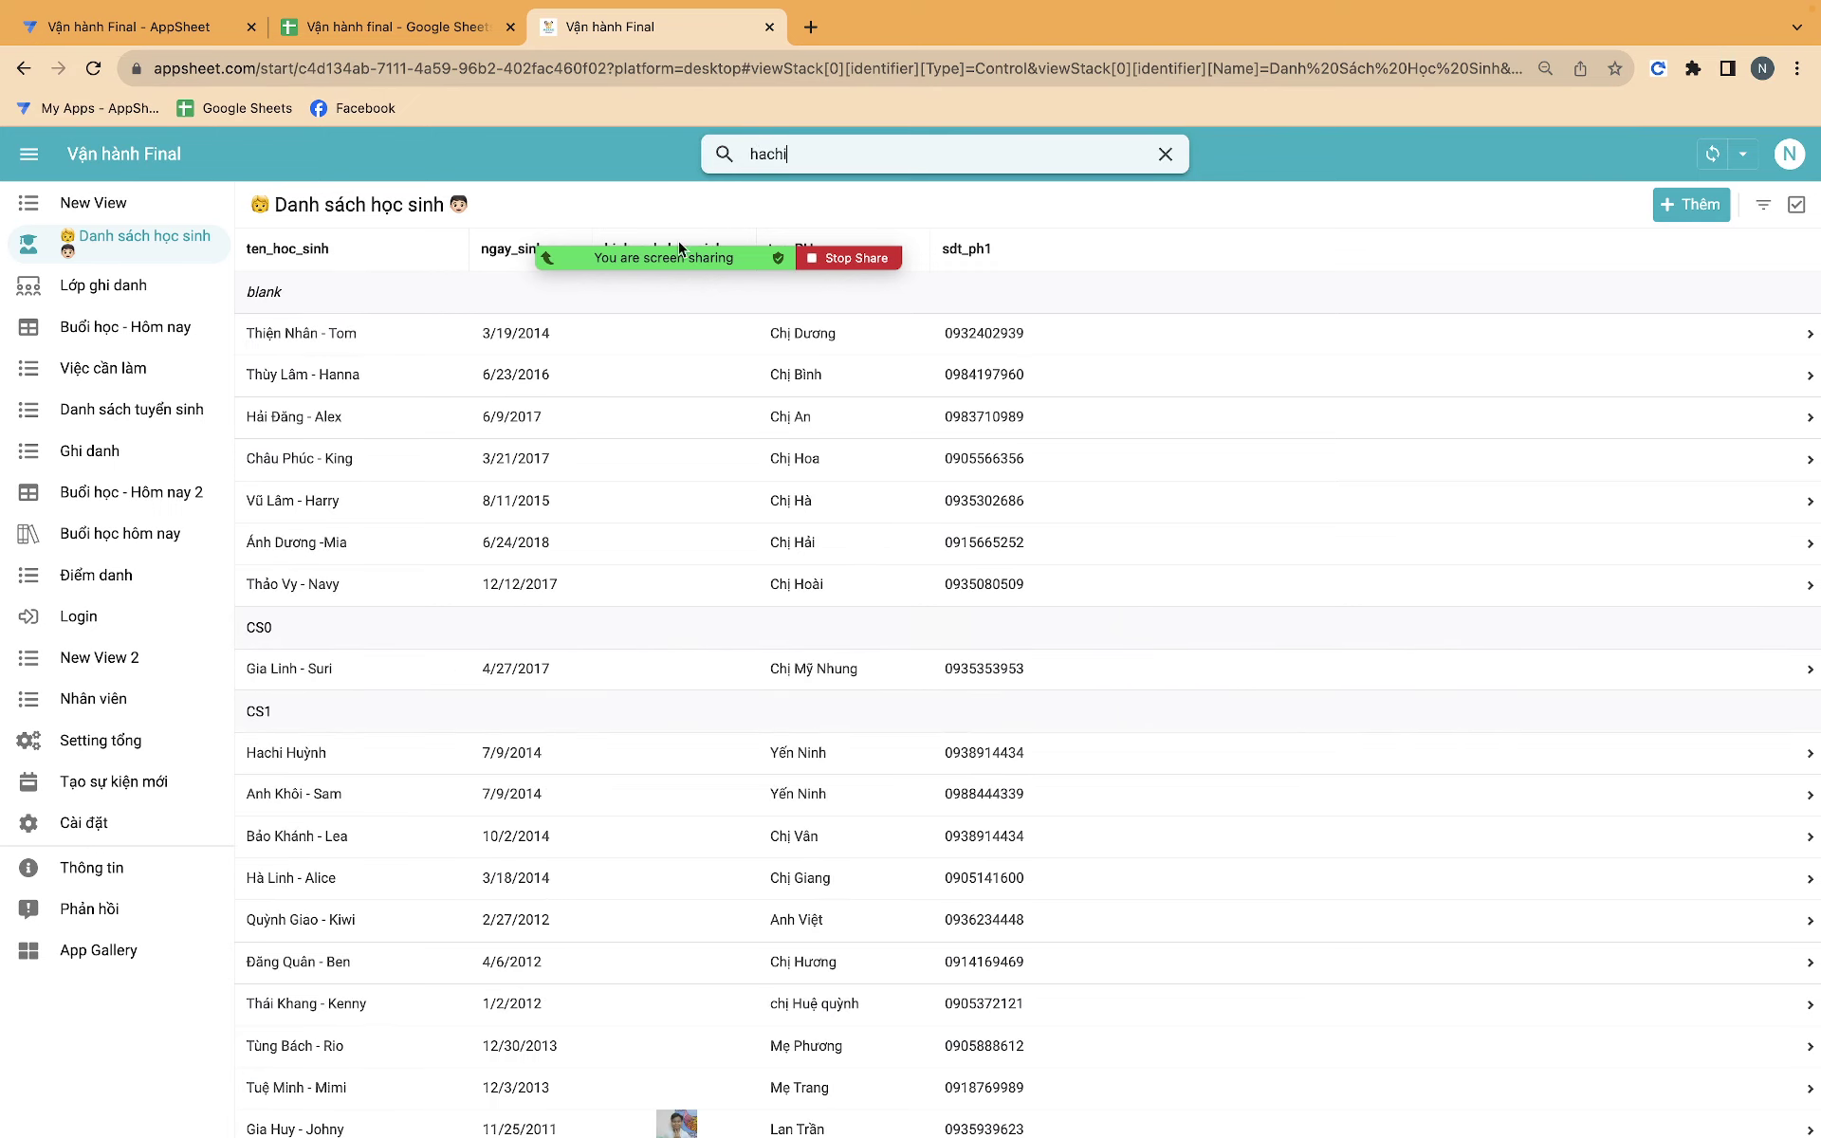
{"action": "left_click", "coordinate": [464, 352]}
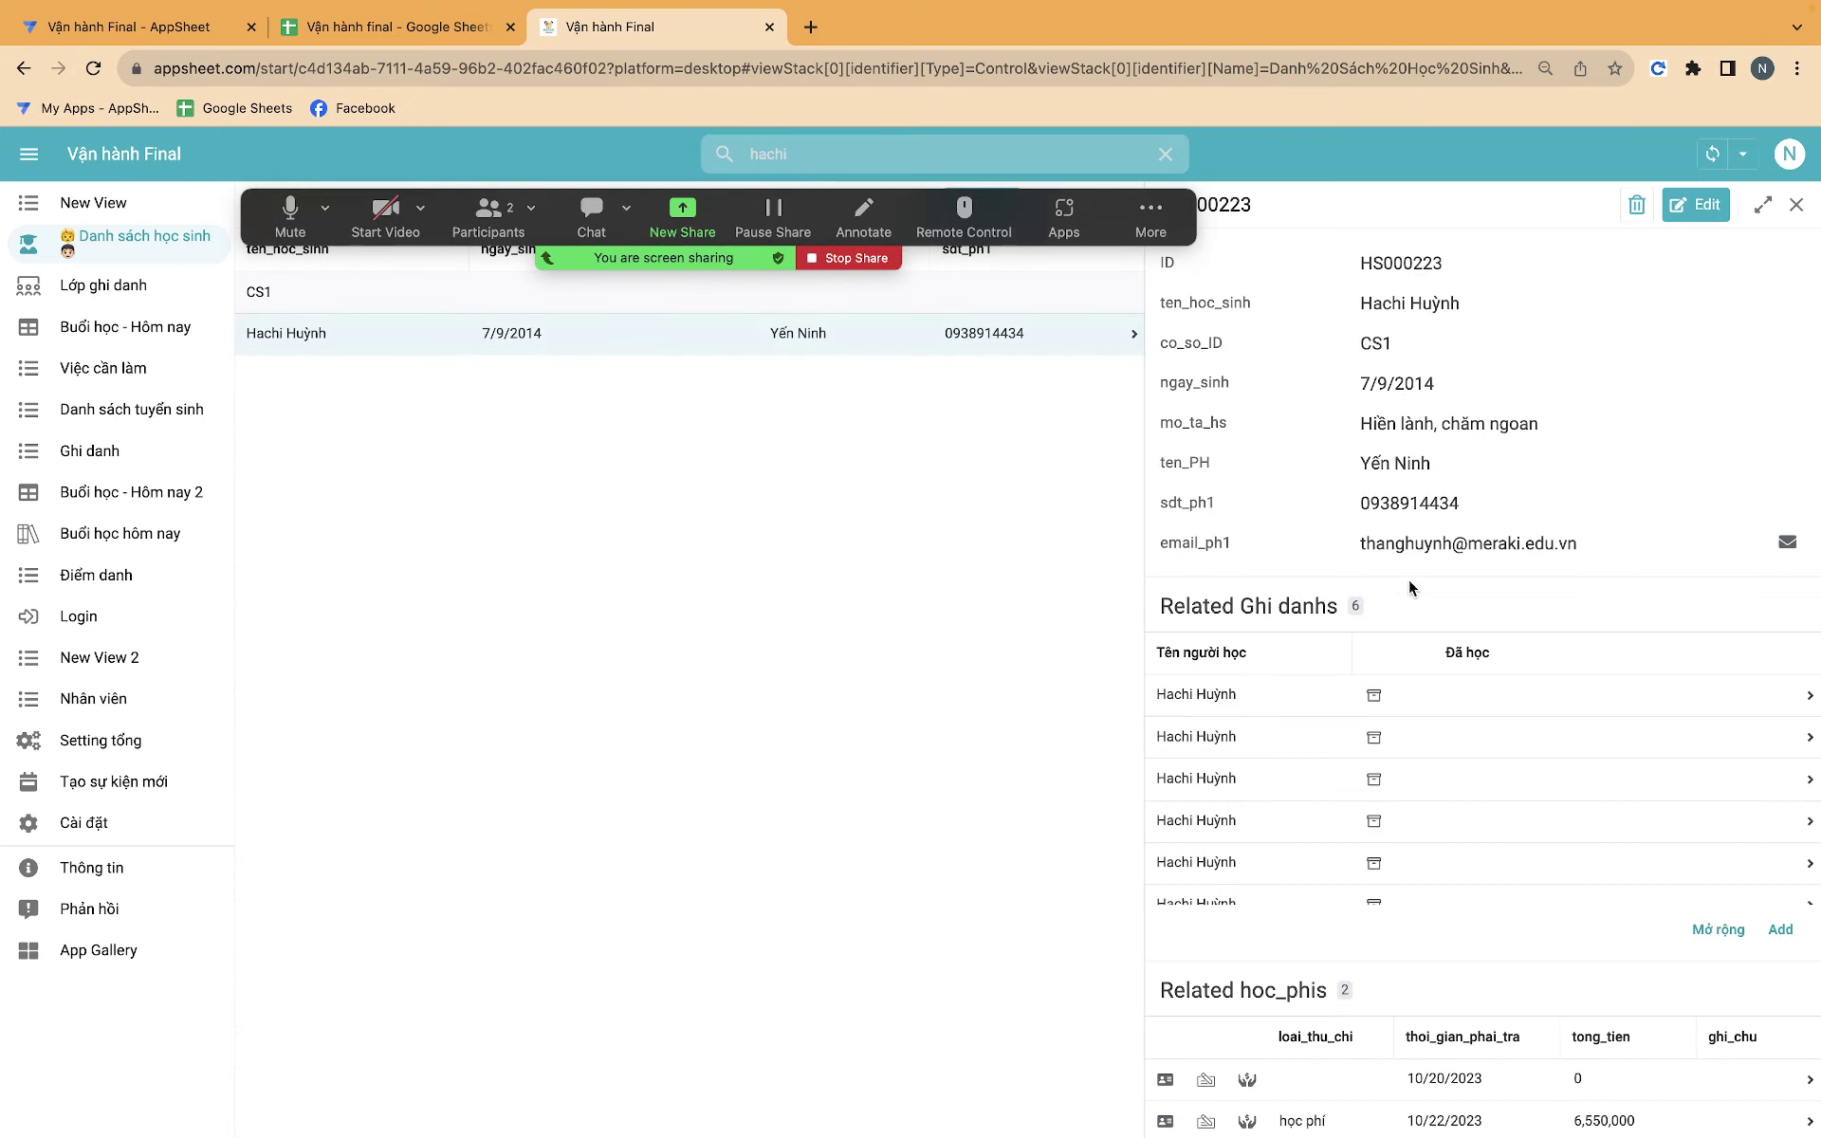
{"action": "scroll", "coordinate": [1410, 678], "scroll_direction": "down", "scroll_amount": 1}
{"action": "scroll", "coordinate": [1439, 797], "scroll_direction": "down", "scroll_amount": 4}
{"action": "scroll", "coordinate": [1375, 853], "scroll_direction": "down", "scroll_amount": 1}
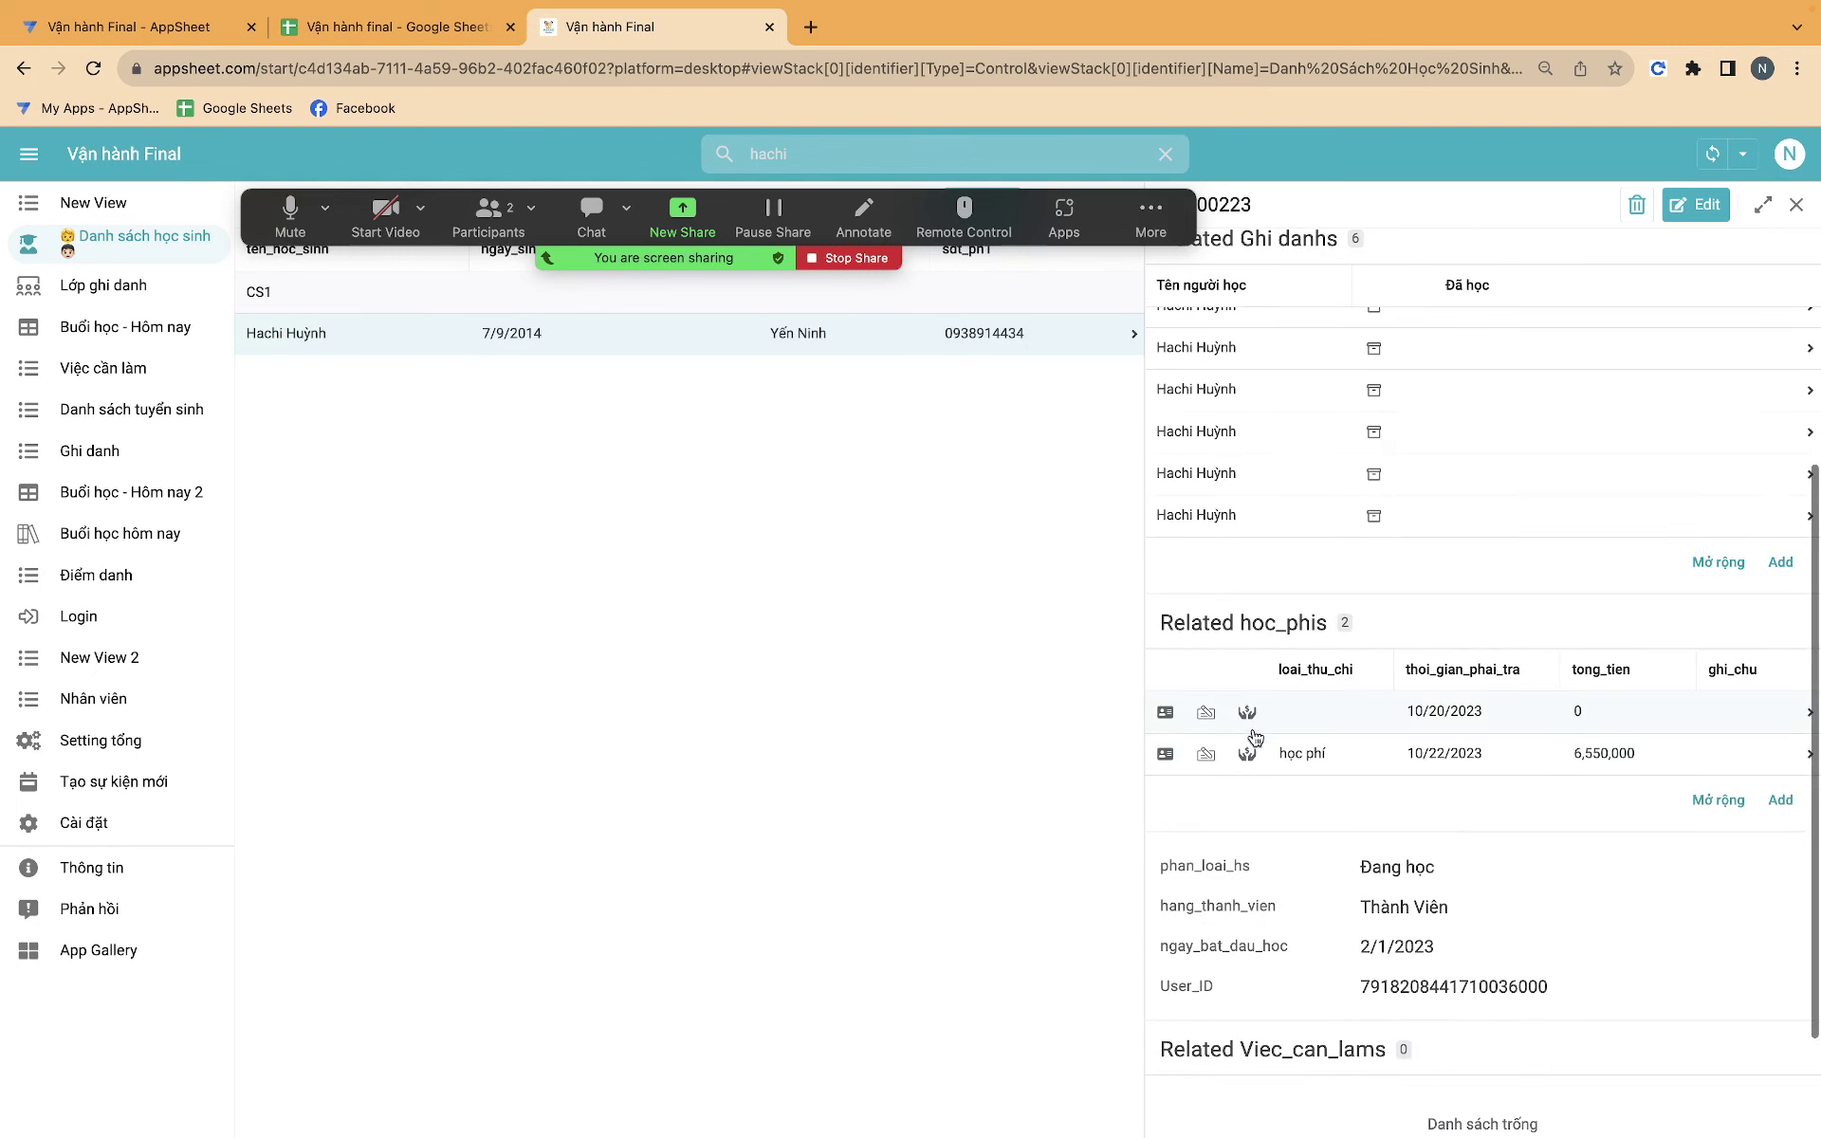
{"action": "left_click", "coordinate": [1375, 721]}
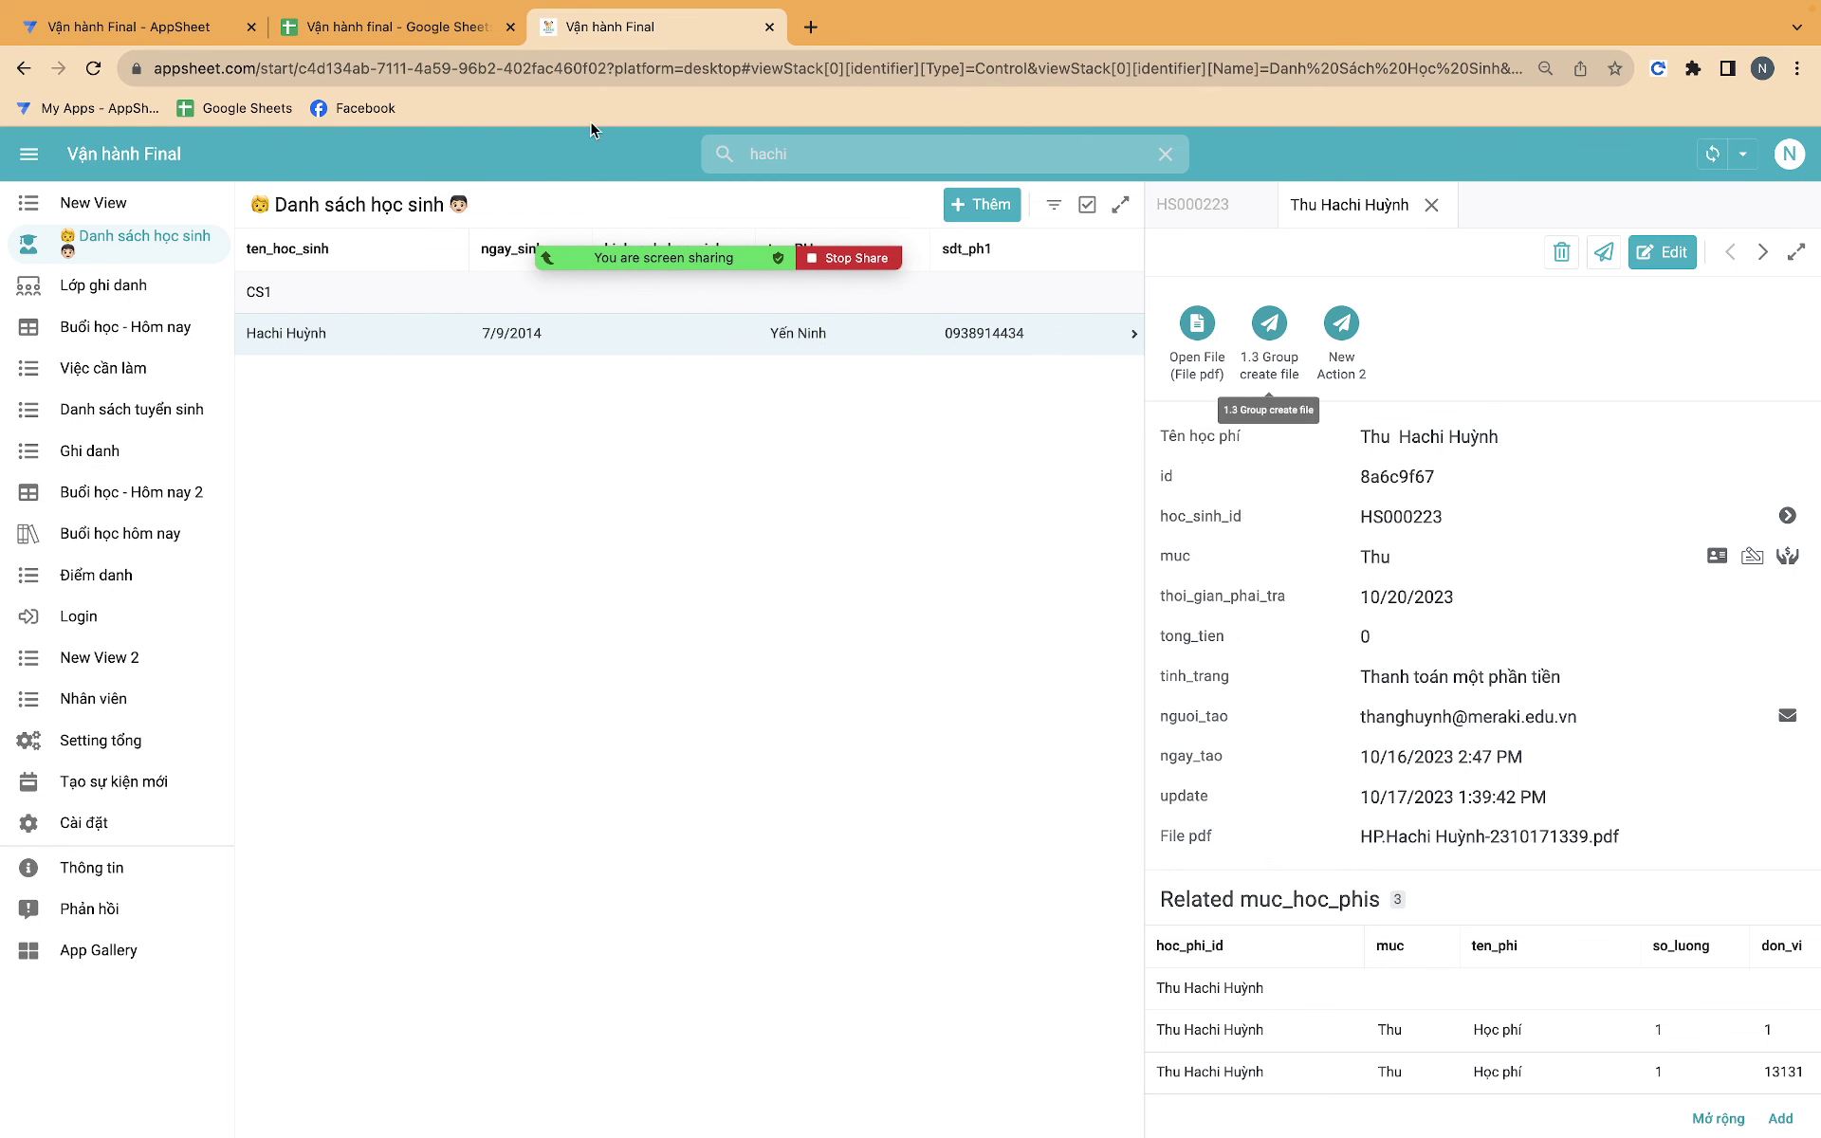
Inspect the 1.3 Group create file action in the editor, then return to the app.
{"action": "left_click", "coordinate": [204, 33]}
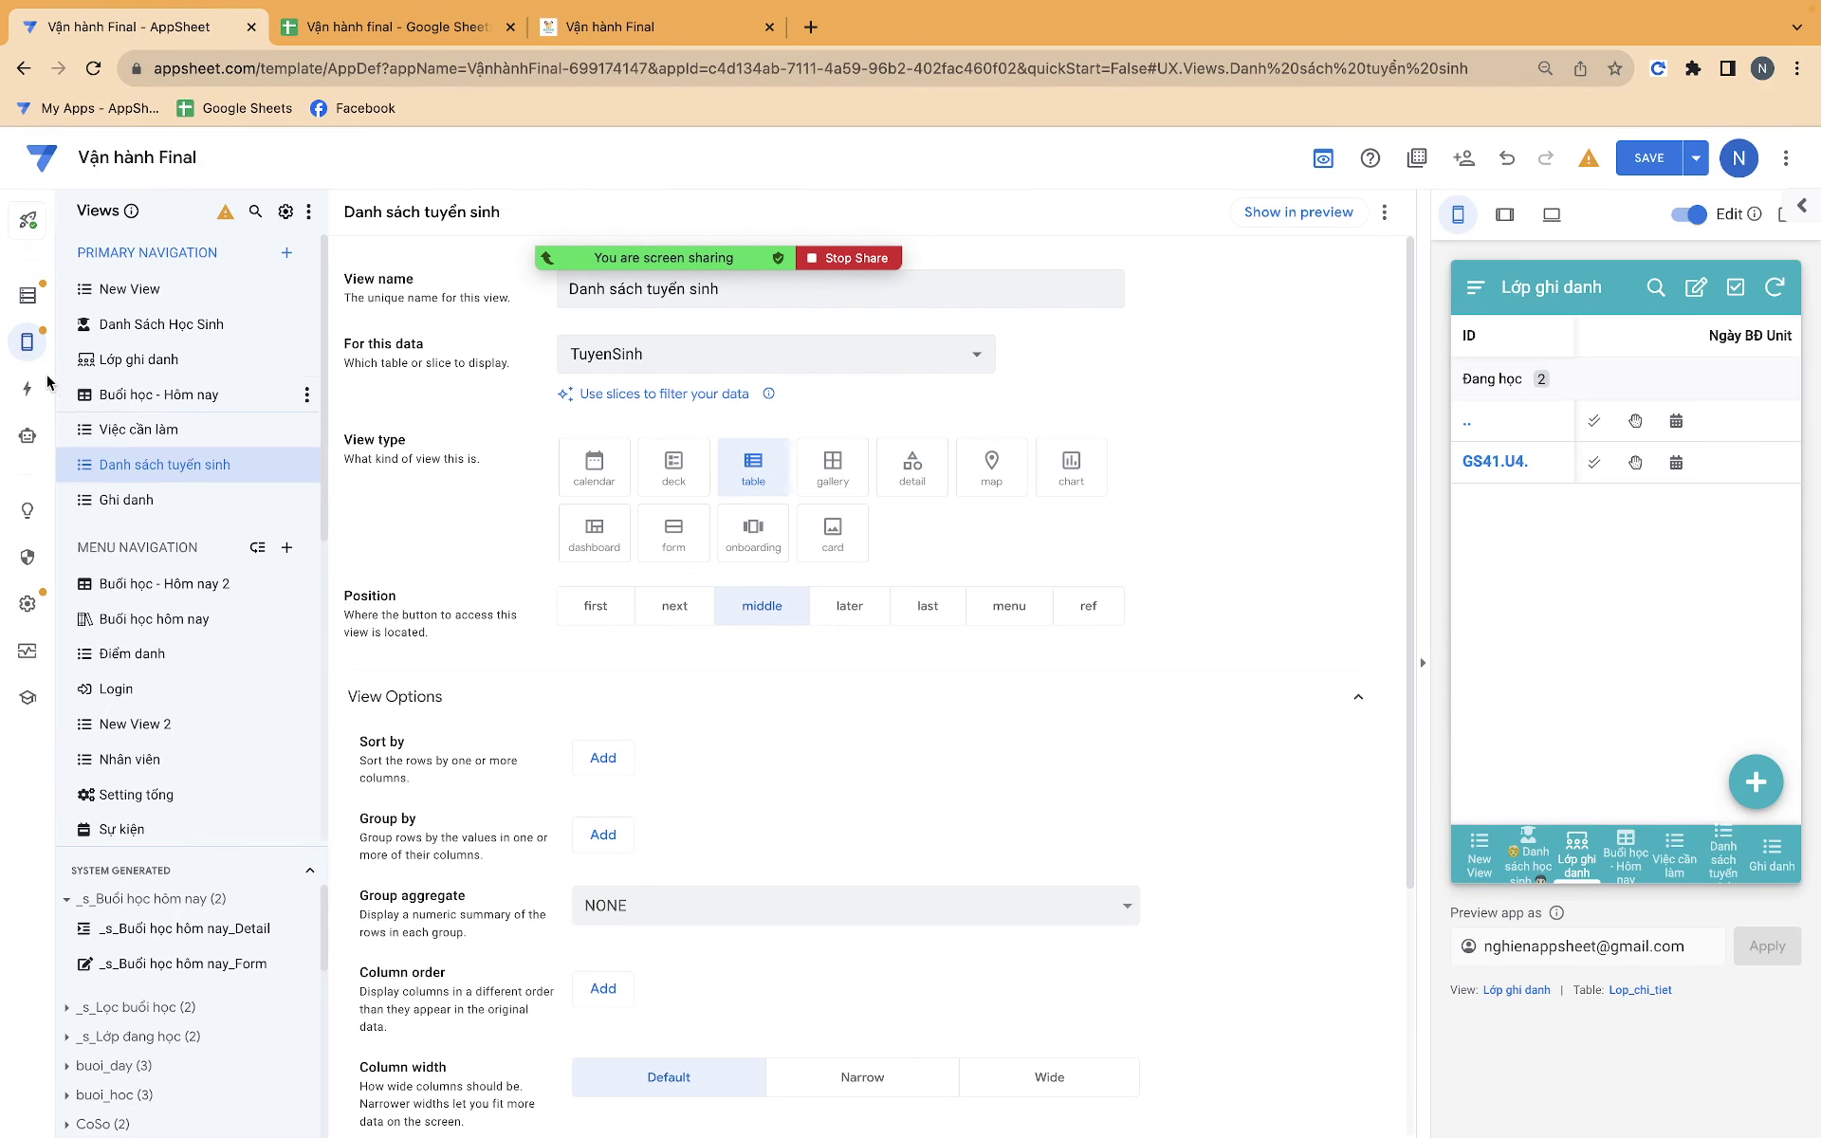
{"action": "left_click", "coordinate": [26, 388]}
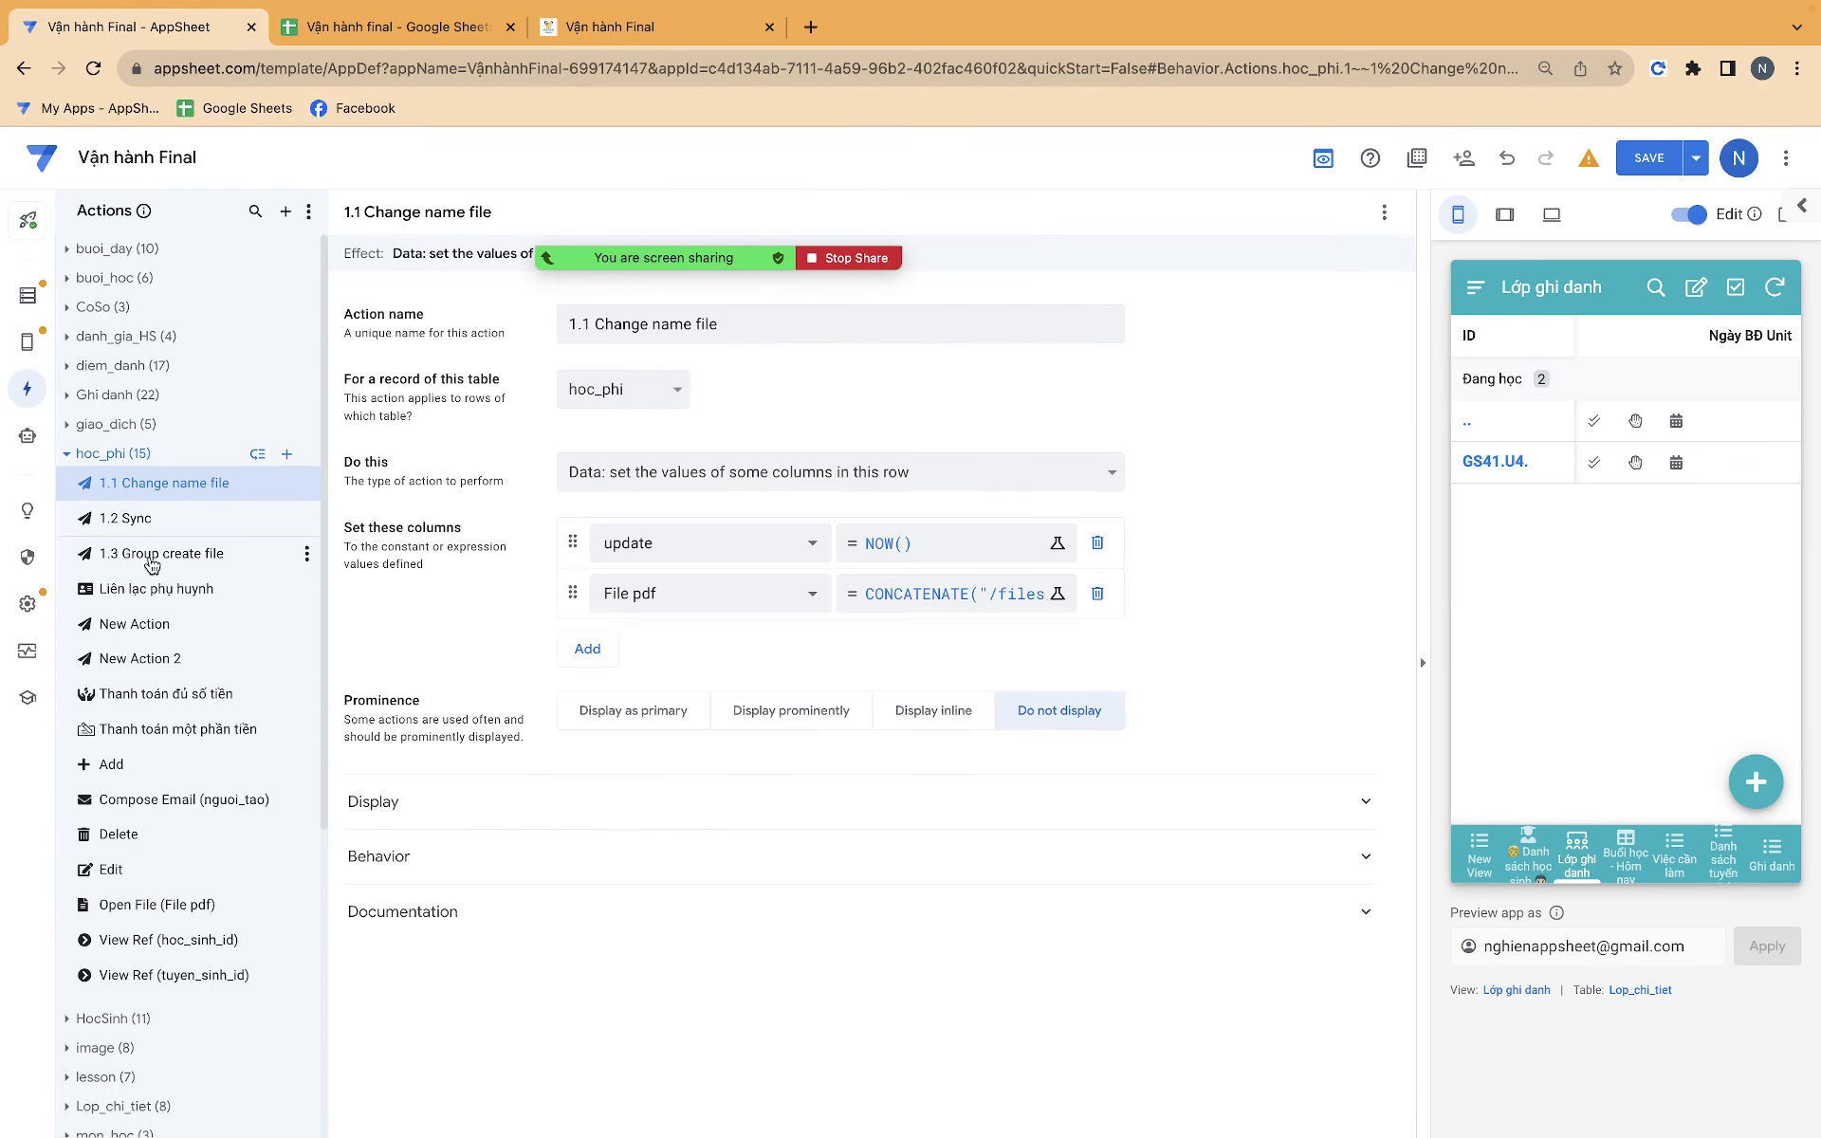
{"action": "left_click", "coordinate": [152, 562]}
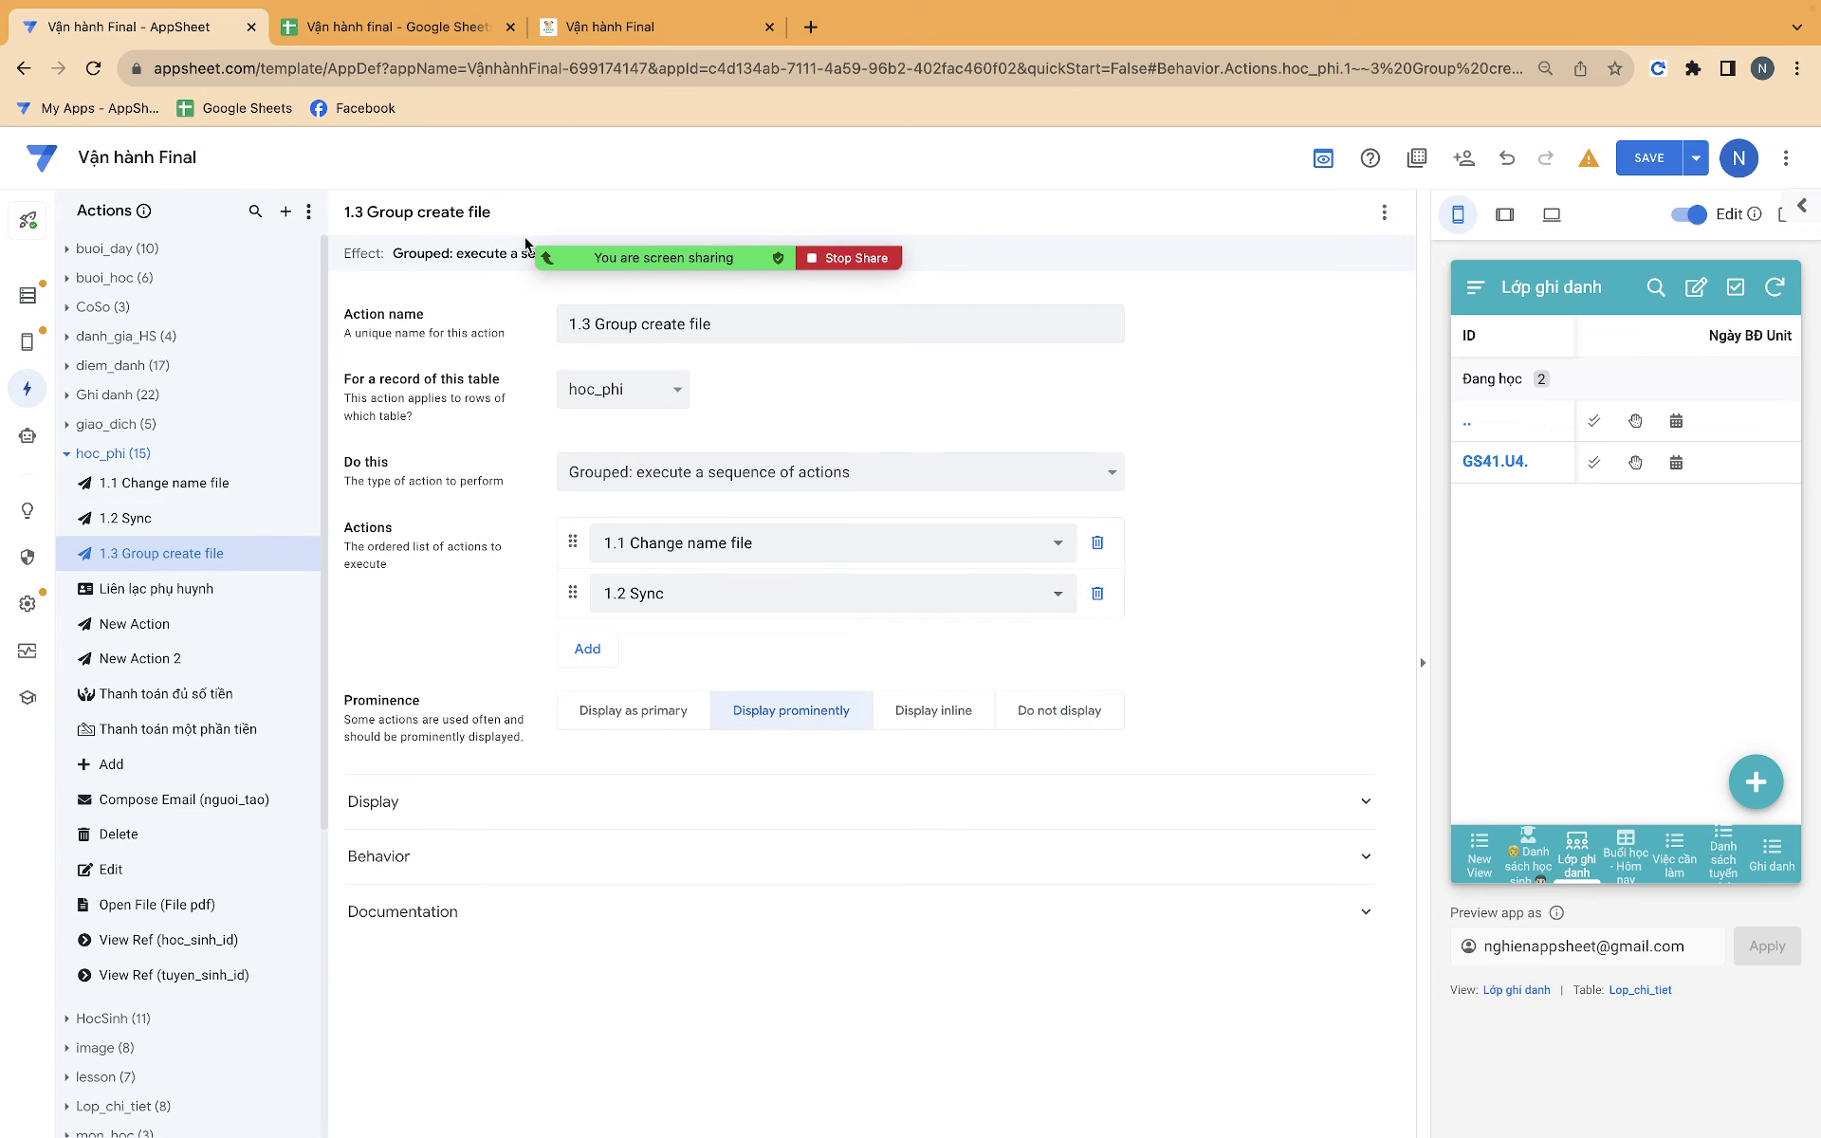
{"action": "left_click", "coordinate": [607, 26]}
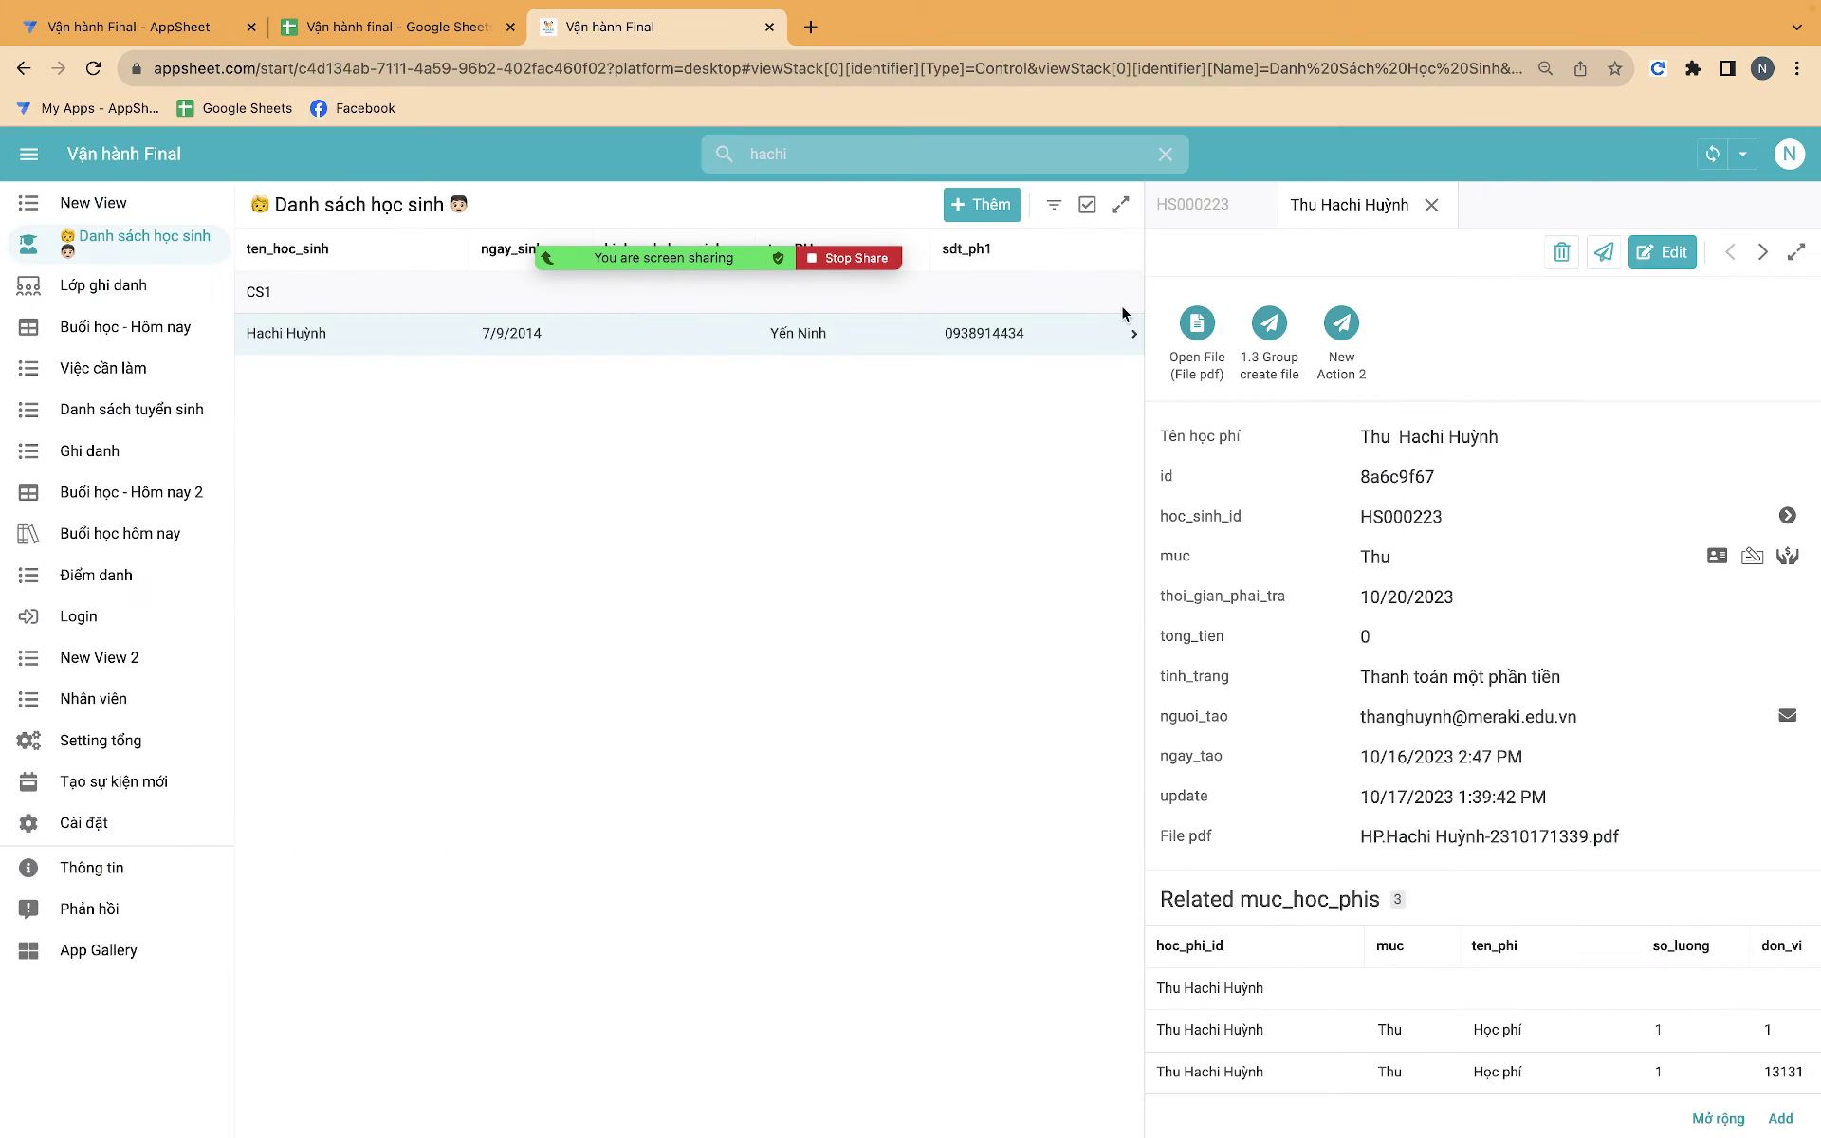
{"action": "left_click", "coordinate": [1271, 326]}
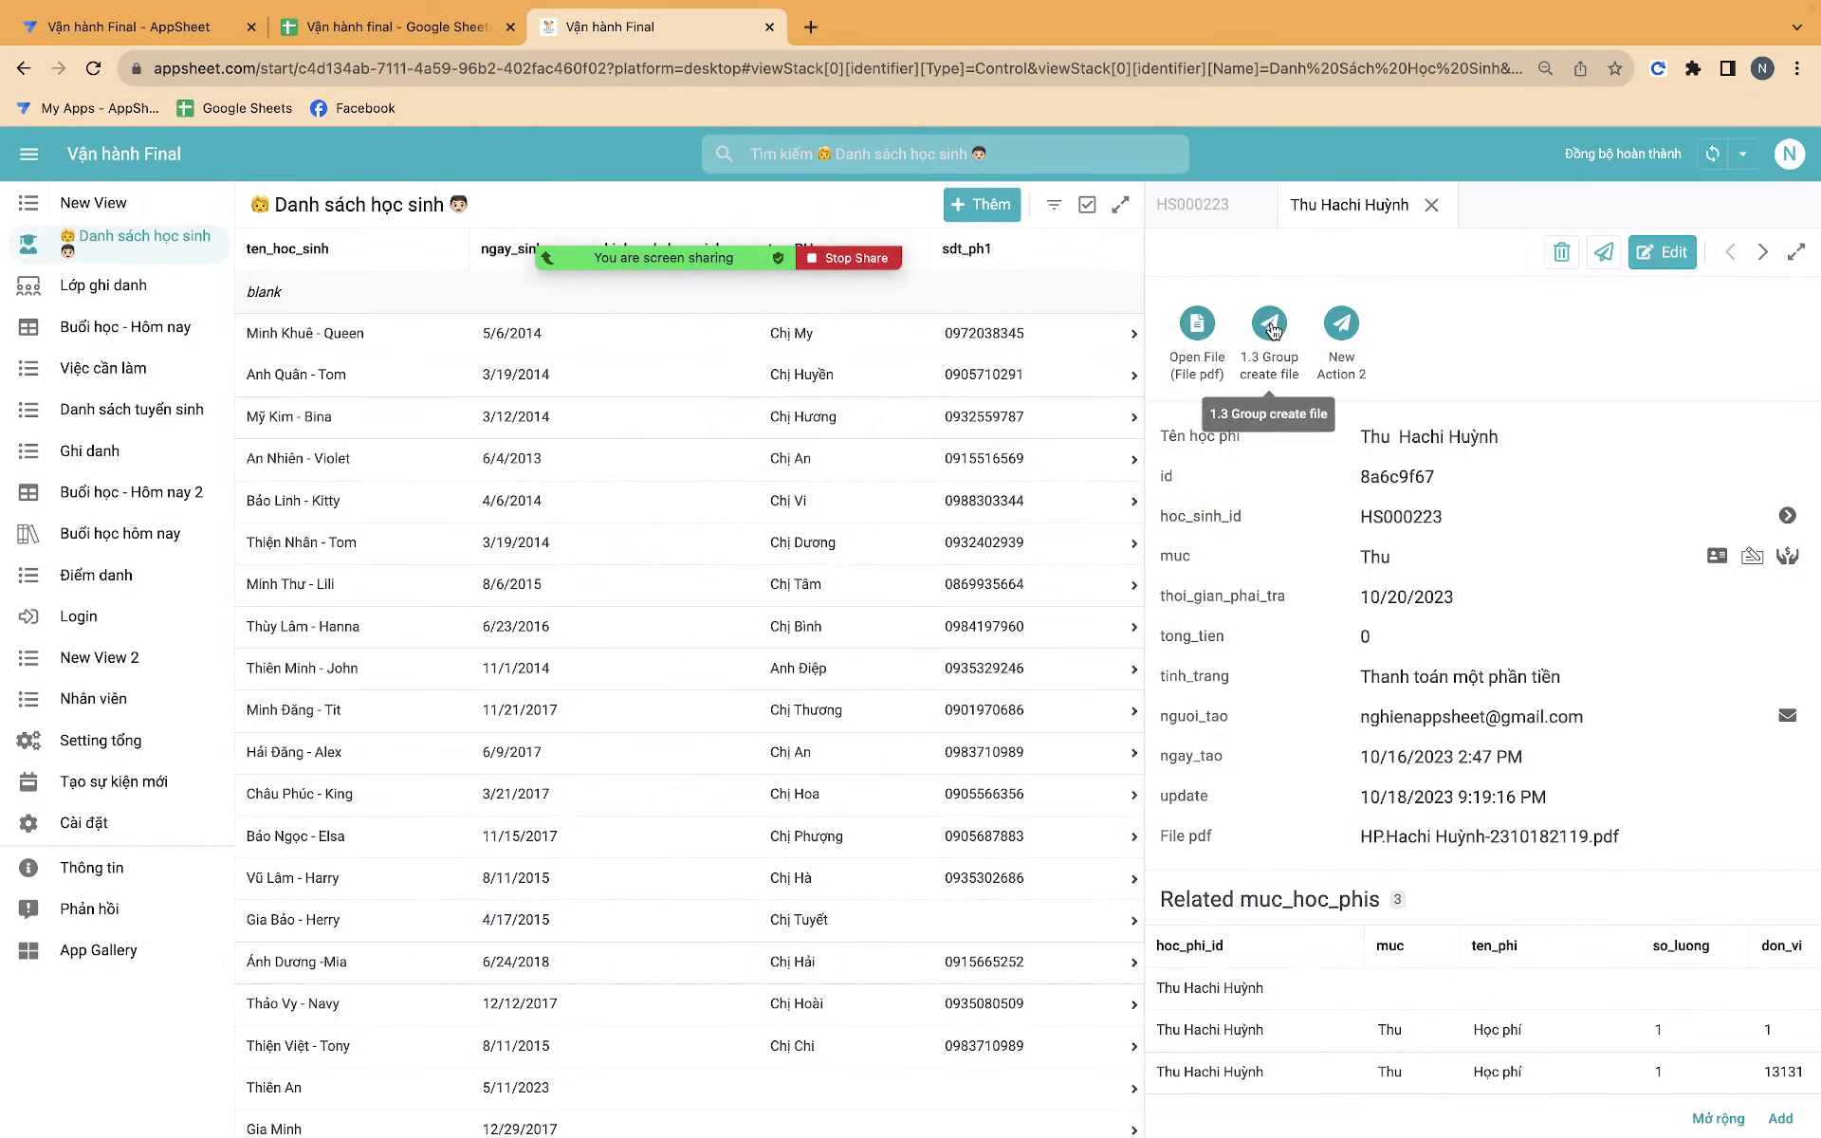
{"action": "left_click", "coordinate": [1198, 327]}
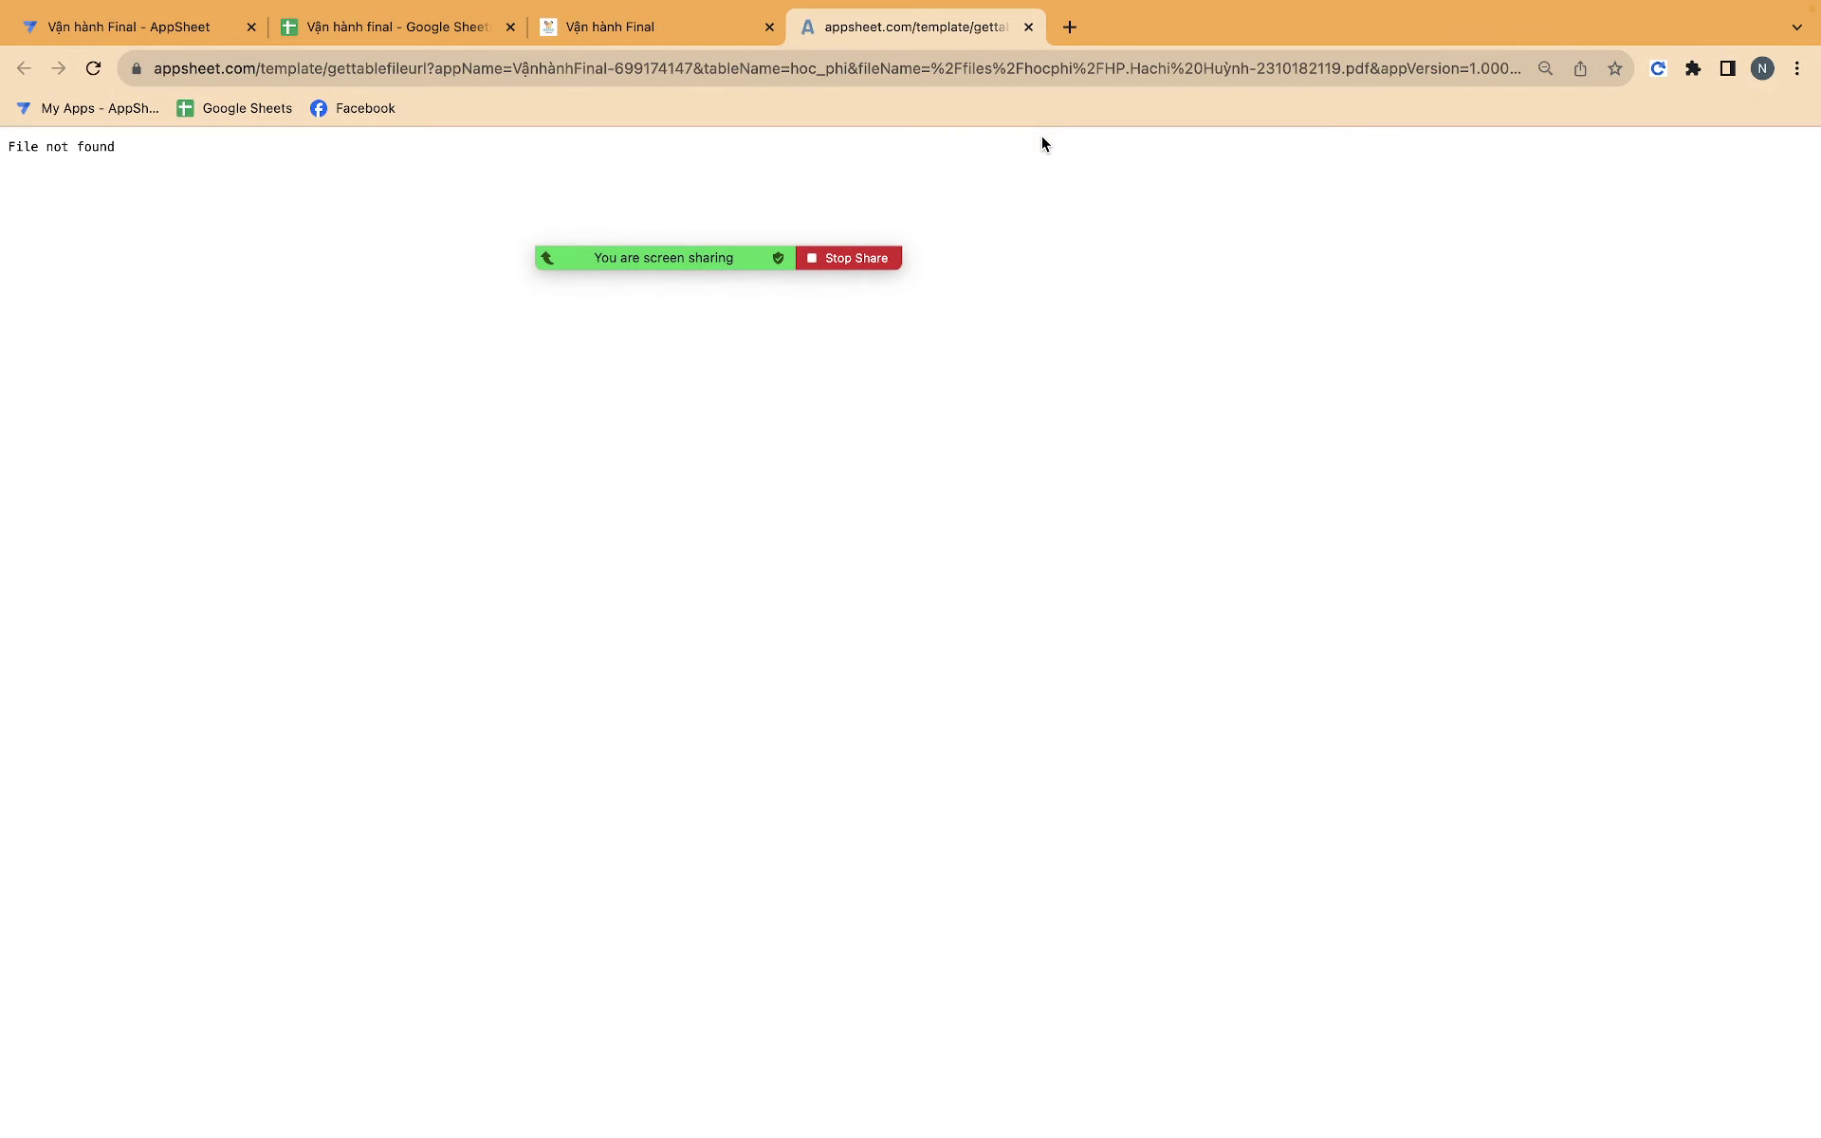
{"action": "left_click", "coordinate": [1028, 27]}
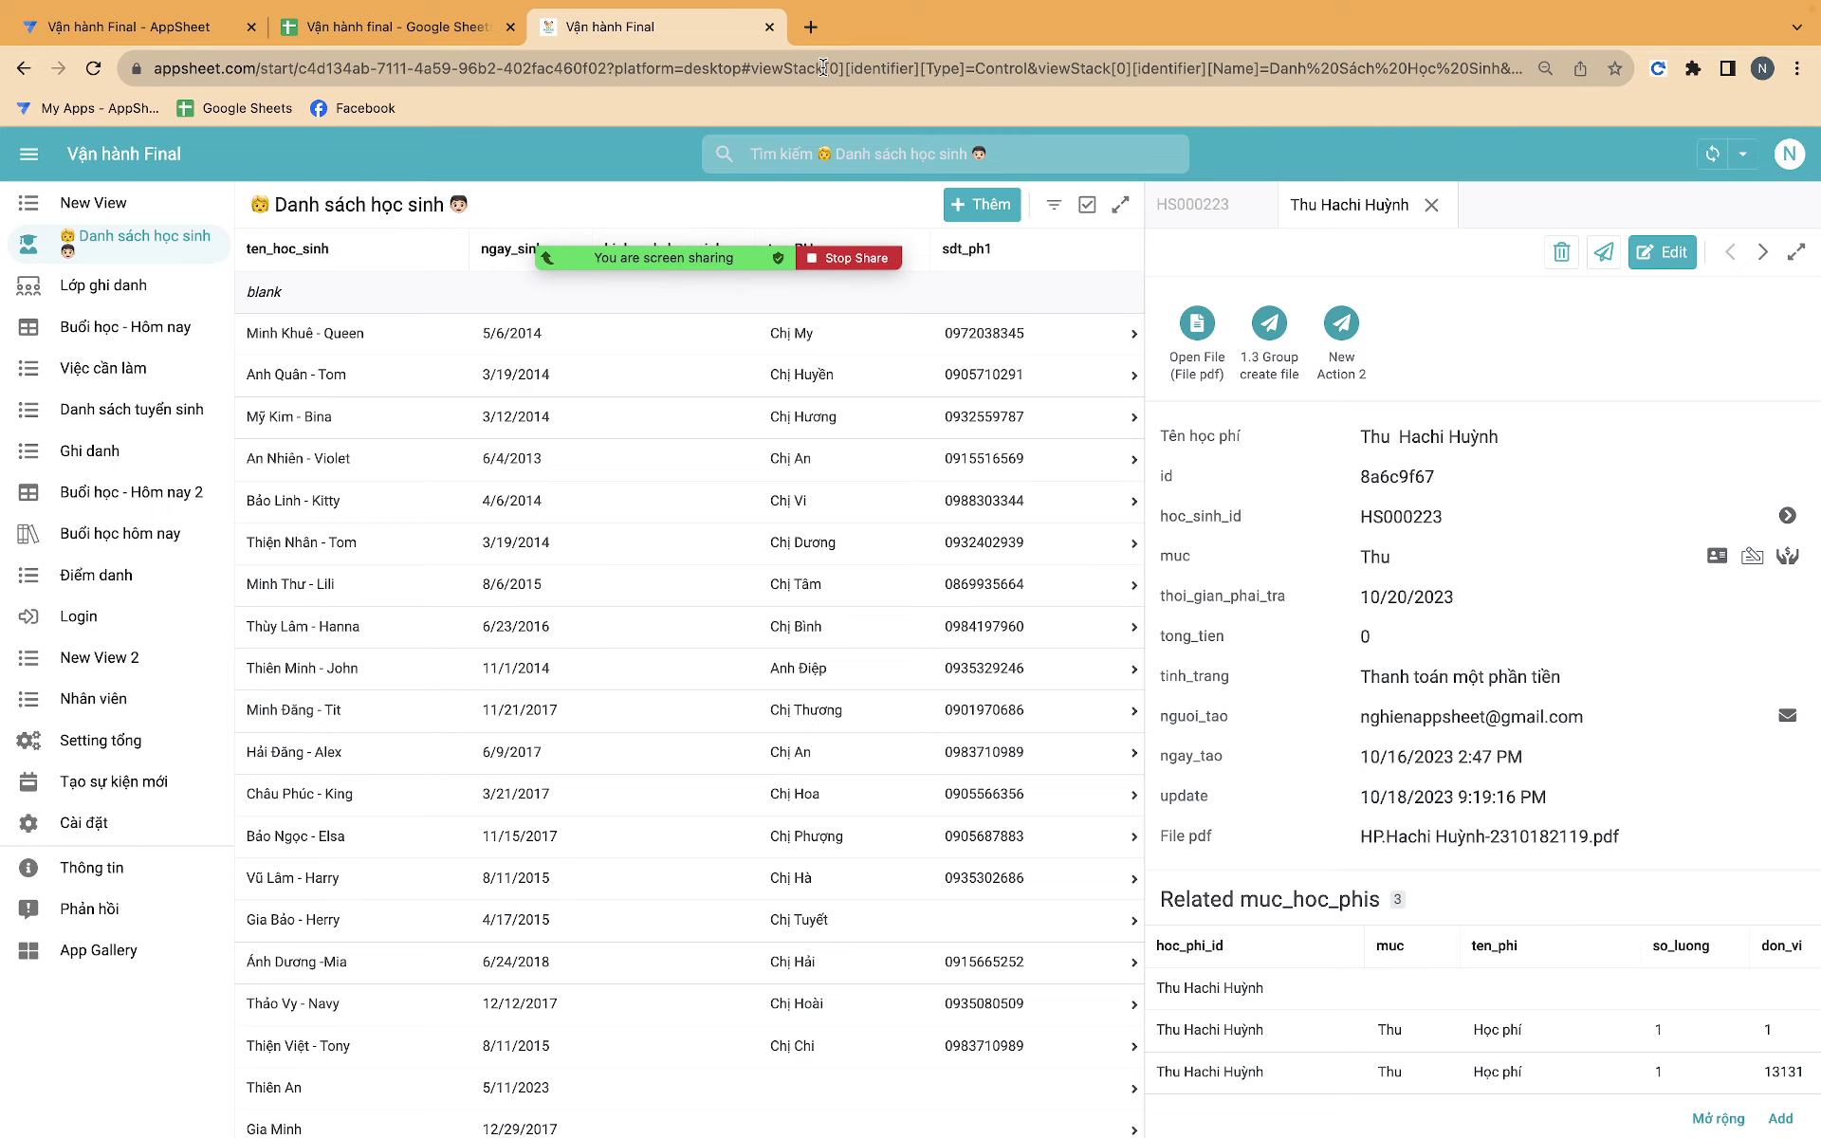
Widen column P on the hoc_phi sheet and open cell P2 to read its full PDF path.
{"action": "left_click", "coordinate": [398, 26]}
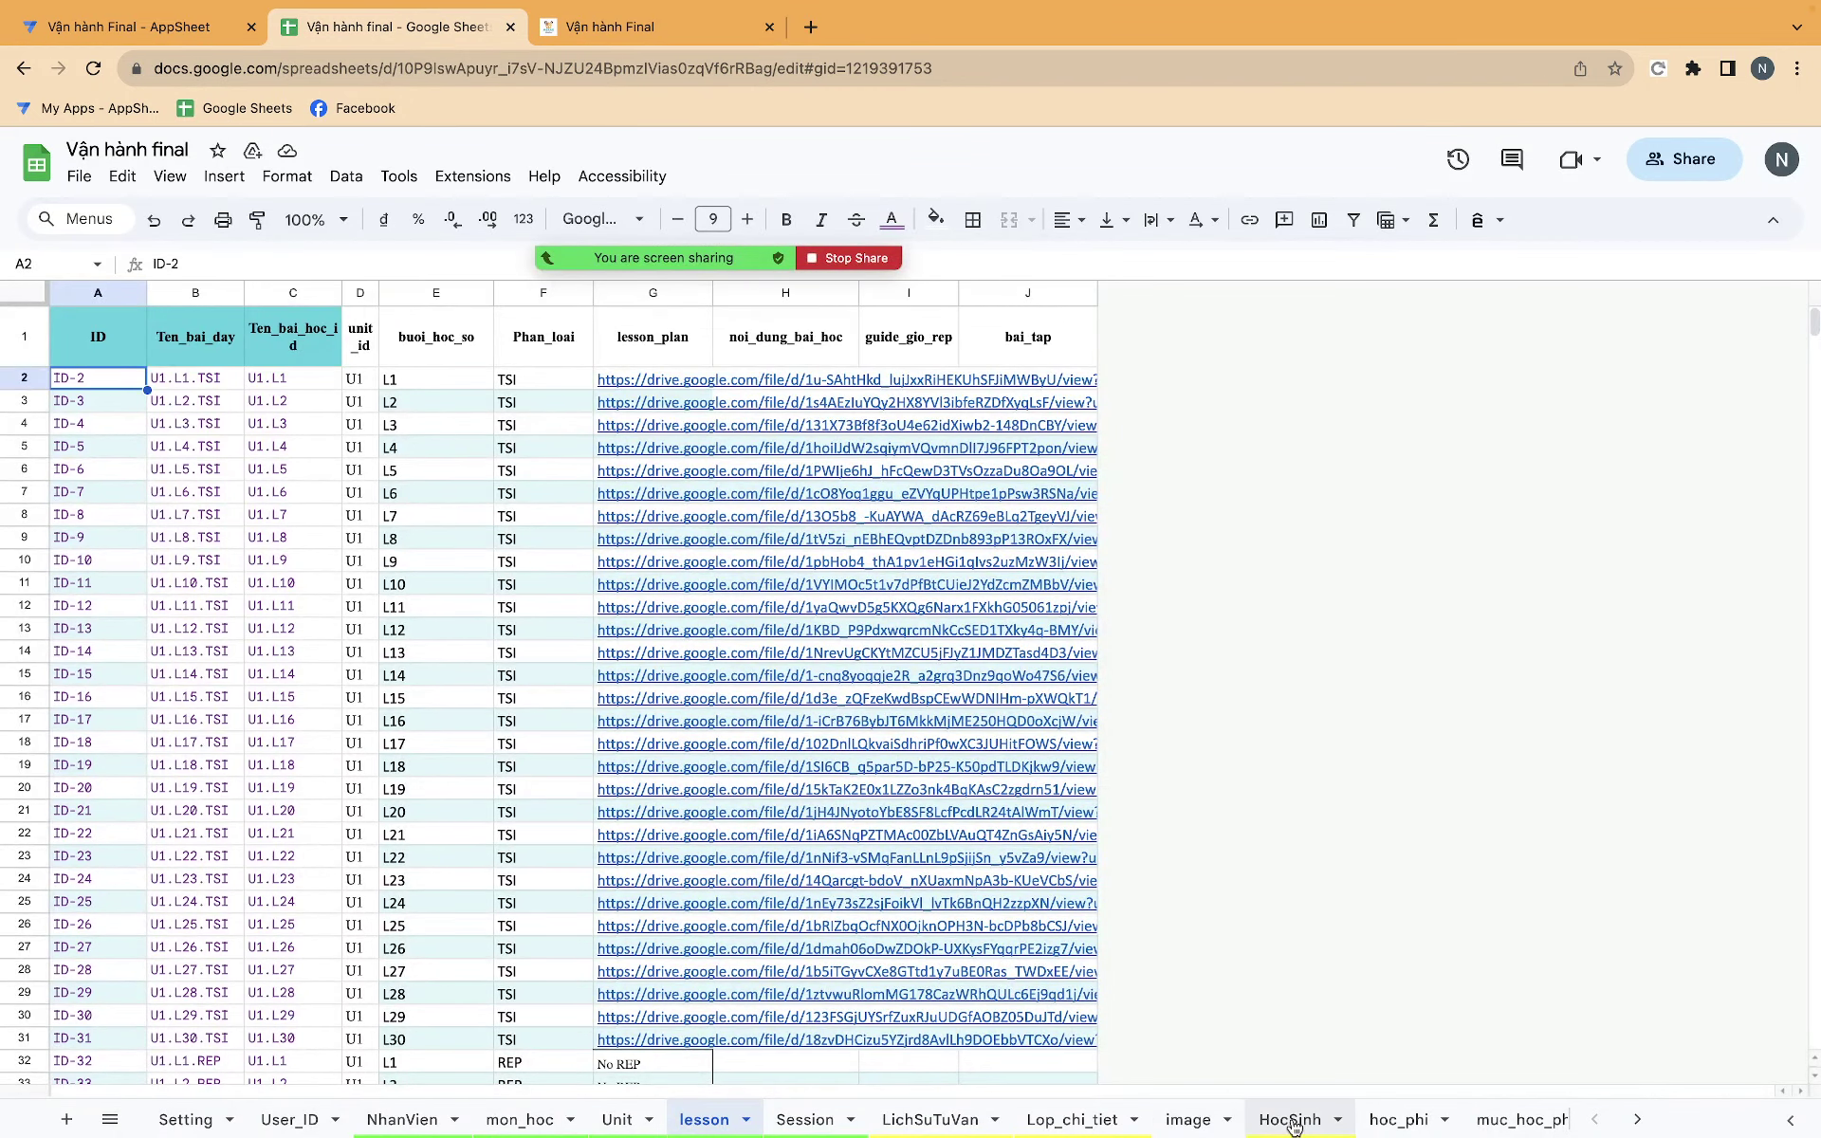
{"action": "left_click", "coordinate": [1398, 1121]}
{"action": "scroll", "coordinate": [1076, 575], "scroll_direction": "right", "scroll_amount": 3}
{"action": "scroll", "coordinate": [1075, 575], "scroll_direction": "right", "scroll_amount": 7}
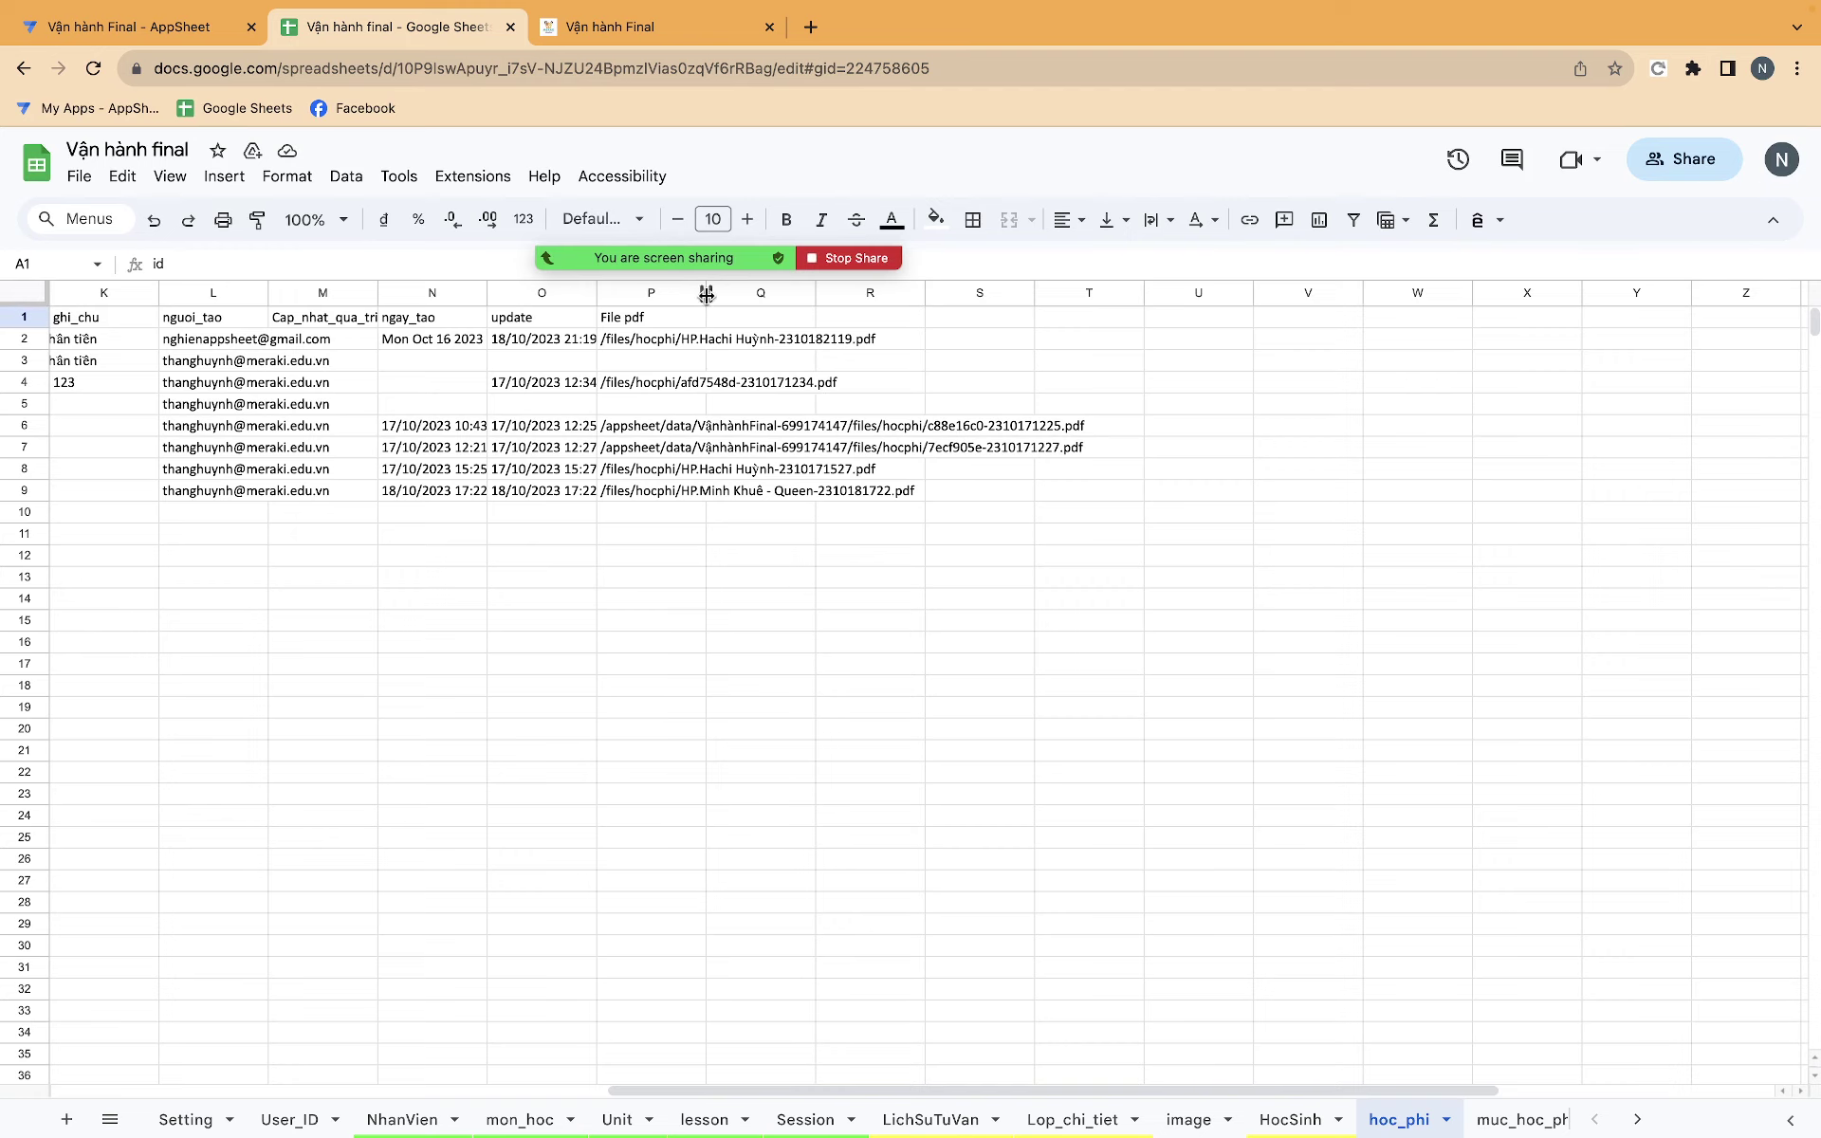
{"action": "mouse_move", "coordinate": [706, 292]}
{"action": "left_mouse_down"}
{"action": "mouse_move", "coordinate": [948, 316]}
{"action": "mouse_move", "coordinate": [1170, 375]}
{"action": "left_mouse_up"}
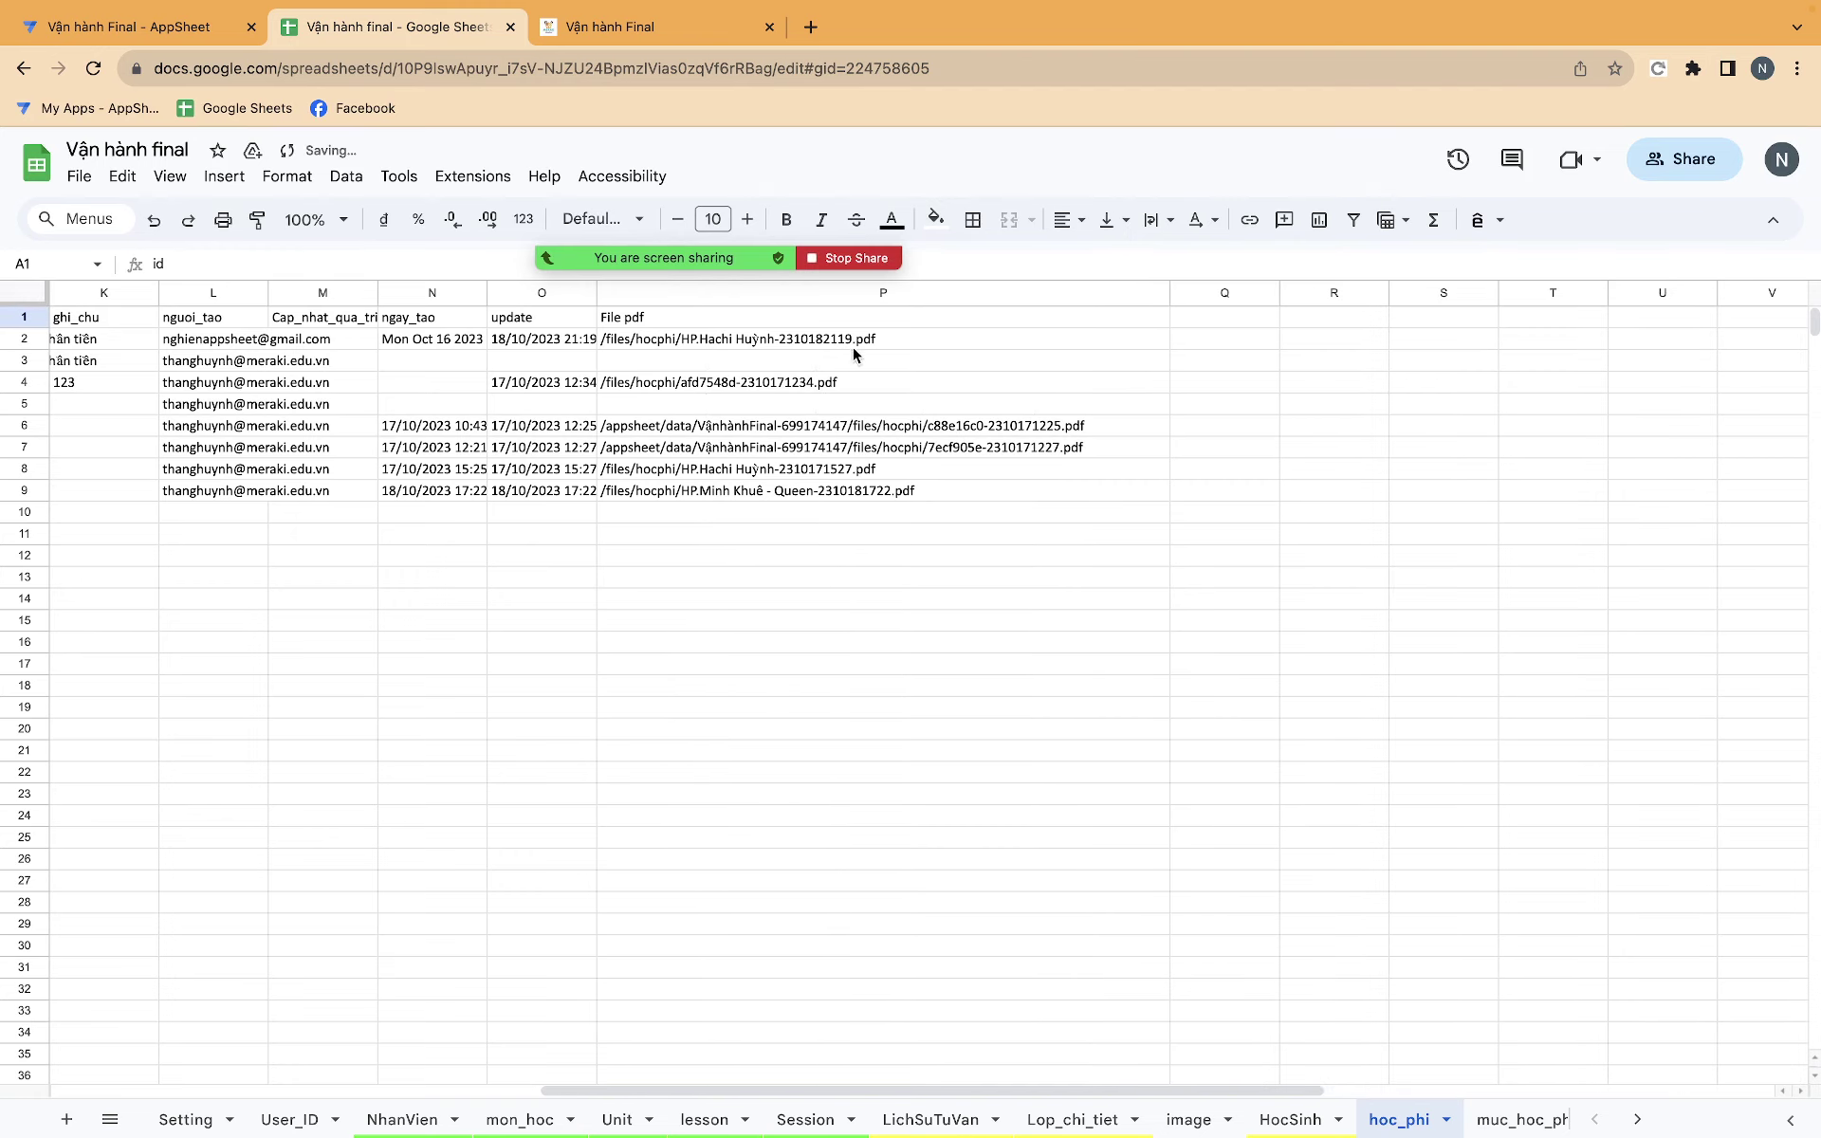
{"action": "left_click", "coordinate": [825, 349]}
{"action": "double_click", "coordinate": [824, 347]}
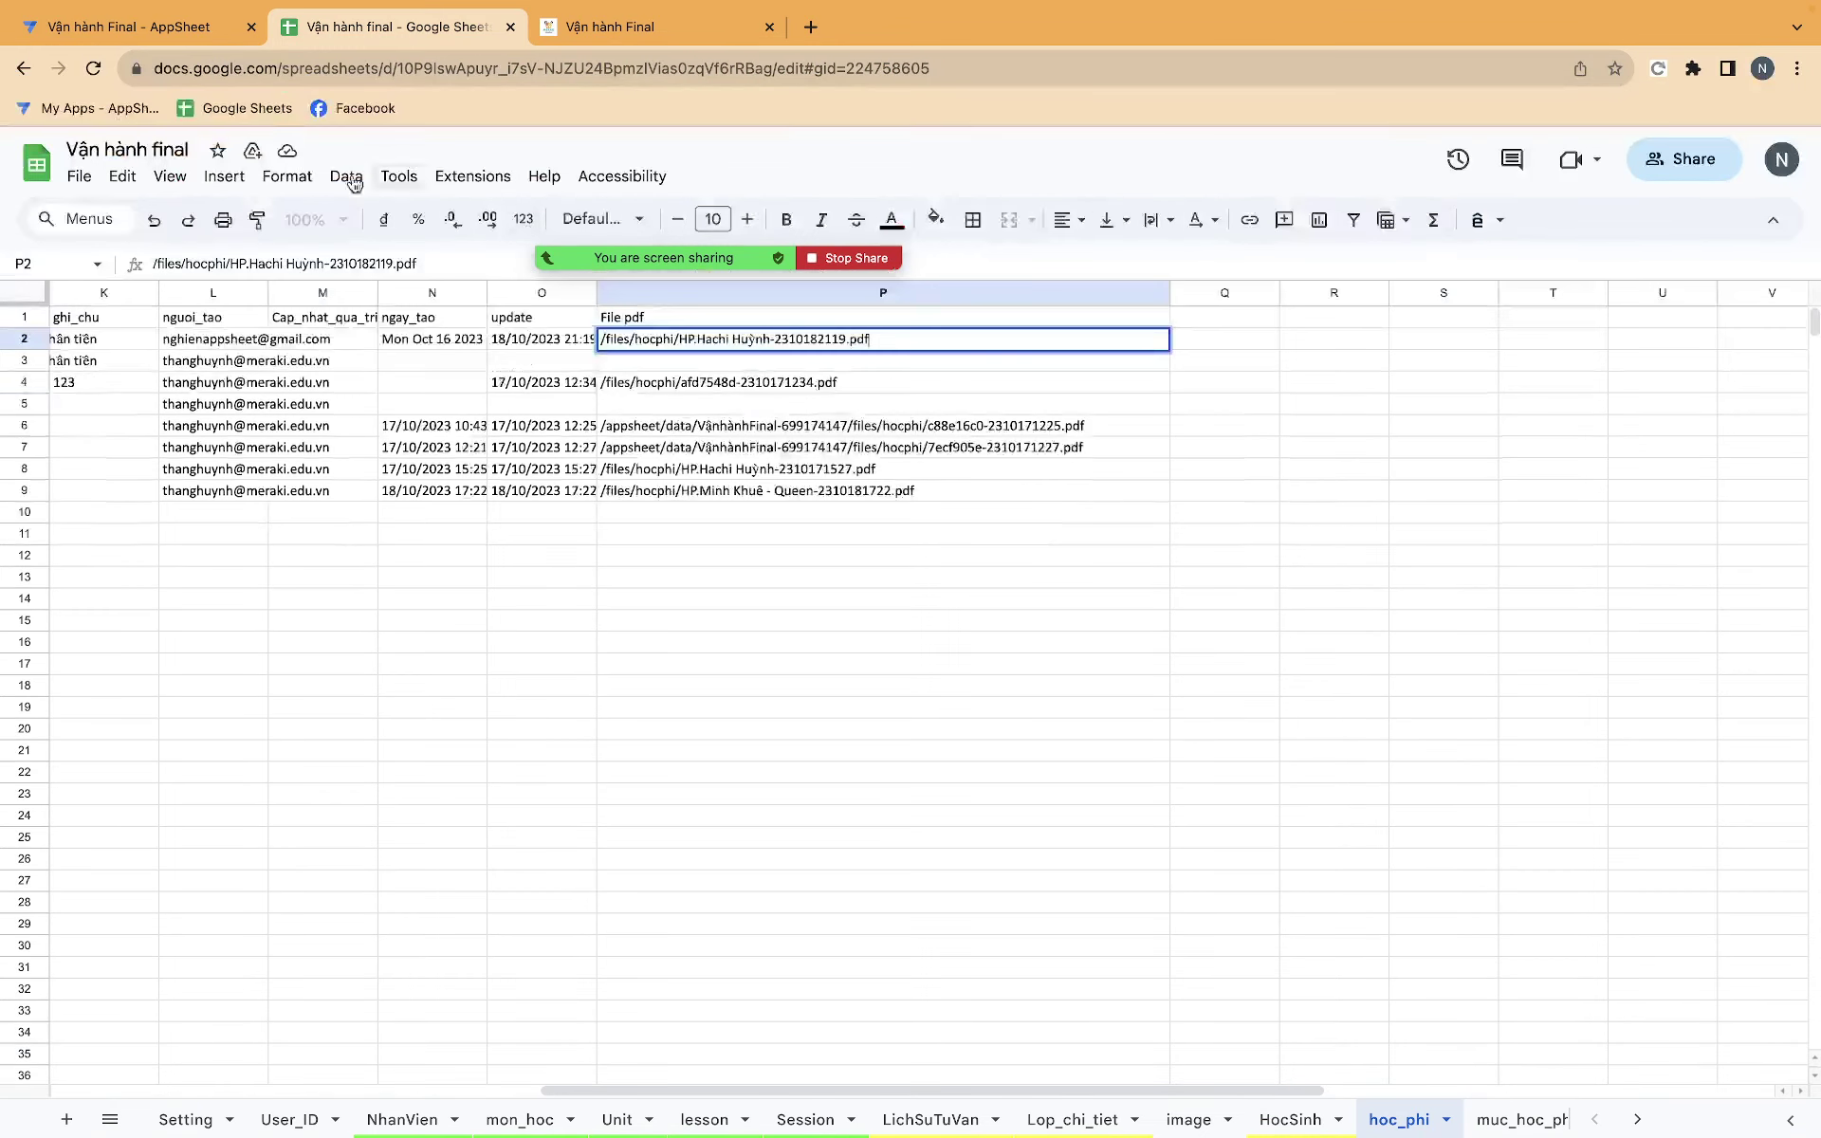
Open New Bot 15's create-file step under hoc_phi and edit its File Name Prefix expression.
{"action": "left_click", "coordinate": [185, 28]}
{"action": "mouse_move", "coordinate": [27, 436]}
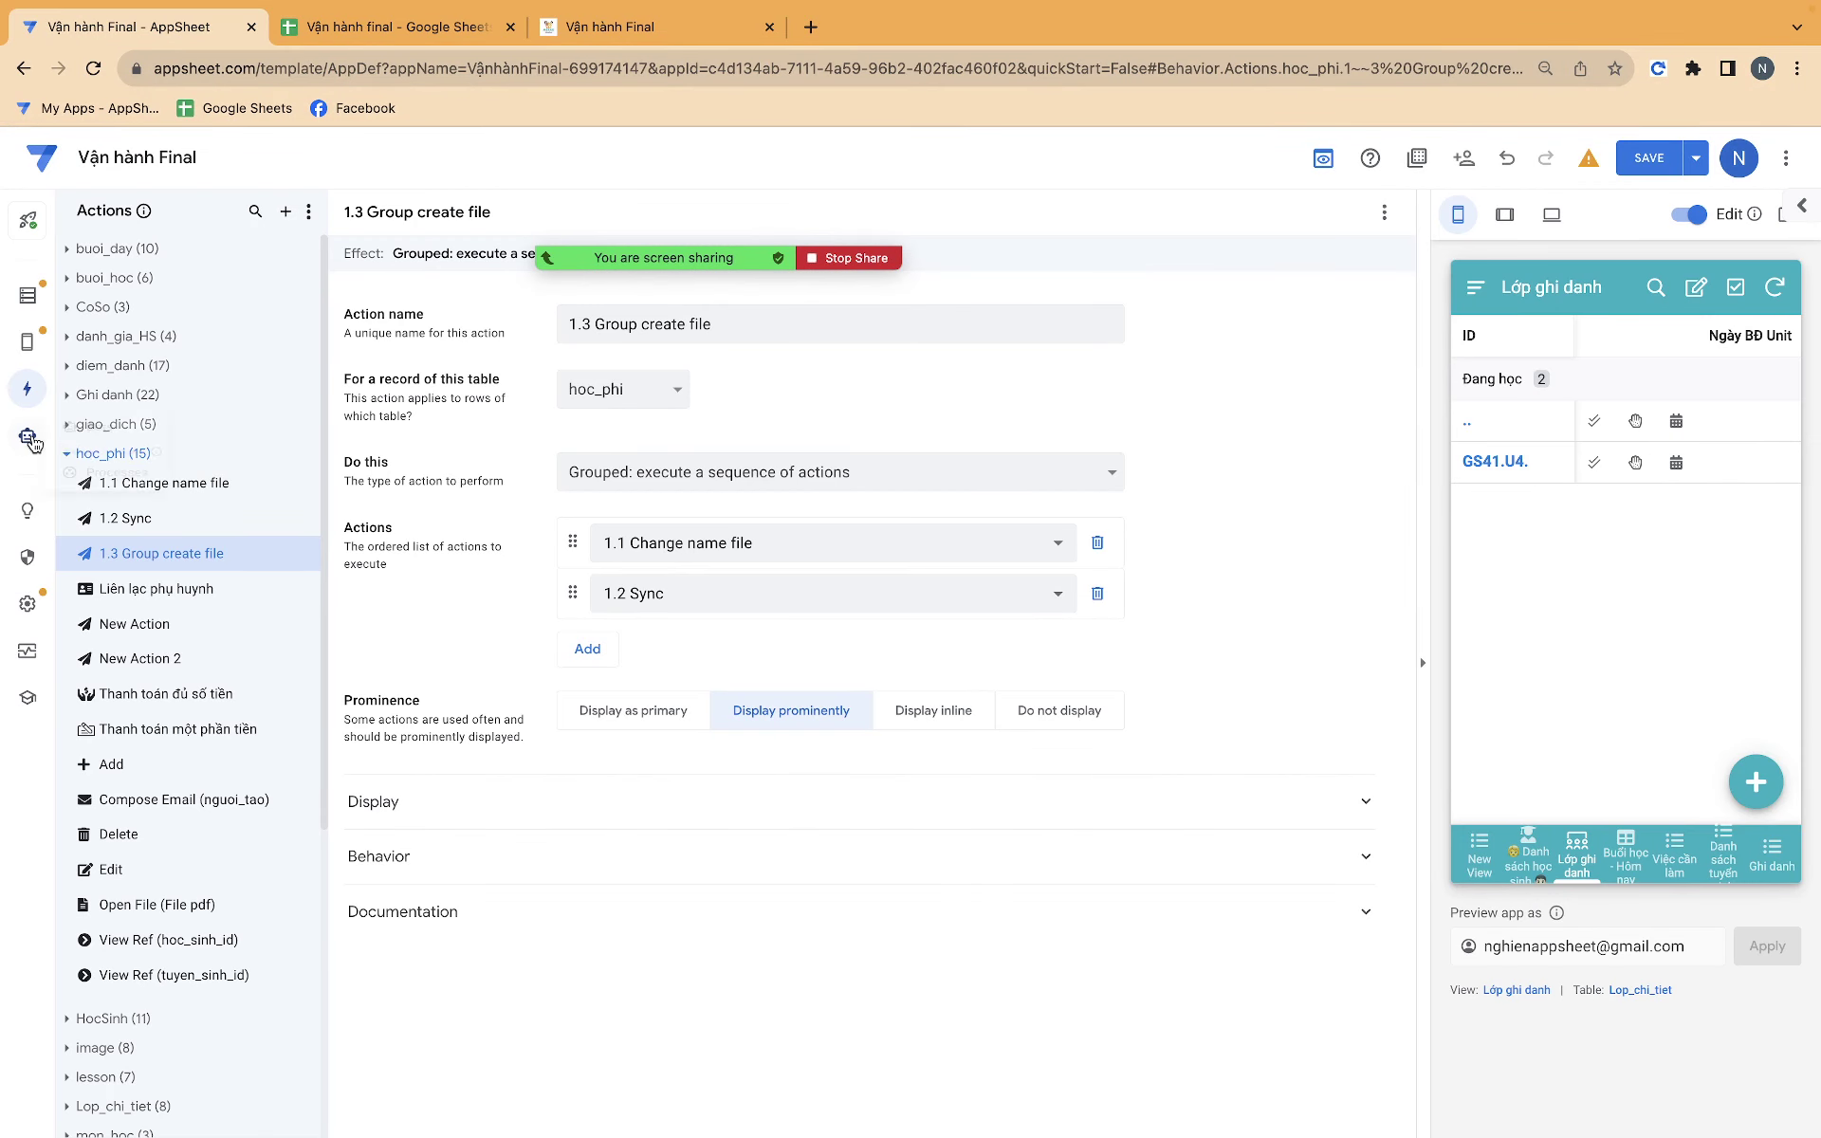
{"action": "left_click", "coordinate": [104, 430]}
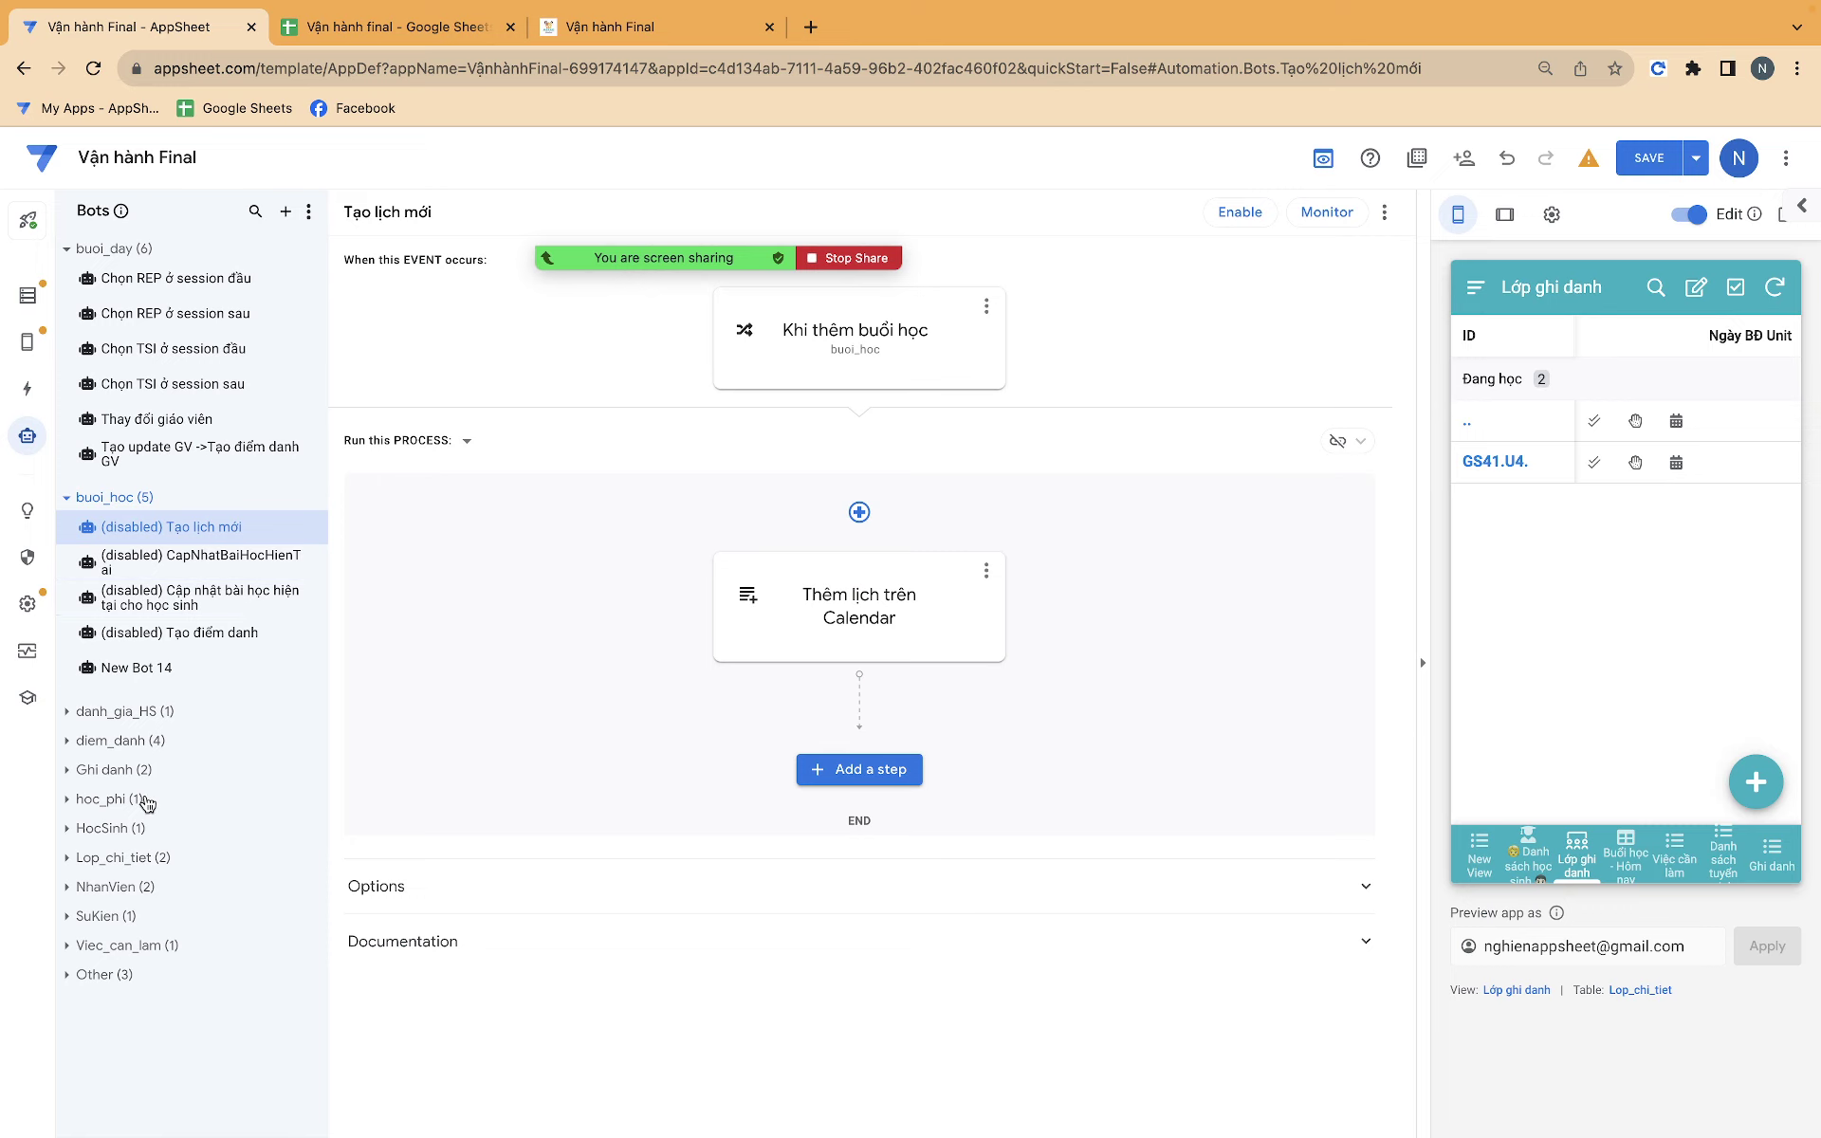
{"action": "left_click", "coordinate": [142, 801]}
{"action": "left_click", "coordinate": [147, 828]}
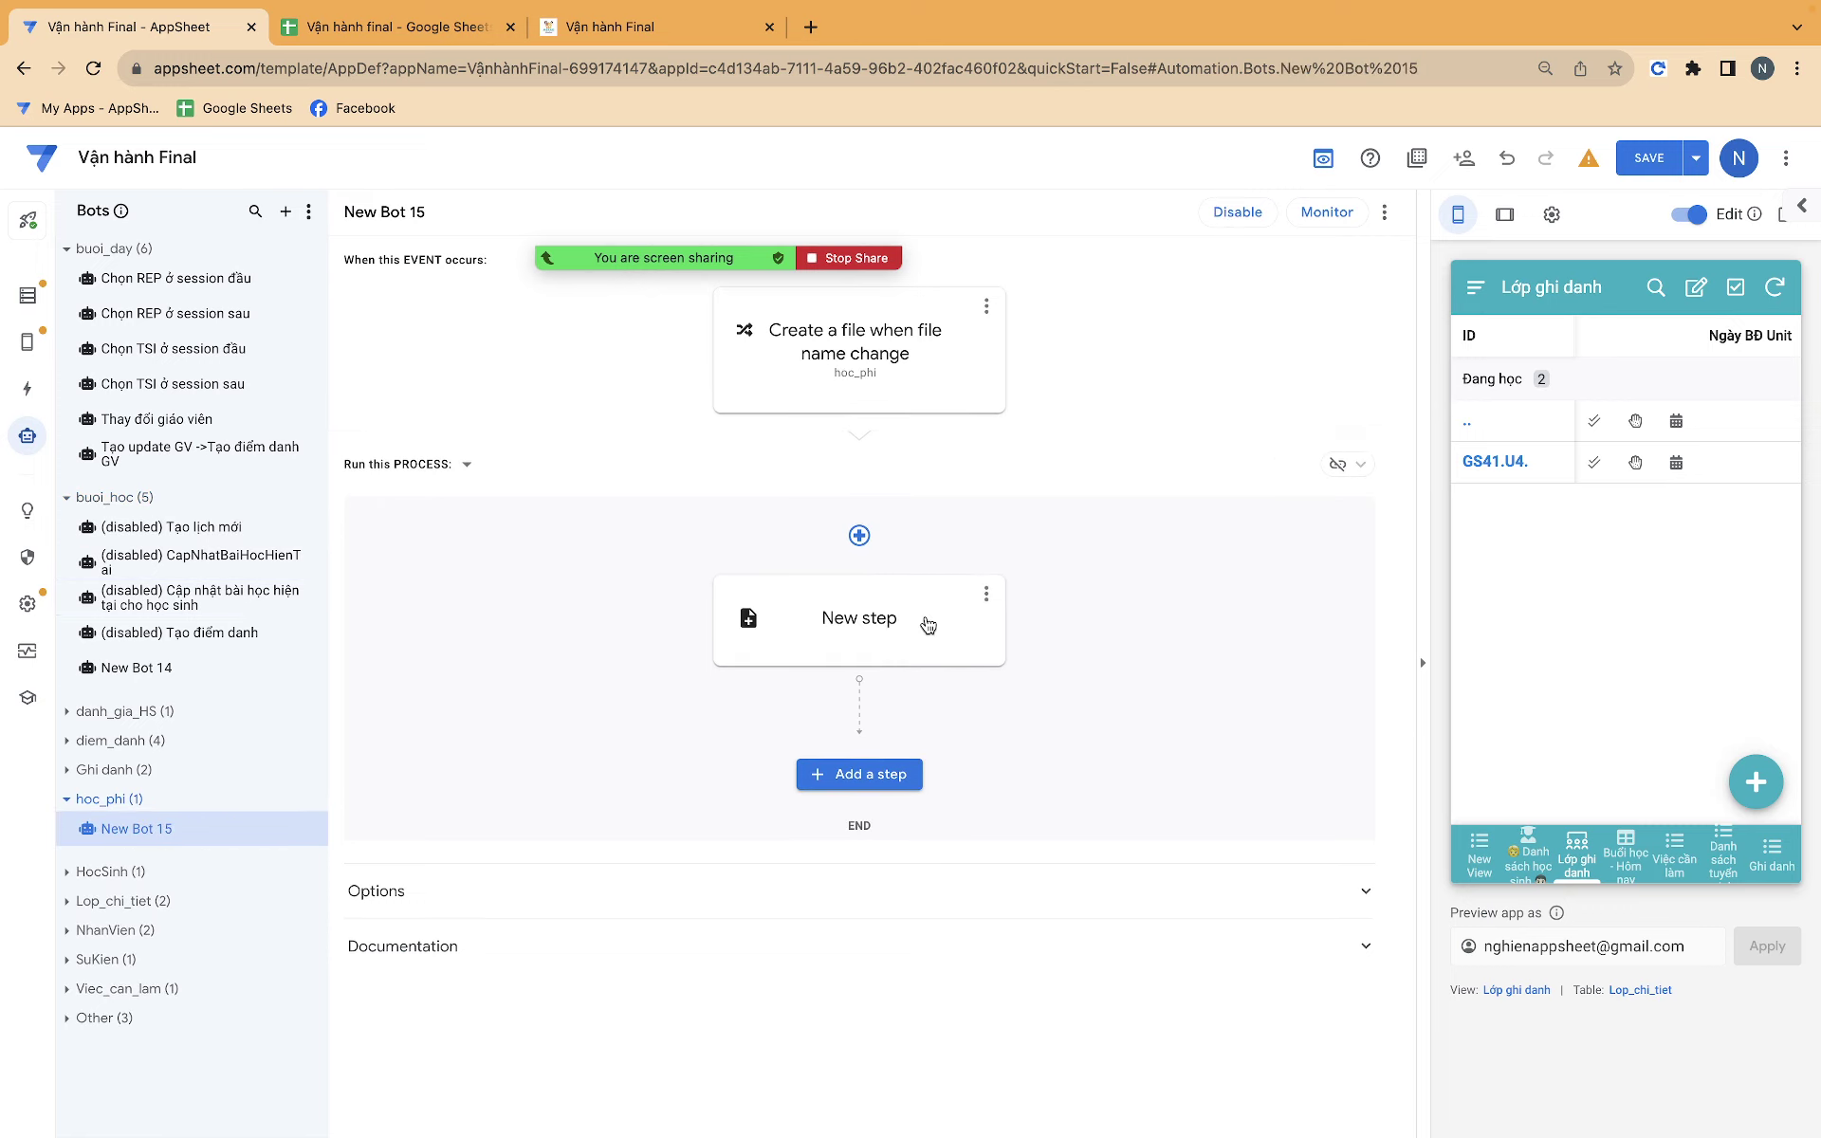
{"action": "left_click", "coordinate": [926, 622]}
{"action": "scroll", "coordinate": [1605, 756], "scroll_direction": "down", "scroll_amount": 2}
{"action": "scroll", "coordinate": [1605, 756], "scroll_direction": "down", "scroll_amount": 2}
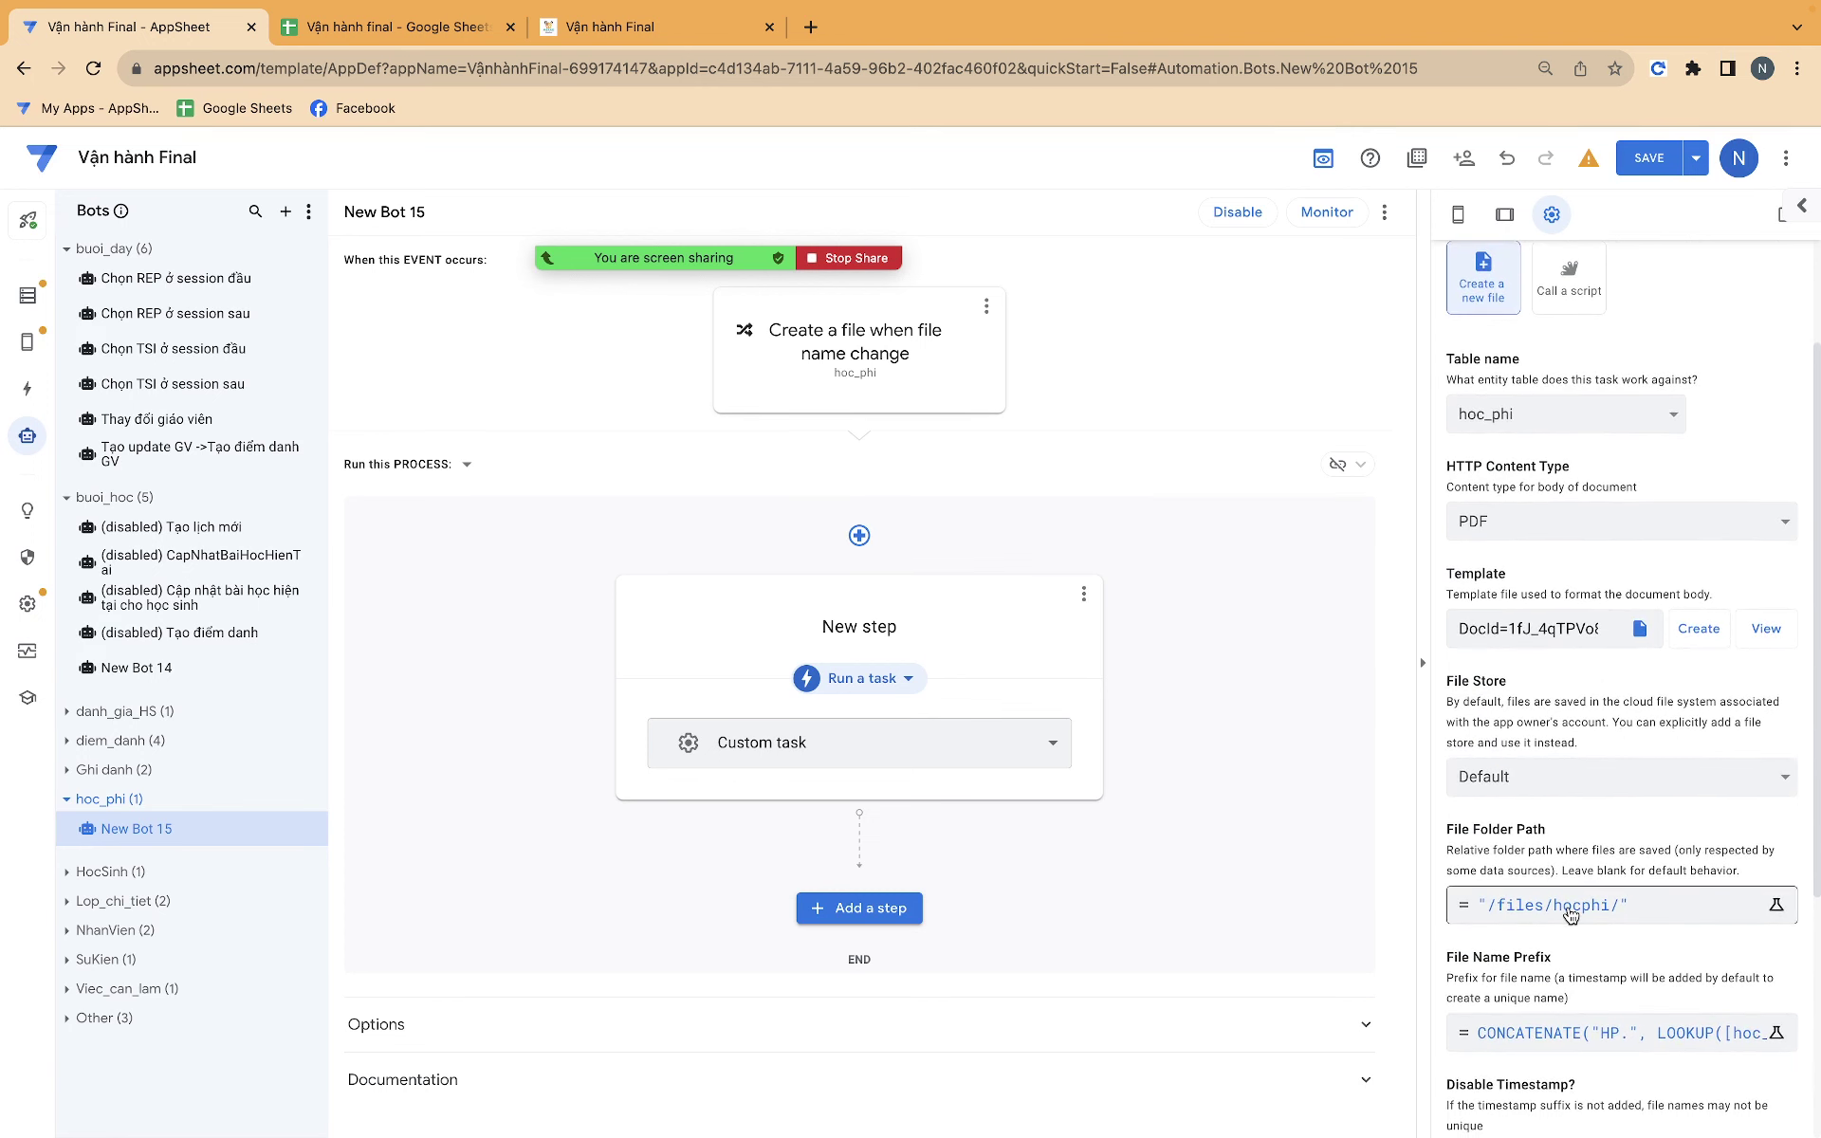
{"action": "scroll", "coordinate": [1569, 913], "scroll_direction": "down", "scroll_amount": 3}
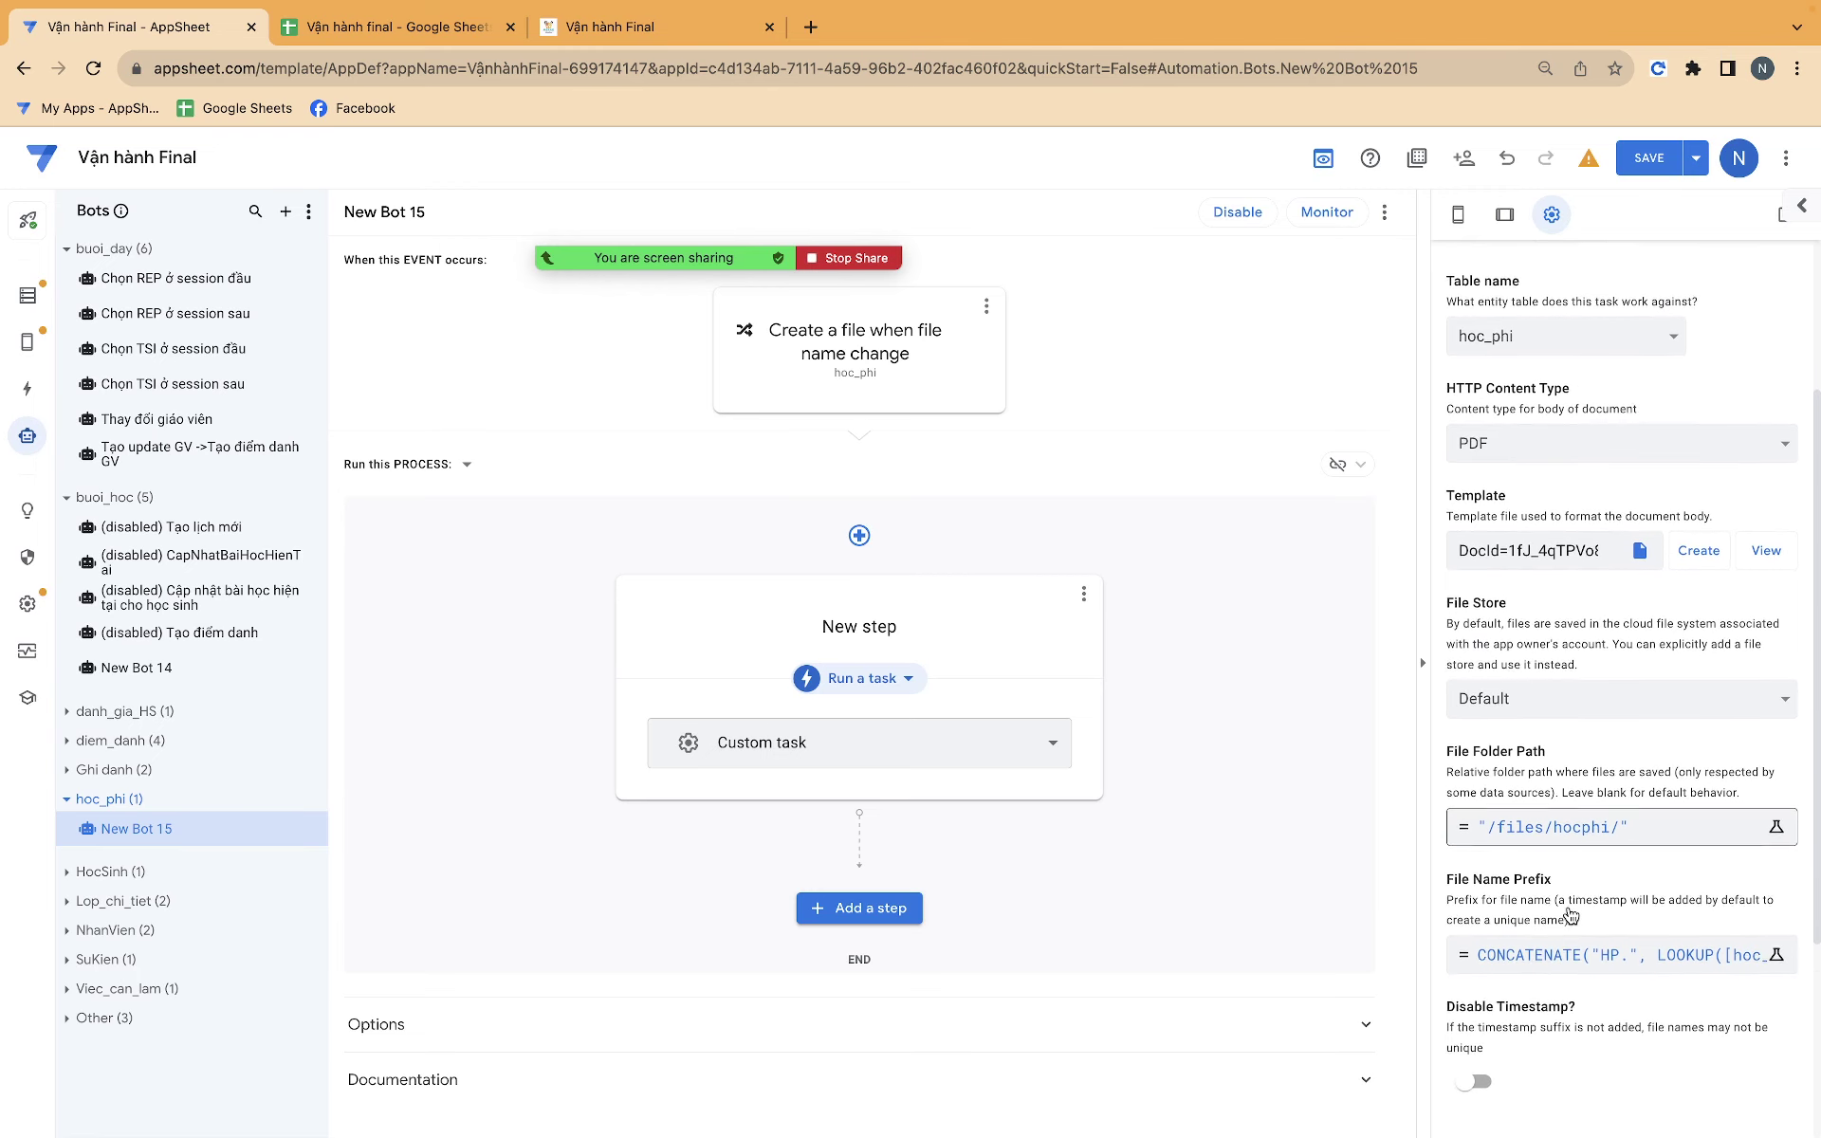
{"action": "scroll", "coordinate": [1570, 913], "scroll_direction": "down", "scroll_amount": 2}
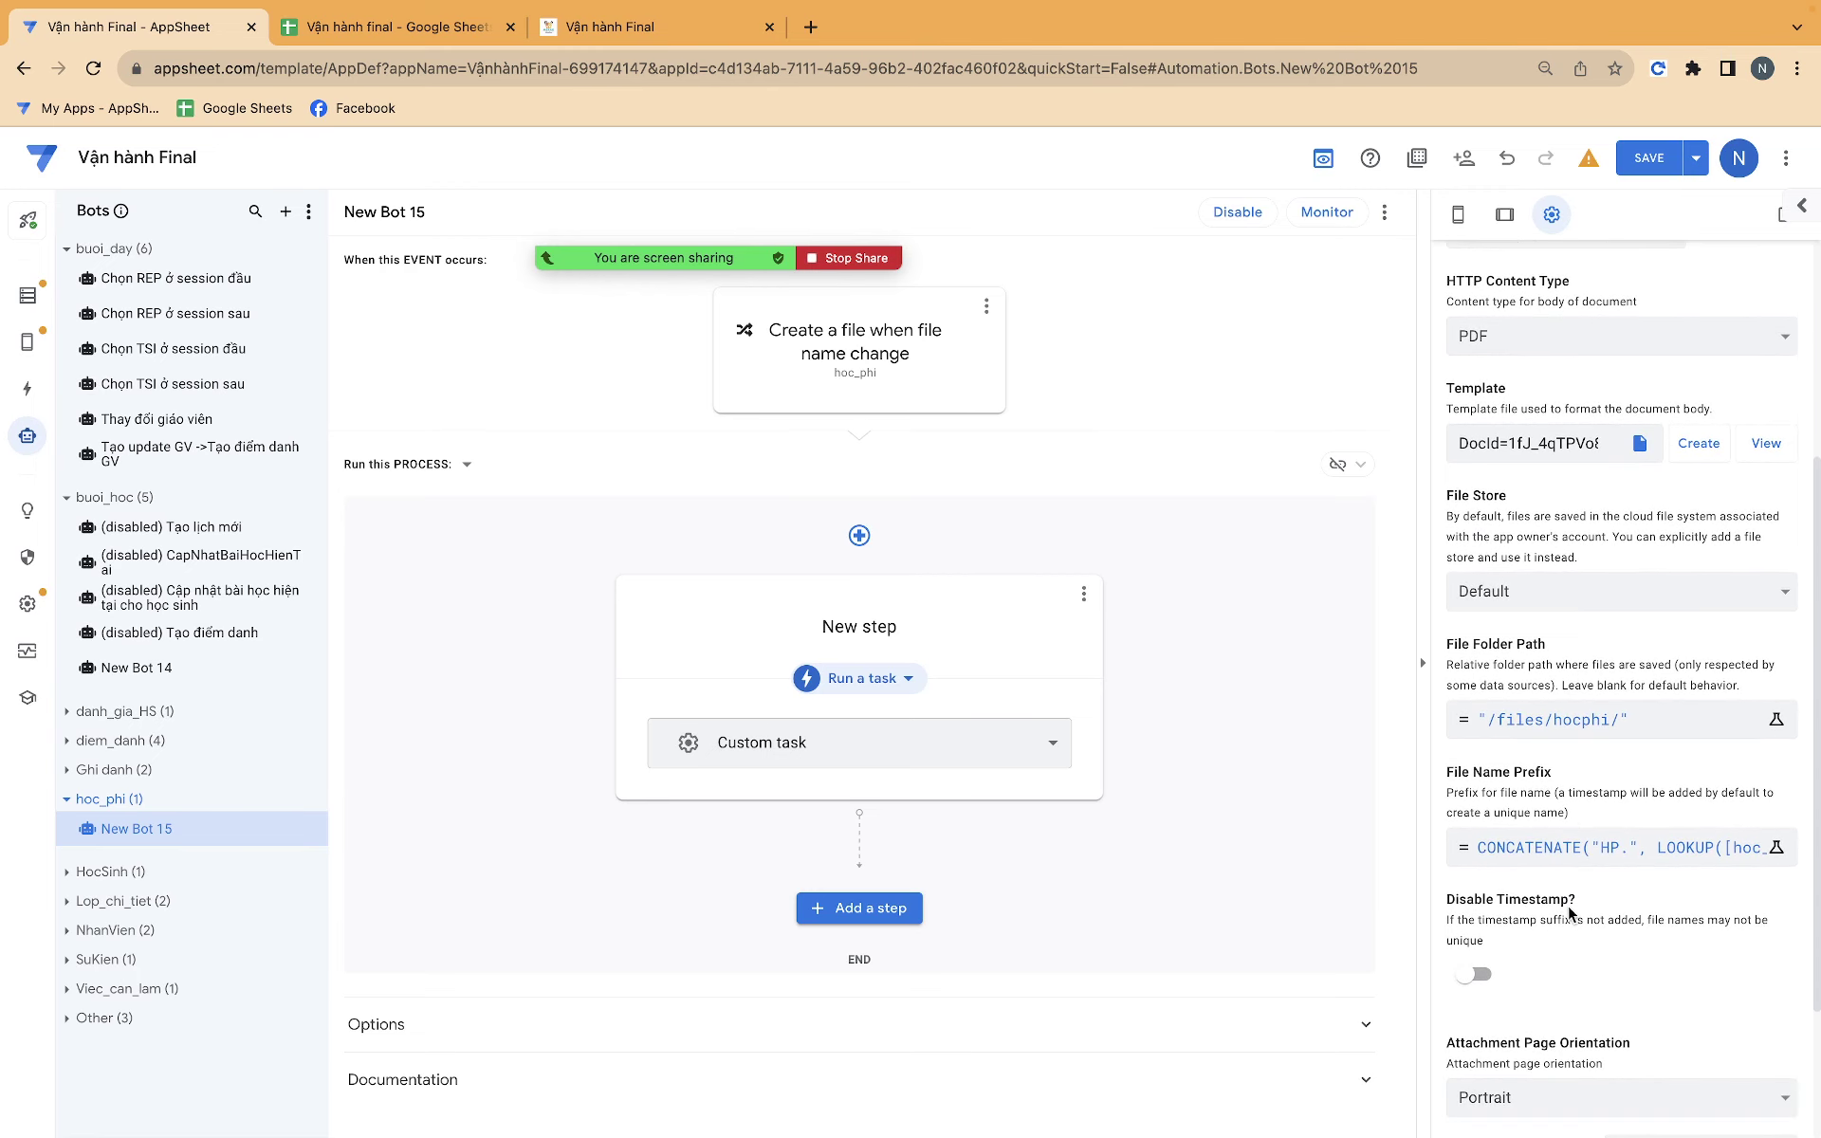
{"action": "left_click", "coordinate": [1581, 840]}
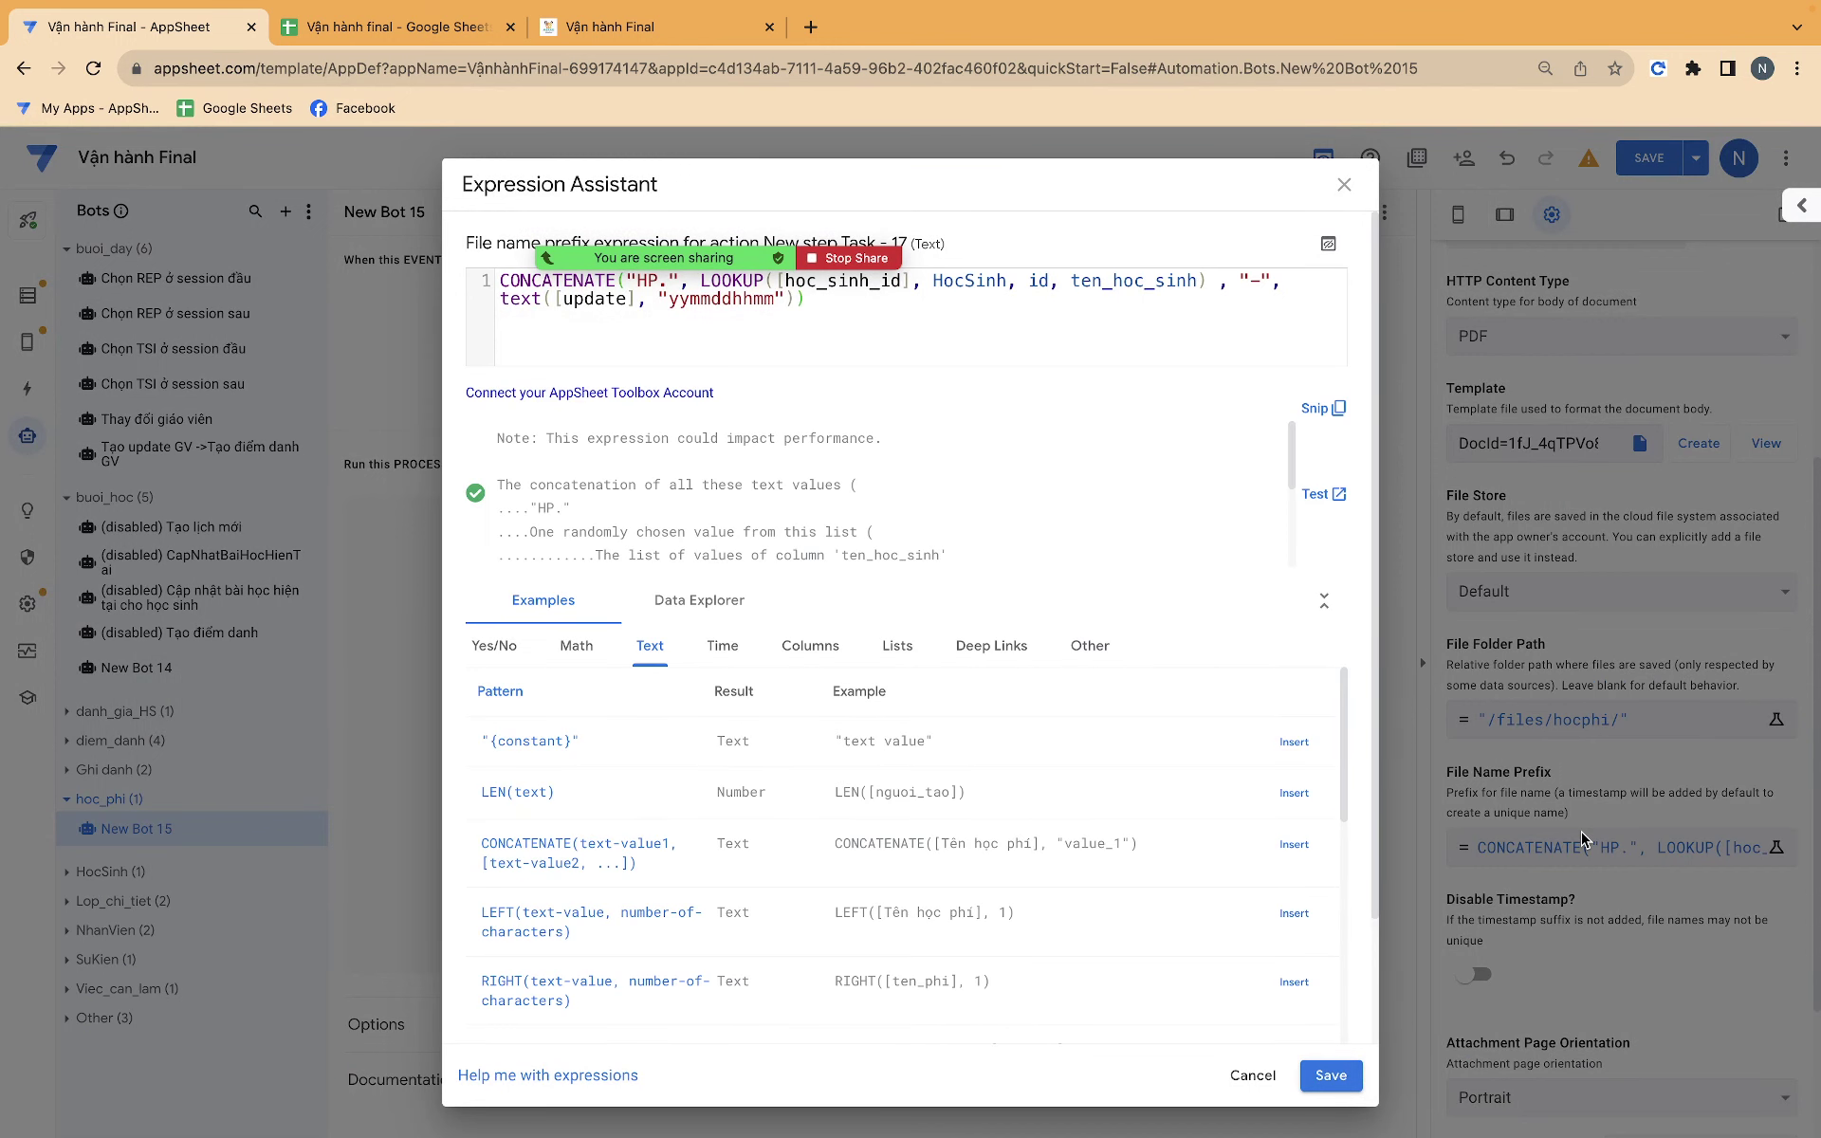
Change the LOOKUP to use [_THISROW].[hoc_sinh_id], save the prefix, and turn Disable Timestamp on.
{"action": "left_click", "coordinate": [474, 42]}
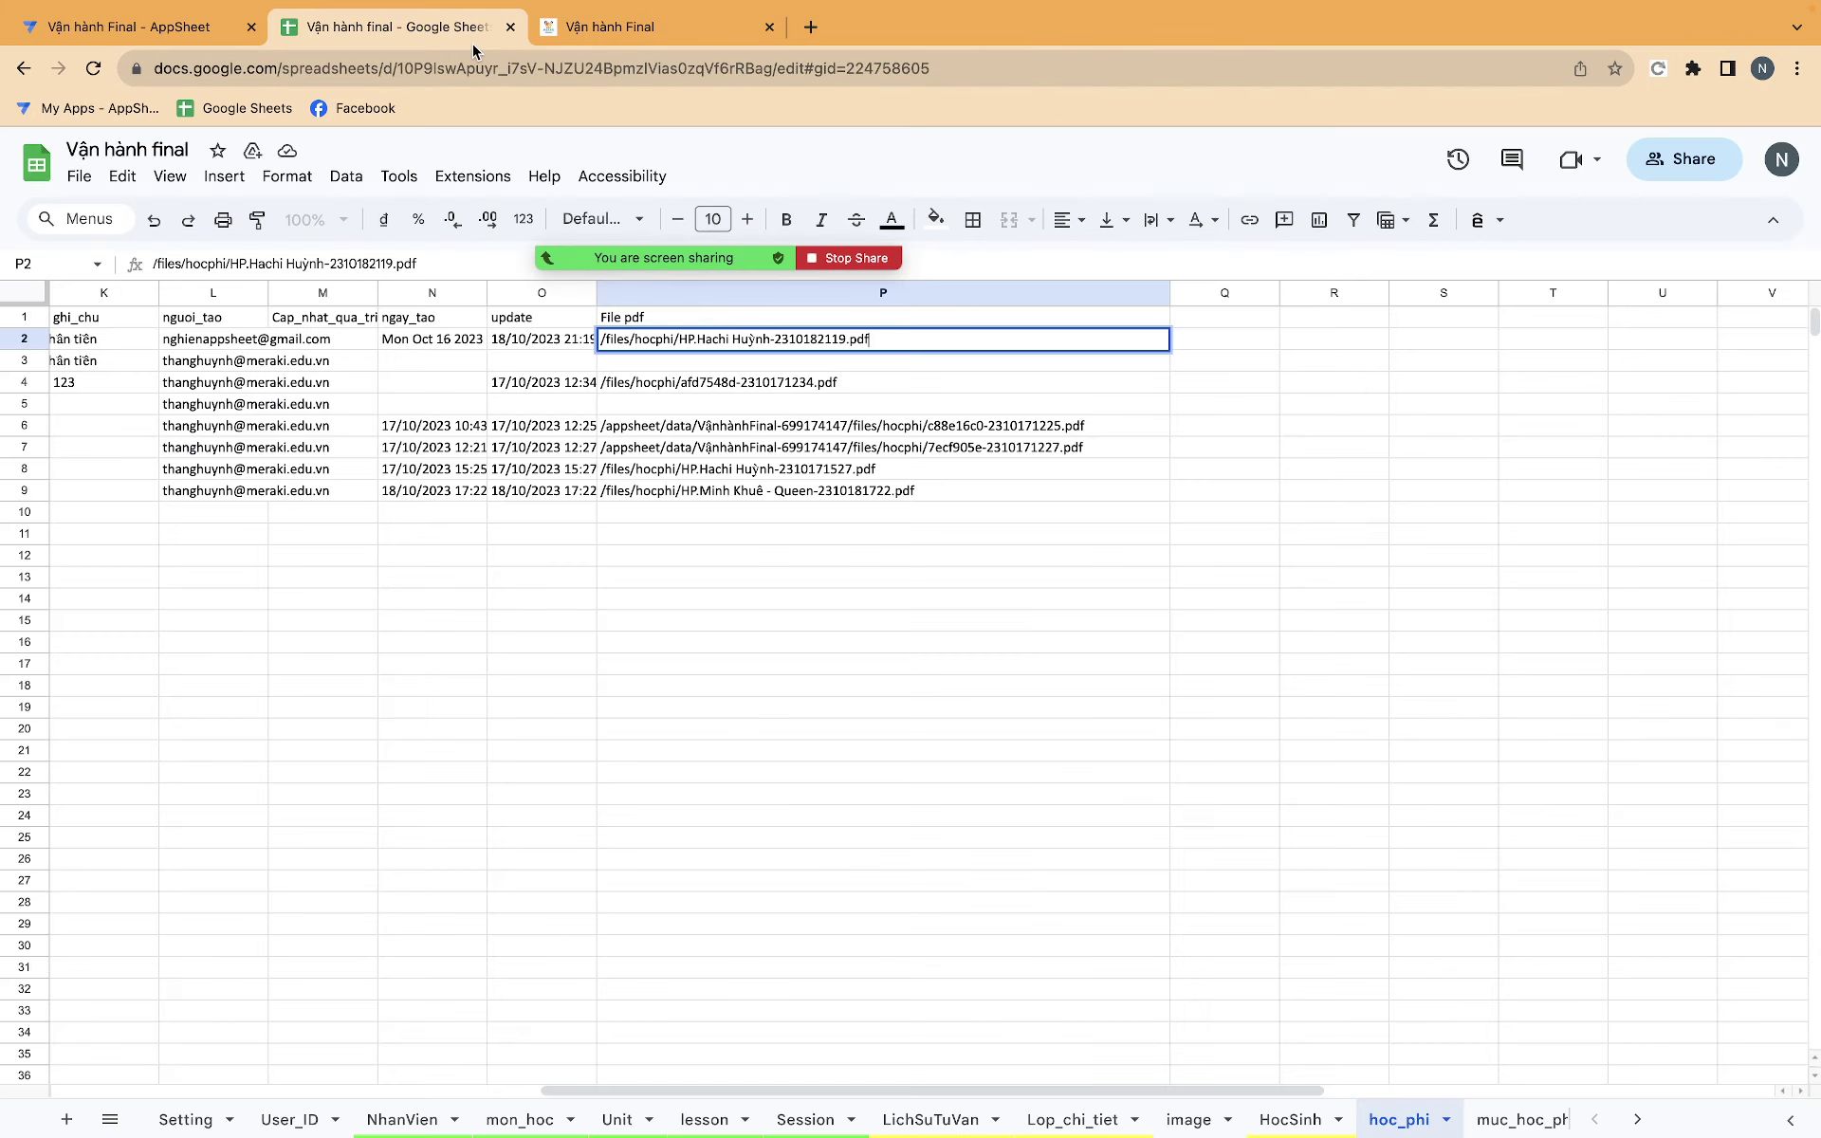
{"action": "left_click", "coordinate": [209, 38]}
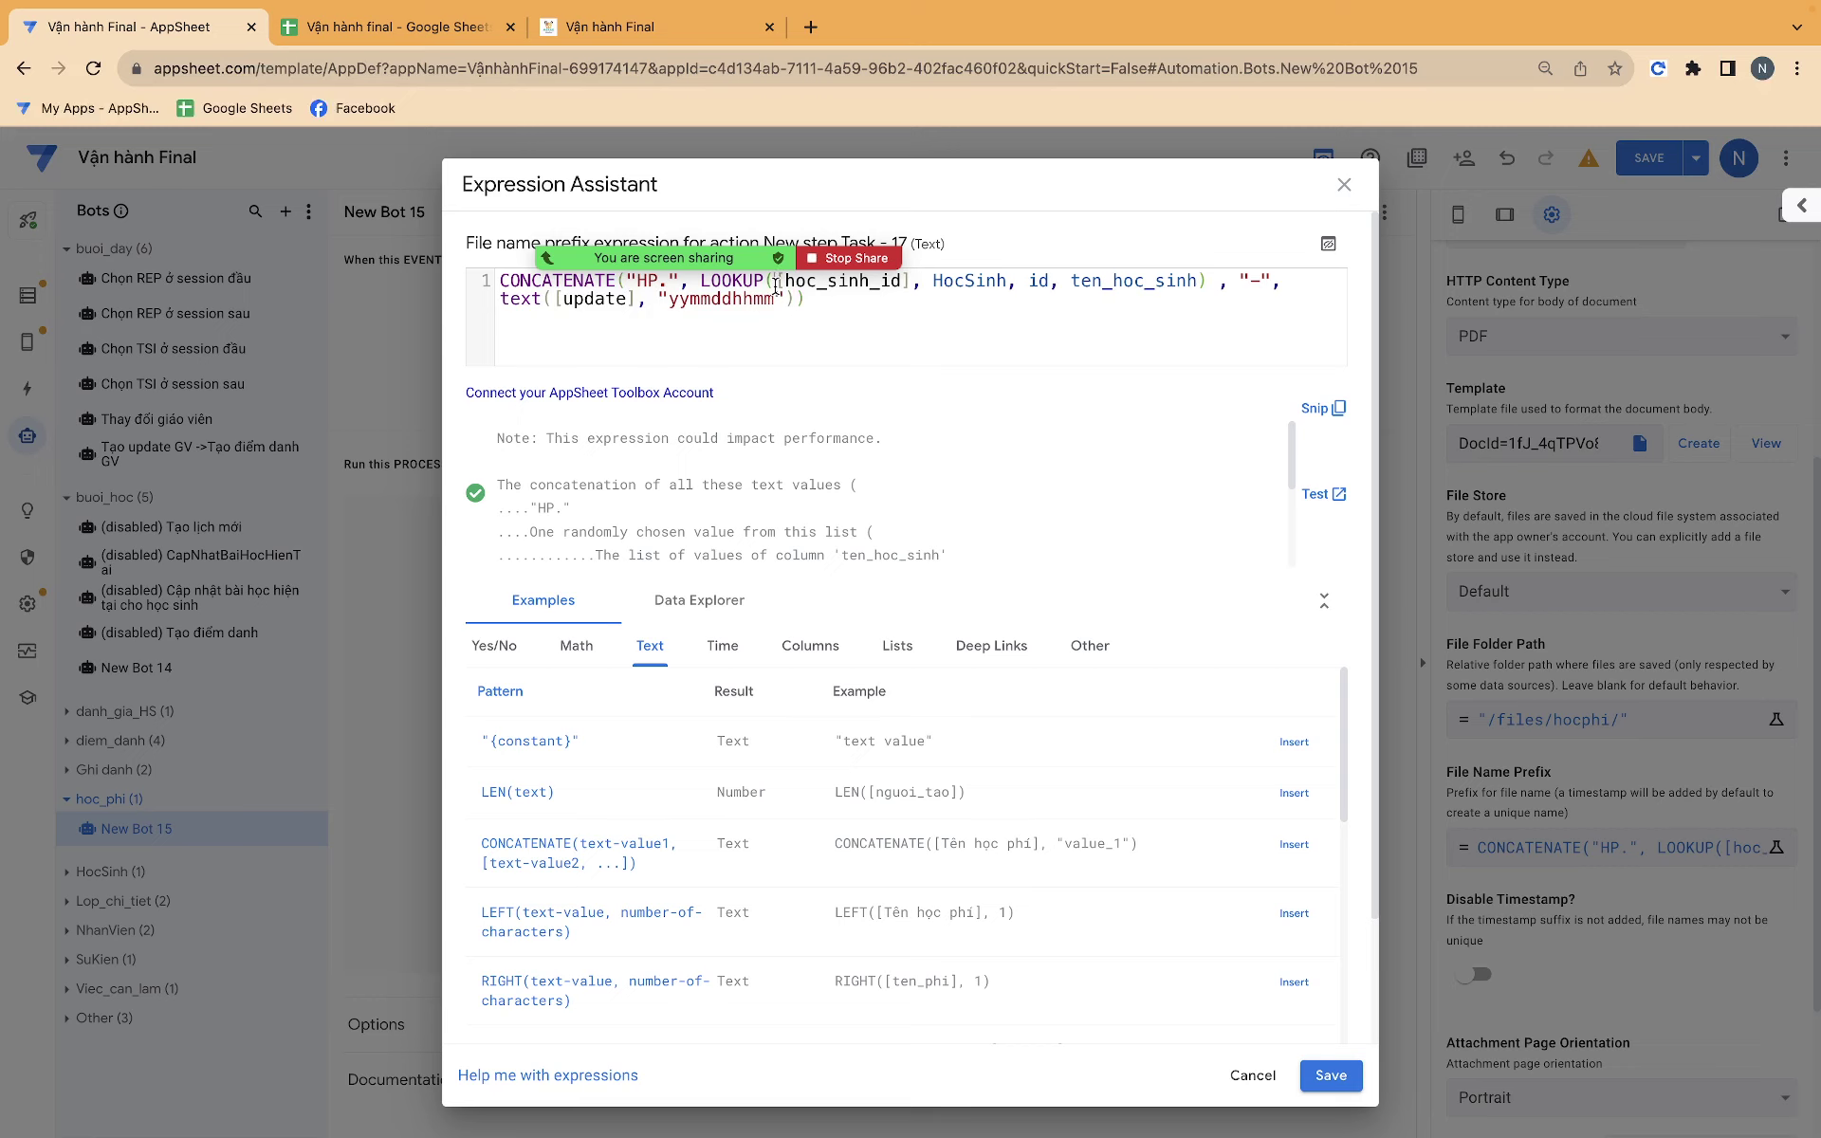
{"action": "type", "text": "["}
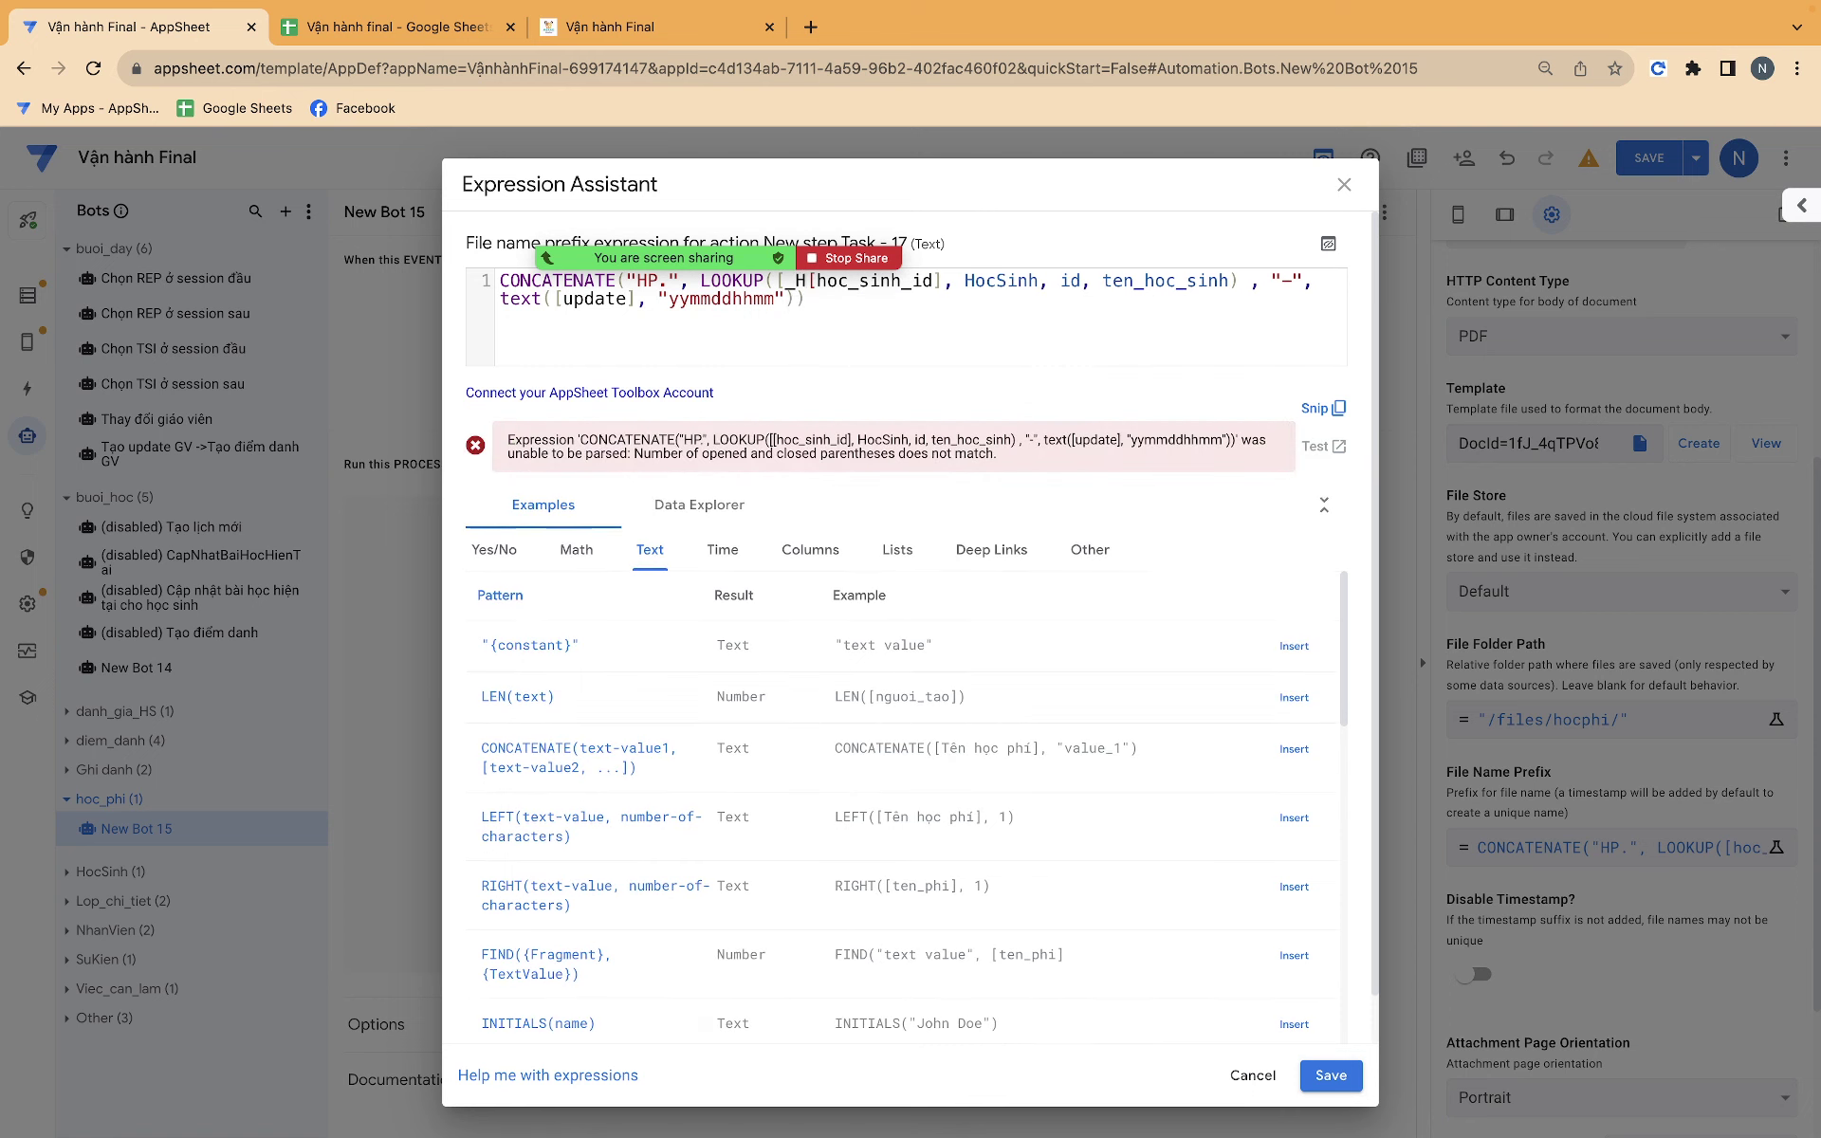
{"action": "type", "text": "_THI"}
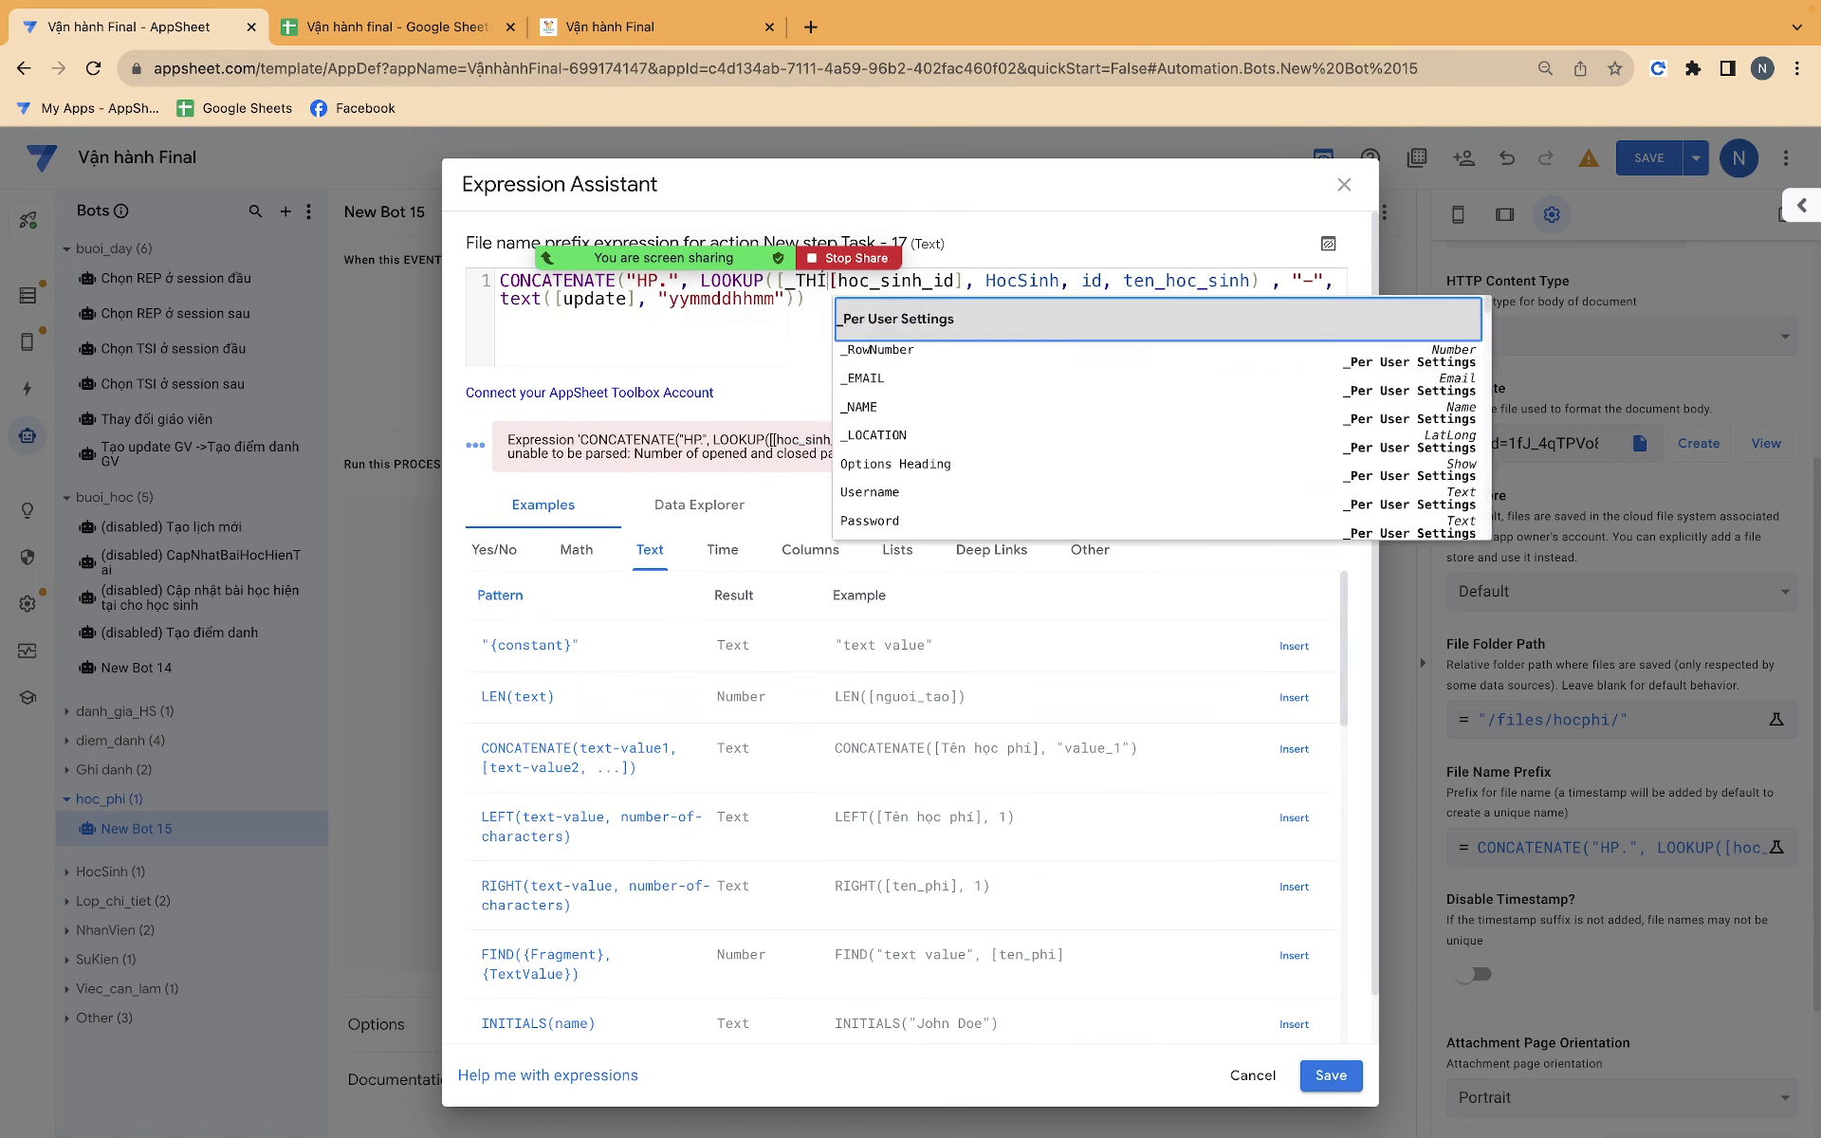
{"action": "type", "text": "SROW].["}
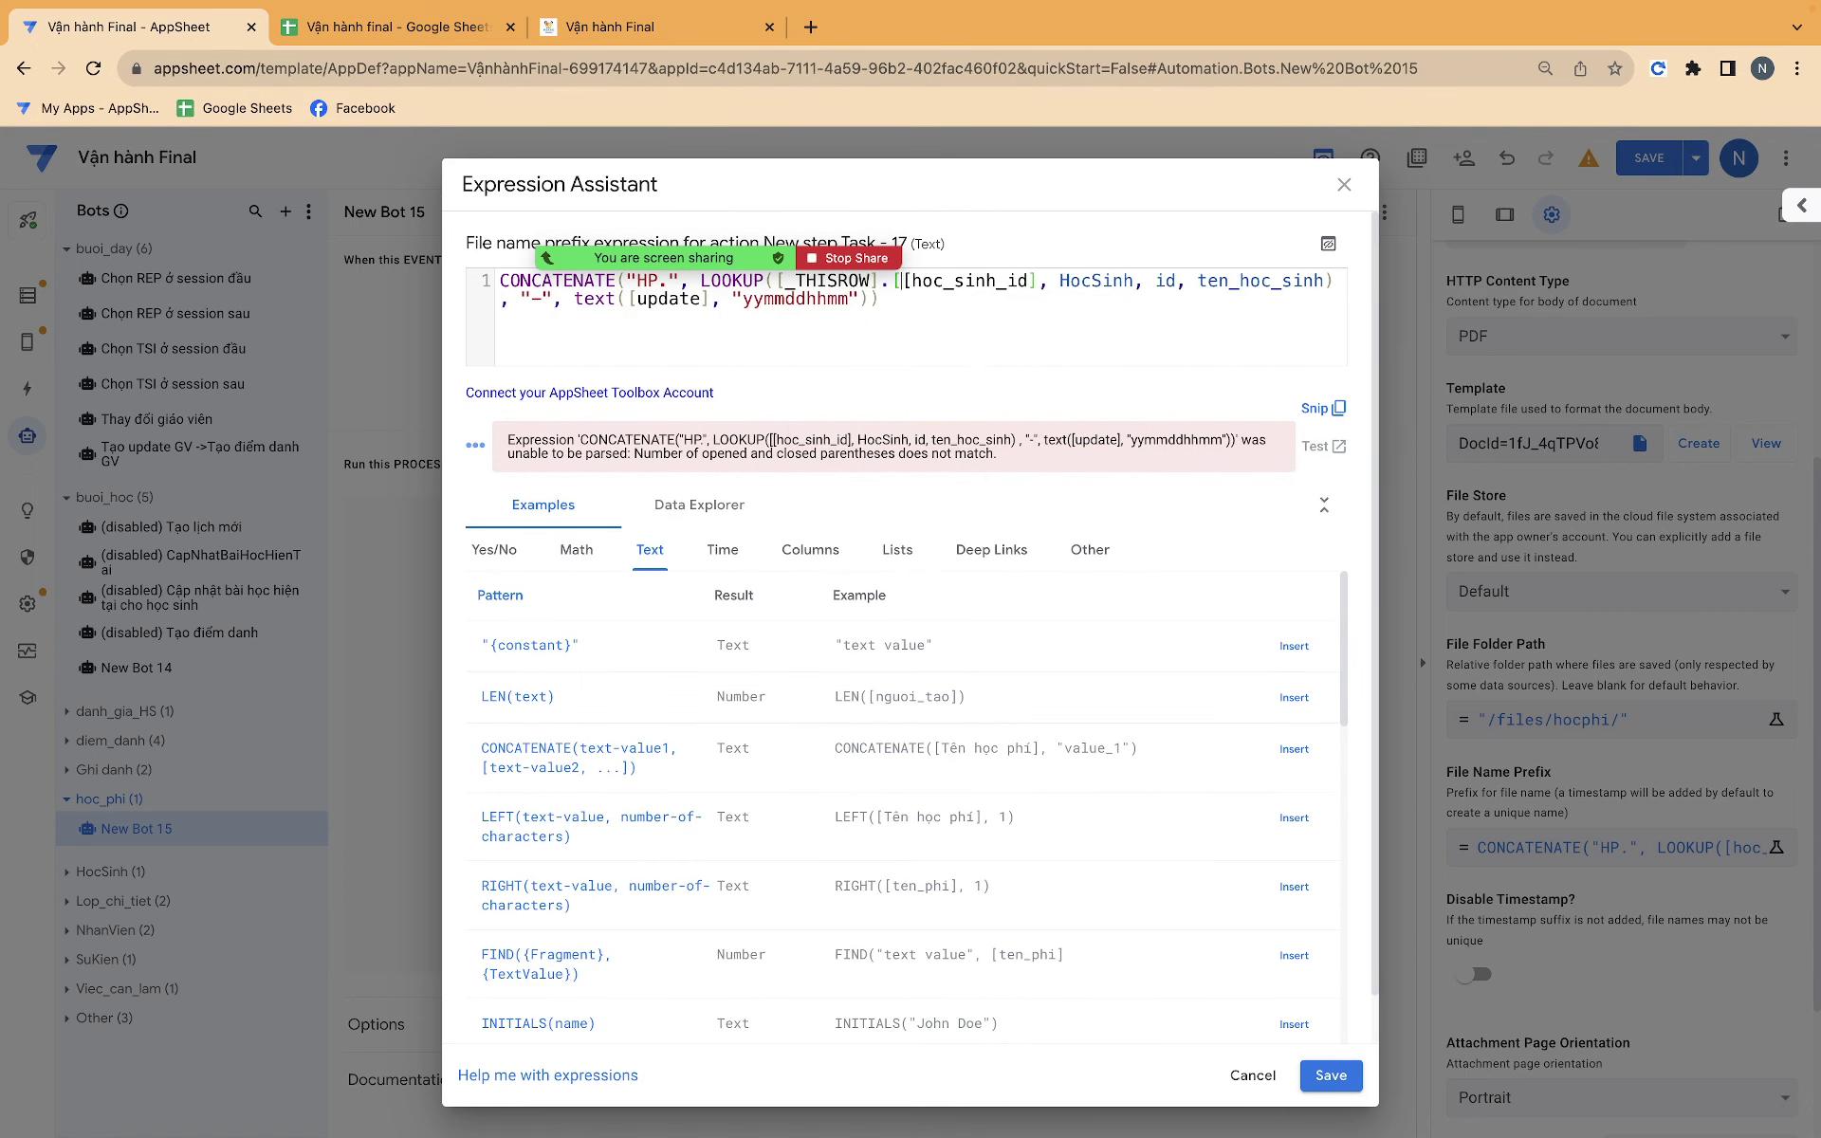
{"action": "key", "text": "BackSpace"}
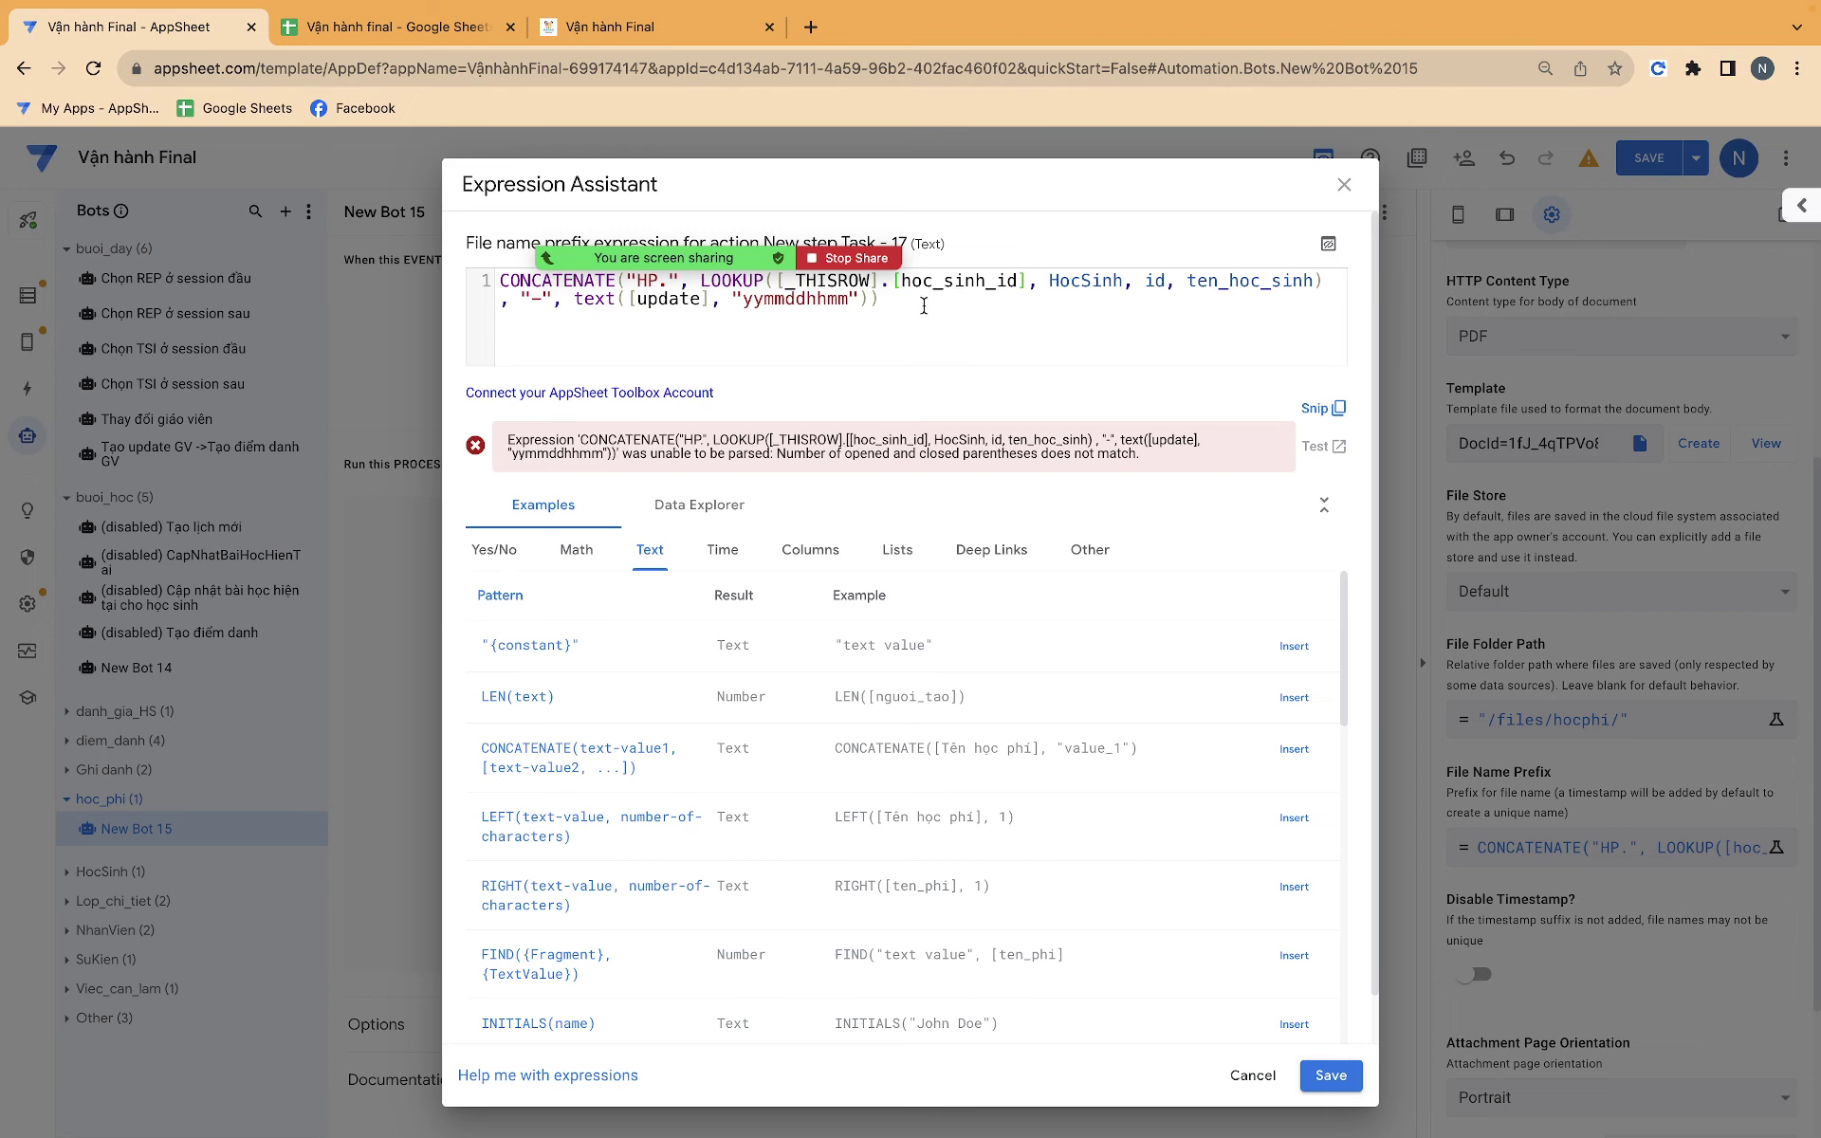
{"action": "left_click", "coordinate": [916, 306]}
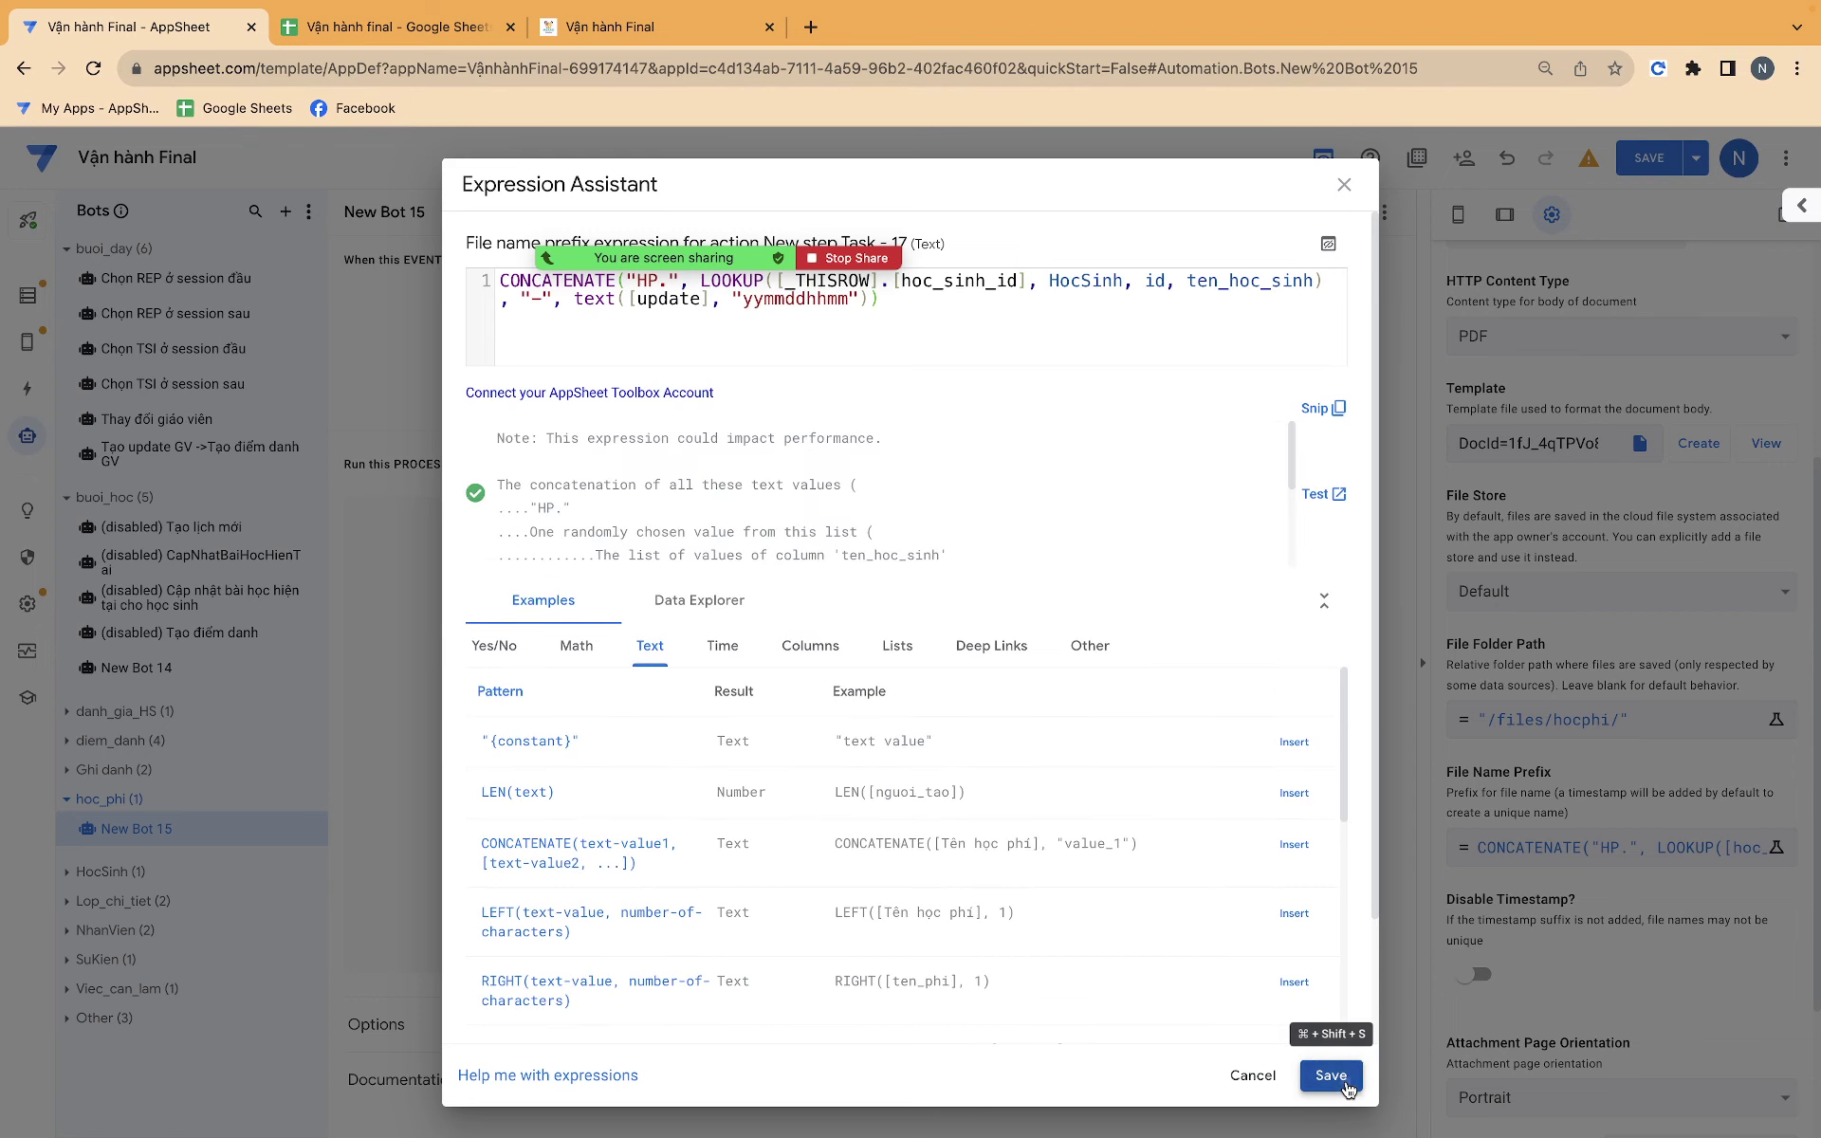
{"action": "left_click", "coordinate": [1313, 1076]}
{"action": "left_click", "coordinate": [1632, 163]}
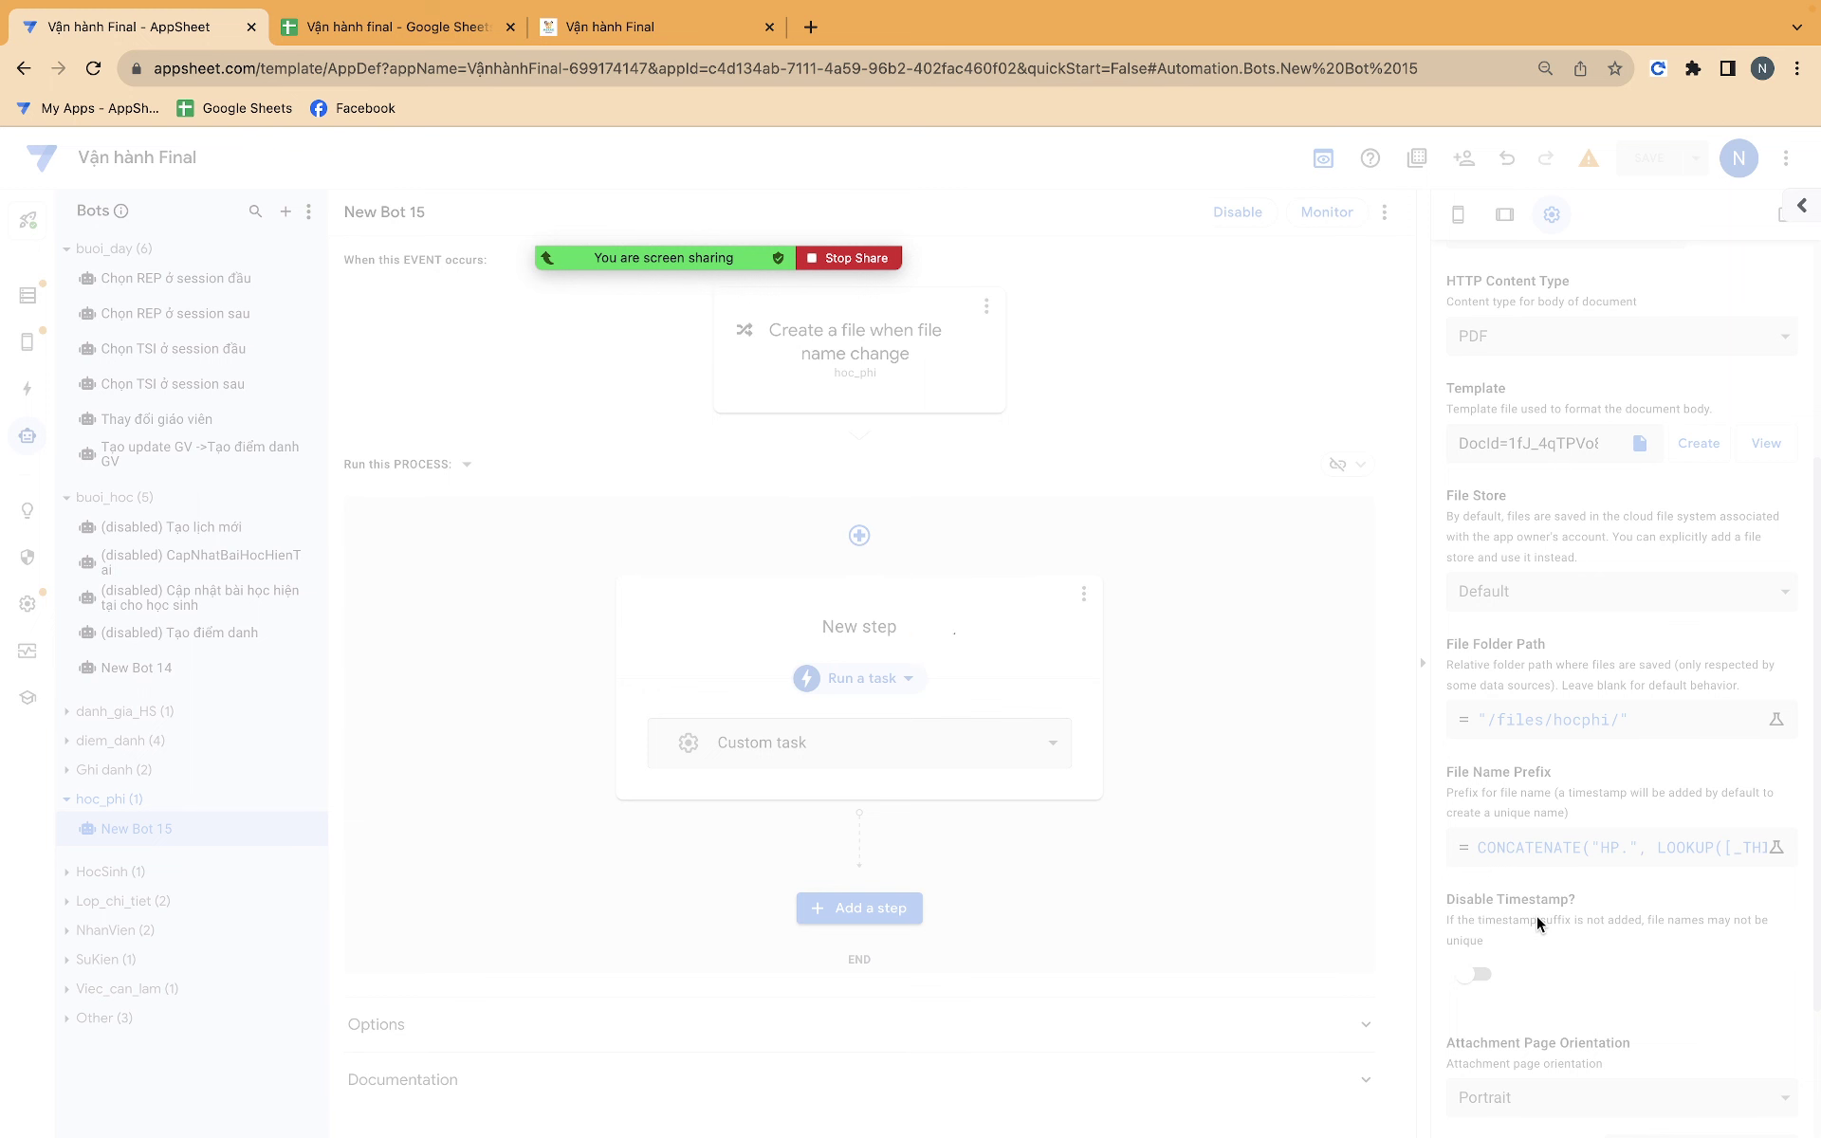
{"action": "left_click", "coordinate": [1473, 973]}
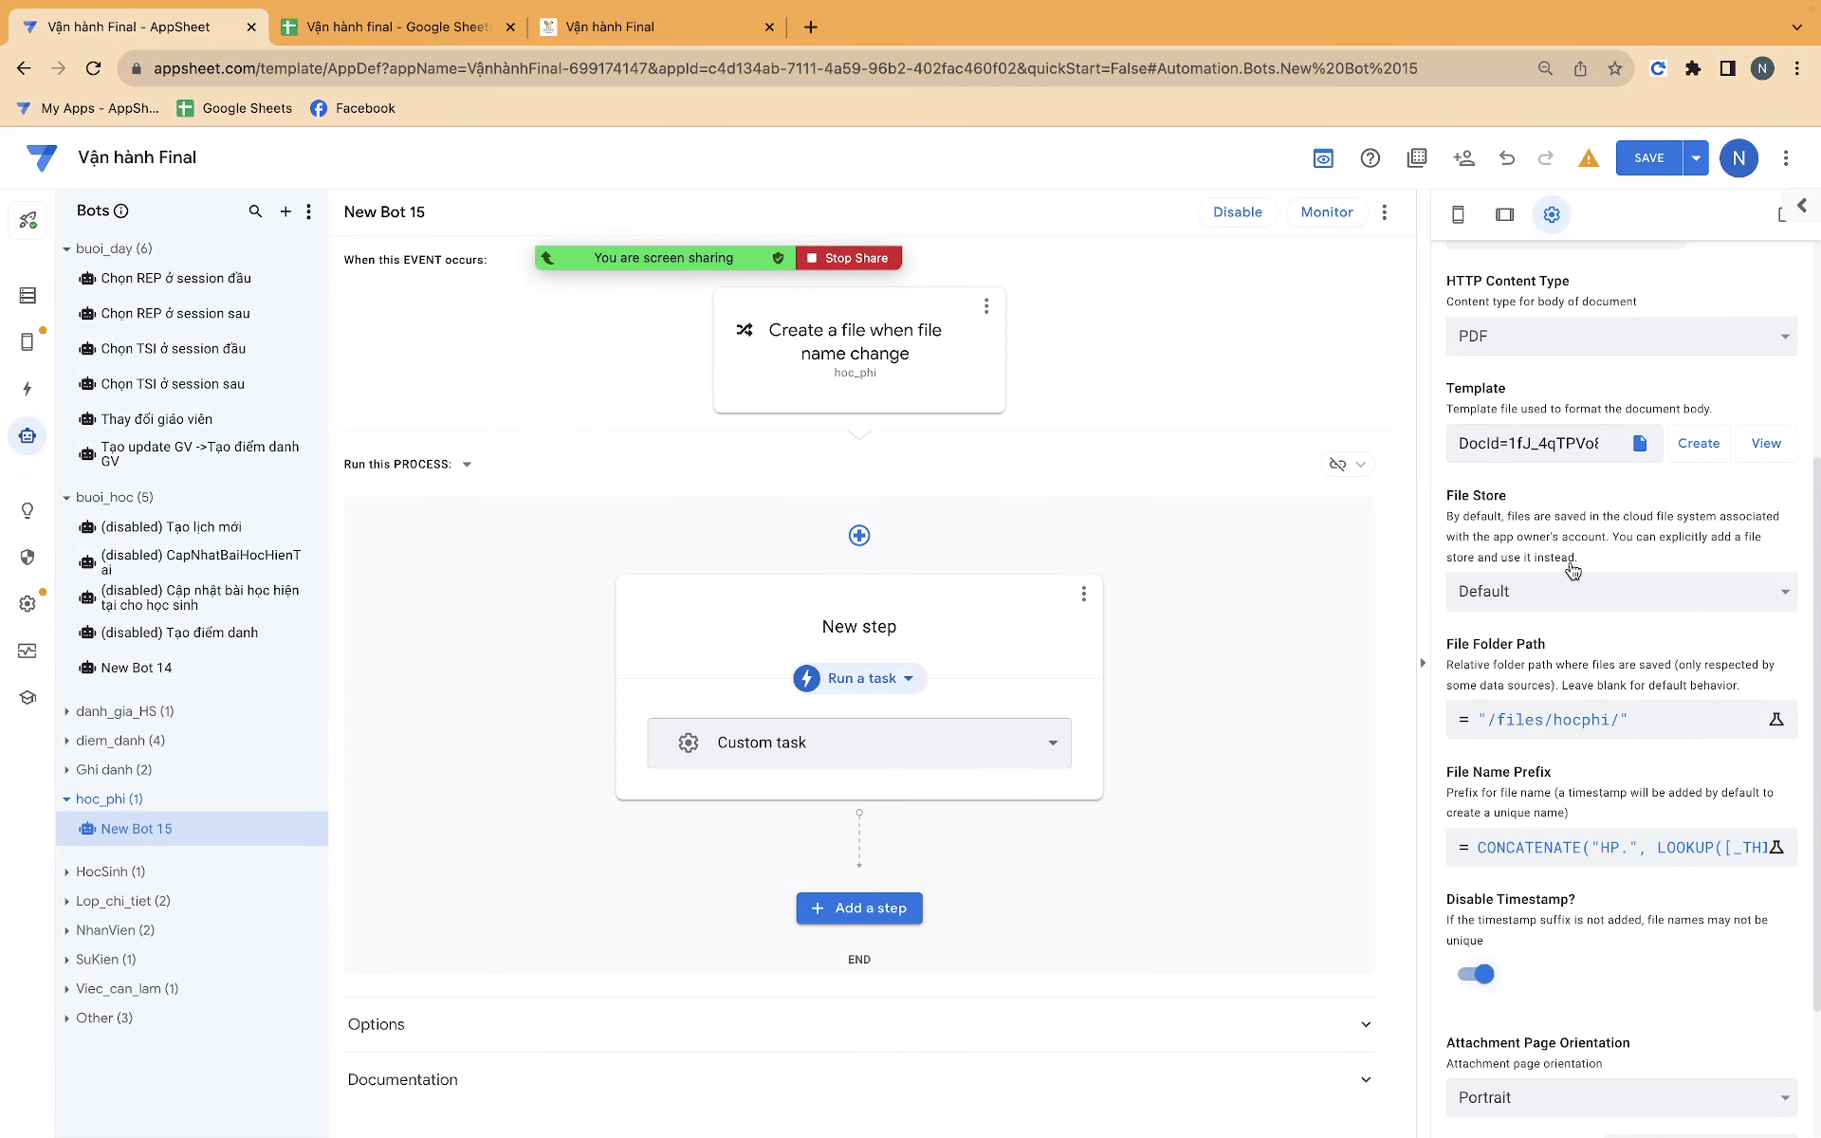
Save the app with the new timestamp setting and go back to the Vận hành final spreadsheet.
{"action": "left_click", "coordinate": [1648, 159]}
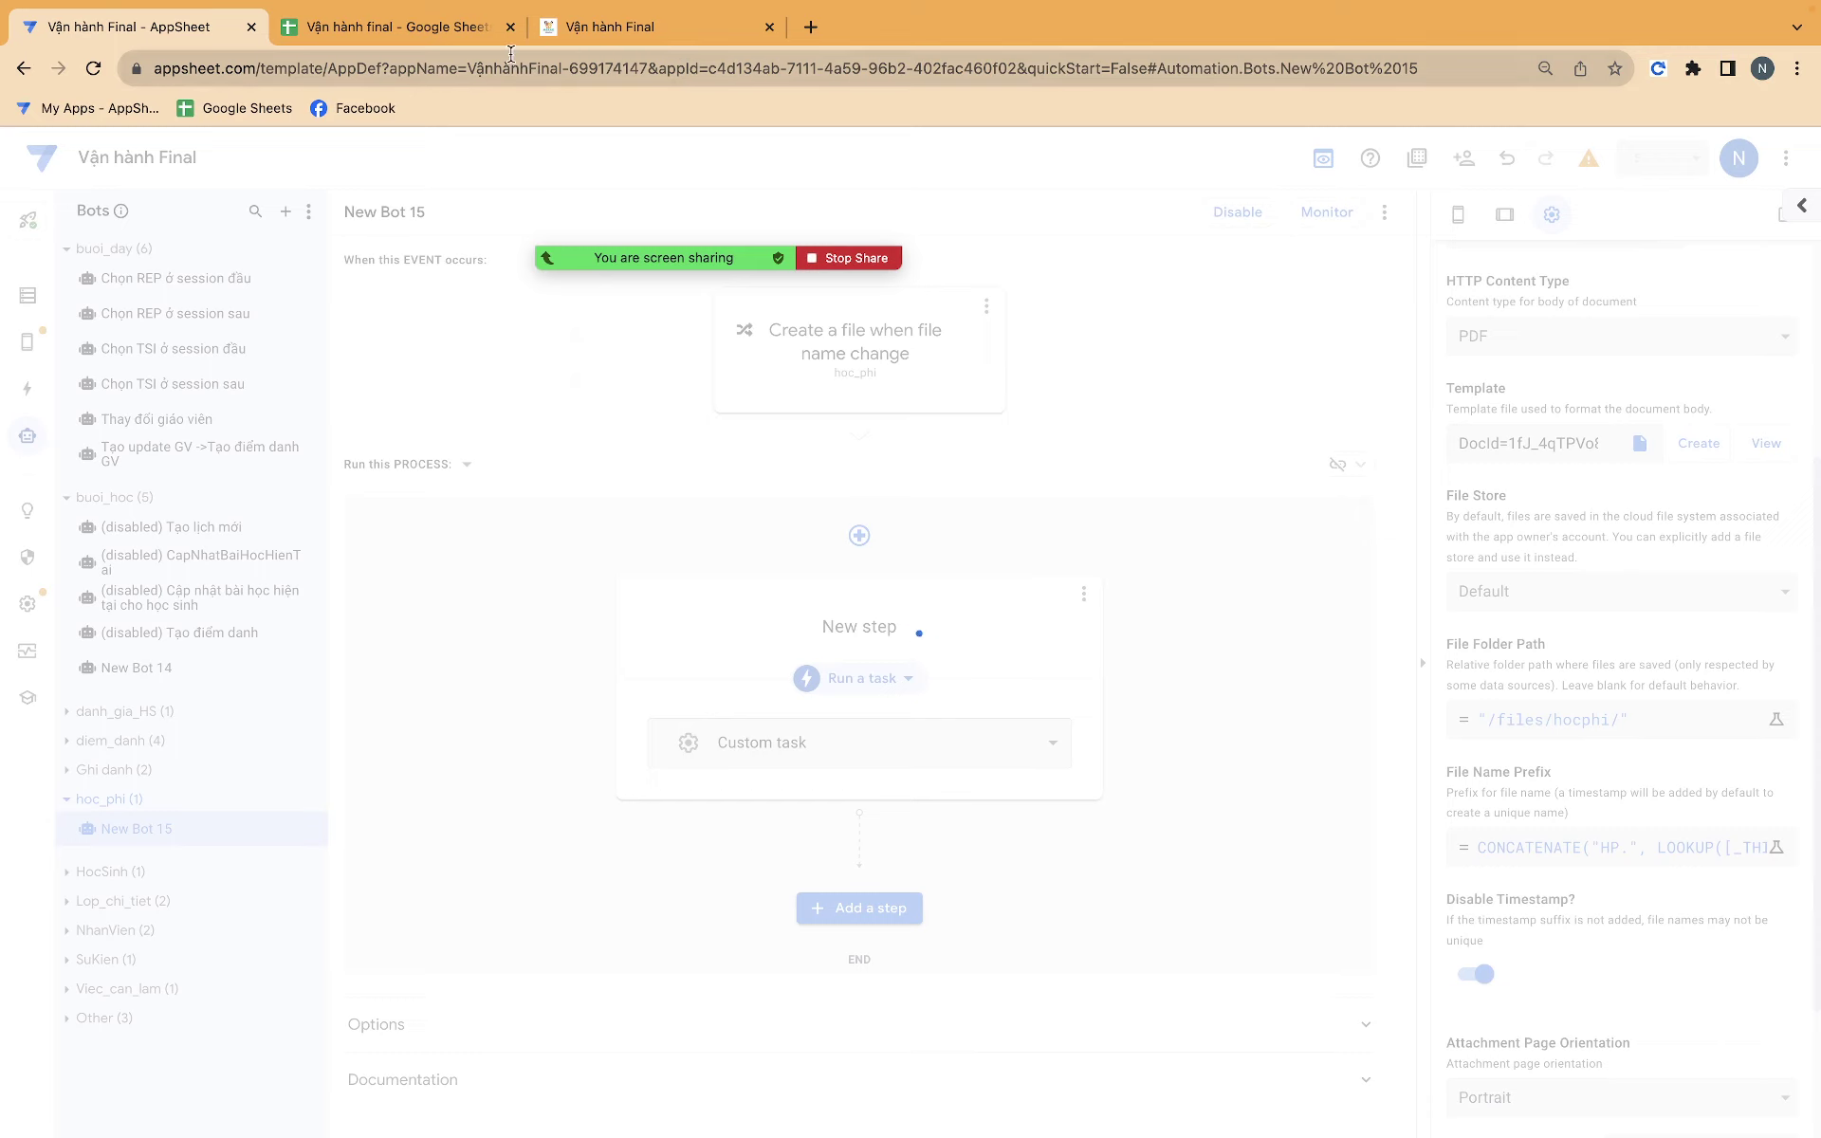
{"action": "left_click", "coordinate": [461, 34]}
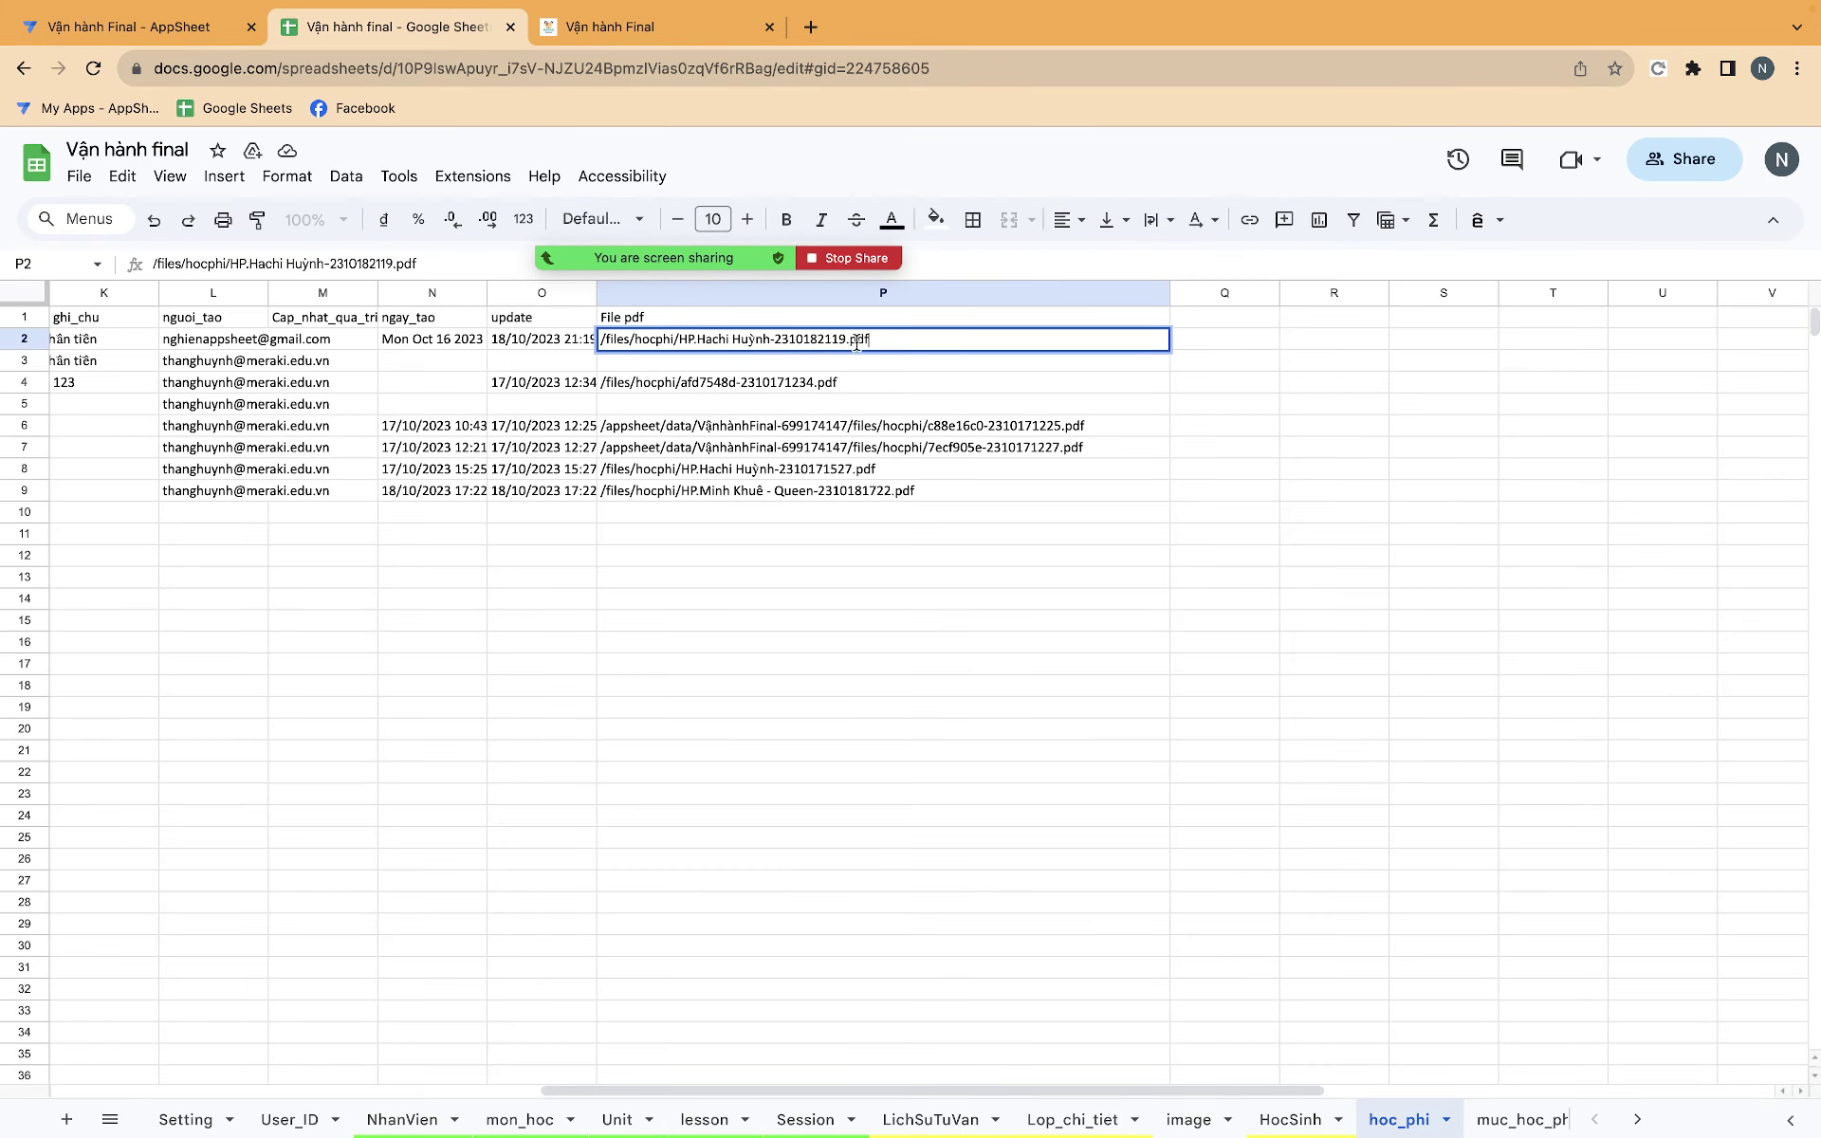
Check the name and timestamp part of P2's path, then view the record's File pdf ending -2310182121.pdf in the app.
{"action": "left_click_drag", "start_coordinate": [870, 339], "coordinate": [722, 338]}
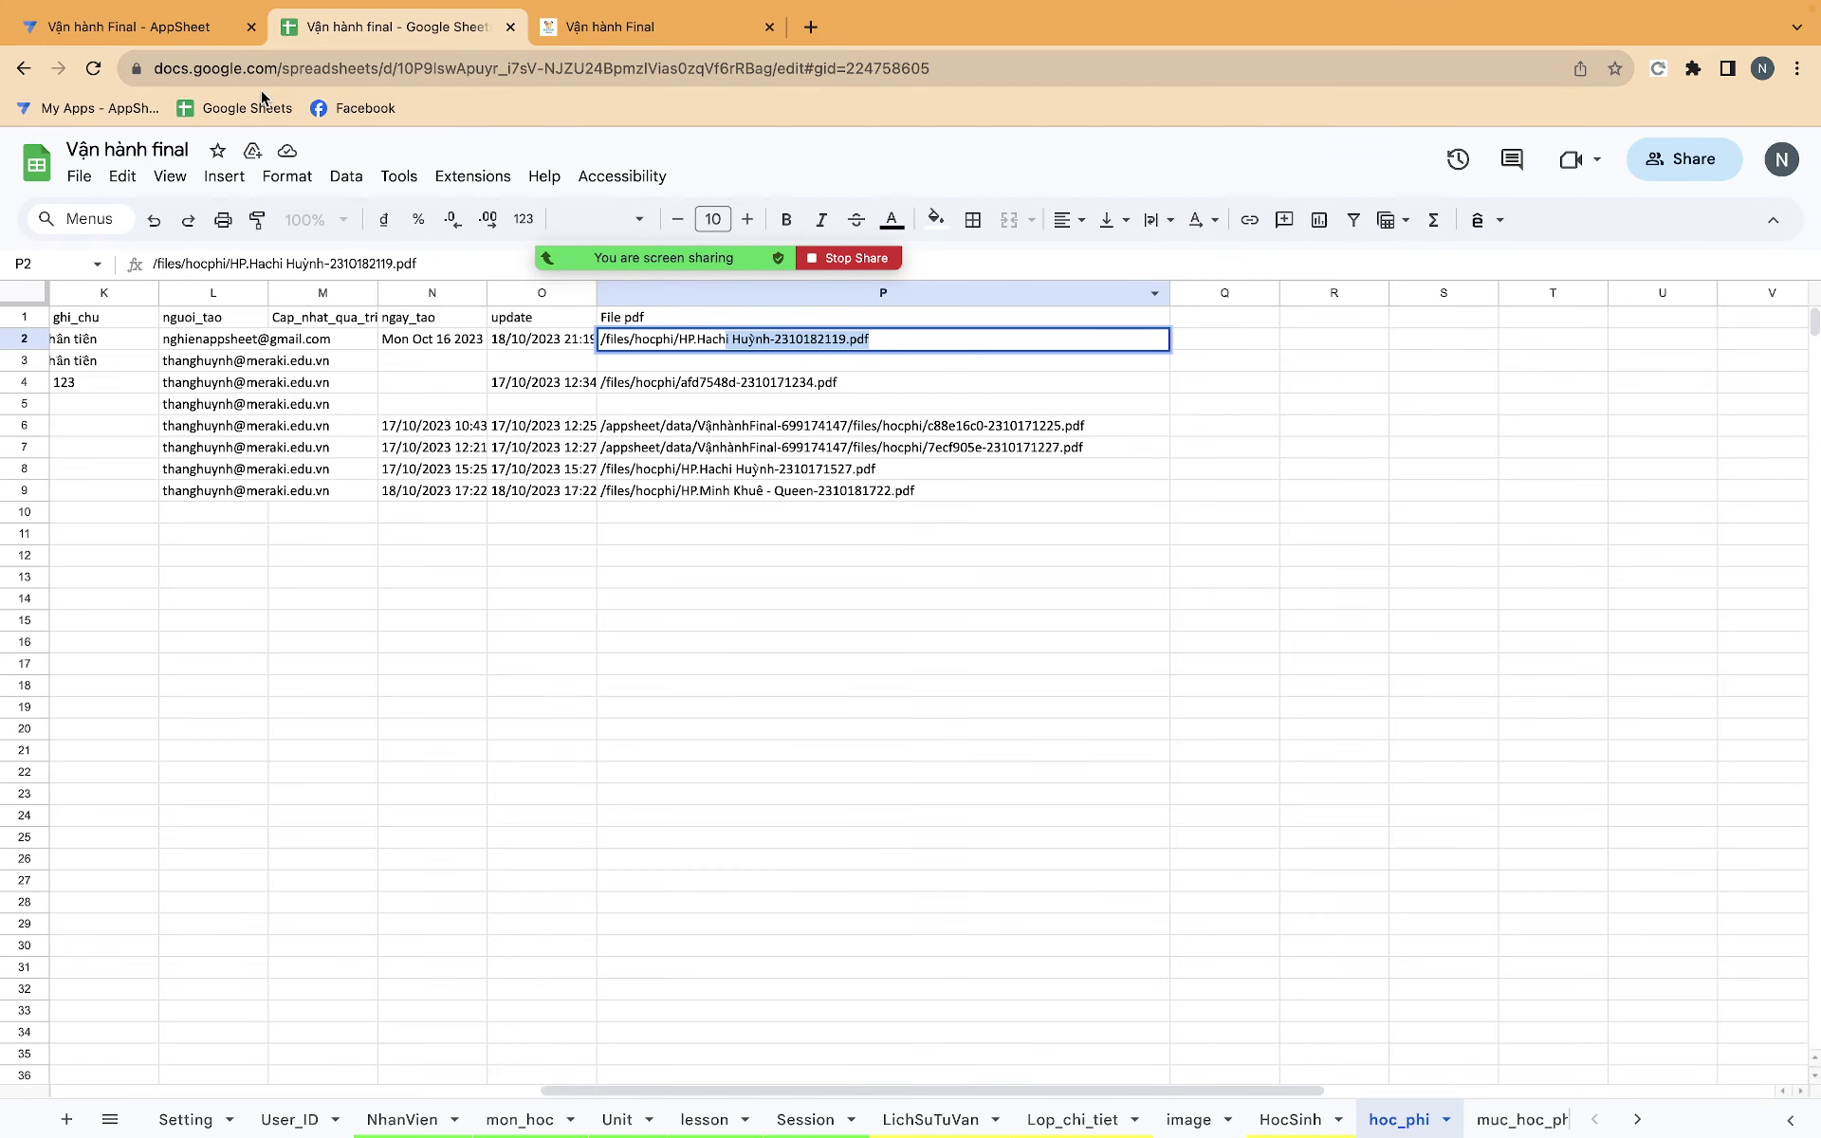
{"action": "left_click", "coordinate": [208, 29]}
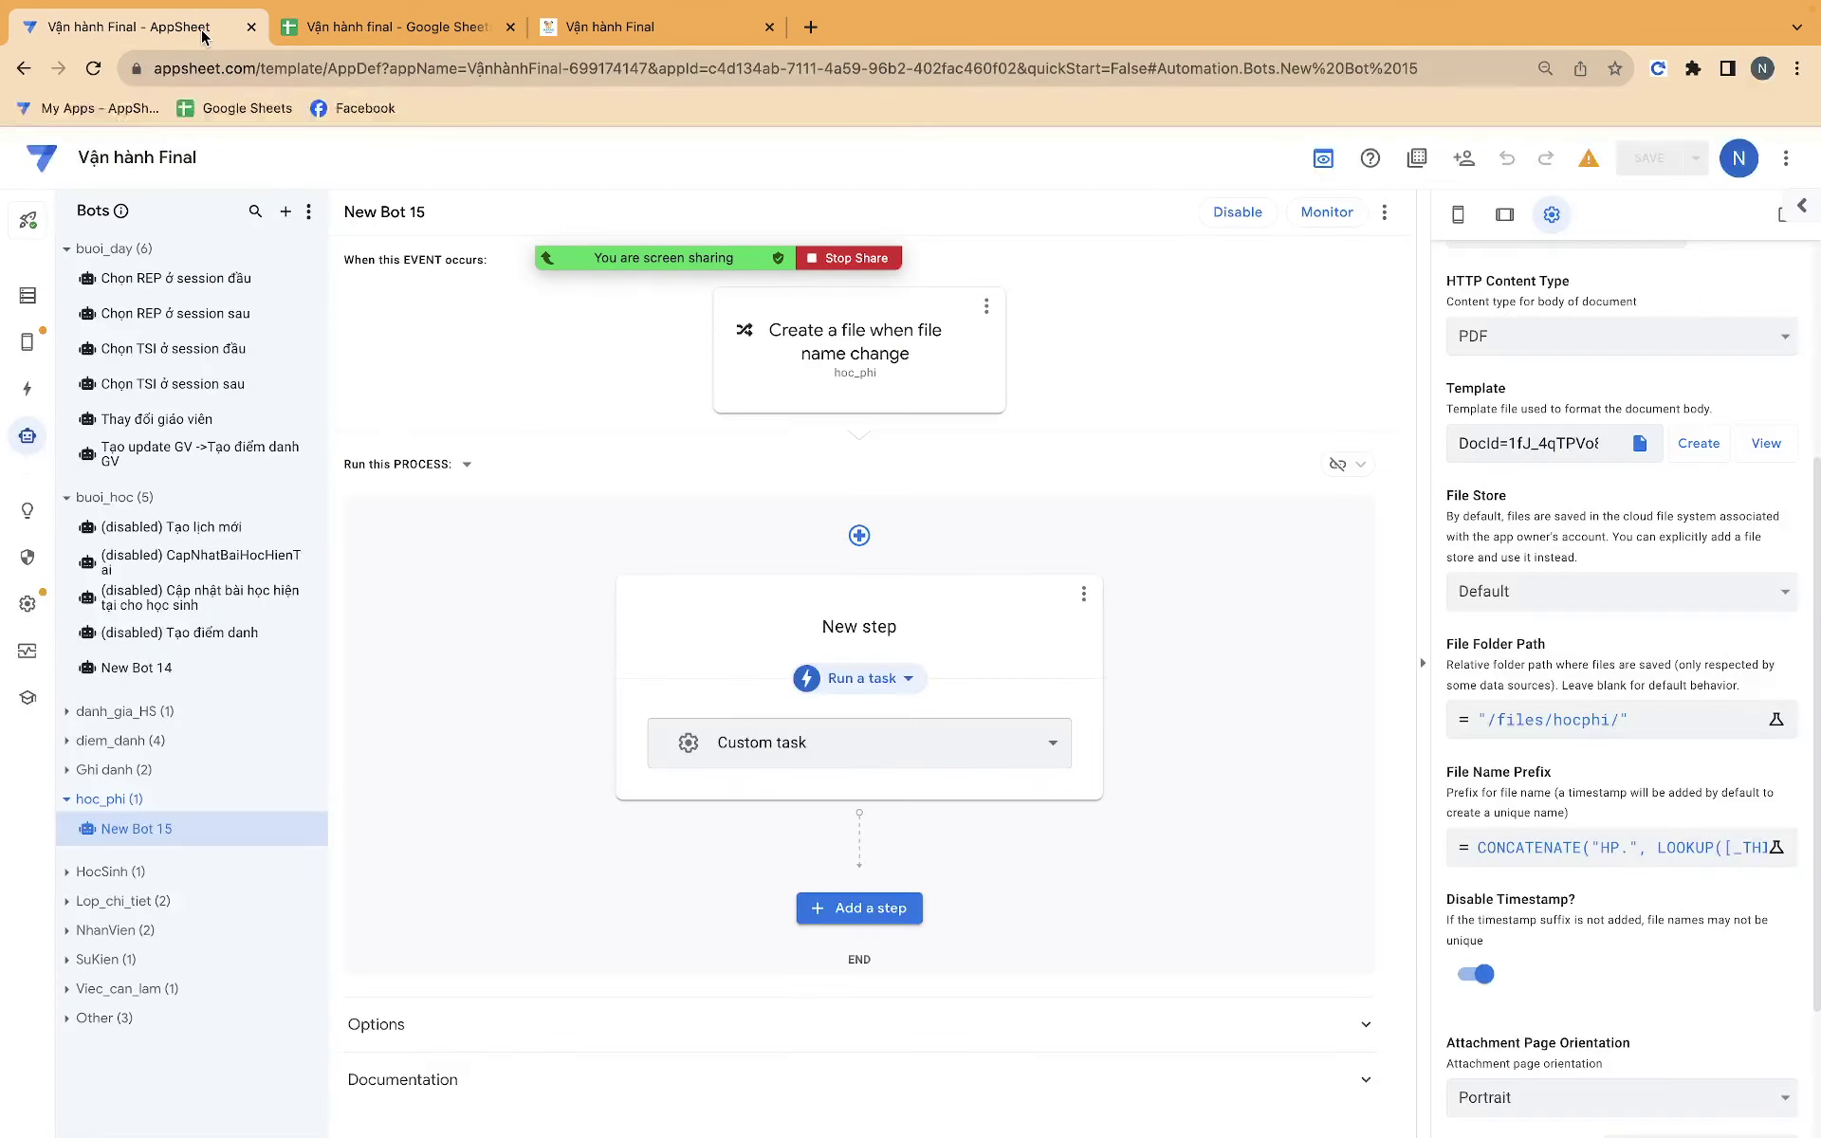
{"action": "left_click", "coordinate": [616, 29]}
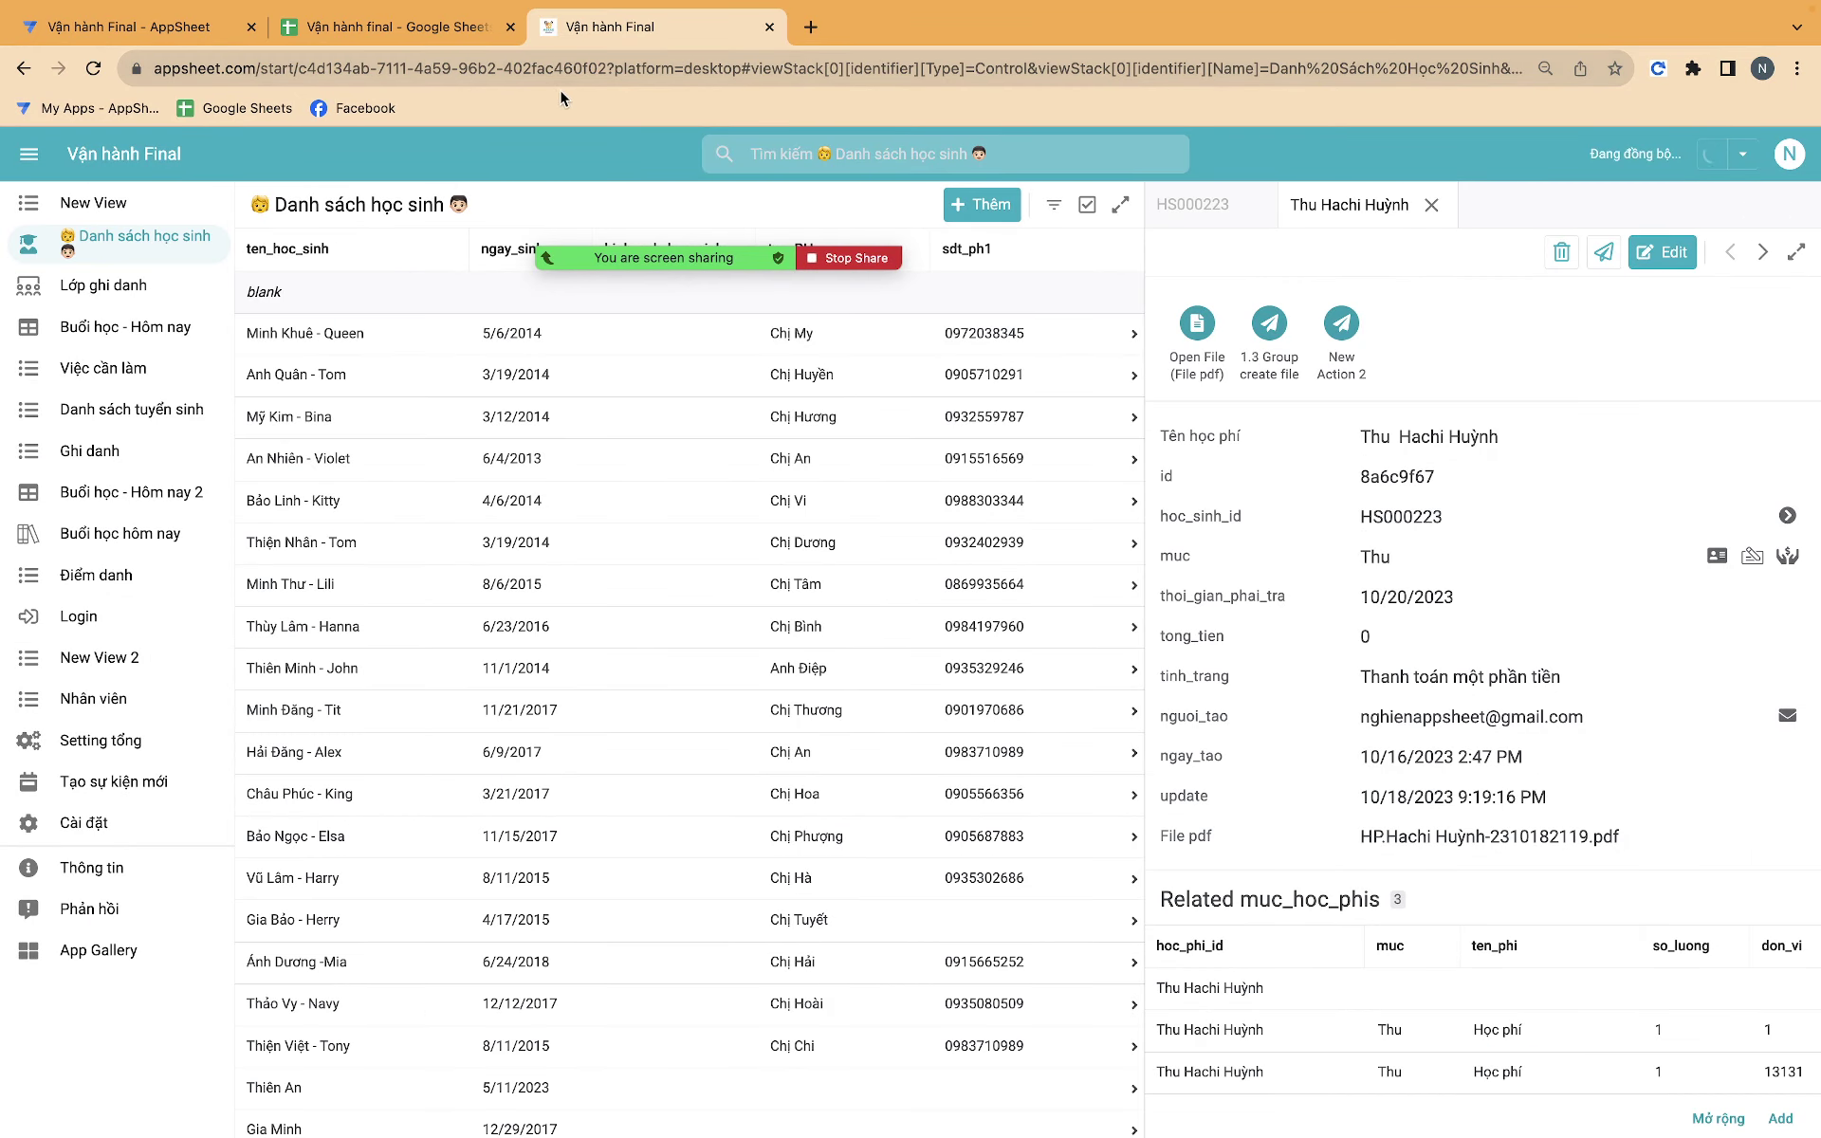
{"action": "left_click", "coordinate": [327, 29]}
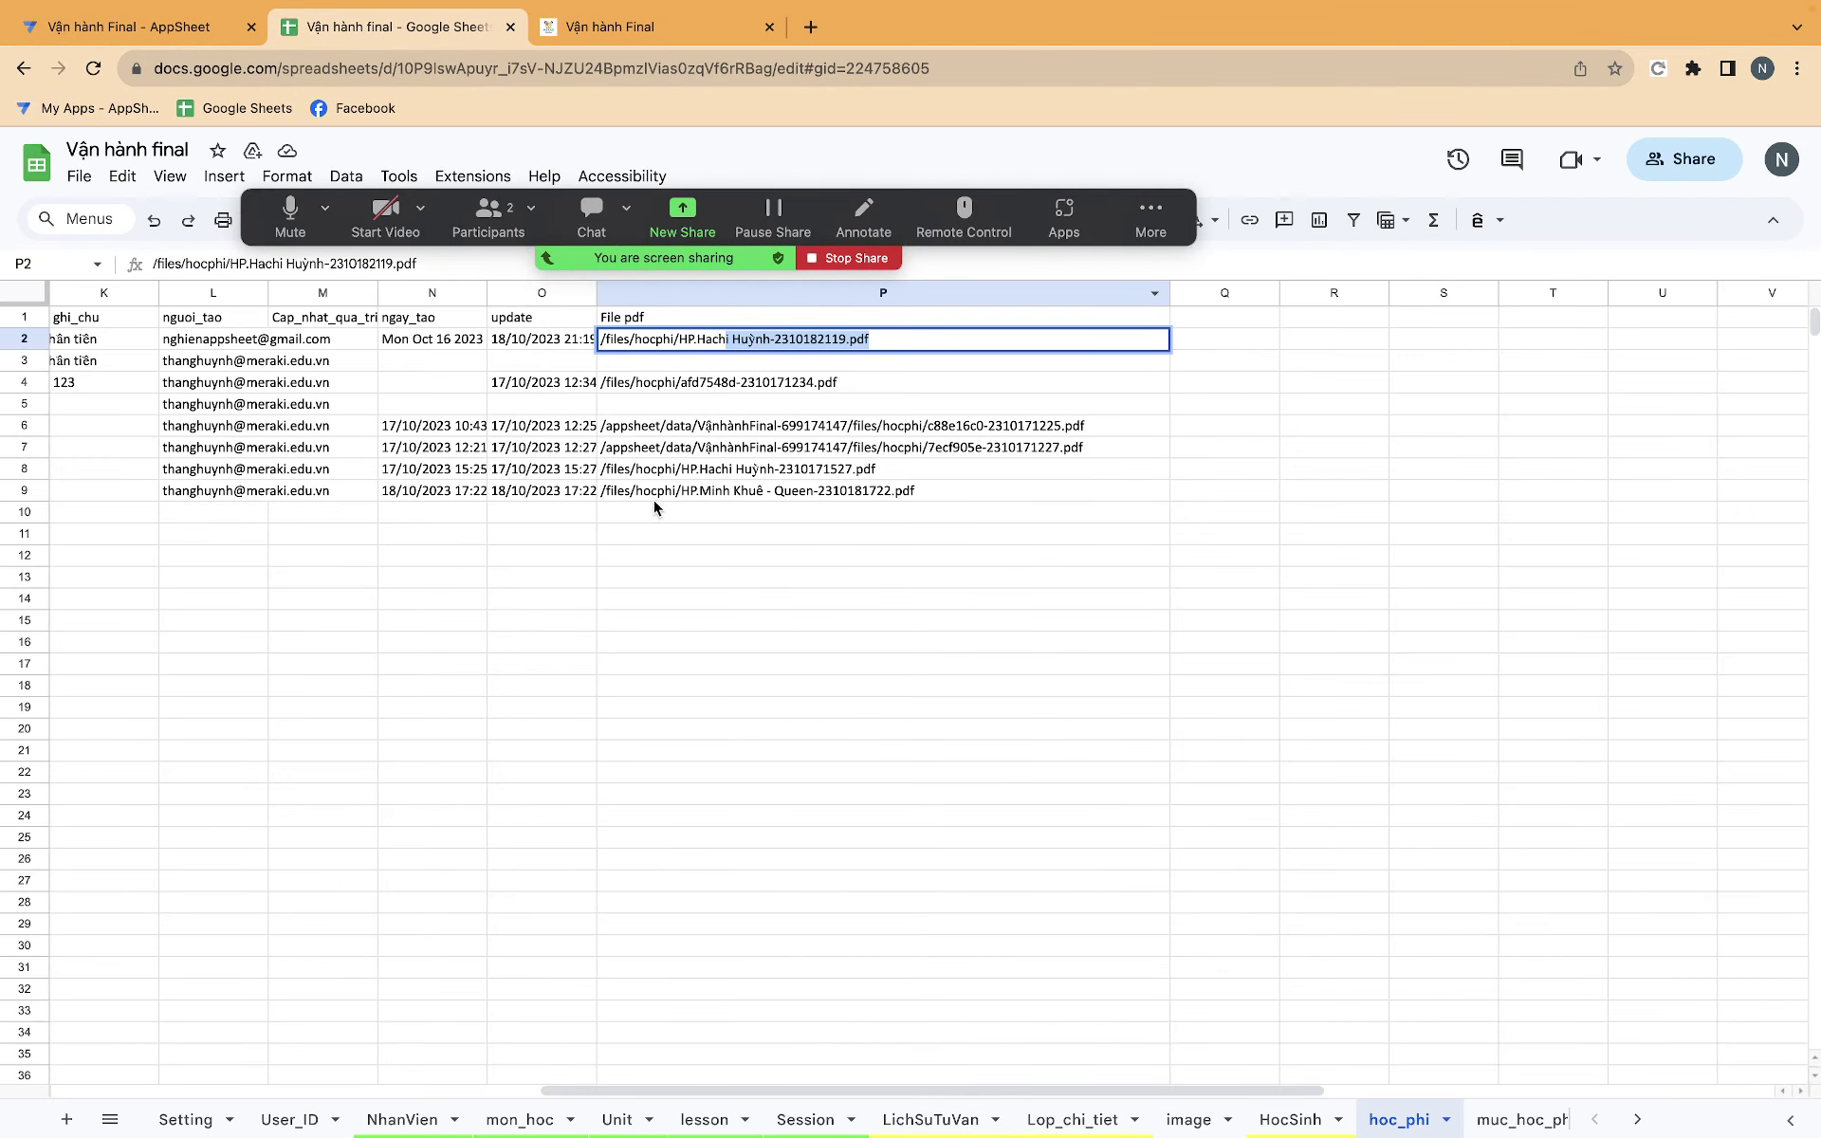
{"action": "left_click", "coordinate": [655, 533]}
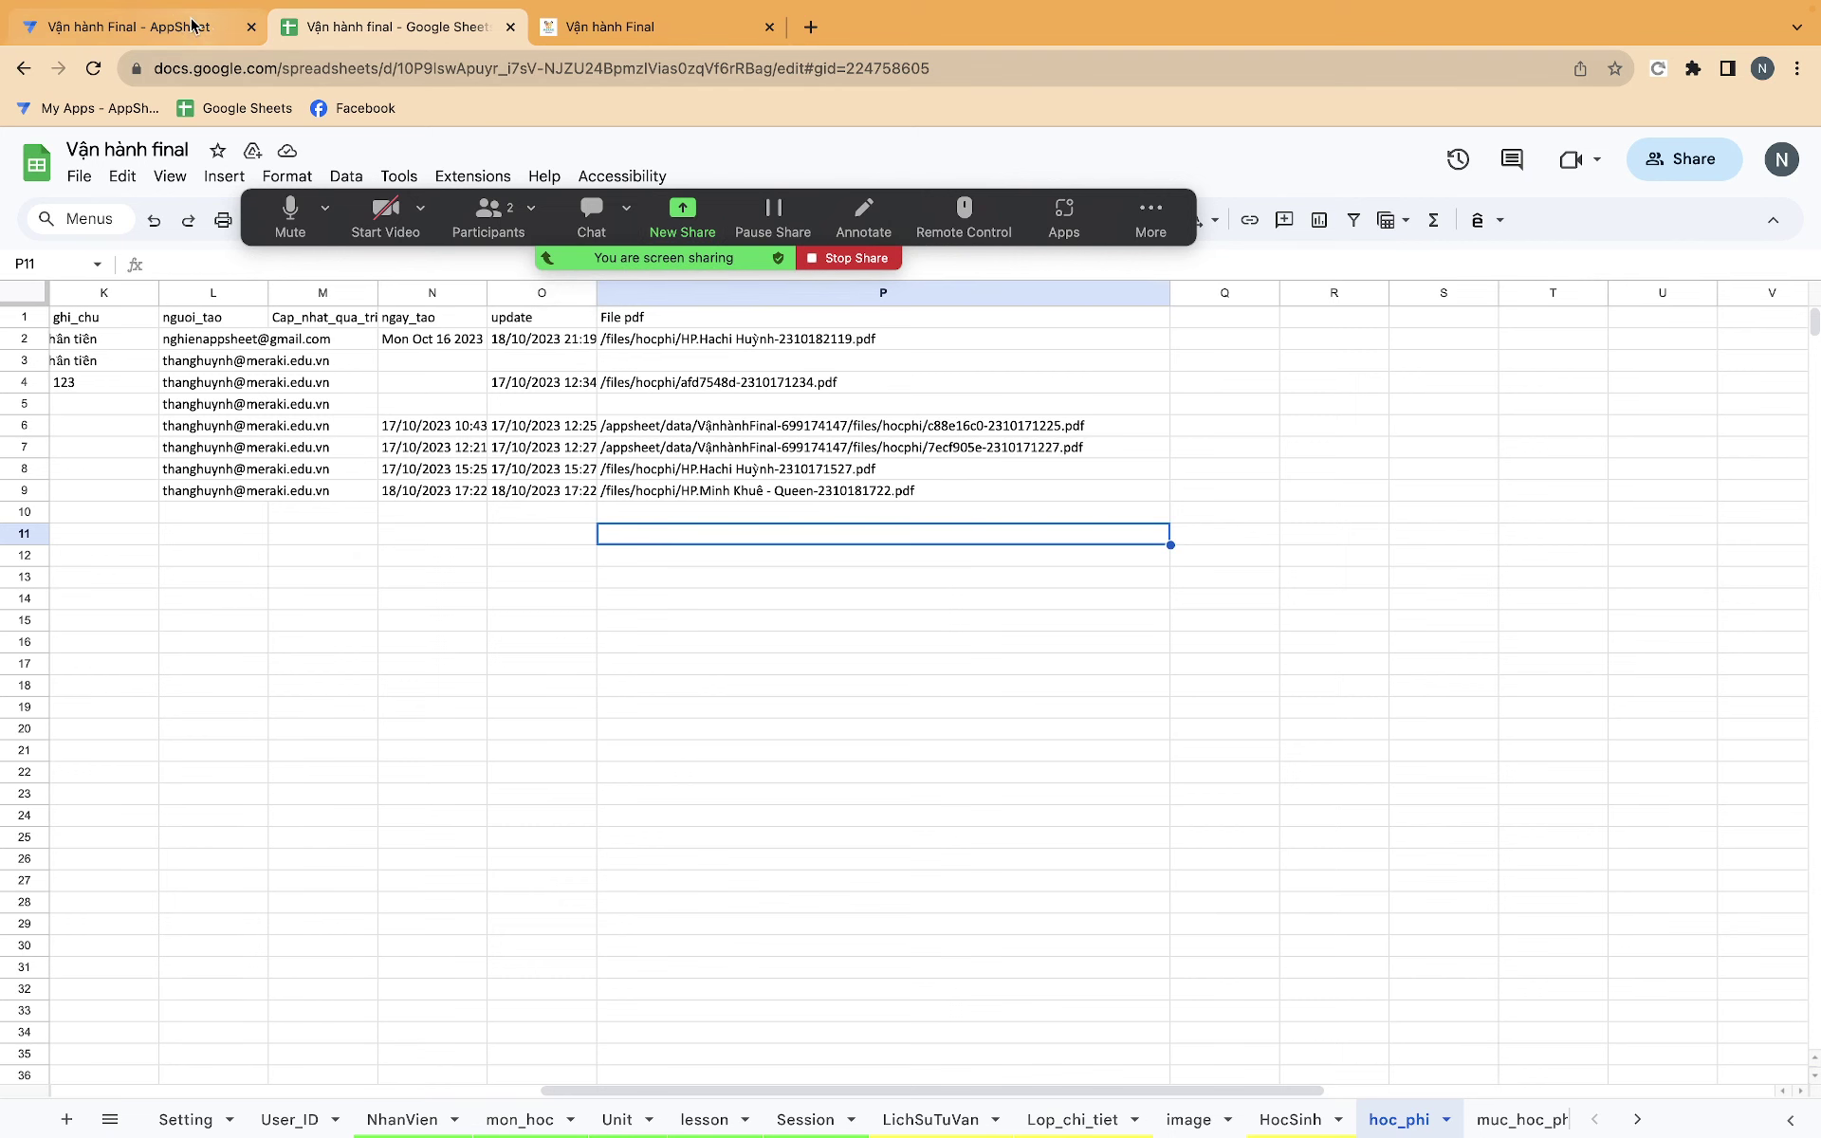
{"action": "left_click", "coordinate": [133, 27]}
{"action": "left_click", "coordinate": [607, 27]}
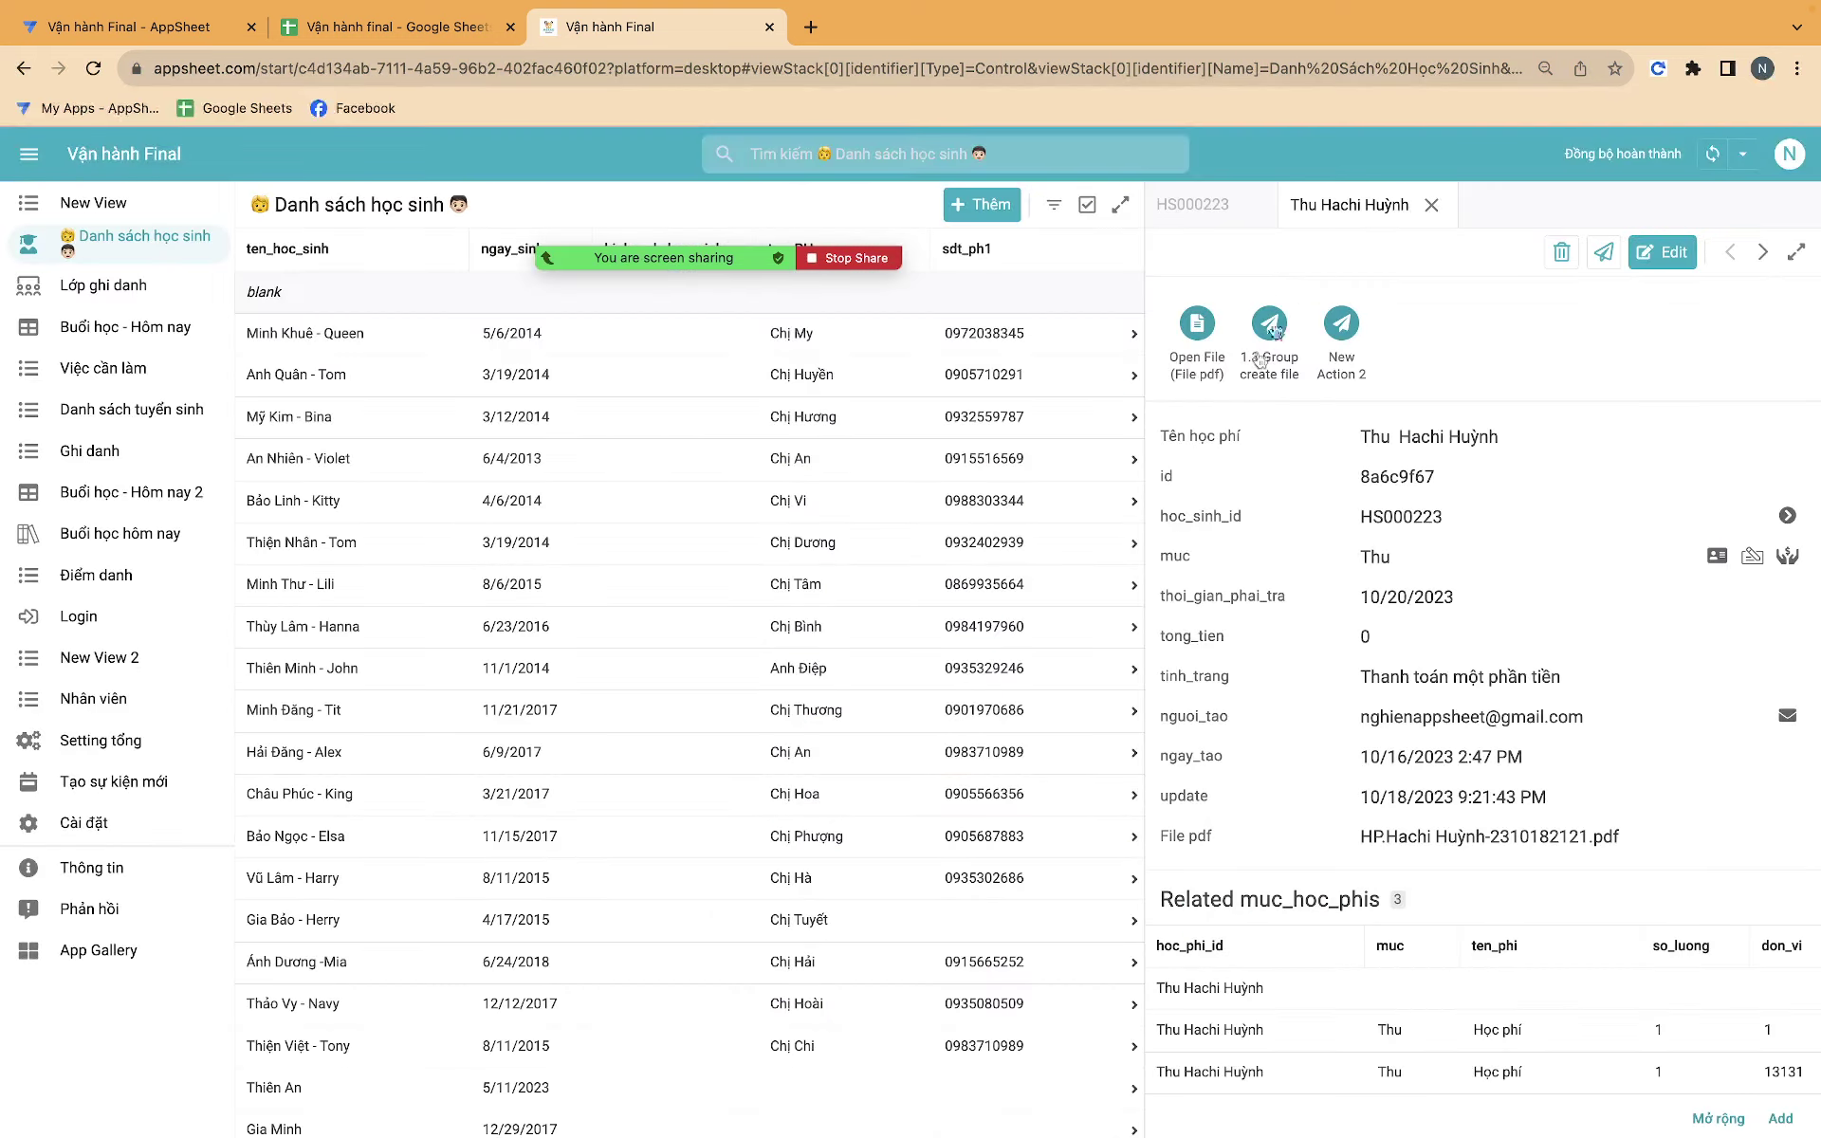
Open the fee record's generated PDF to verify it, then return to New Bot 15 in the editor.
{"action": "left_click", "coordinate": [1203, 326]}
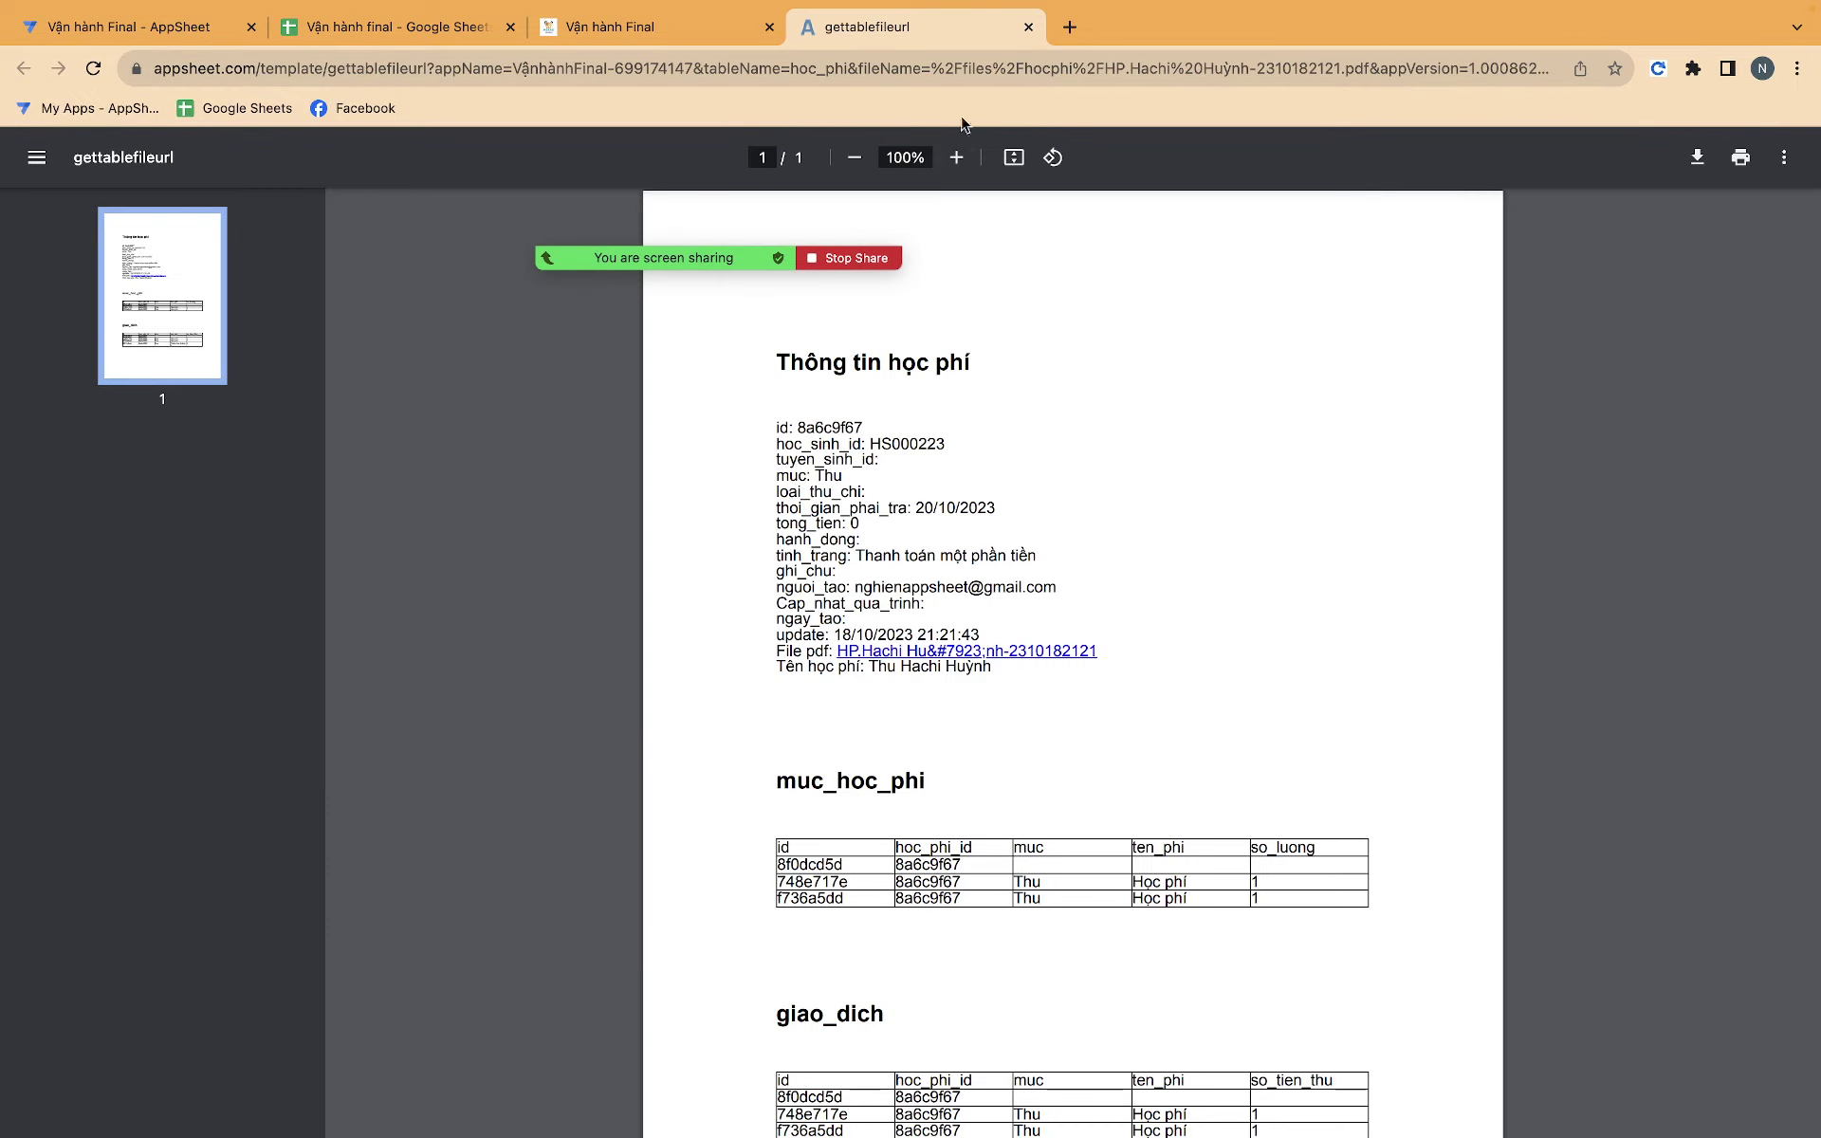
{"action": "left_click", "coordinate": [1026, 26]}
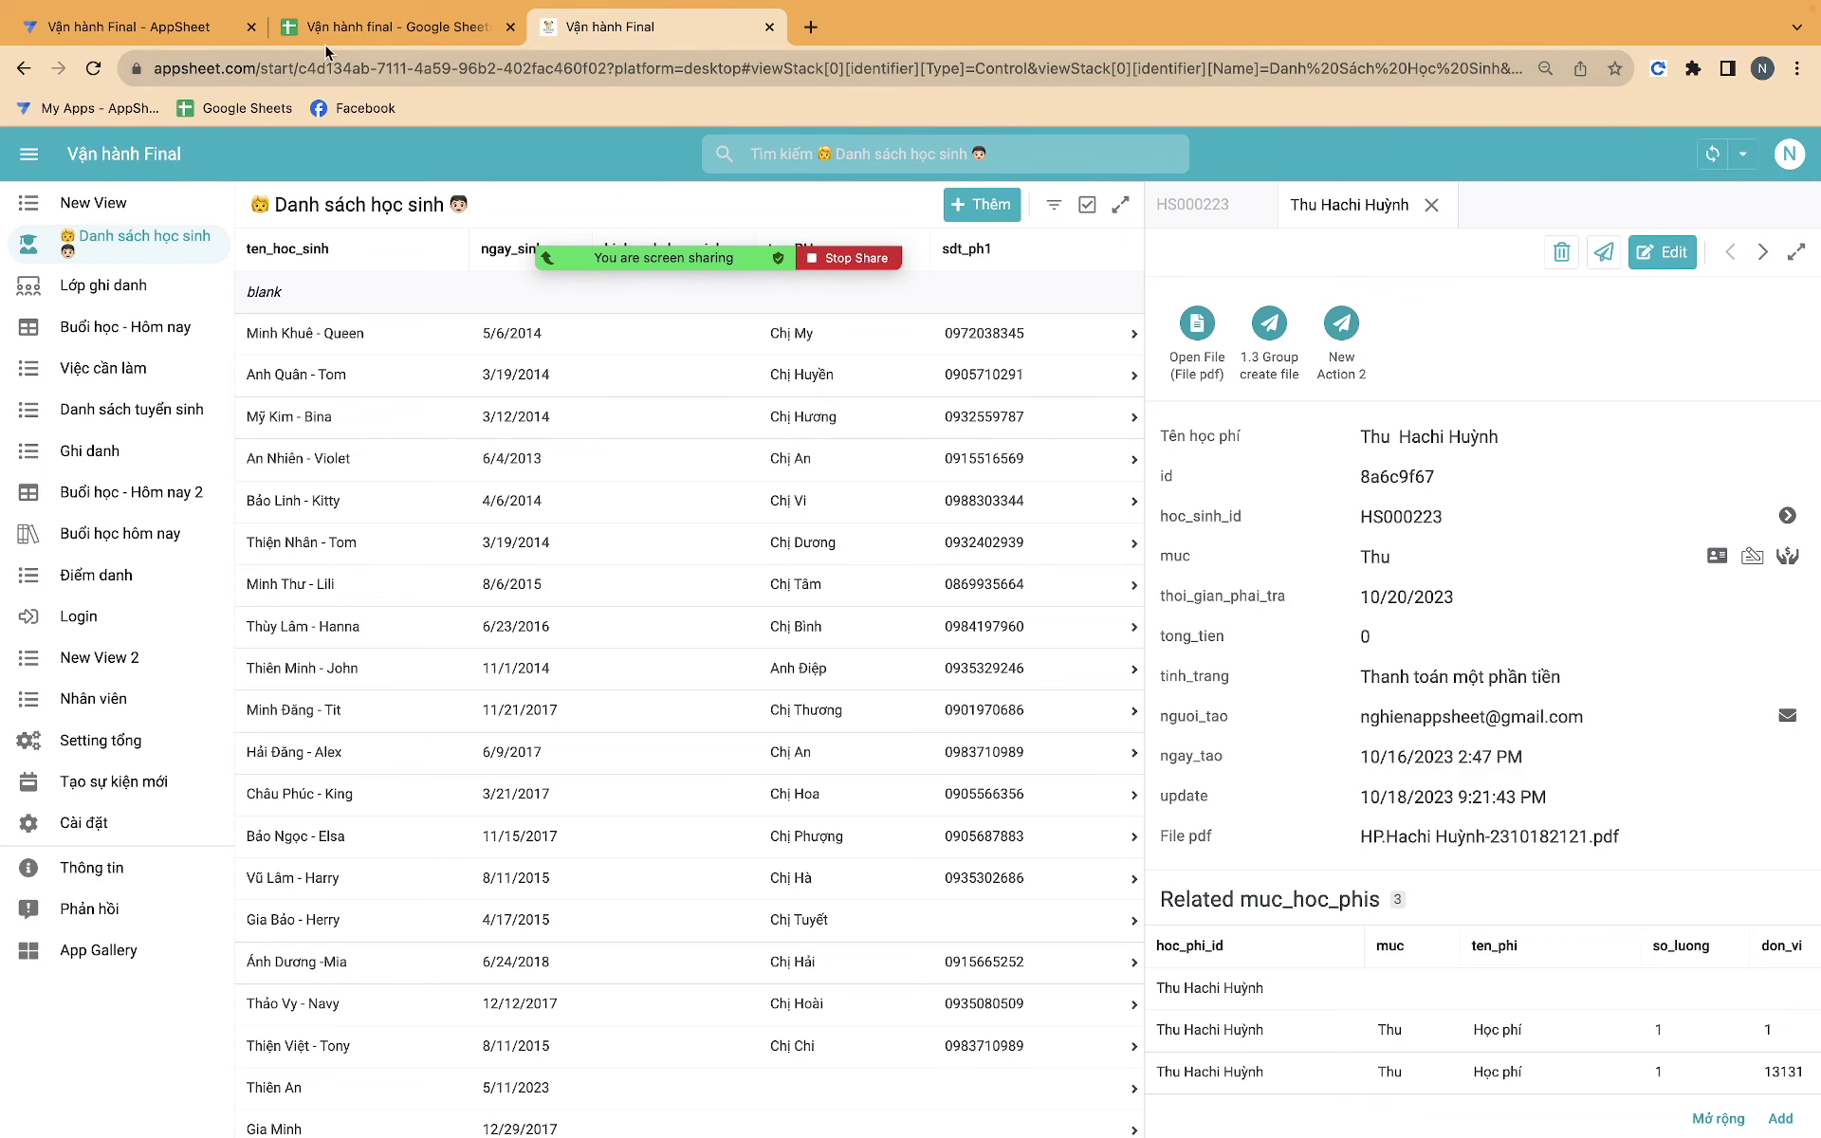
{"action": "left_click", "coordinate": [211, 34]}
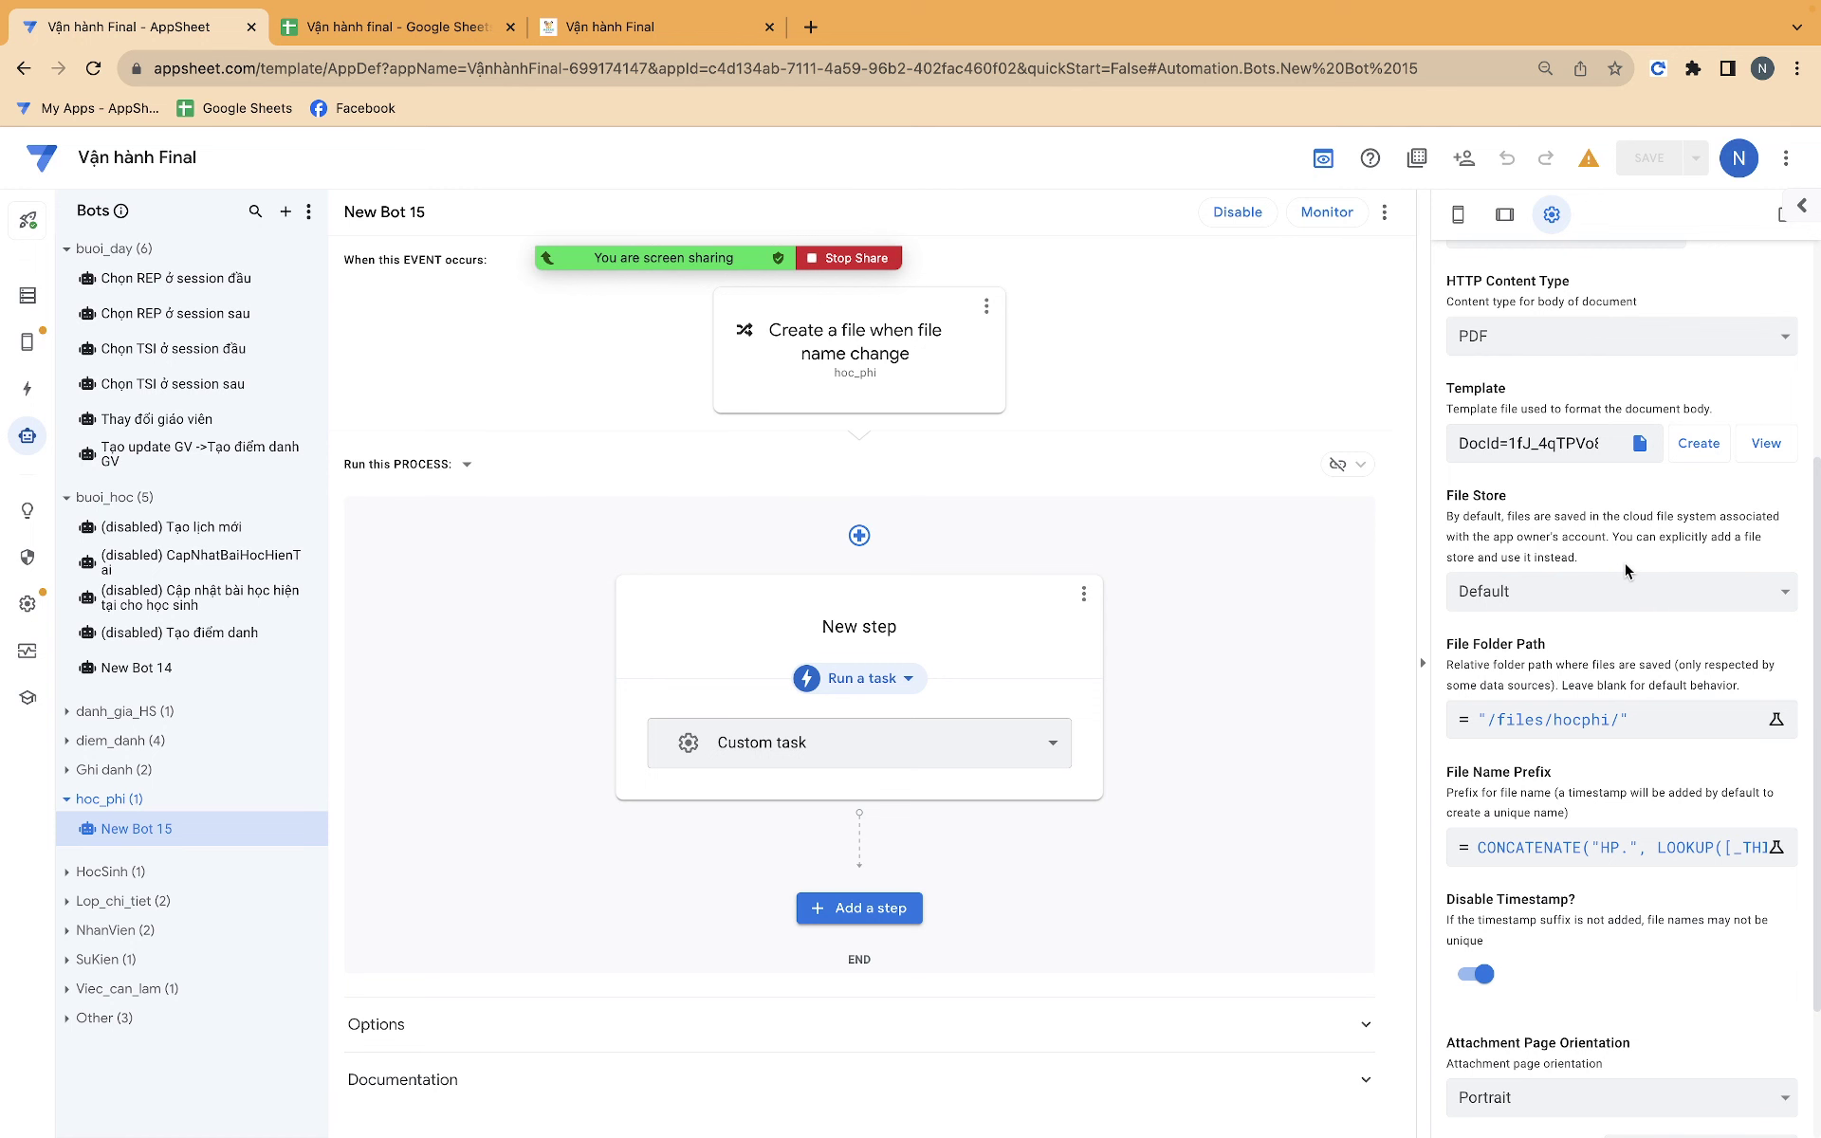
Review the file name prefix formula's LOOKUP and [_THISROW] reference in the Expression Assistant.
{"action": "left_click", "coordinate": [1576, 848]}
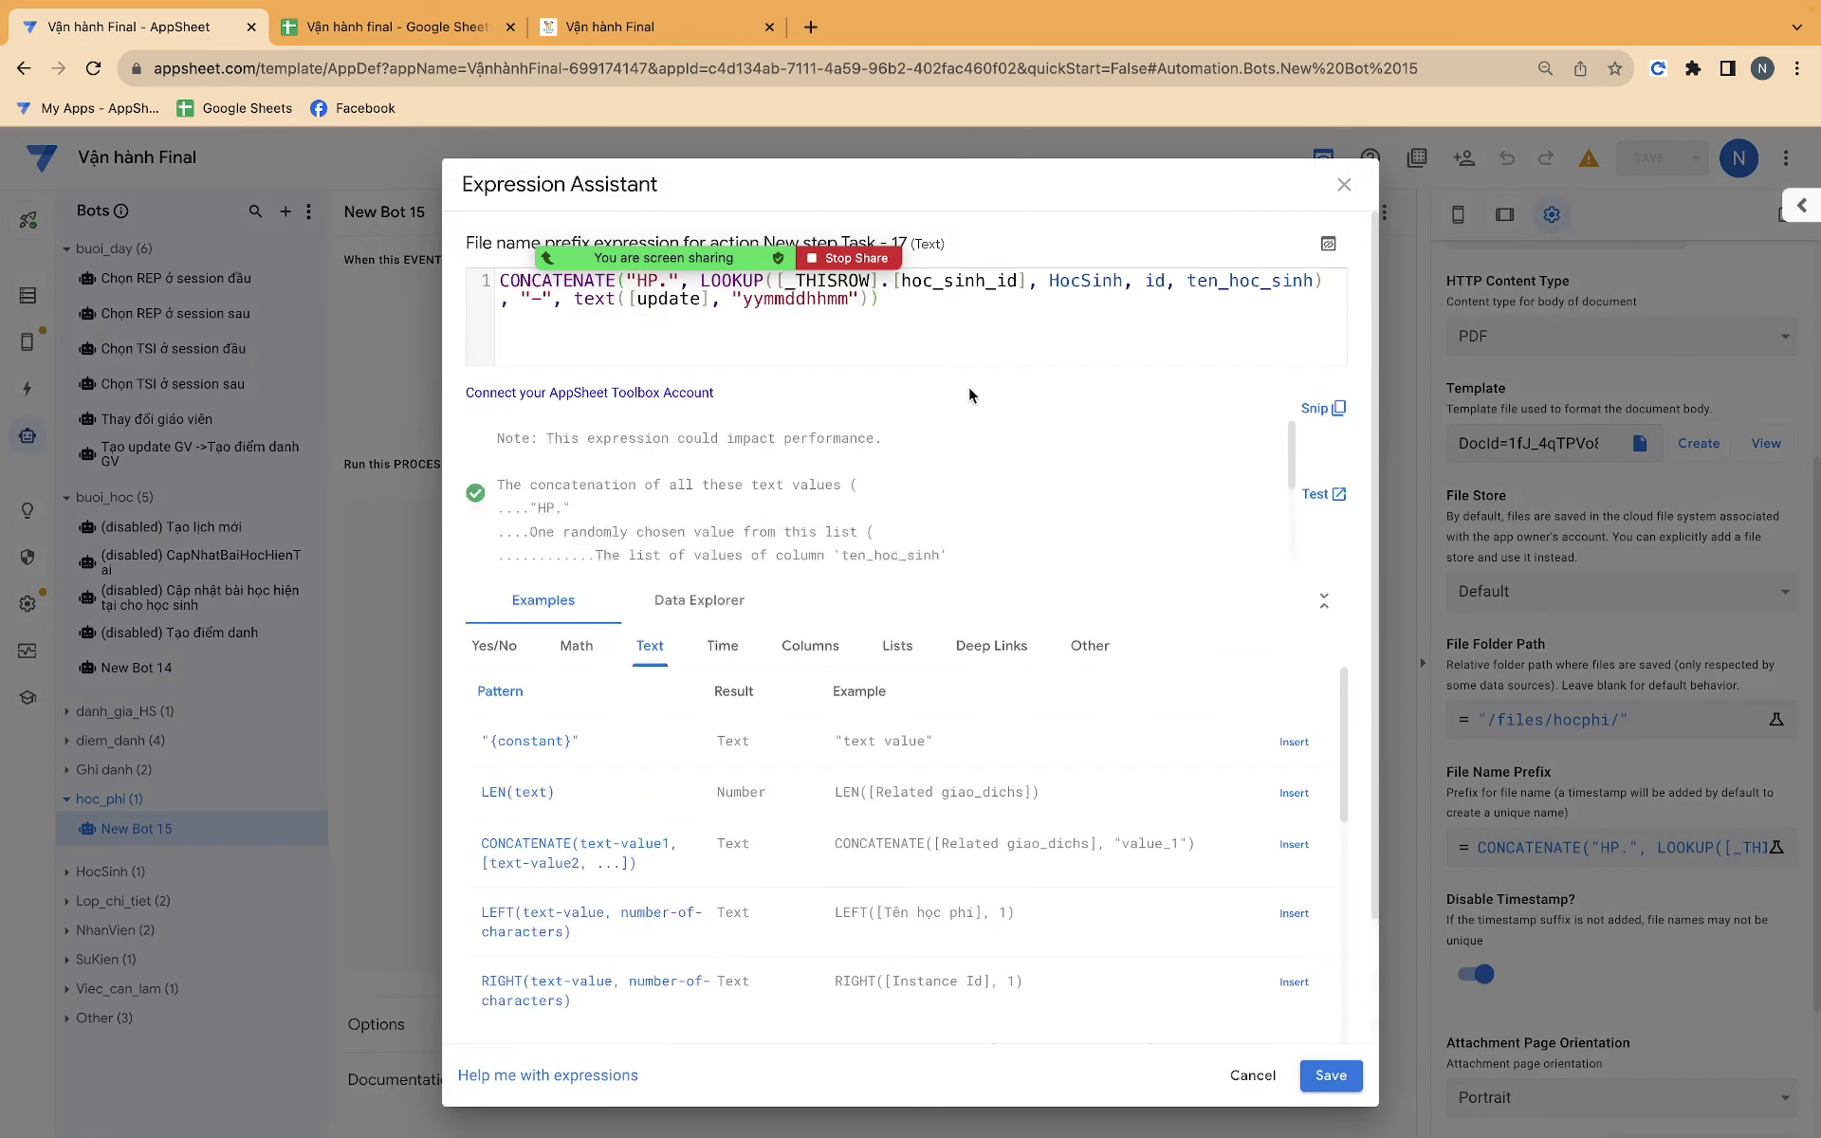
{"action": "left_click_drag", "start_coordinate": [771, 281], "coordinate": [702, 282]}
{"action": "left_click_drag", "start_coordinate": [891, 281], "coordinate": [770, 279]}
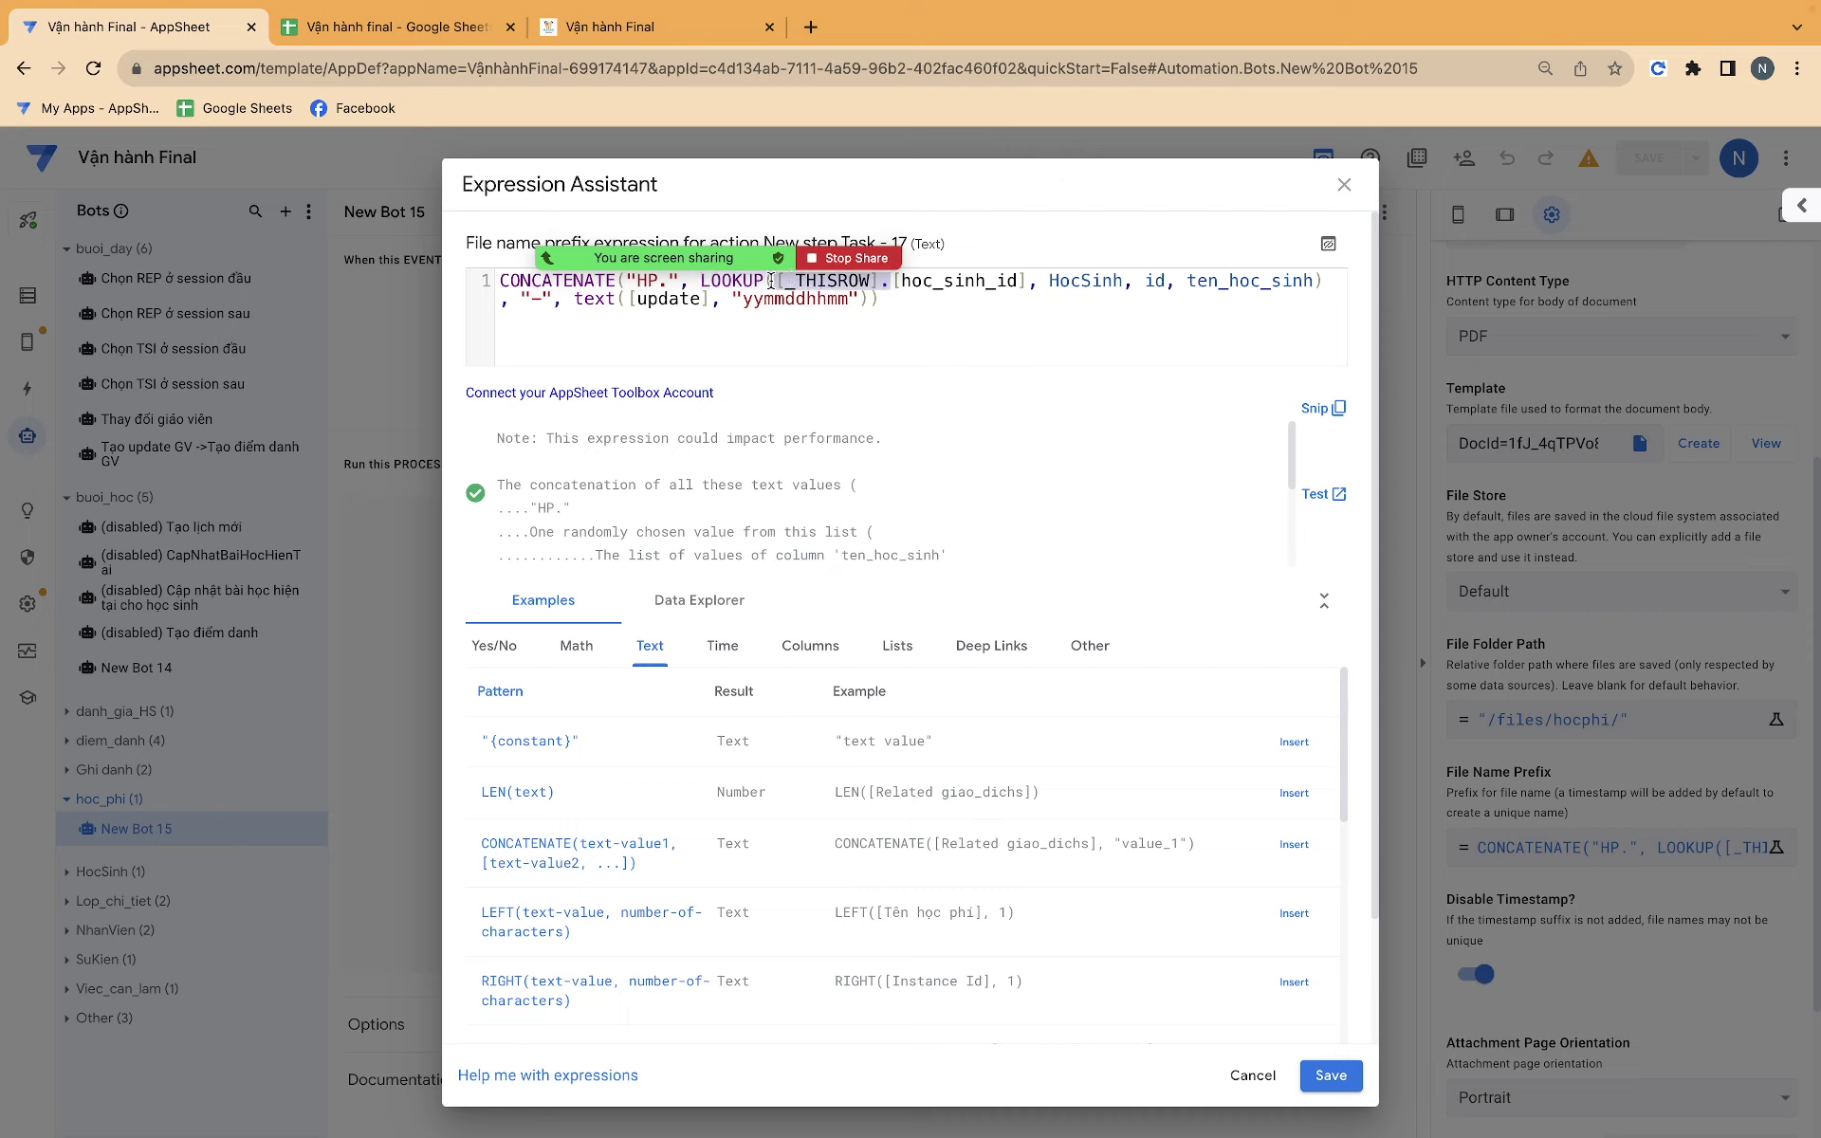
Check the File pdf paths and hoc_sinh_id values, such as HS000223 in B2, in the hoc_phi sheet.
{"action": "left_click", "coordinate": [423, 38]}
{"action": "left_click", "coordinate": [699, 576]}
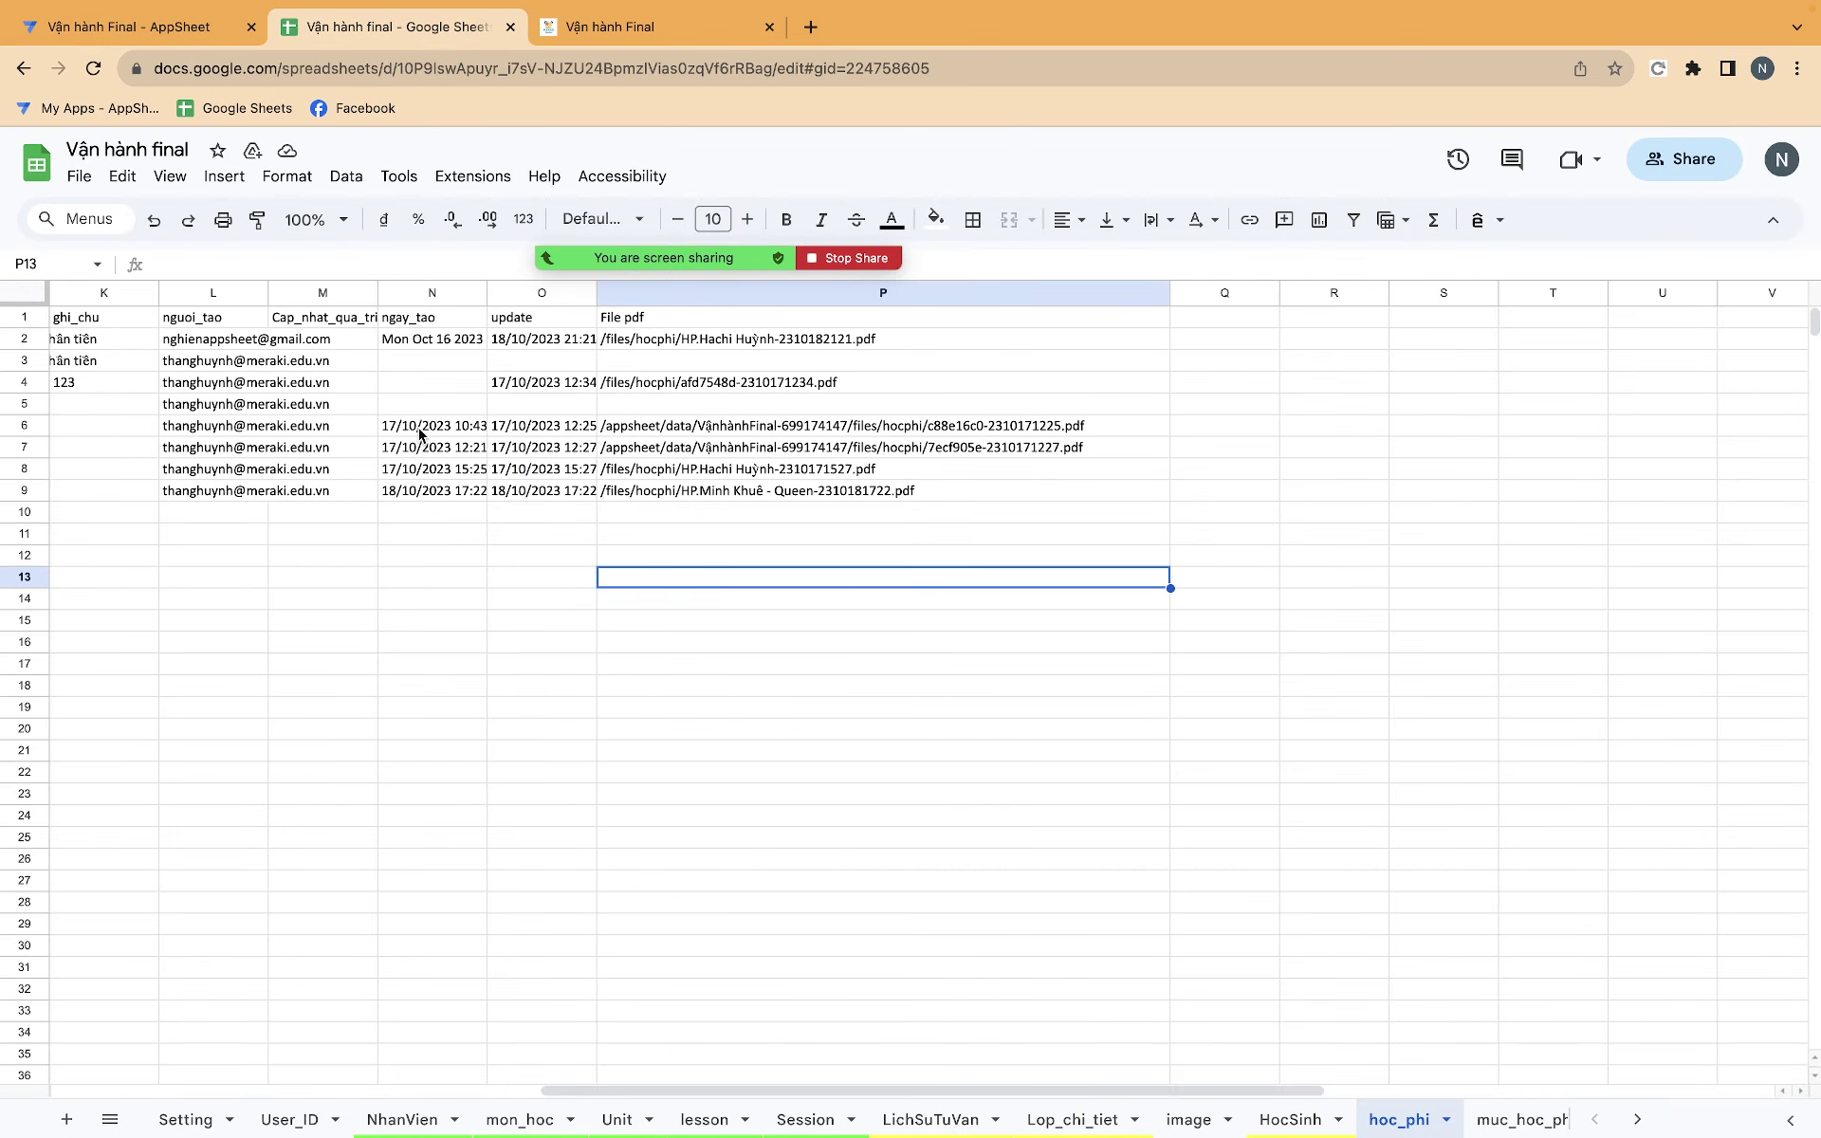
{"action": "scroll", "coordinate": [682, 777], "scroll_direction": "left", "scroll_amount": 10}
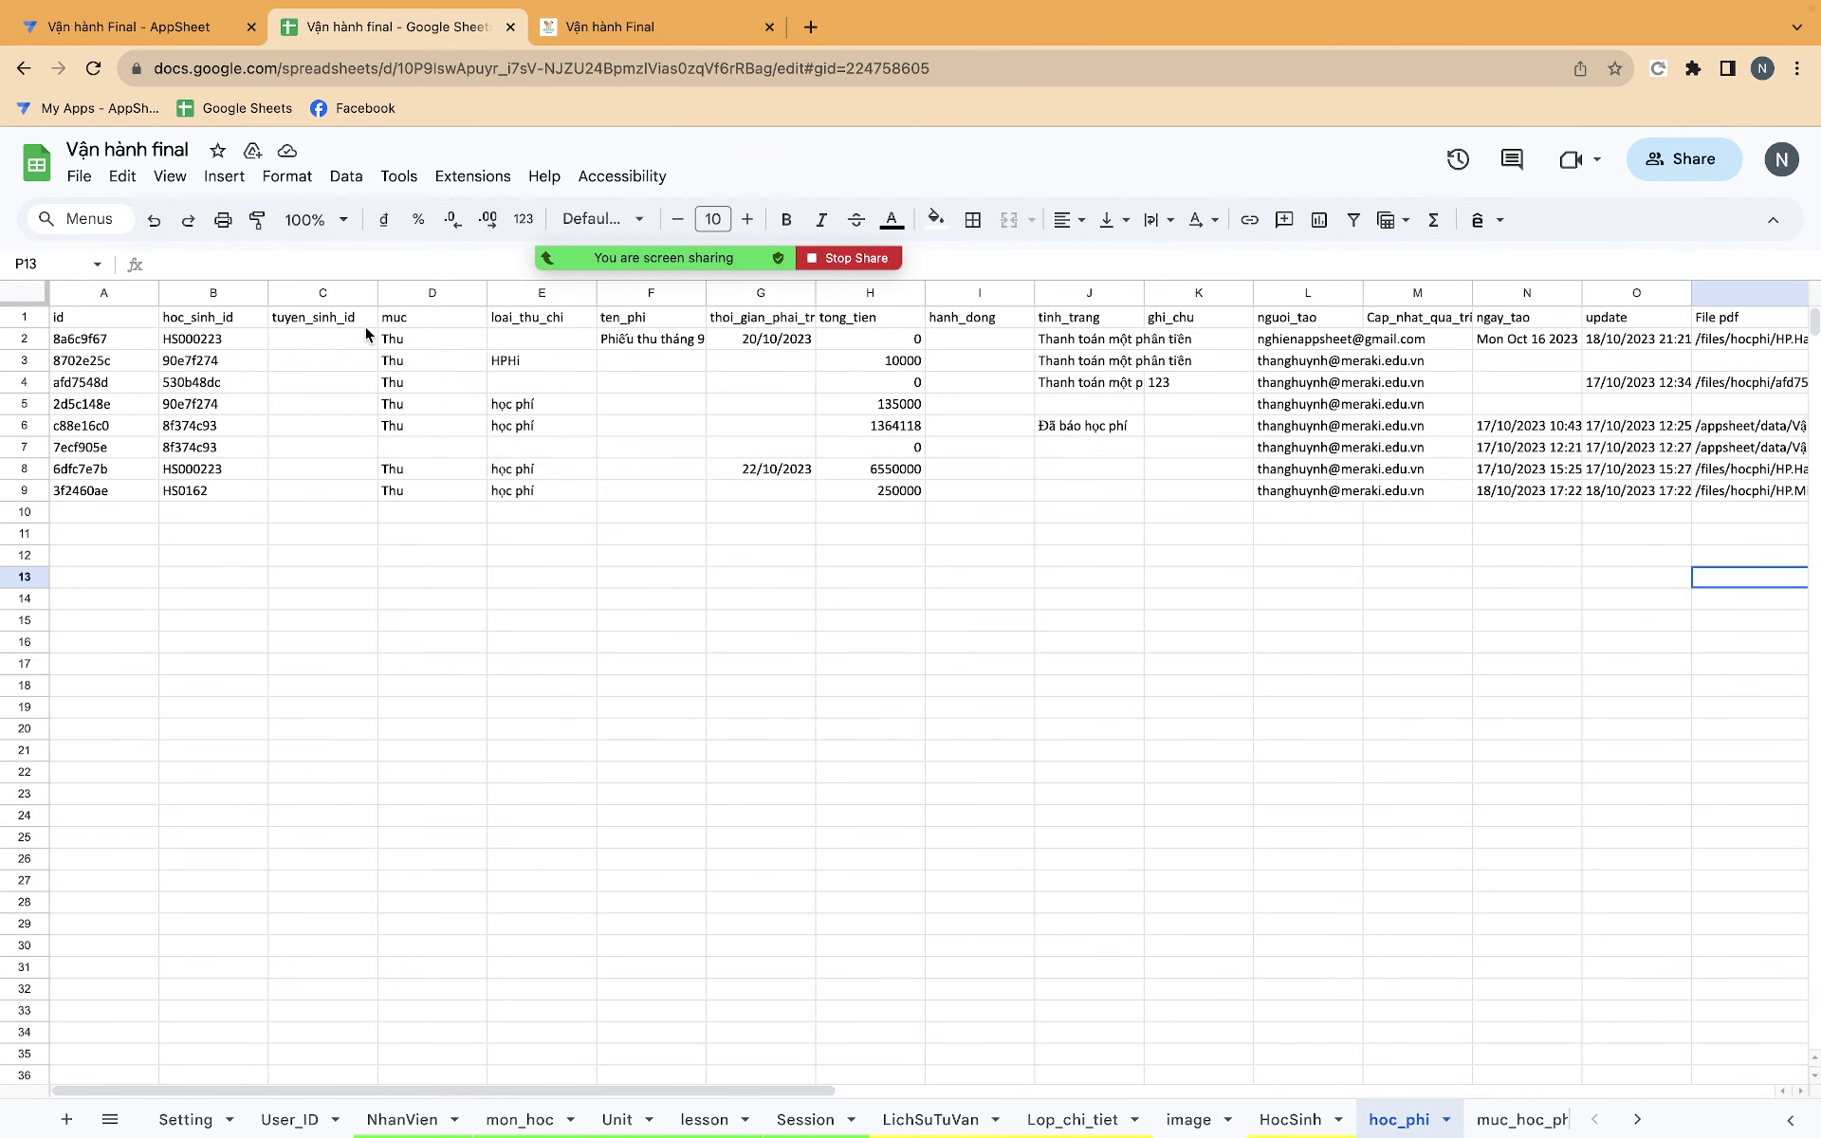
{"action": "left_click", "coordinate": [175, 345]}
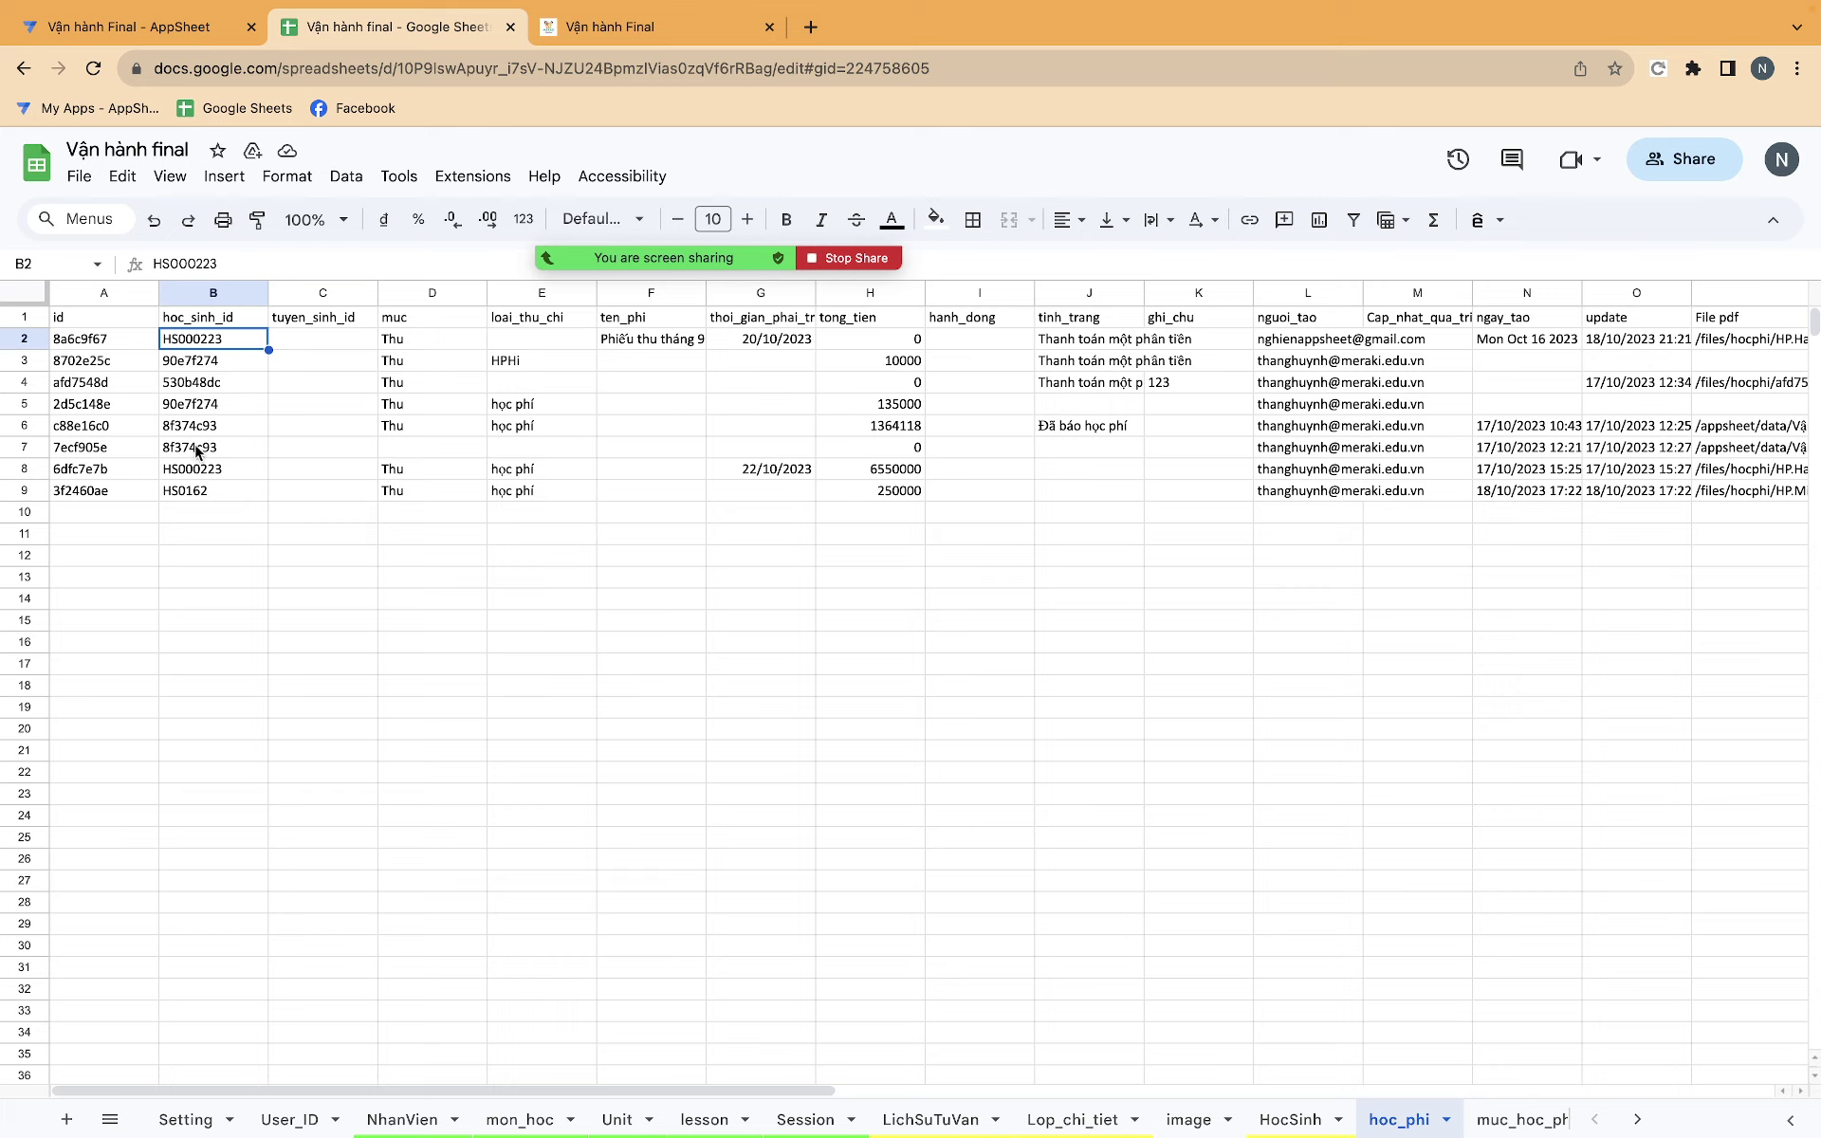
{"action": "left_click", "coordinate": [197, 450]}
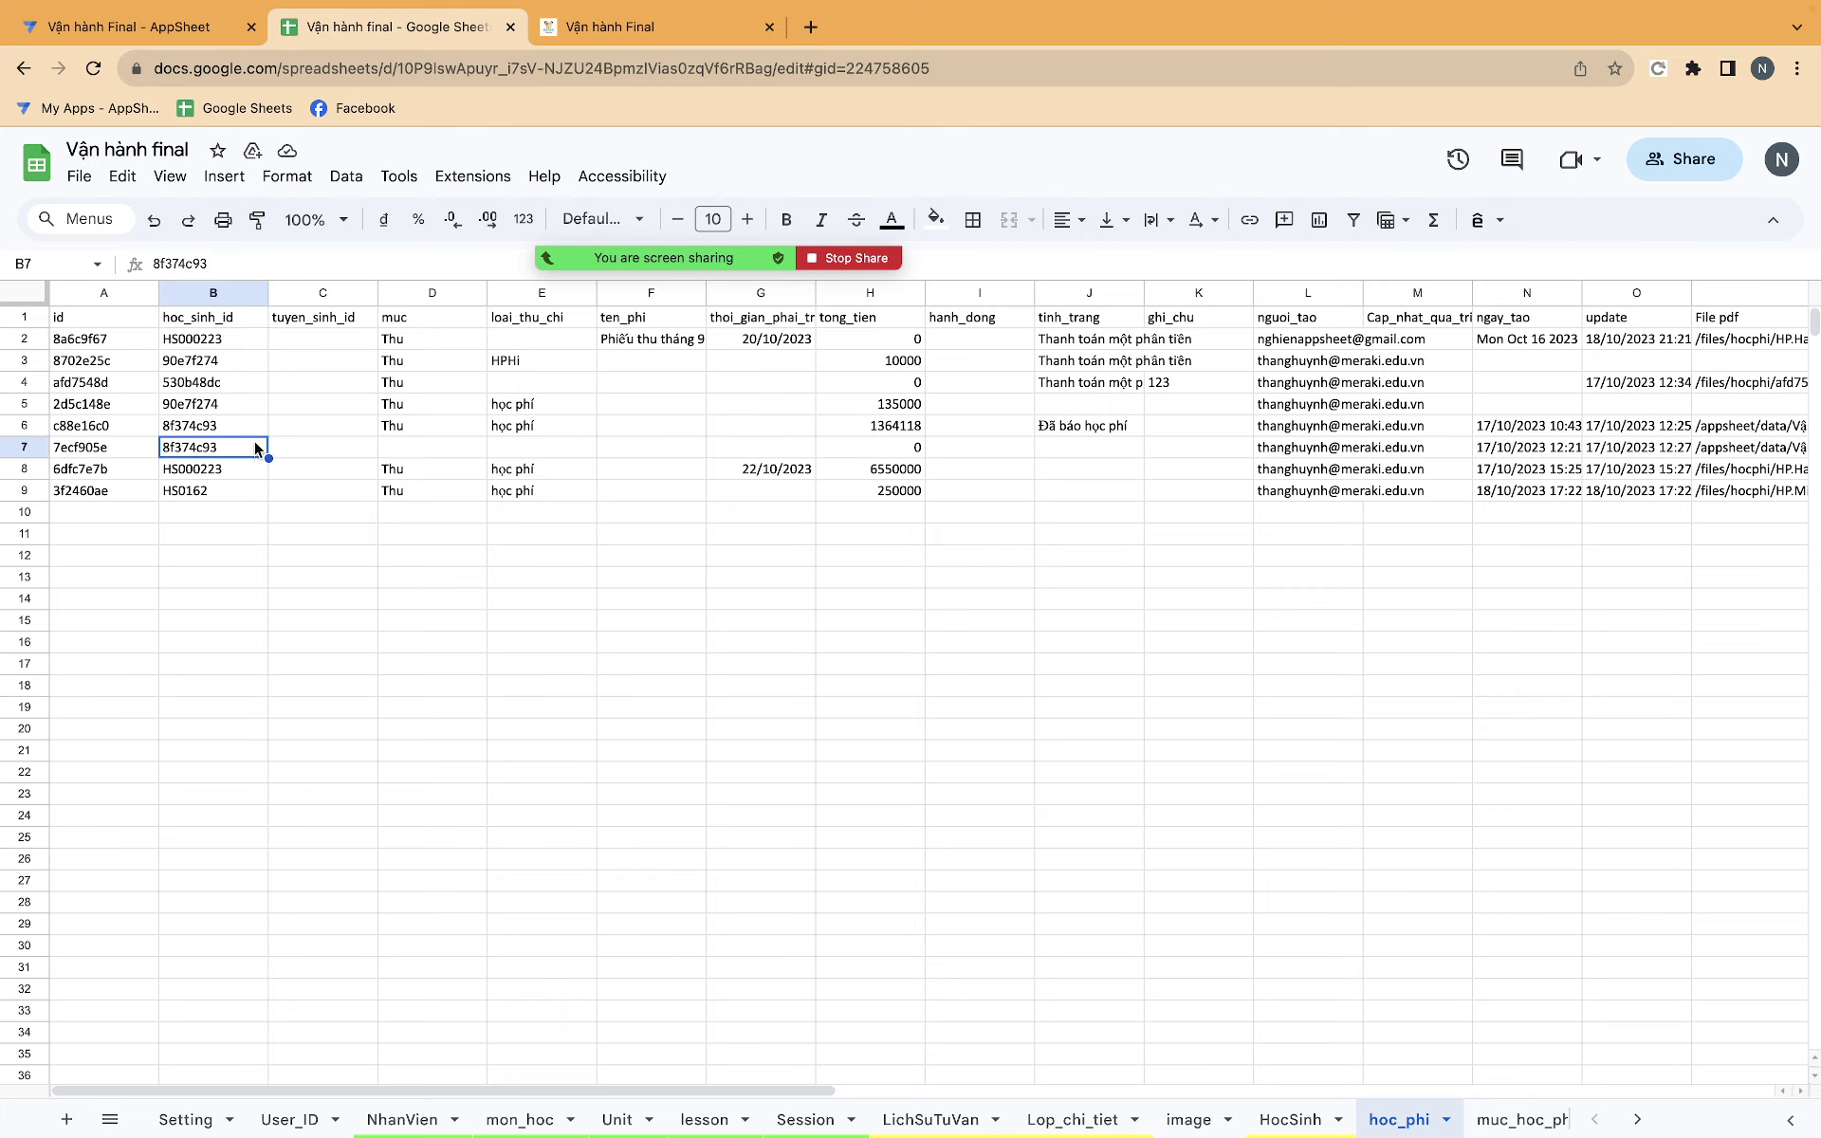
{"action": "left_click", "coordinate": [216, 344]}
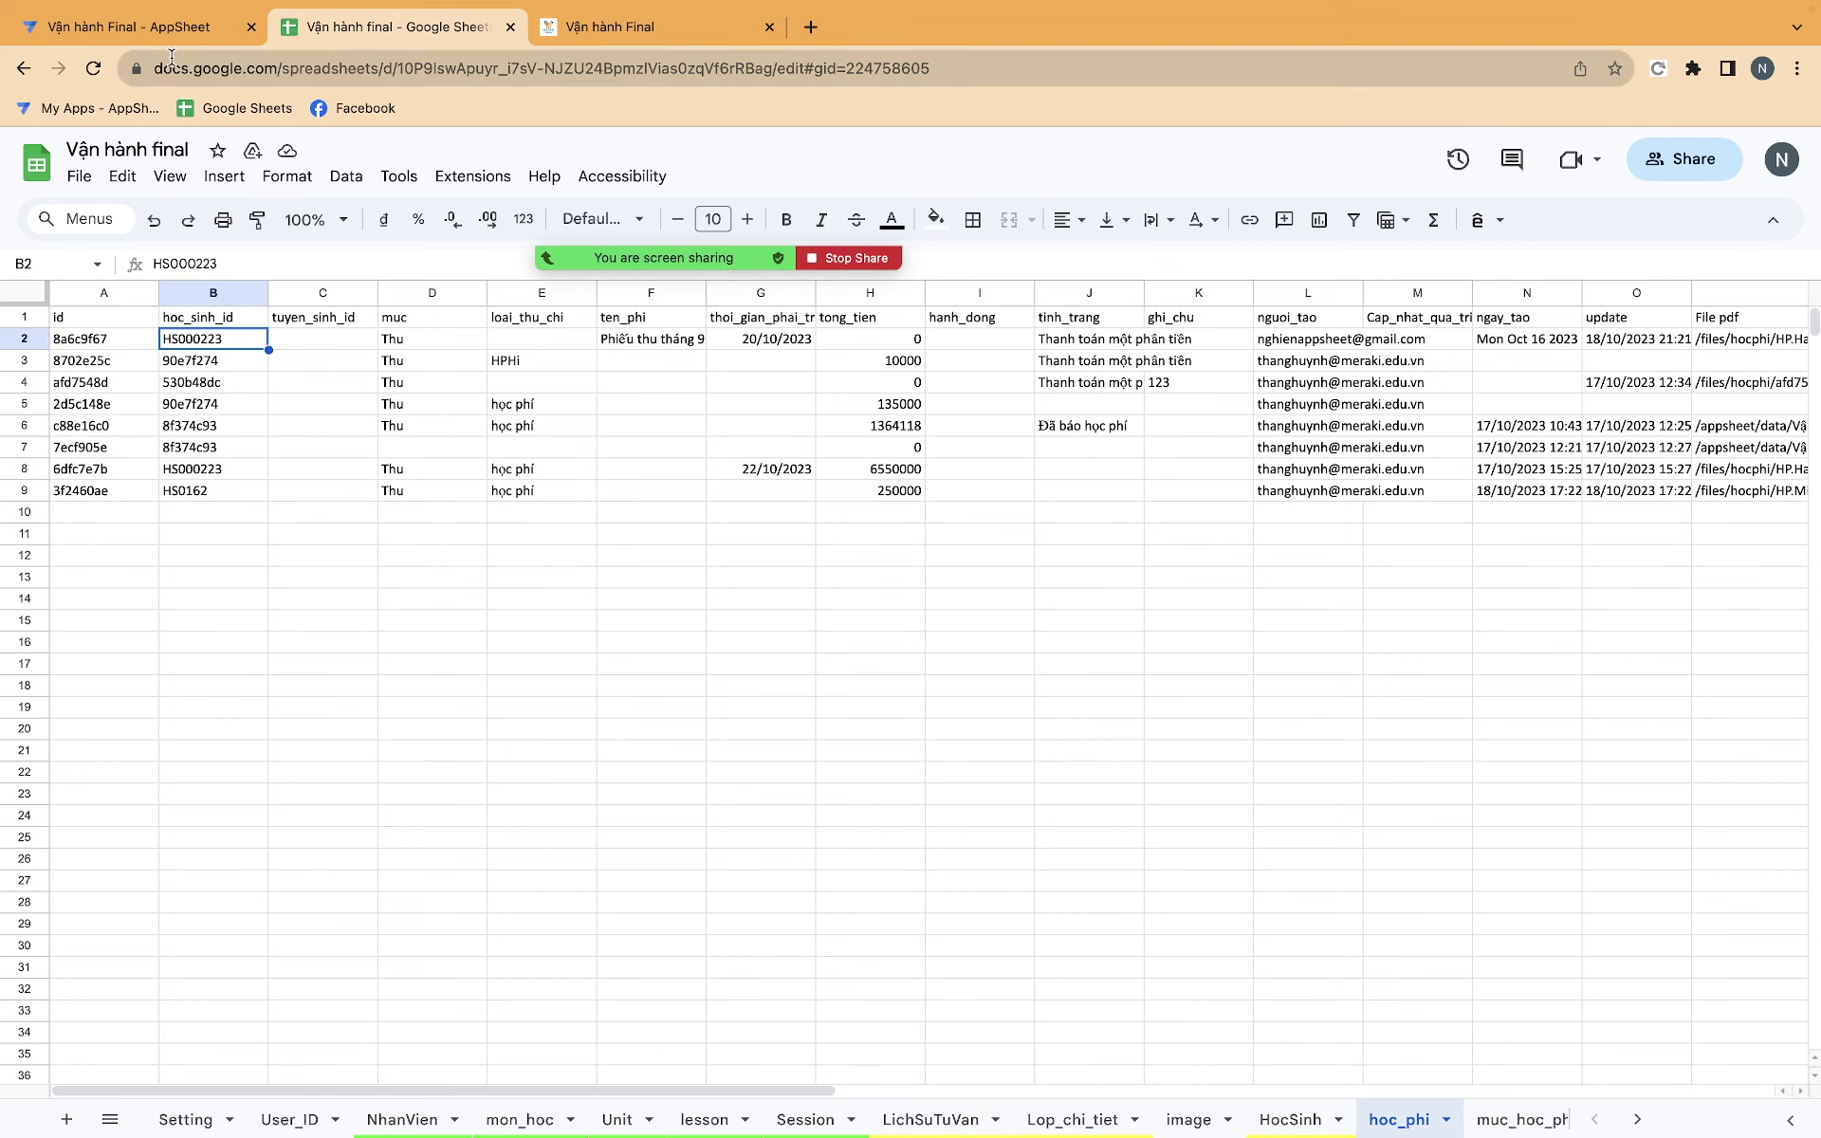
Save the HP. file name prefix formula, dismiss the template upload prompt, and return to the fee record.
{"action": "left_click", "coordinate": [157, 29]}
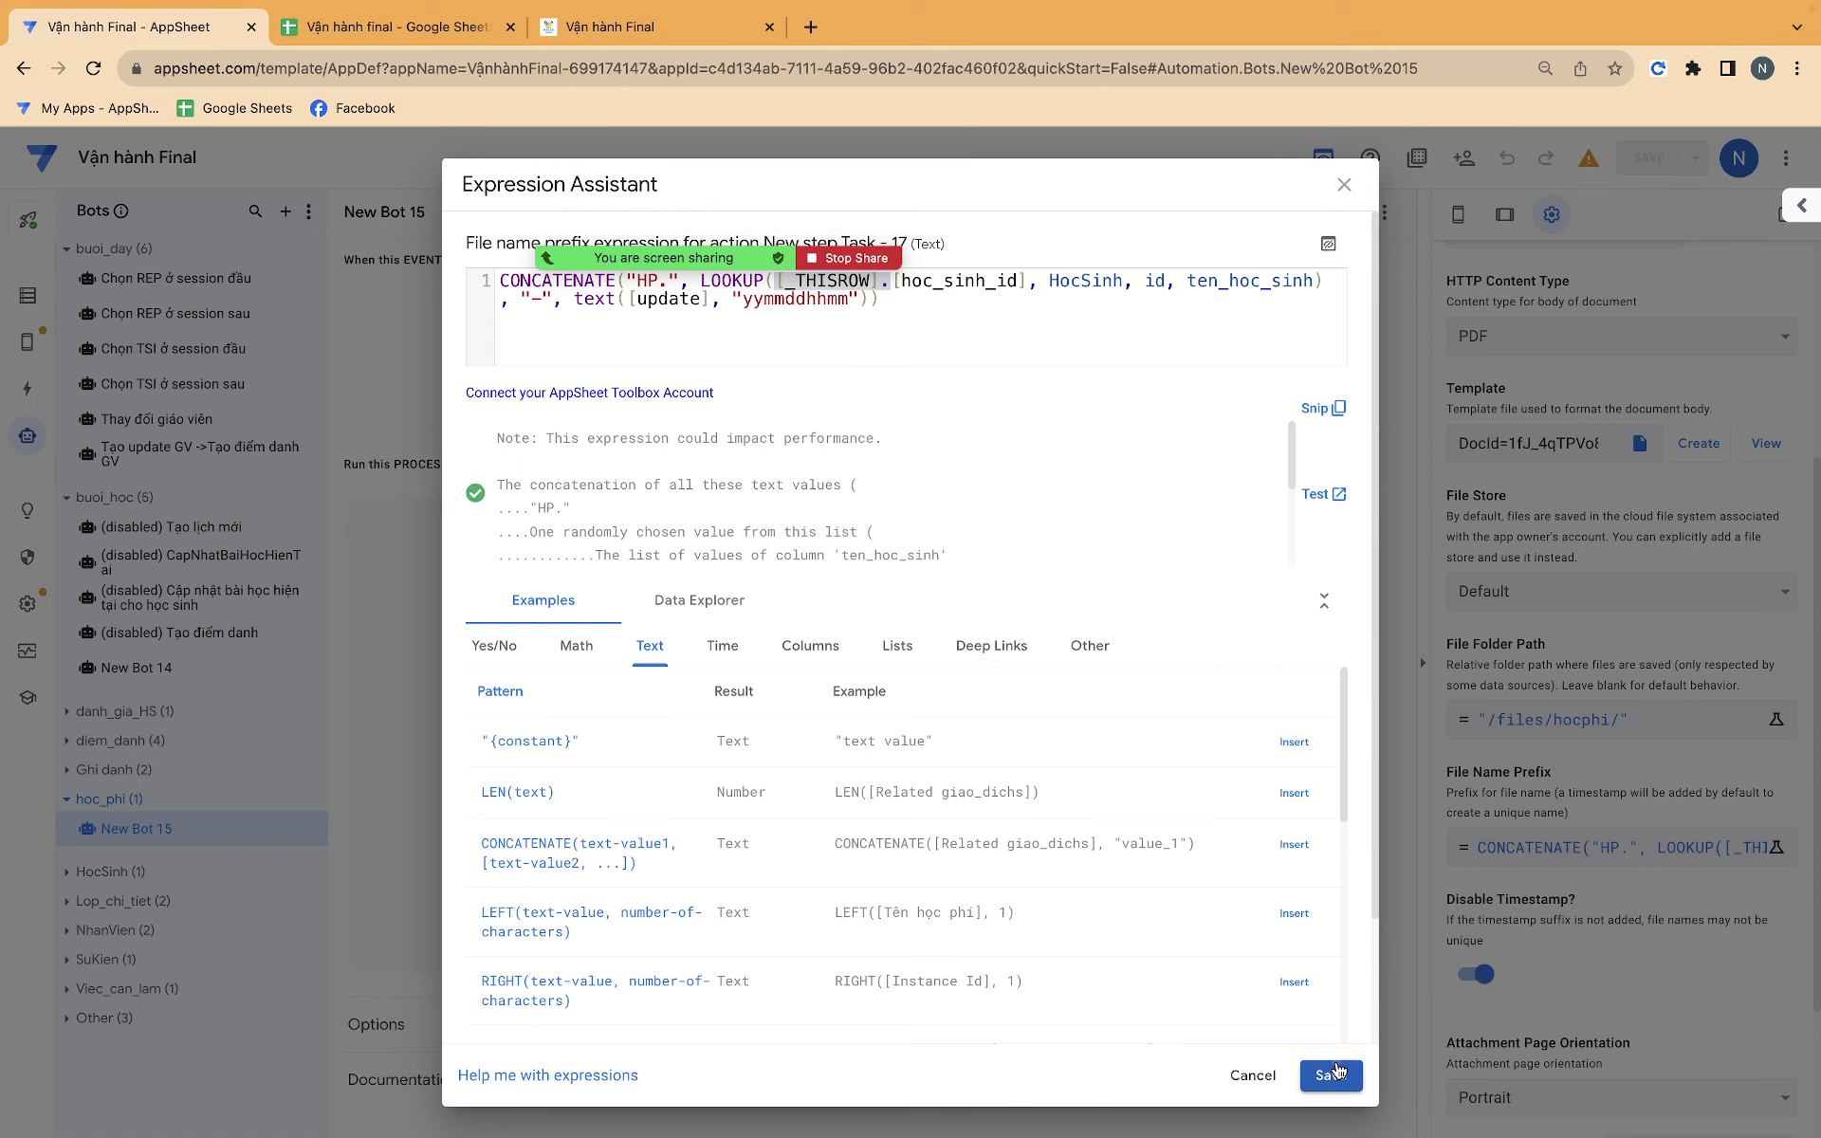
{"action": "left_click", "coordinate": [1330, 1075]}
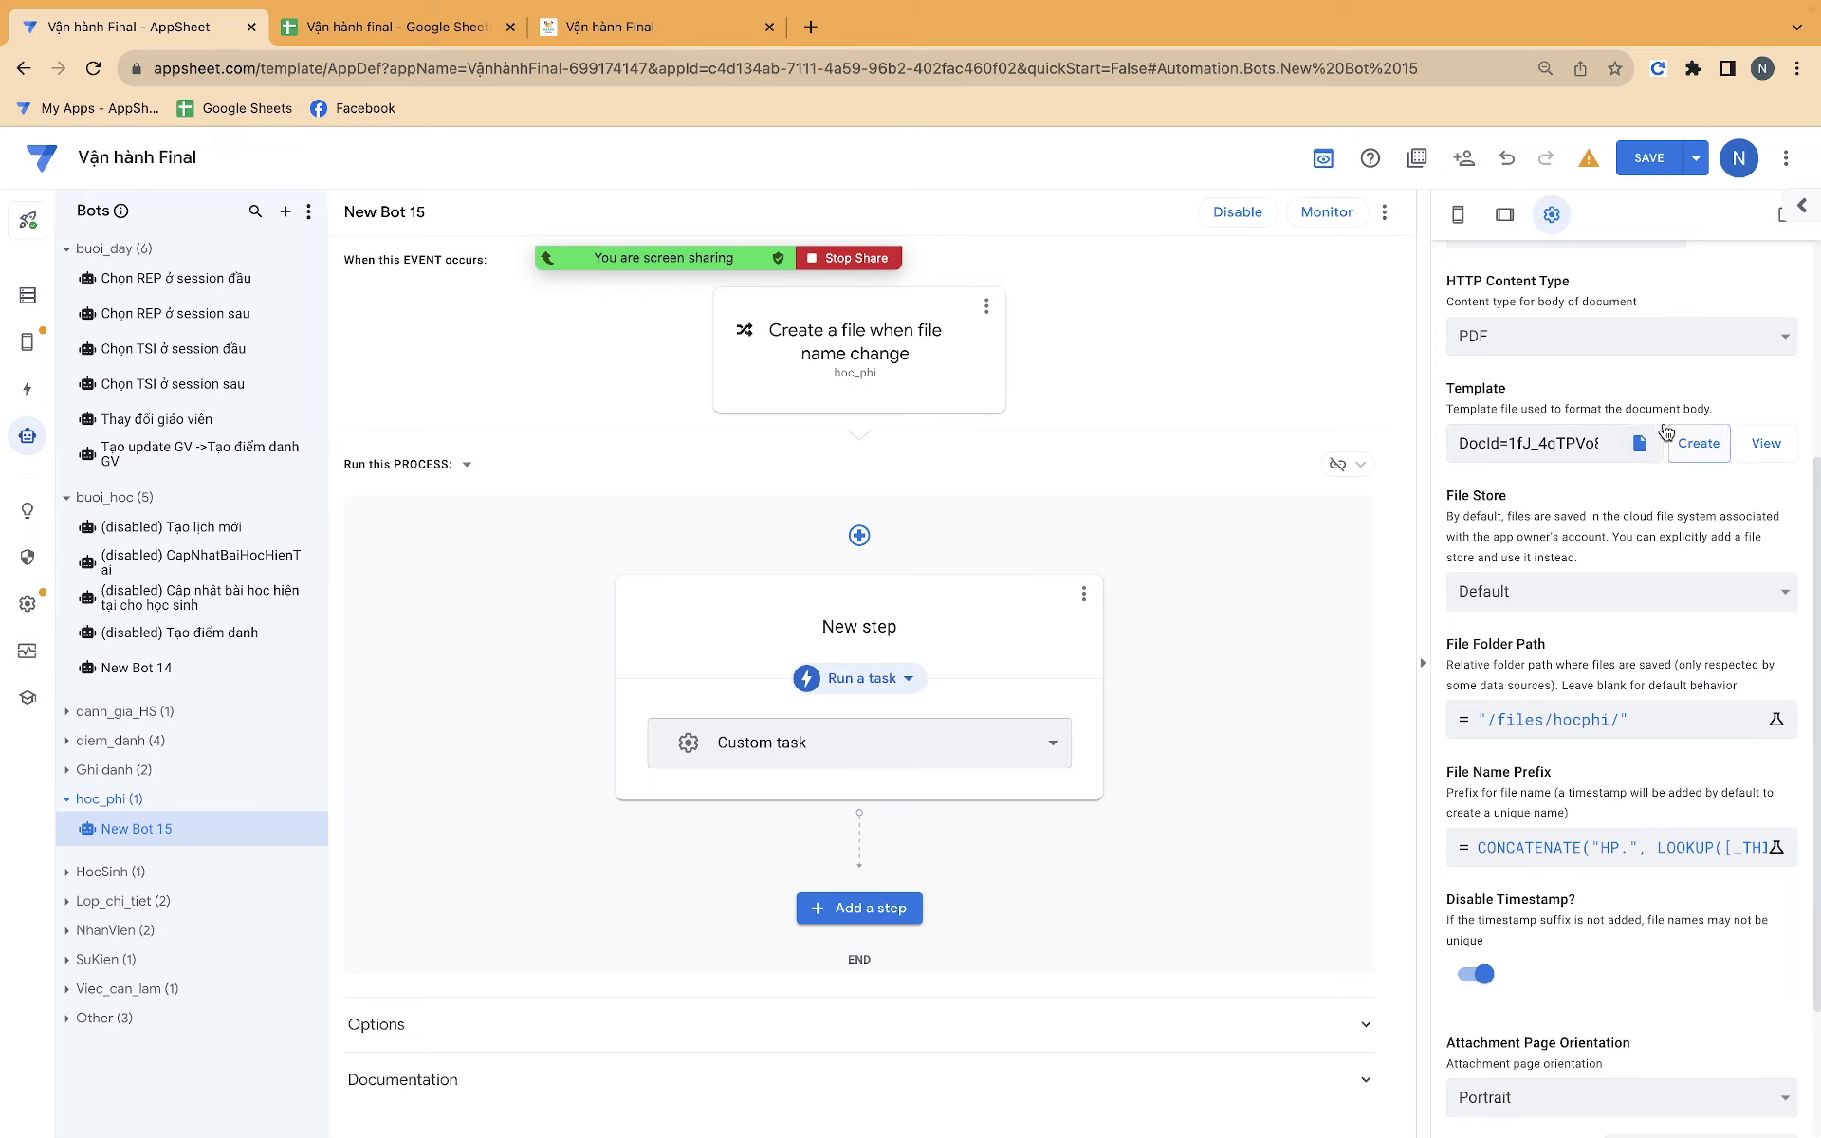
{"action": "left_click", "coordinate": [1639, 443]}
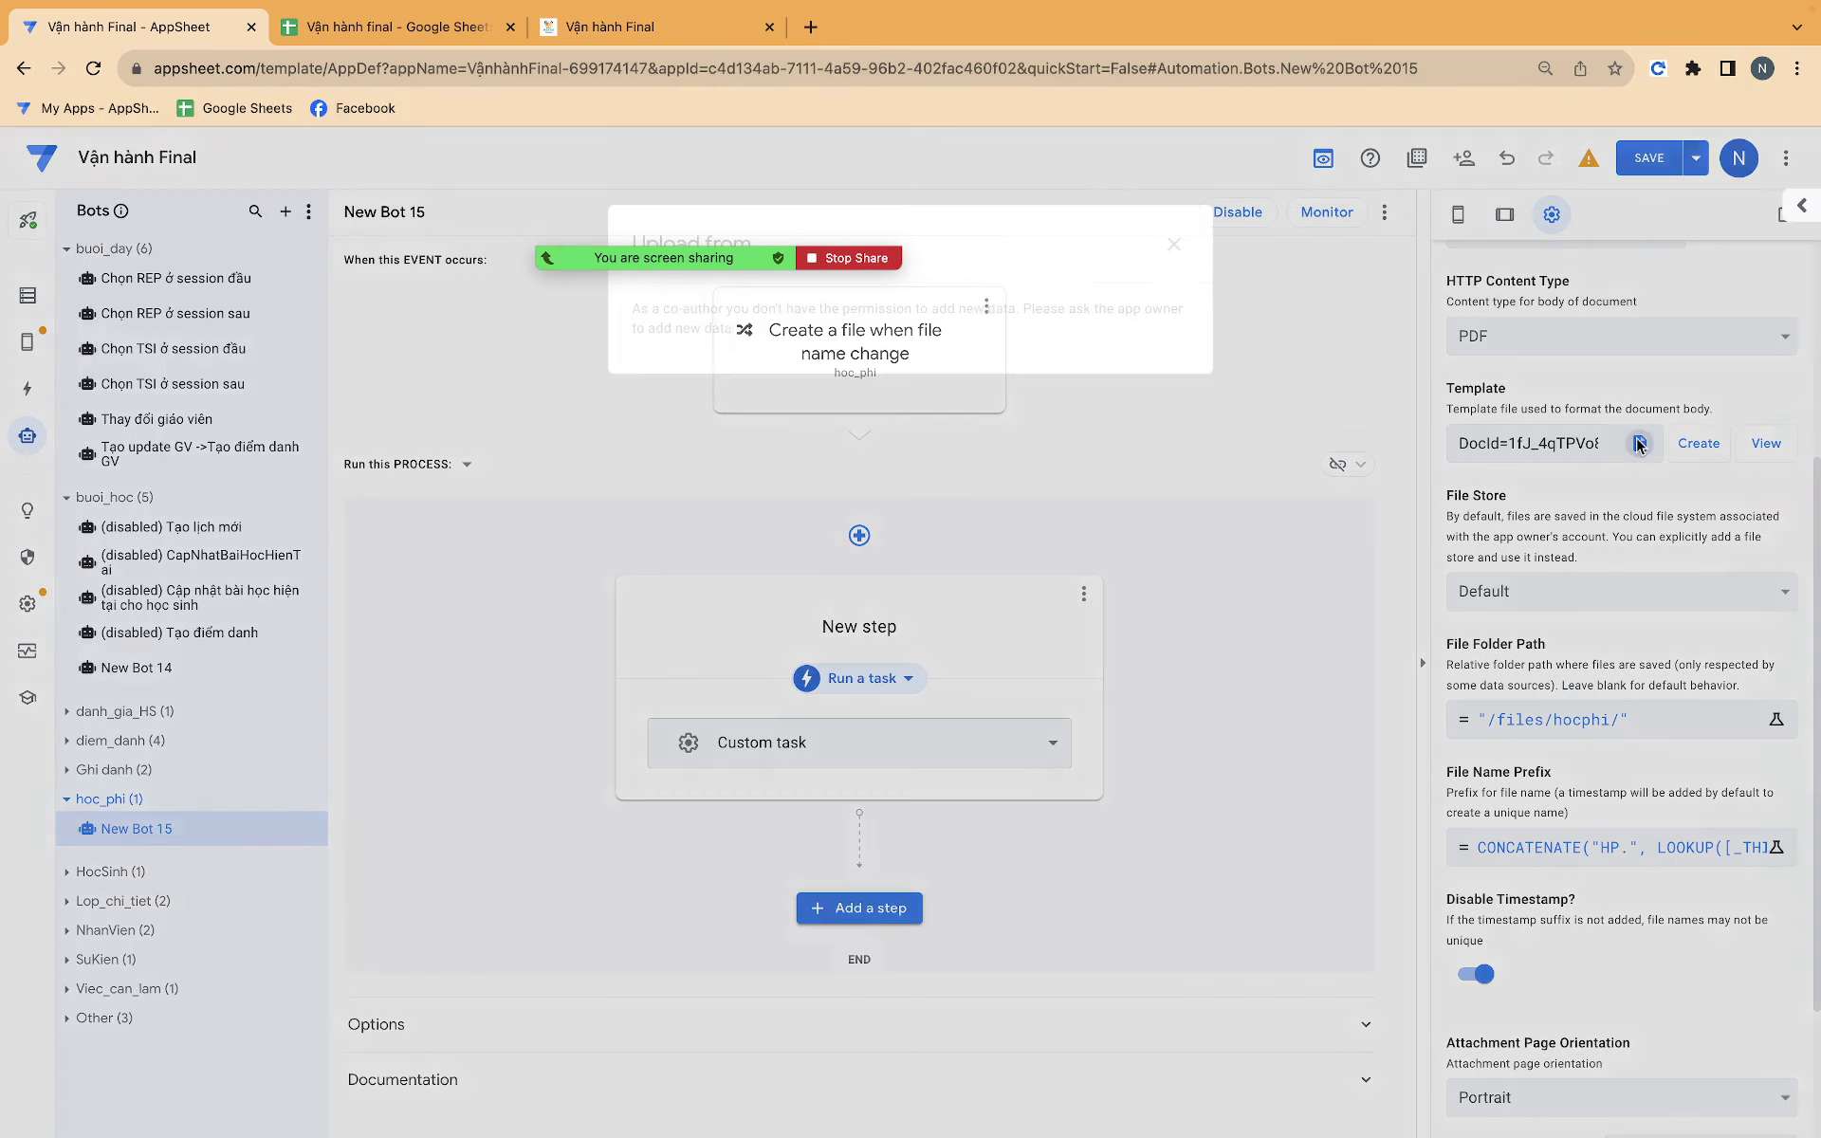
{"action": "left_click", "coordinate": [1173, 244]}
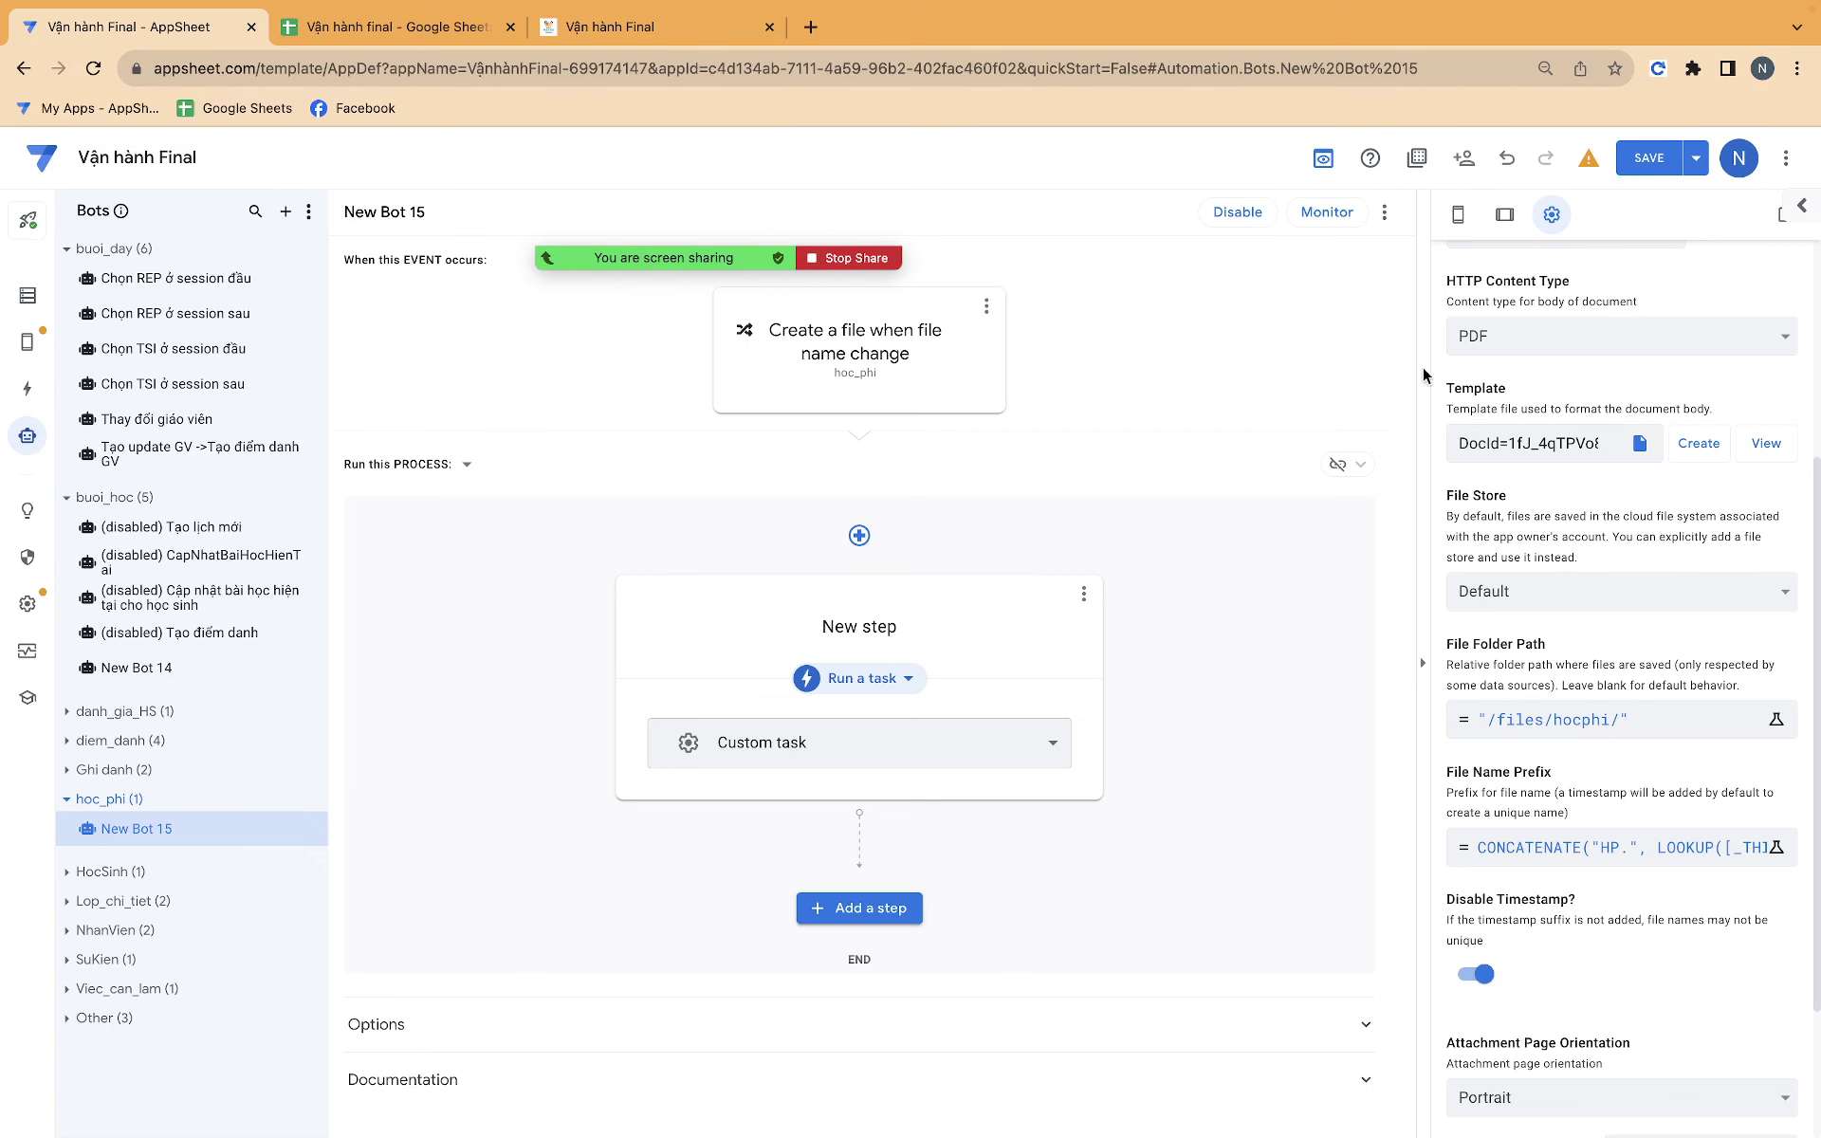
{"action": "mouse_move", "coordinate": [611, 5]}
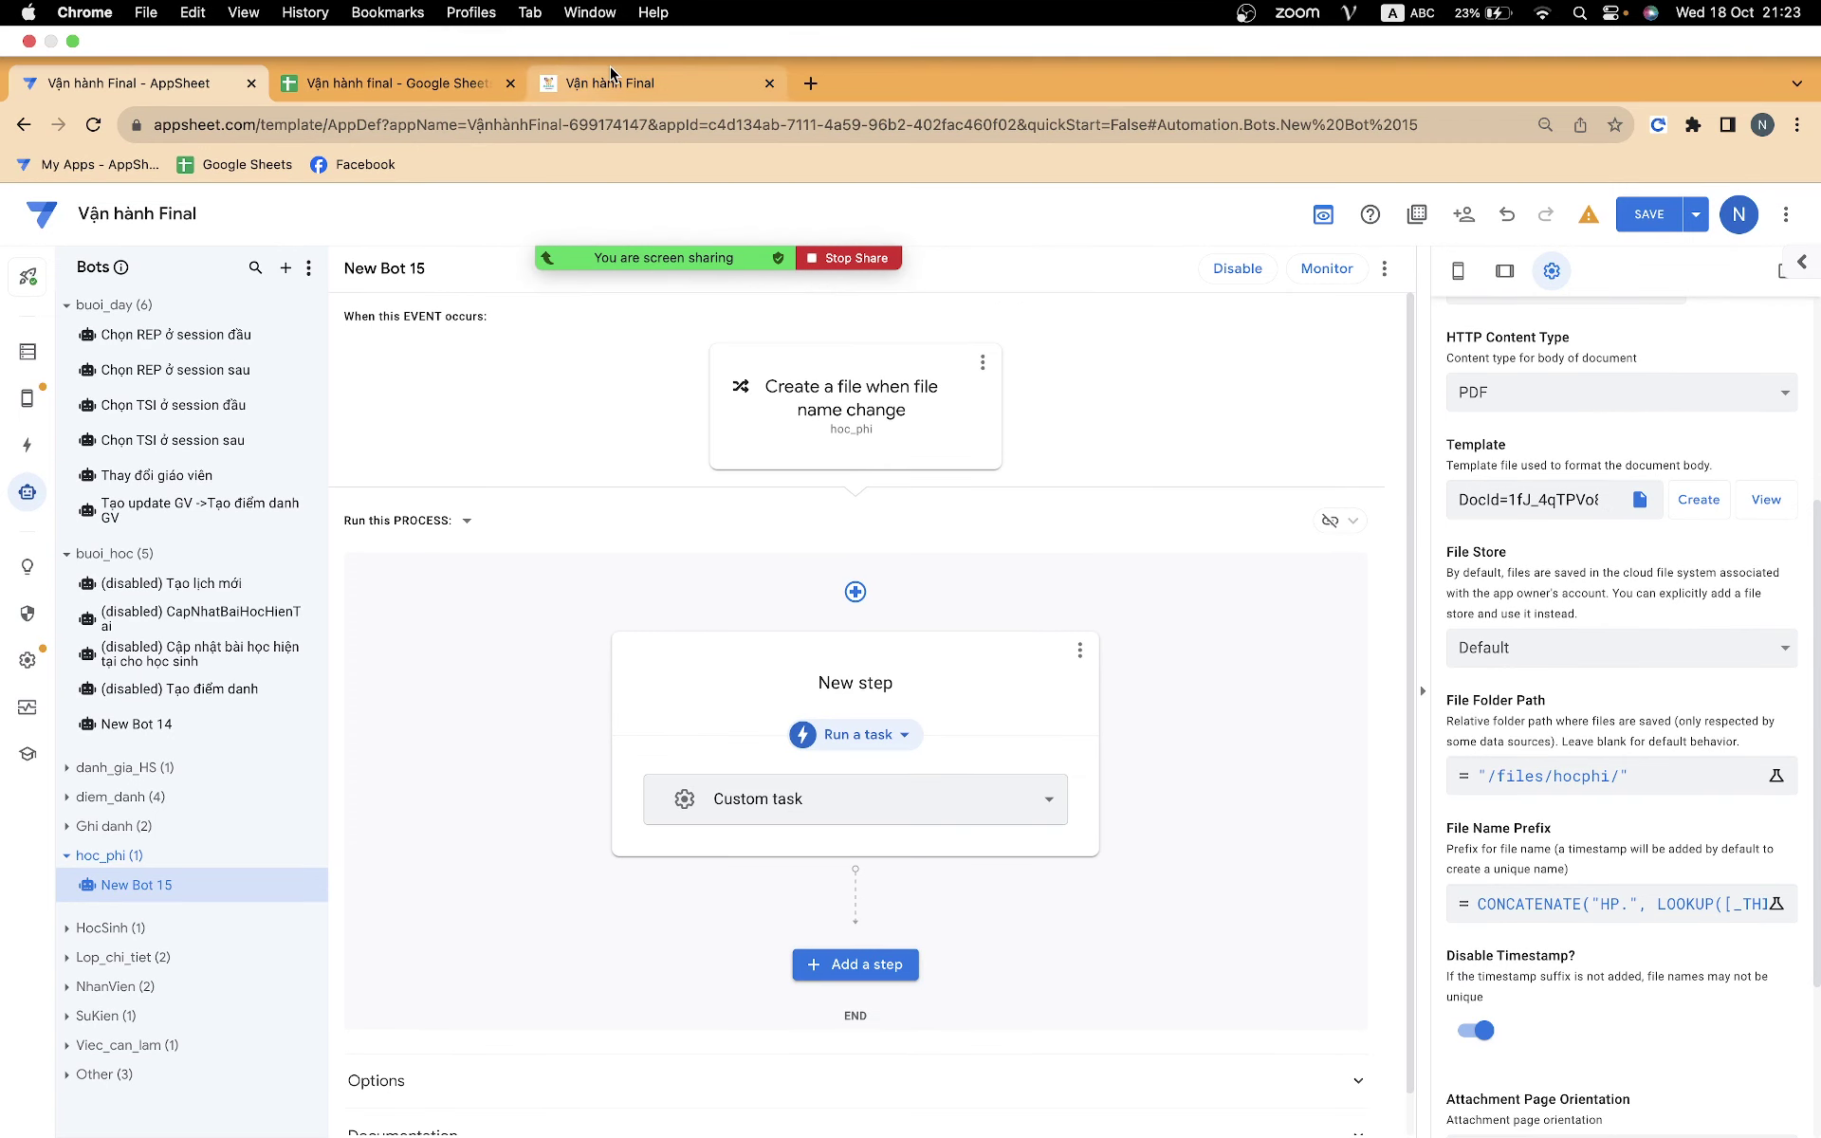
{"action": "left_click", "coordinate": [611, 86]}
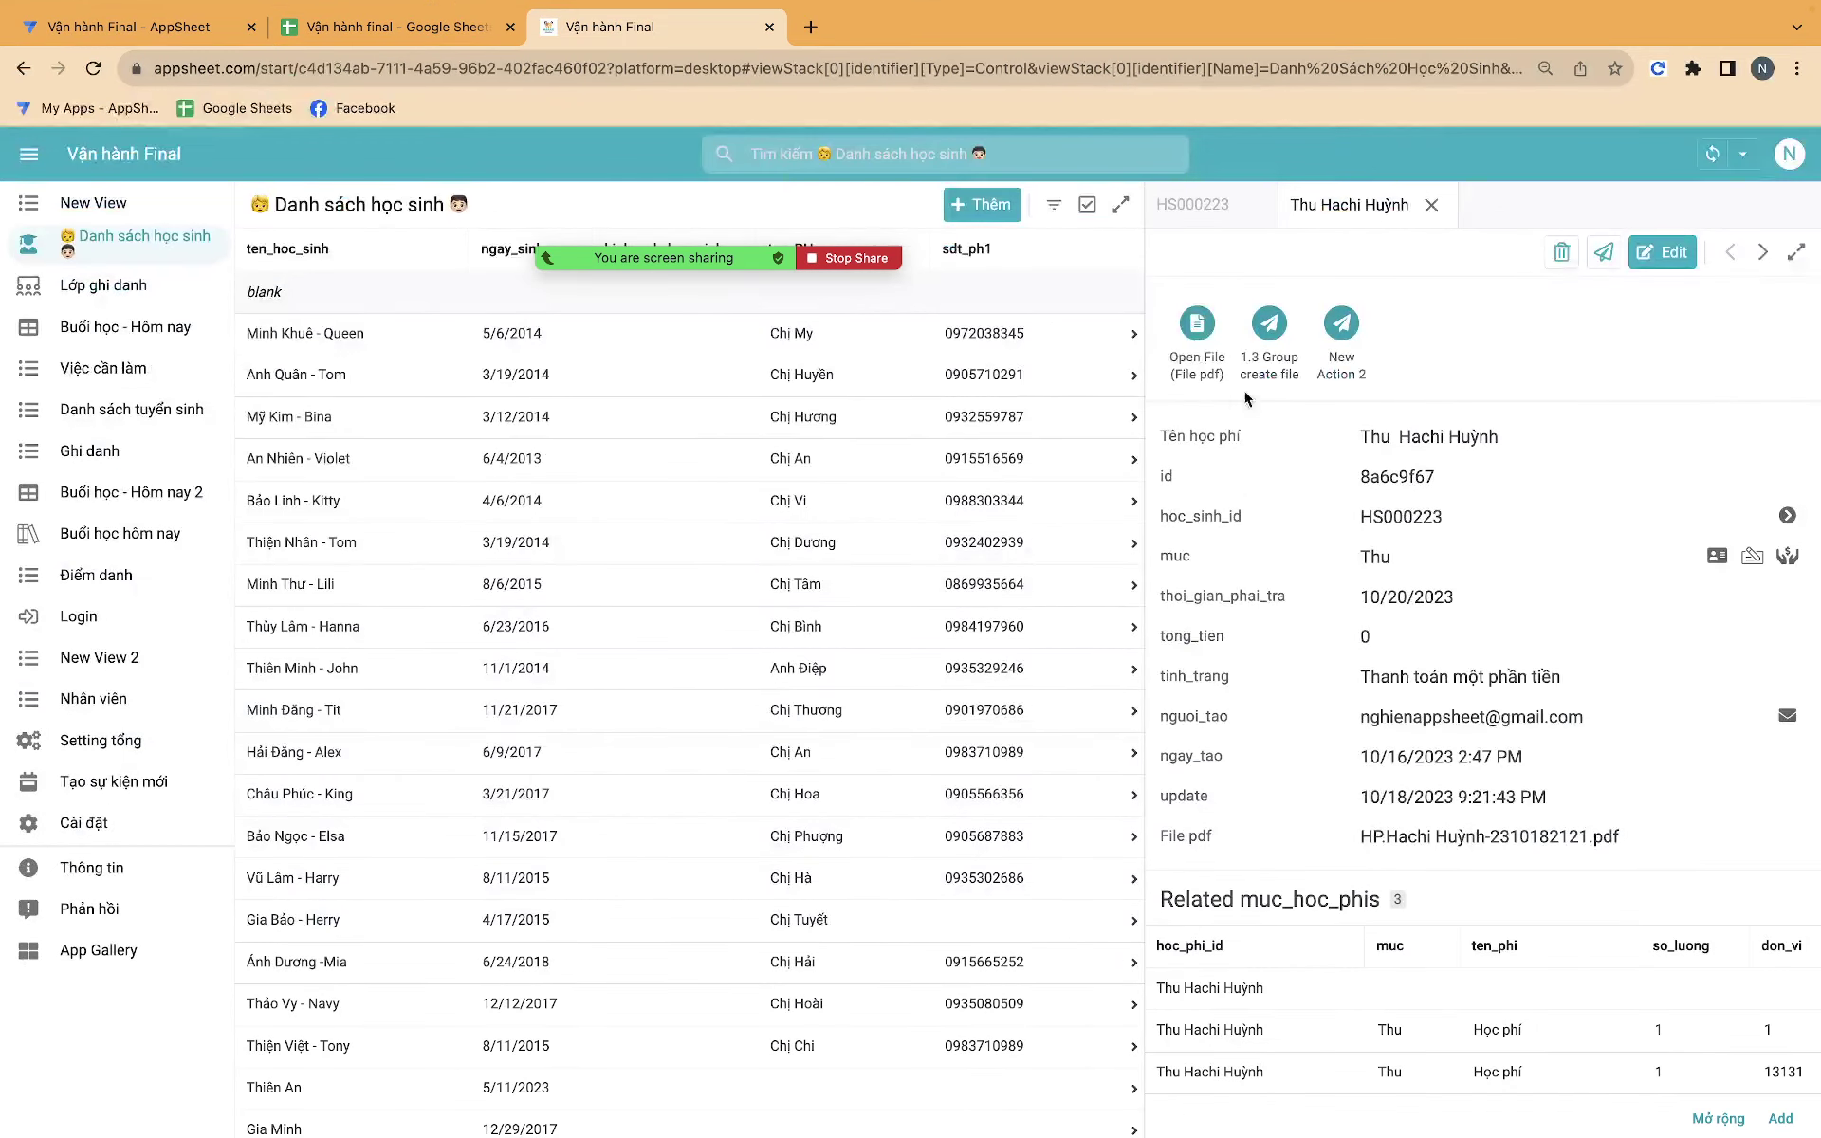
{"action": "left_click", "coordinate": [1196, 319]}
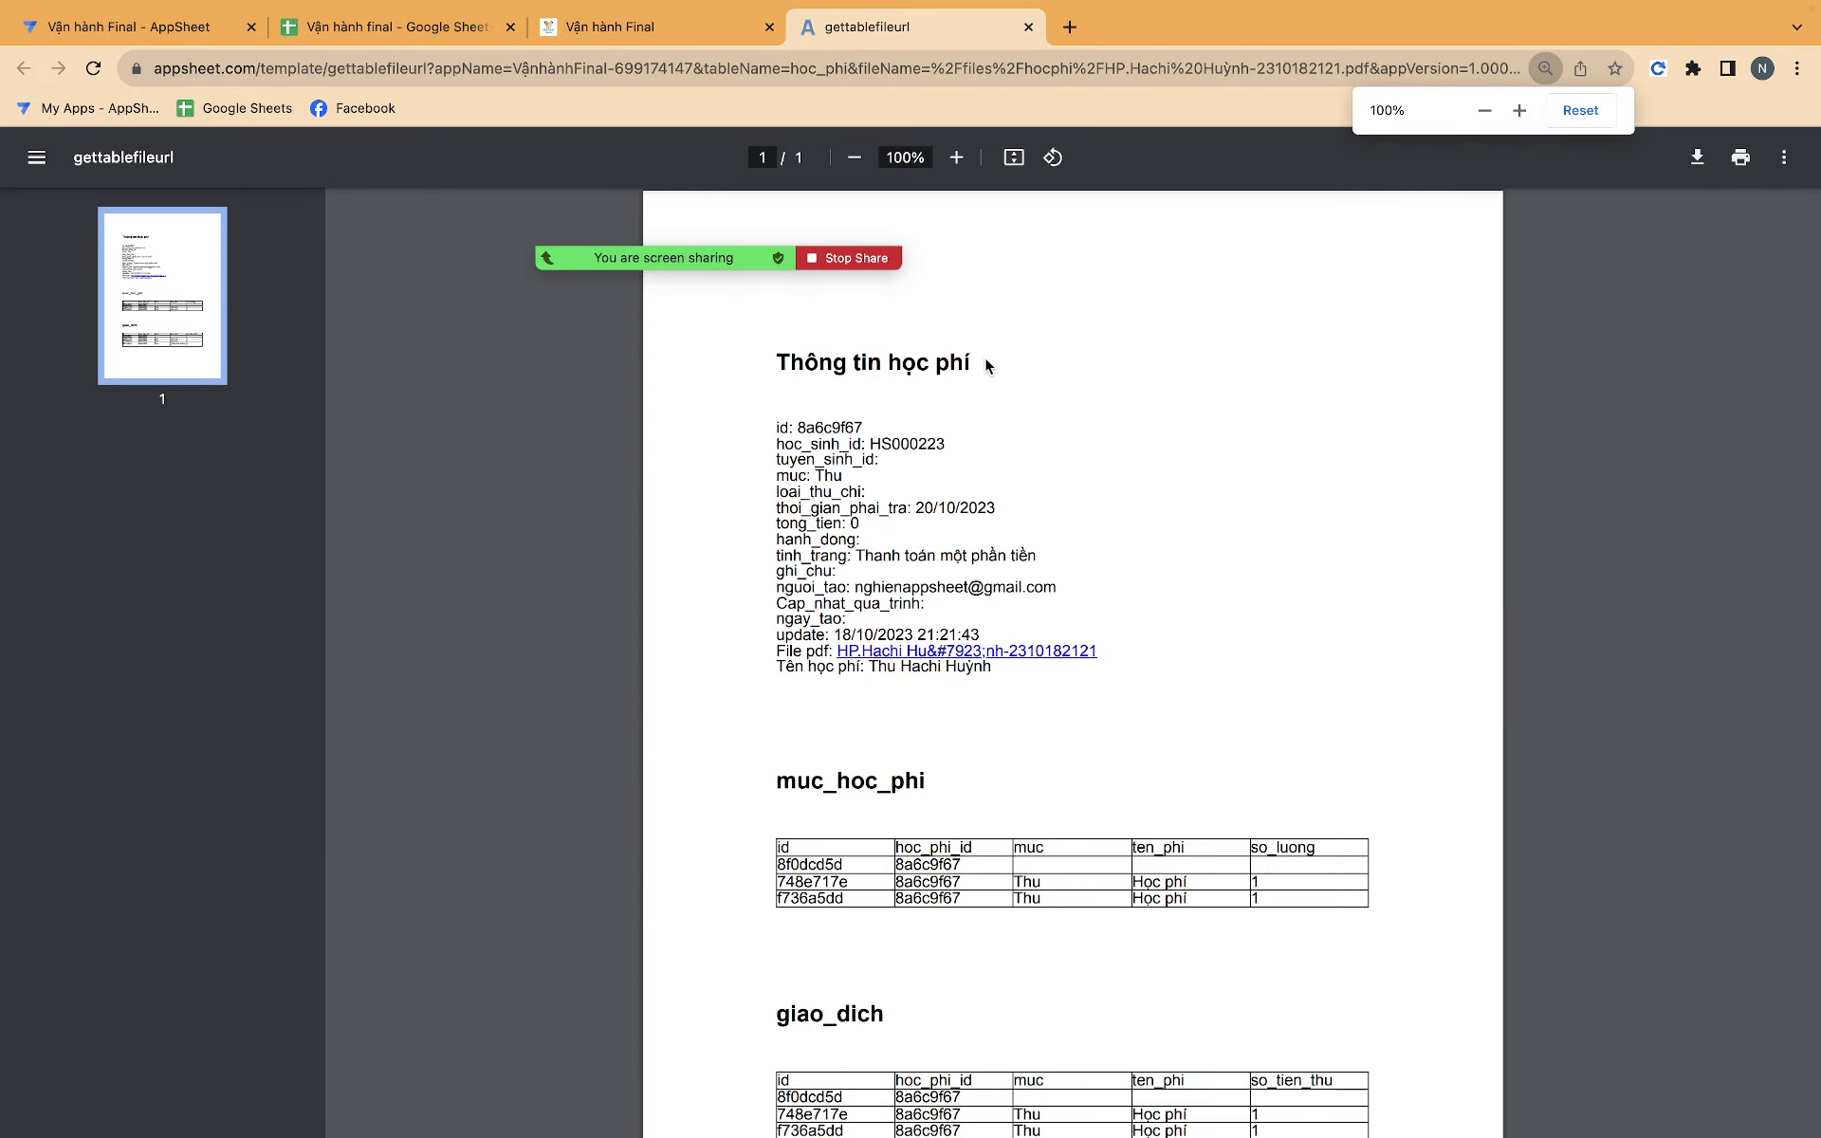
{"action": "scroll", "coordinate": [901, 807], "scroll_direction": "down", "scroll_amount": 2}
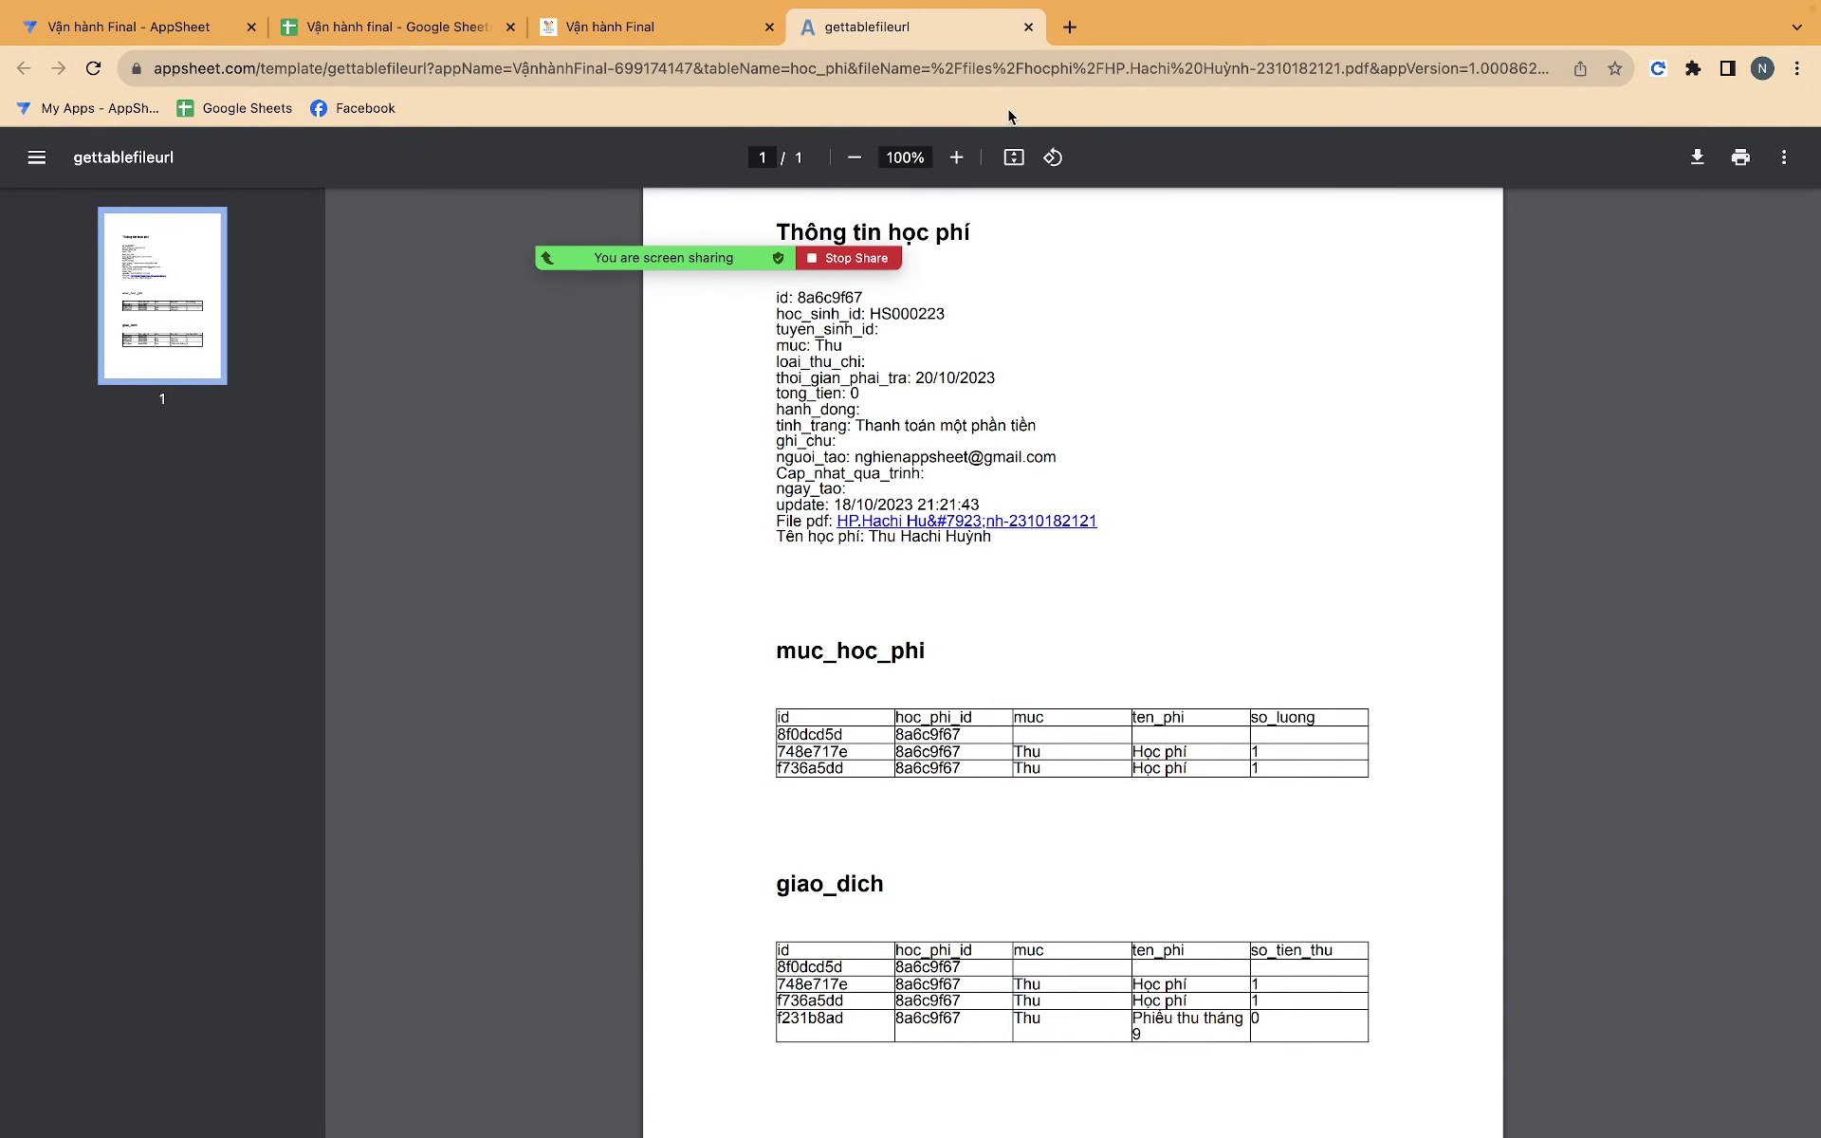
{"action": "left_click", "coordinate": [1070, 29]}
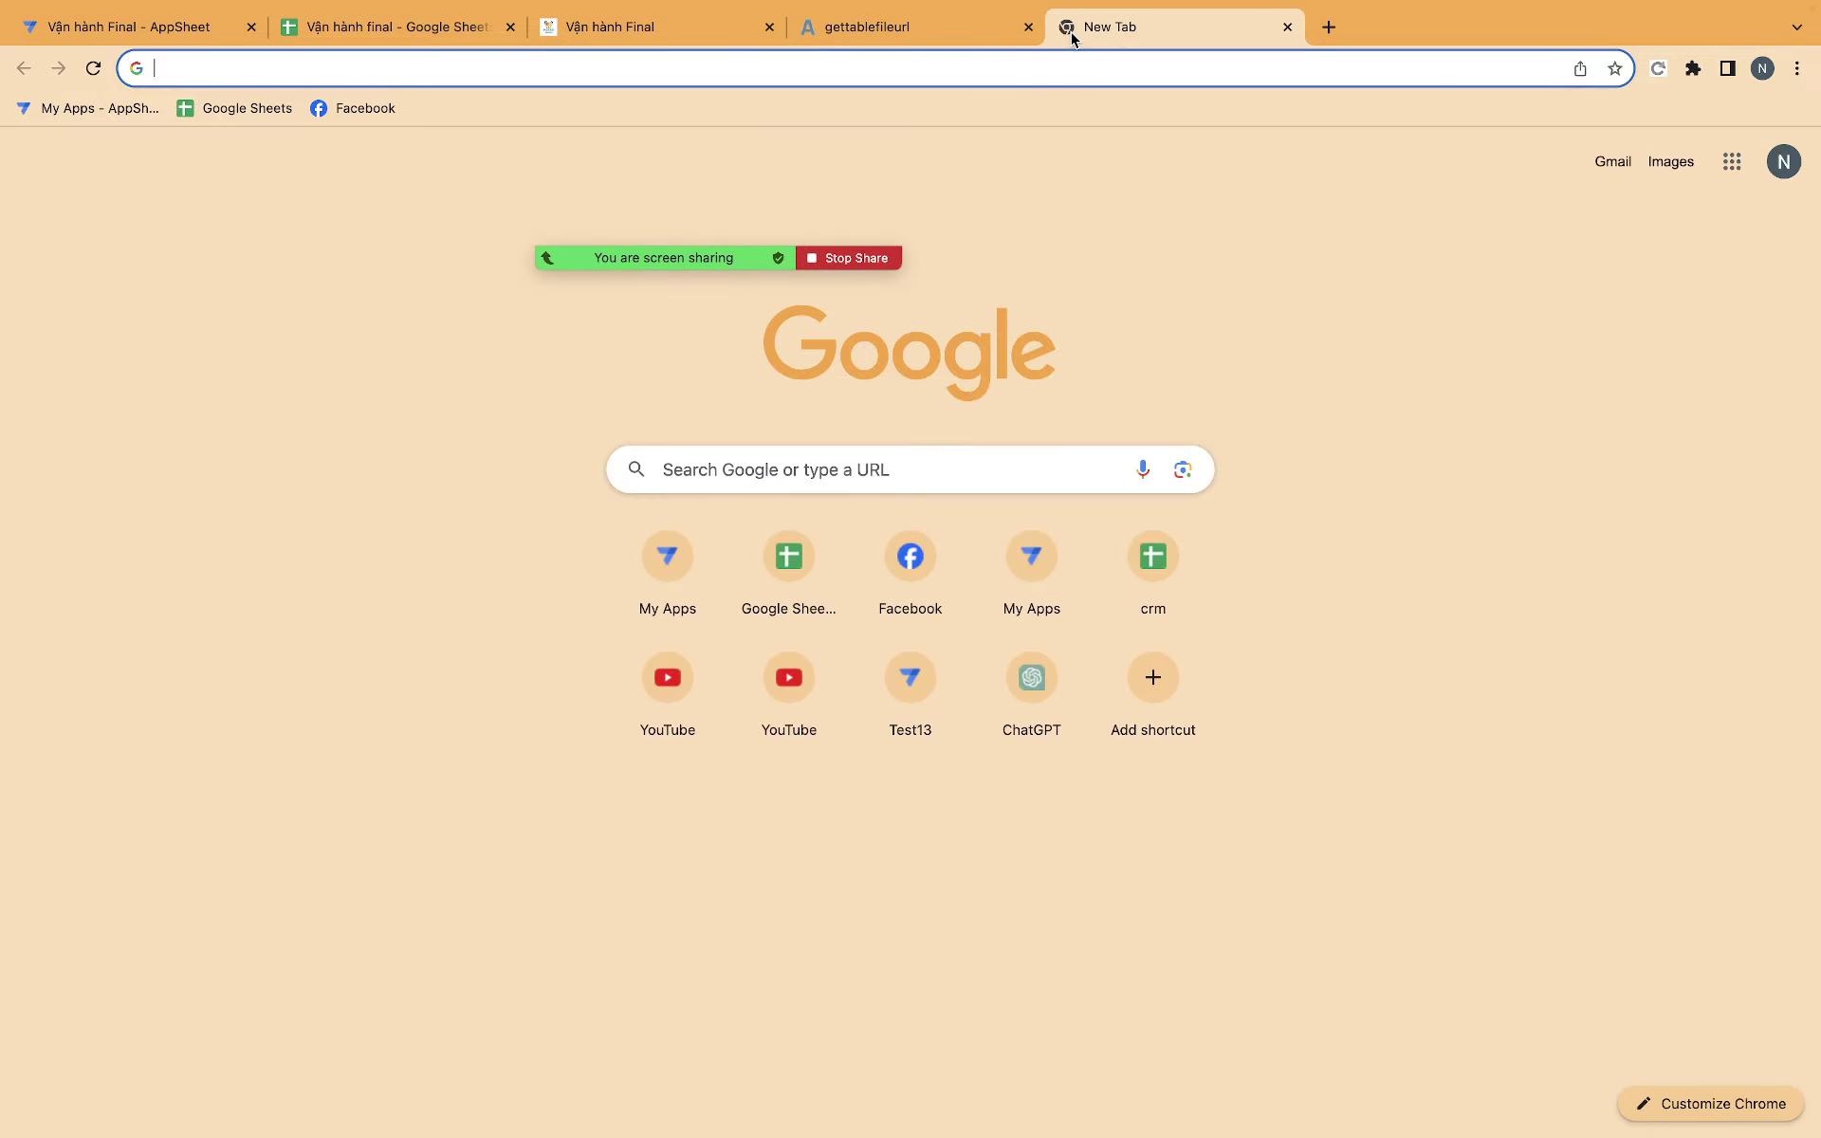
{"action": "type", "text": "<<>>"}
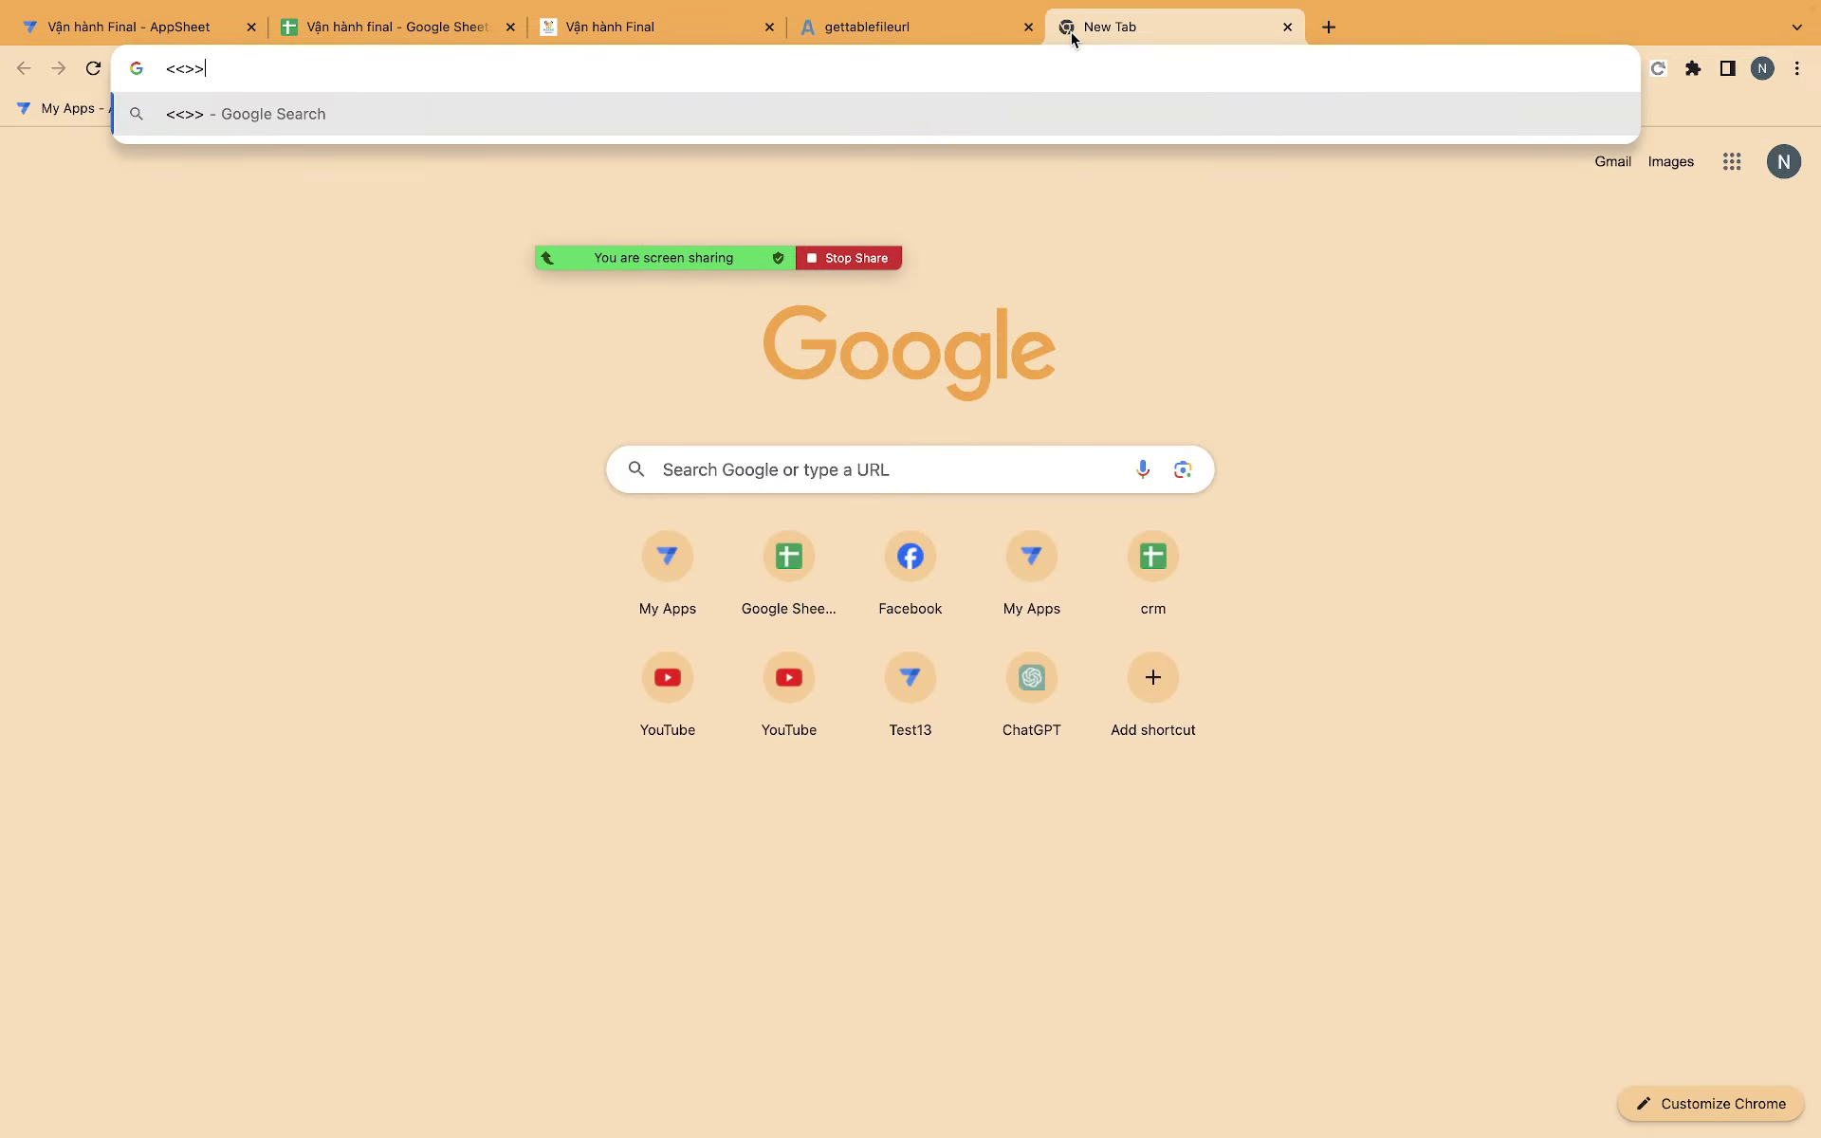
{"action": "left_click", "coordinate": [1287, 26]}
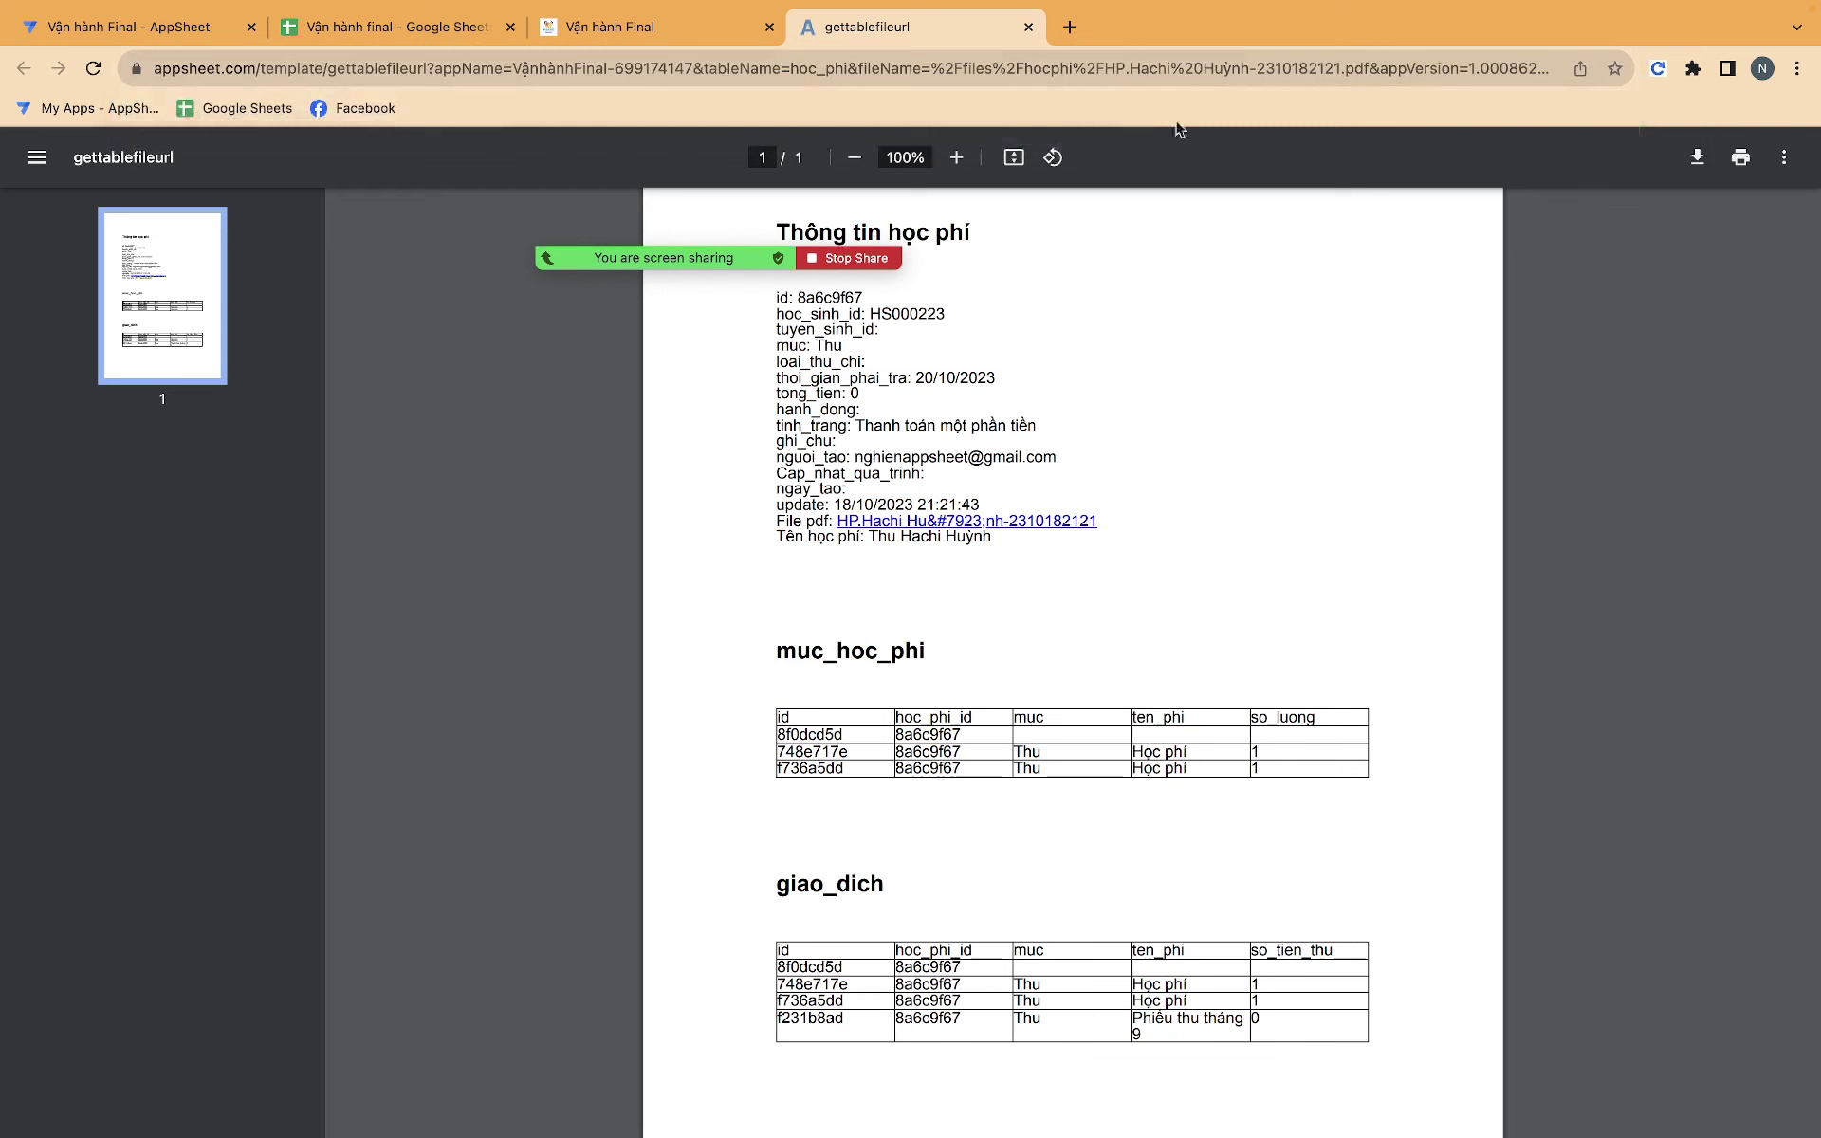
{"action": "left_click", "coordinate": [1027, 28]}
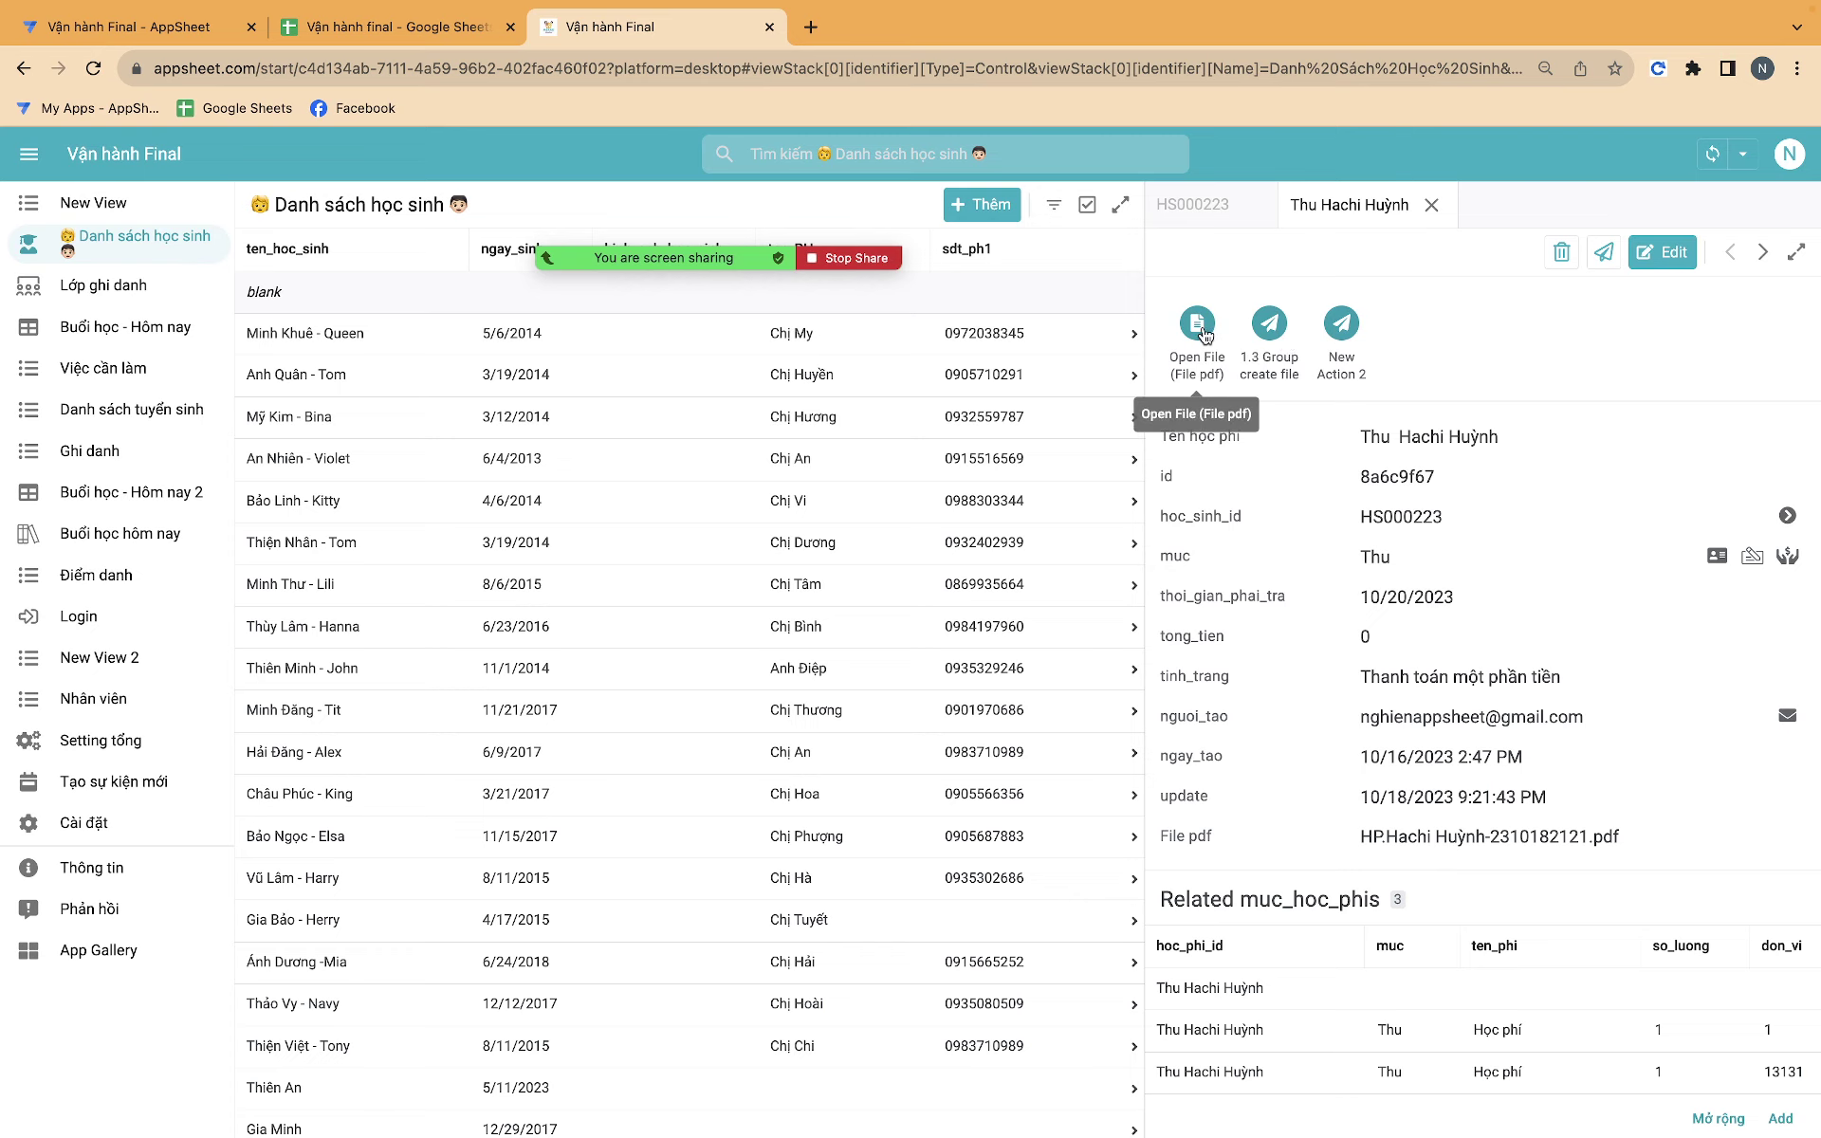
Give the 1.3 Group create file action the 'print' printer icon.
{"action": "left_click", "coordinate": [190, 30]}
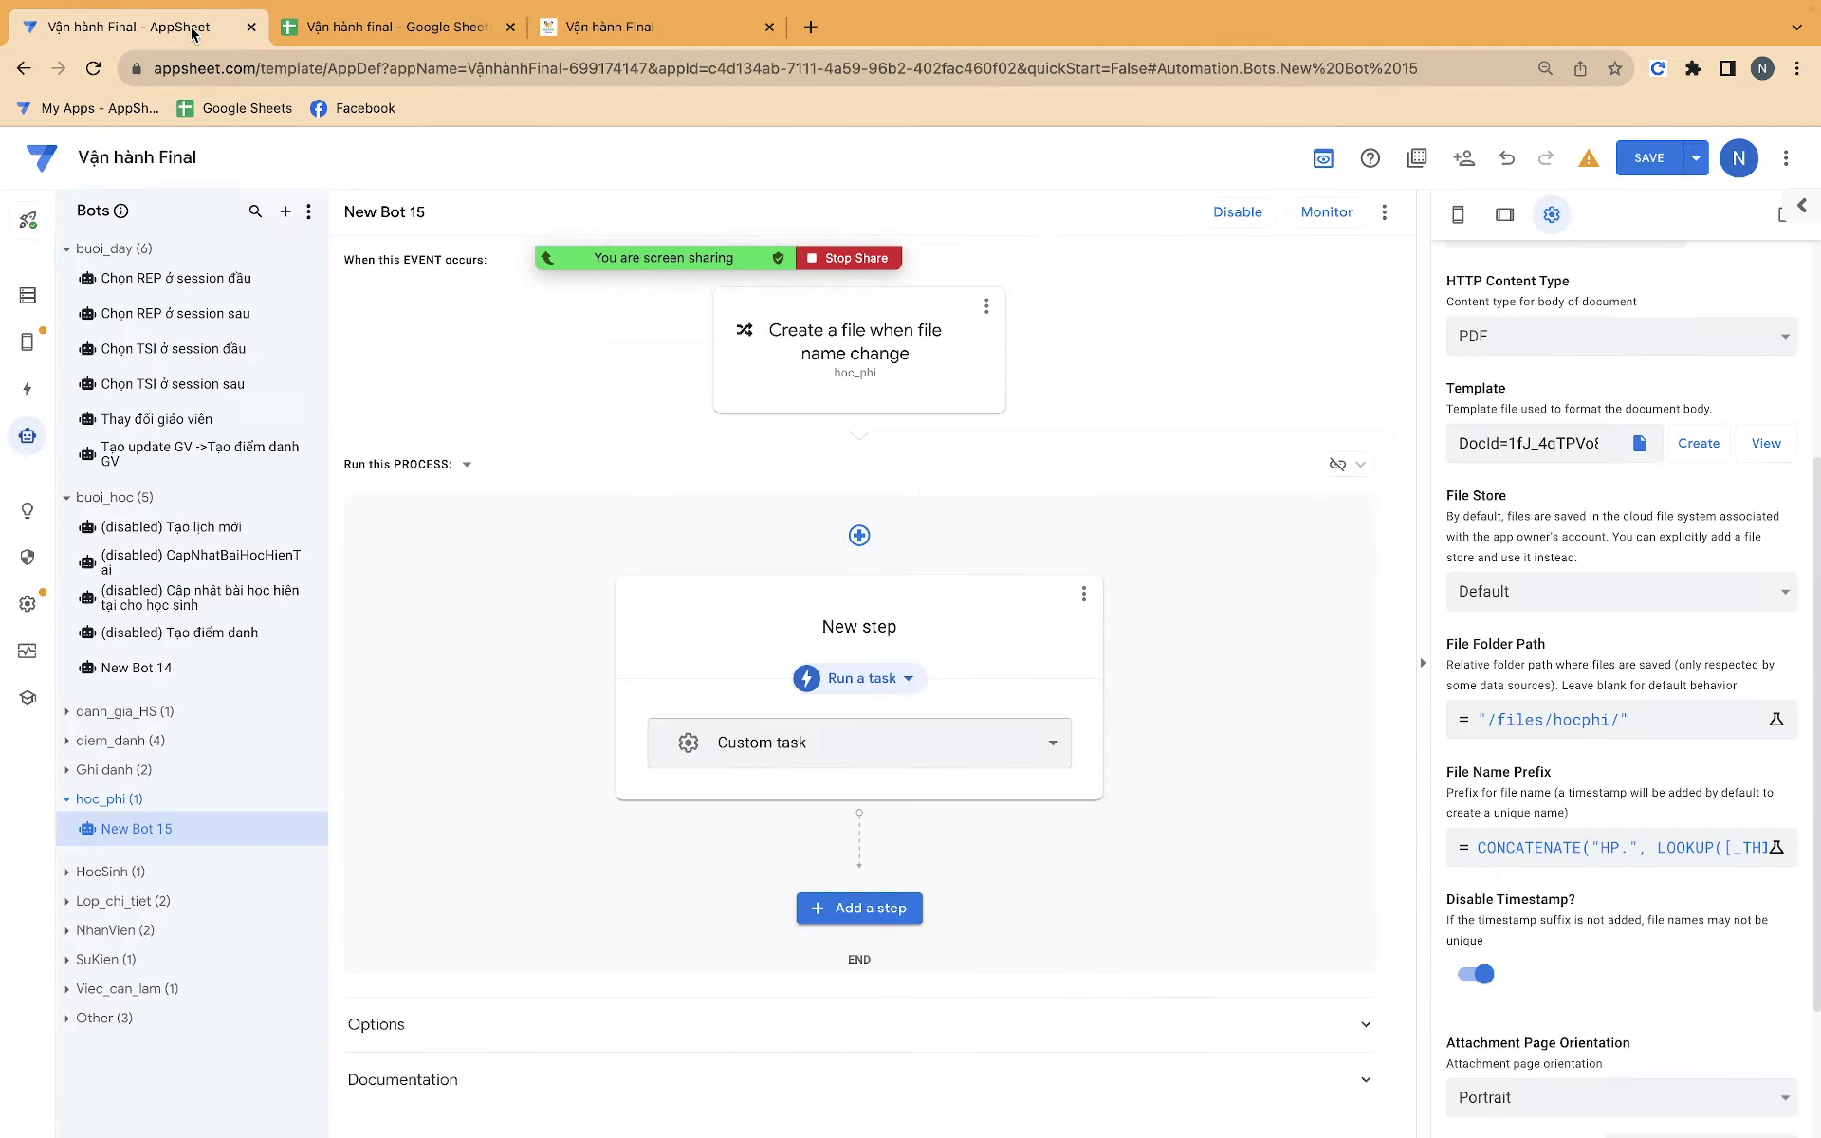
{"action": "left_click", "coordinate": [23, 383]}
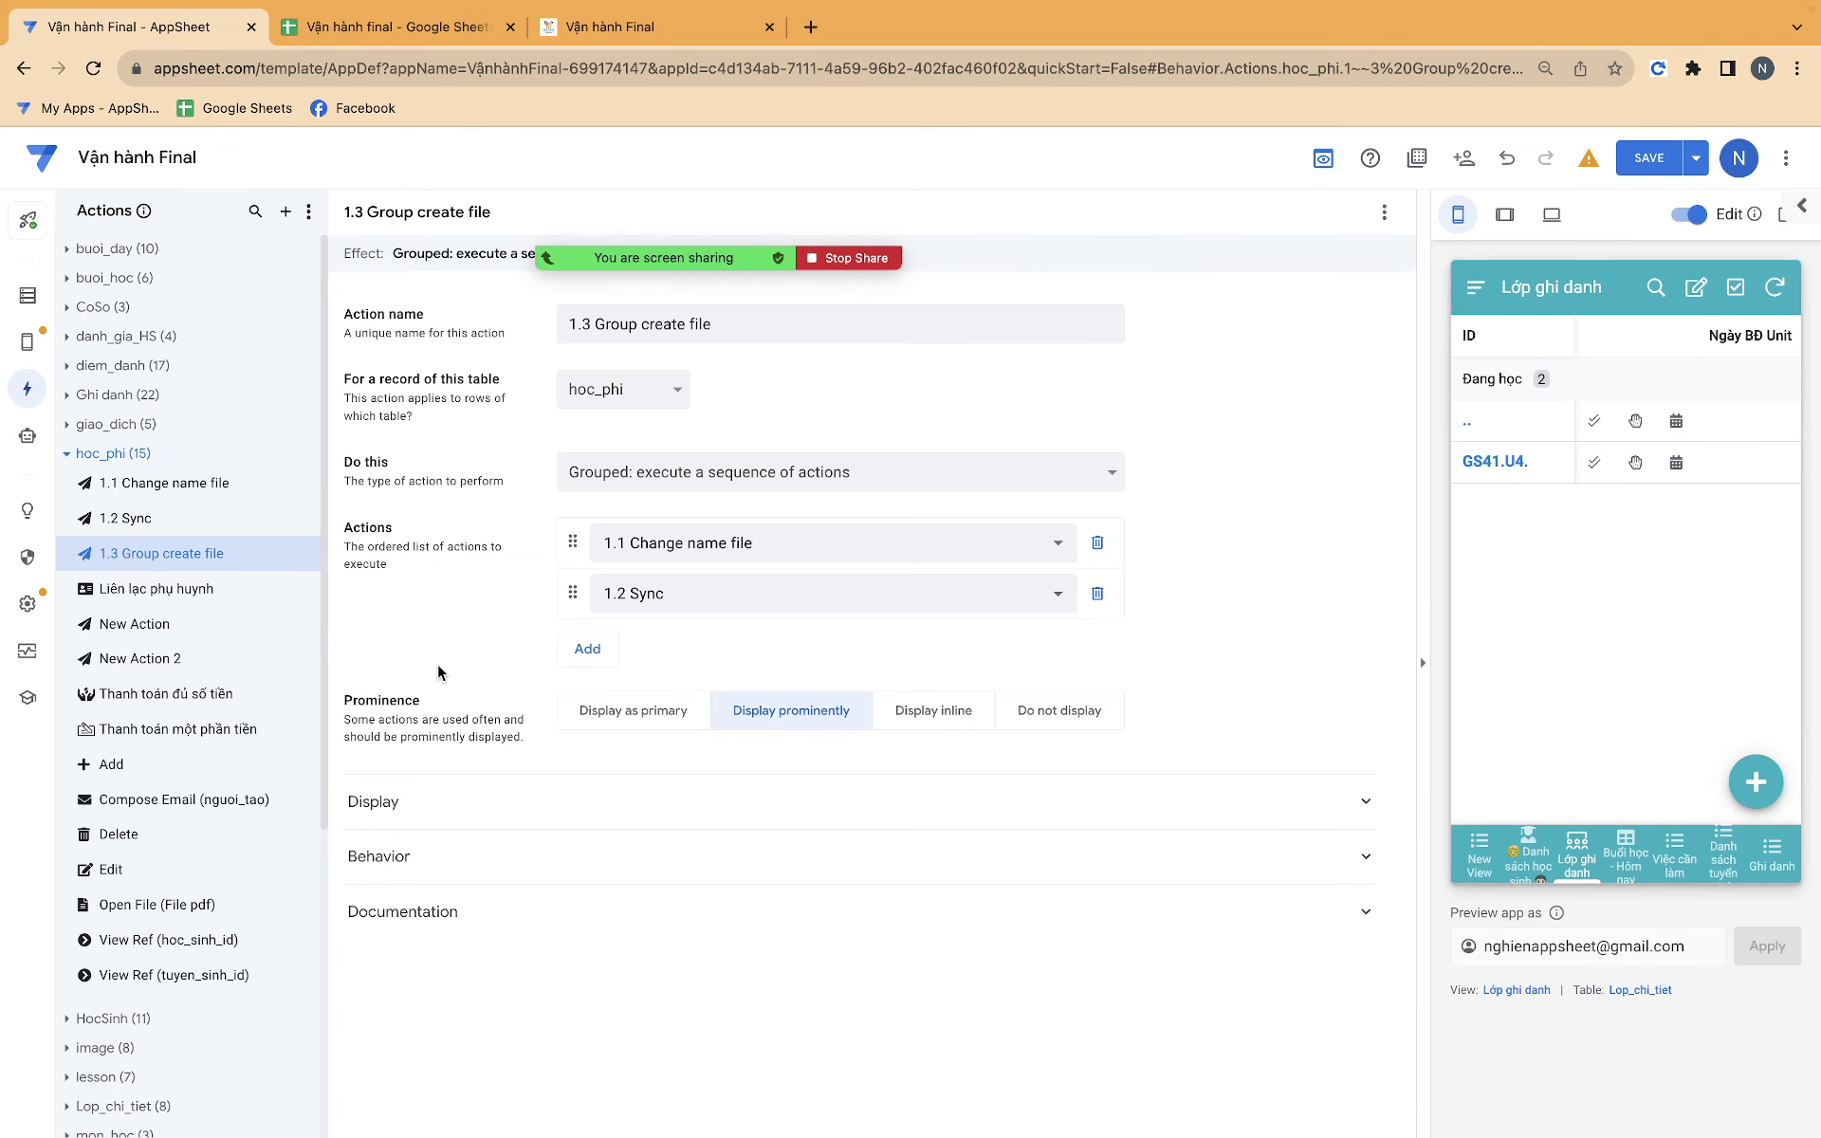
{"action": "left_click", "coordinate": [444, 801]}
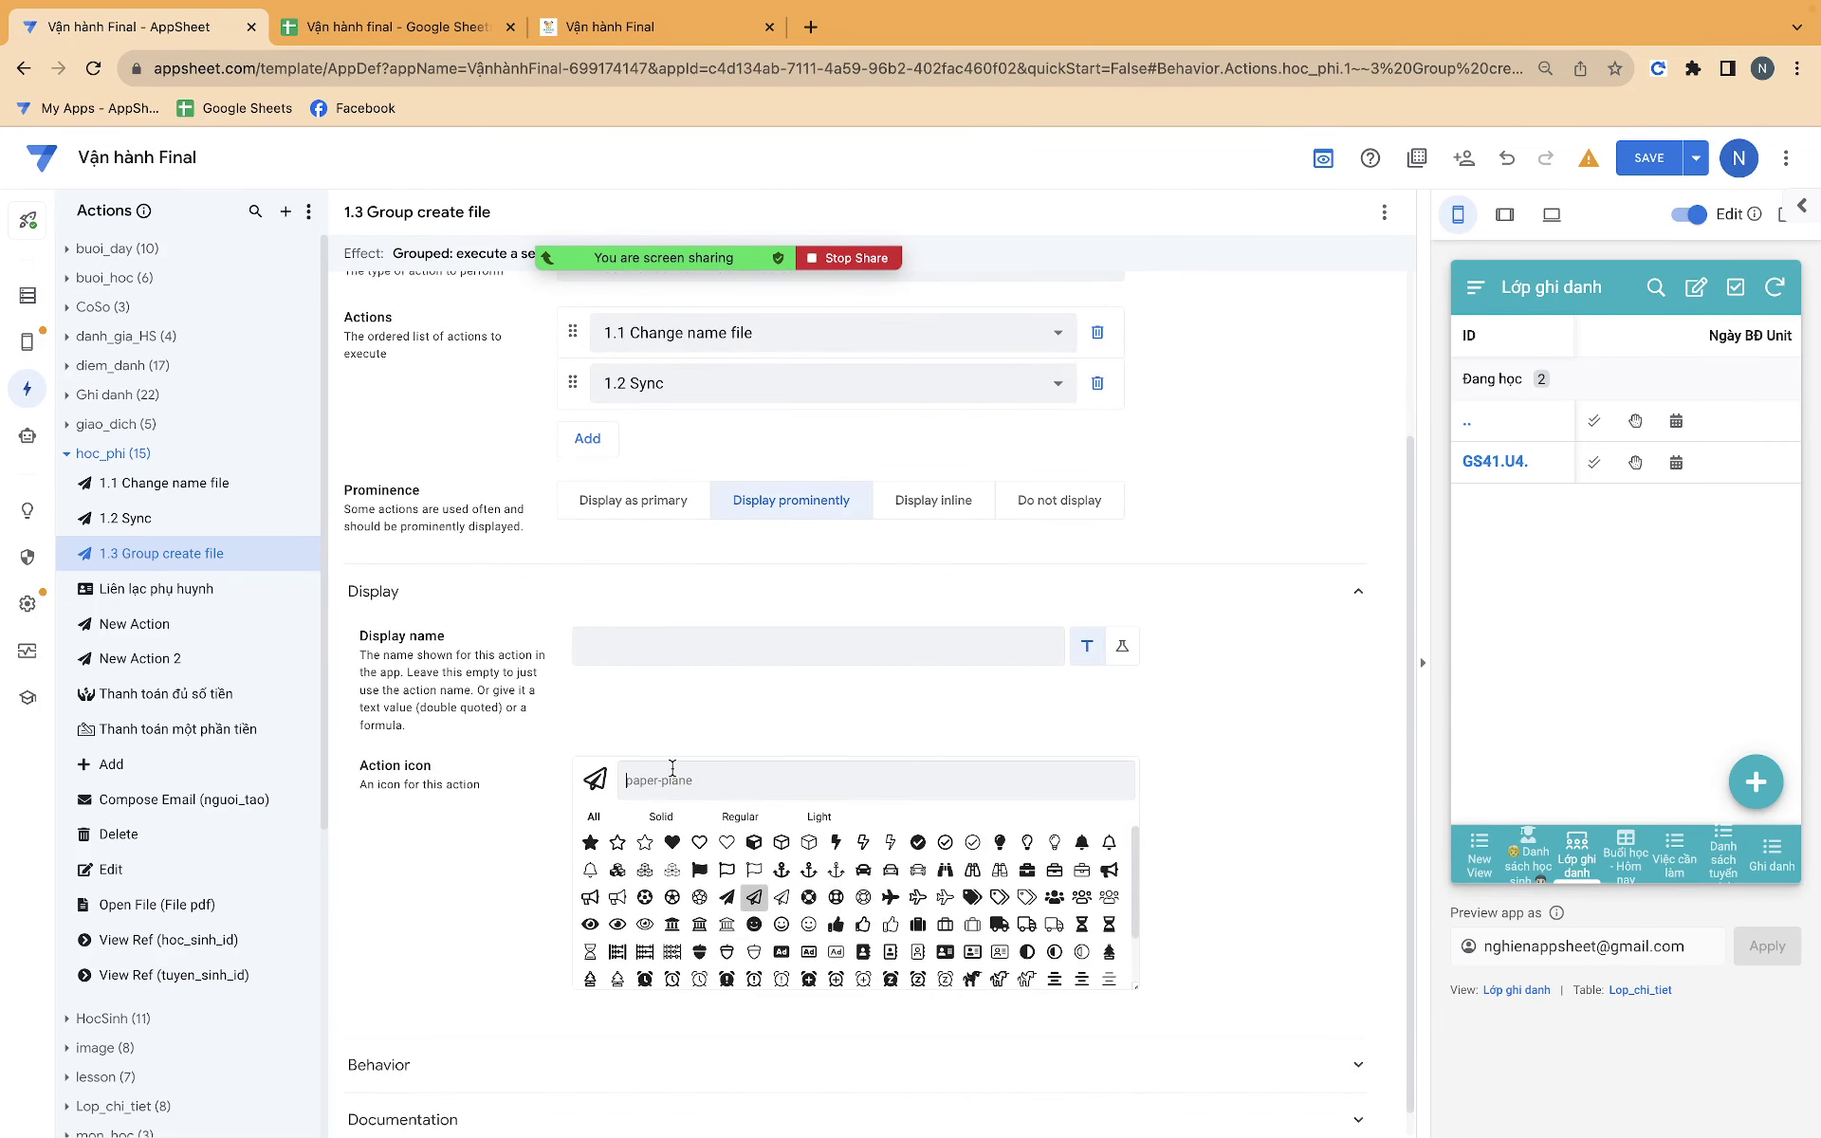
{"action": "type", "text": "prin"}
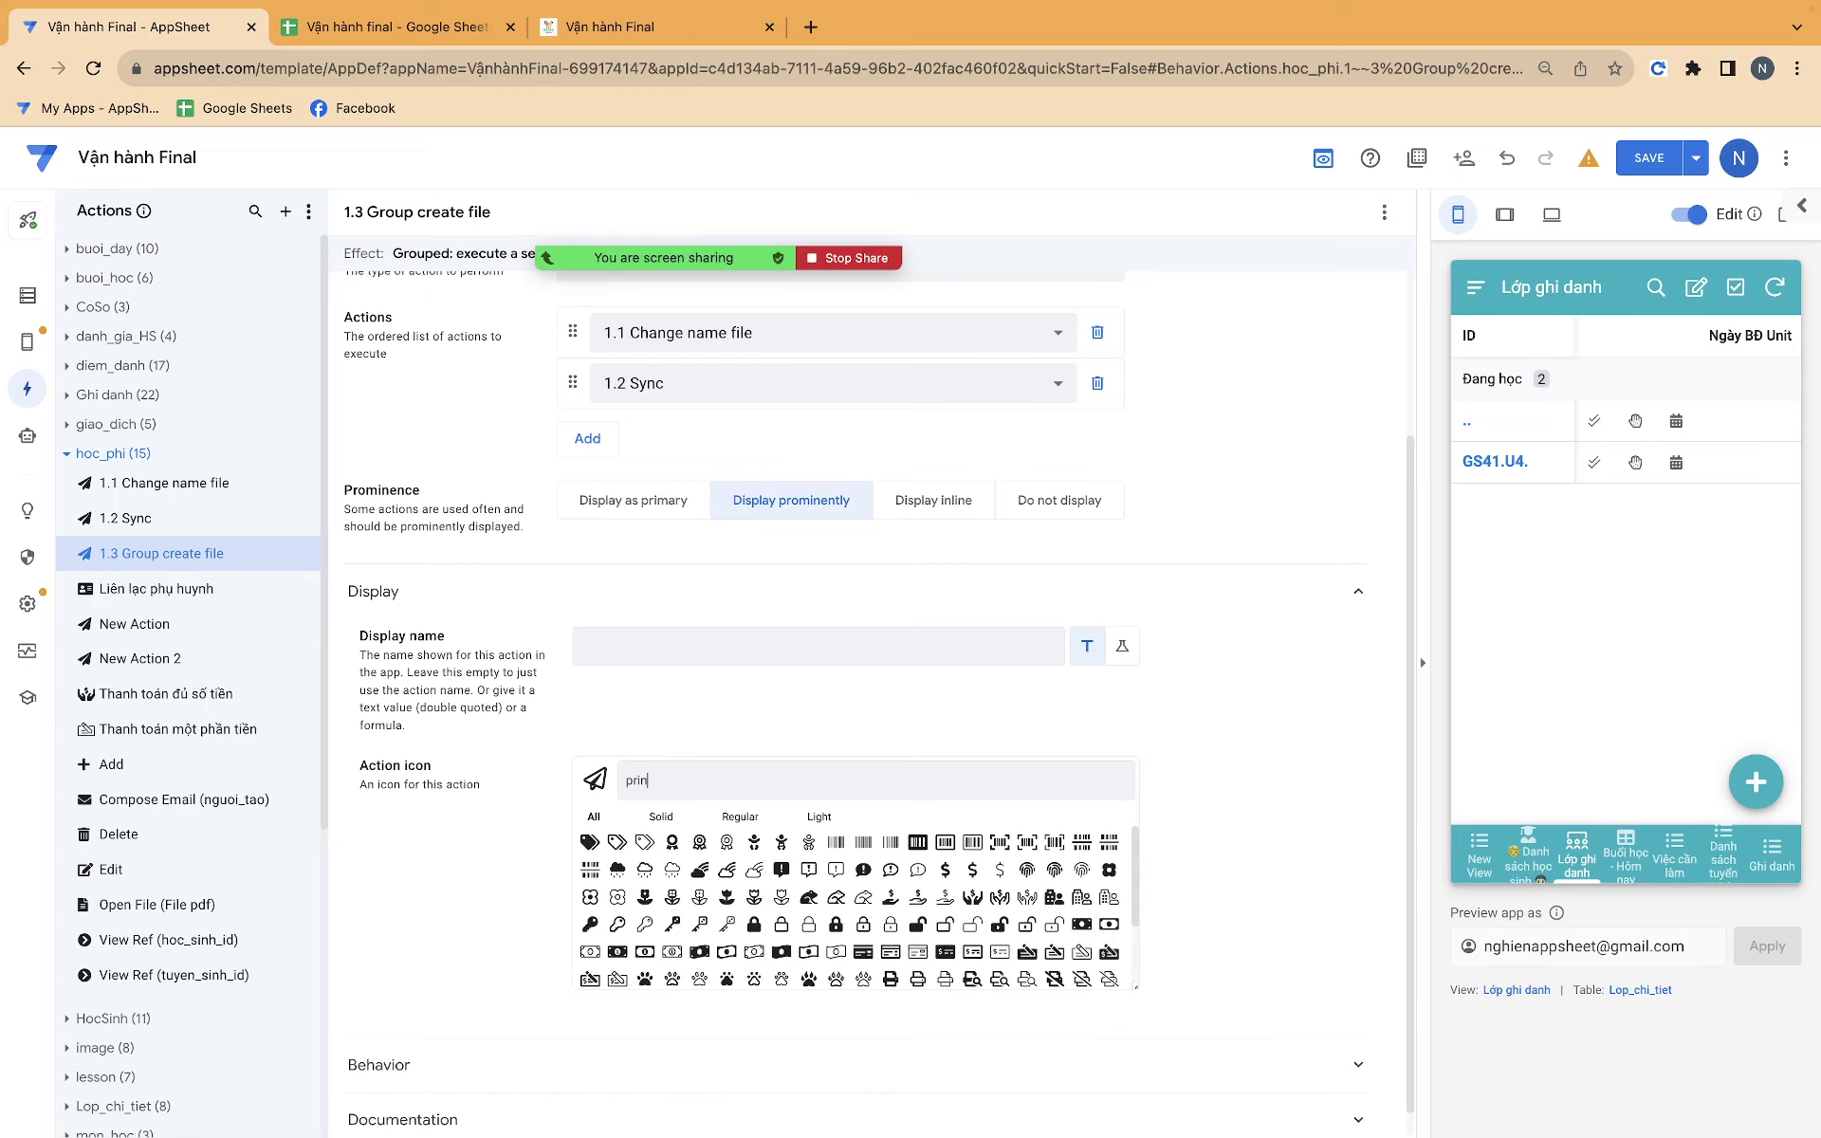
{"action": "type", "text": "t"}
{"action": "left_click", "coordinate": [780, 870]}
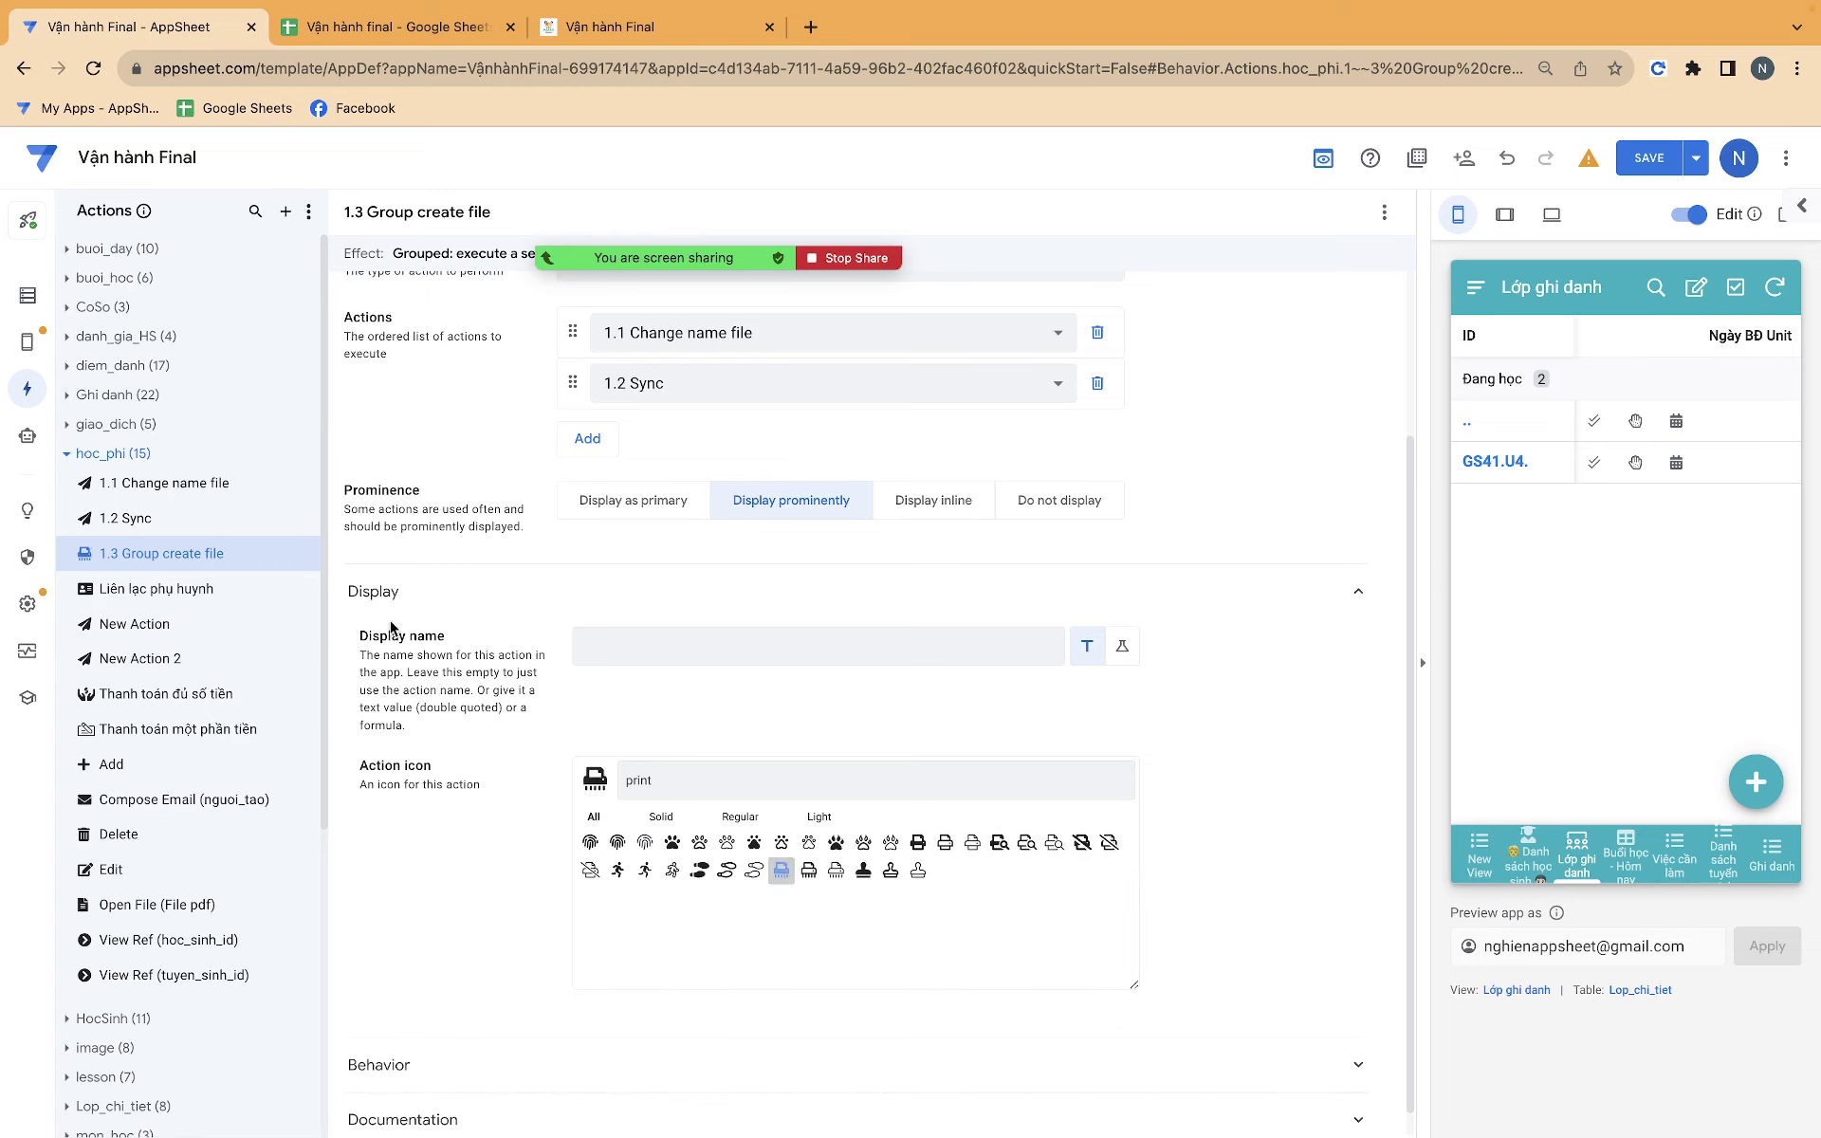
Open the Open File (File pdf) action's display settings to set its display name to Mở file in.
{"action": "mouse_move", "coordinate": [156, 904]}
{"action": "left_click", "coordinate": [175, 906]}
{"action": "left_click", "coordinate": [530, 692]}
{"action": "left_click", "coordinate": [689, 763]}
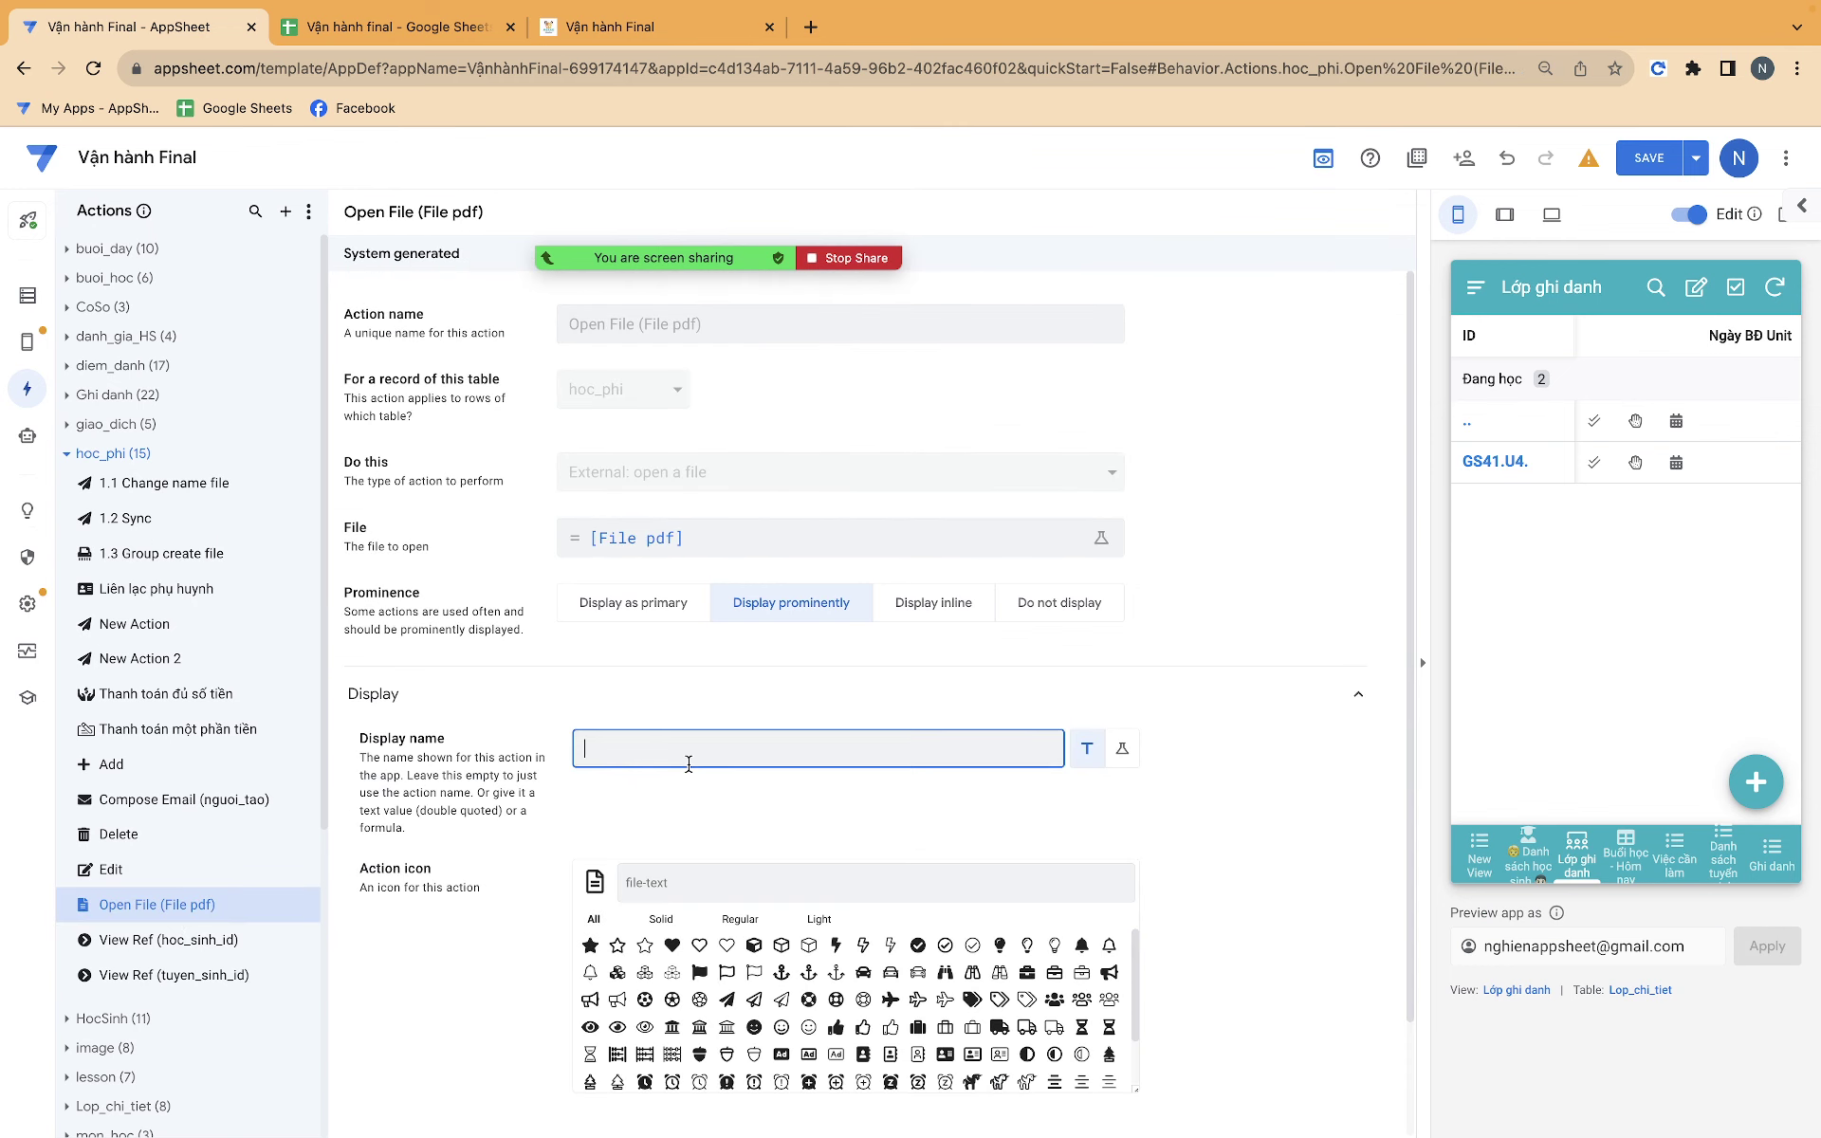